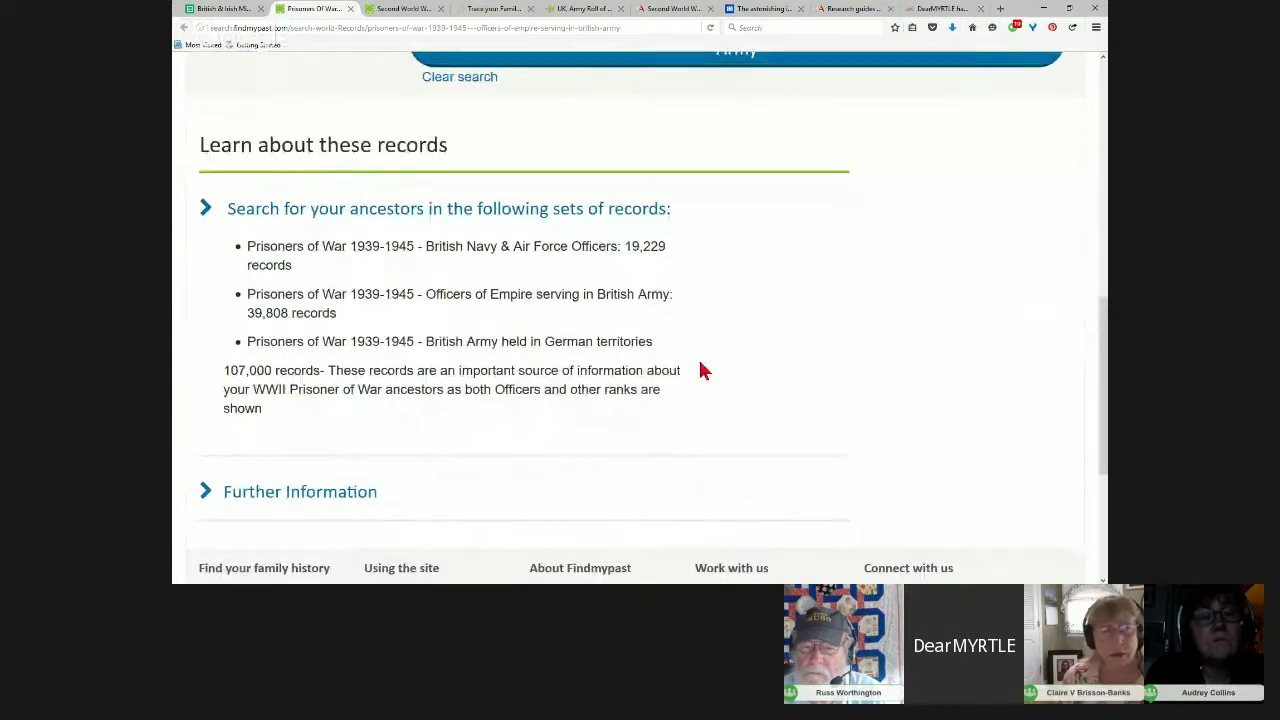
Step: Expand Further Information and highlight its list of POW camp types such as Dulag, Stalag and Oflag
{"action": "left_click_drag", "start_coordinate": [658, 344], "coordinate": [531, 342]}
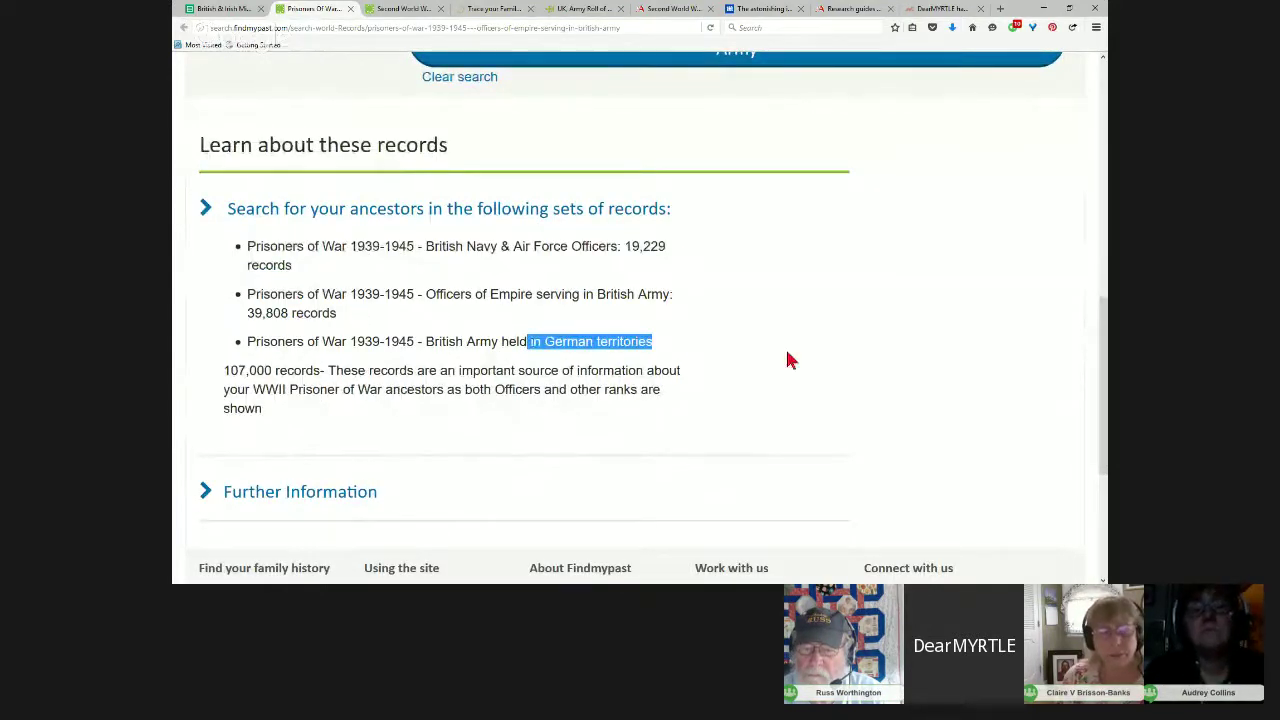
{"action": "scroll", "coordinate": [855, 370], "scroll_direction": "down", "scroll_amount": 3}
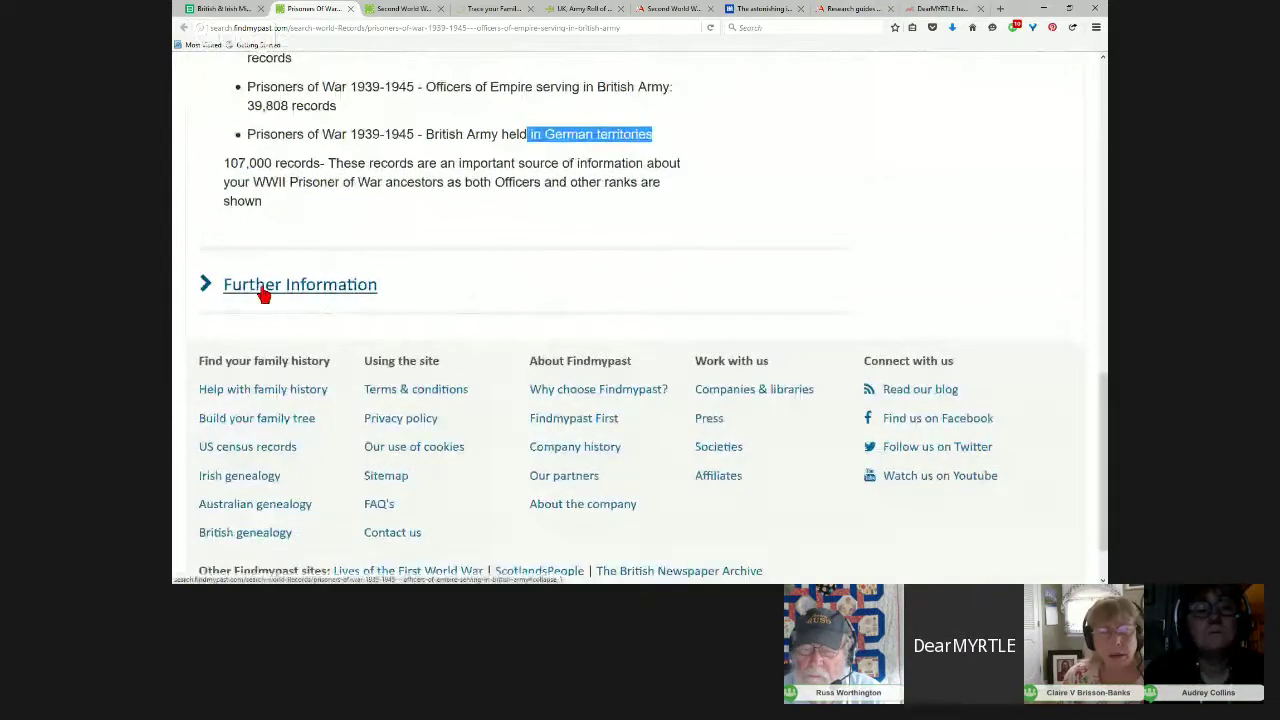
{"action": "left_click", "coordinate": [263, 289]}
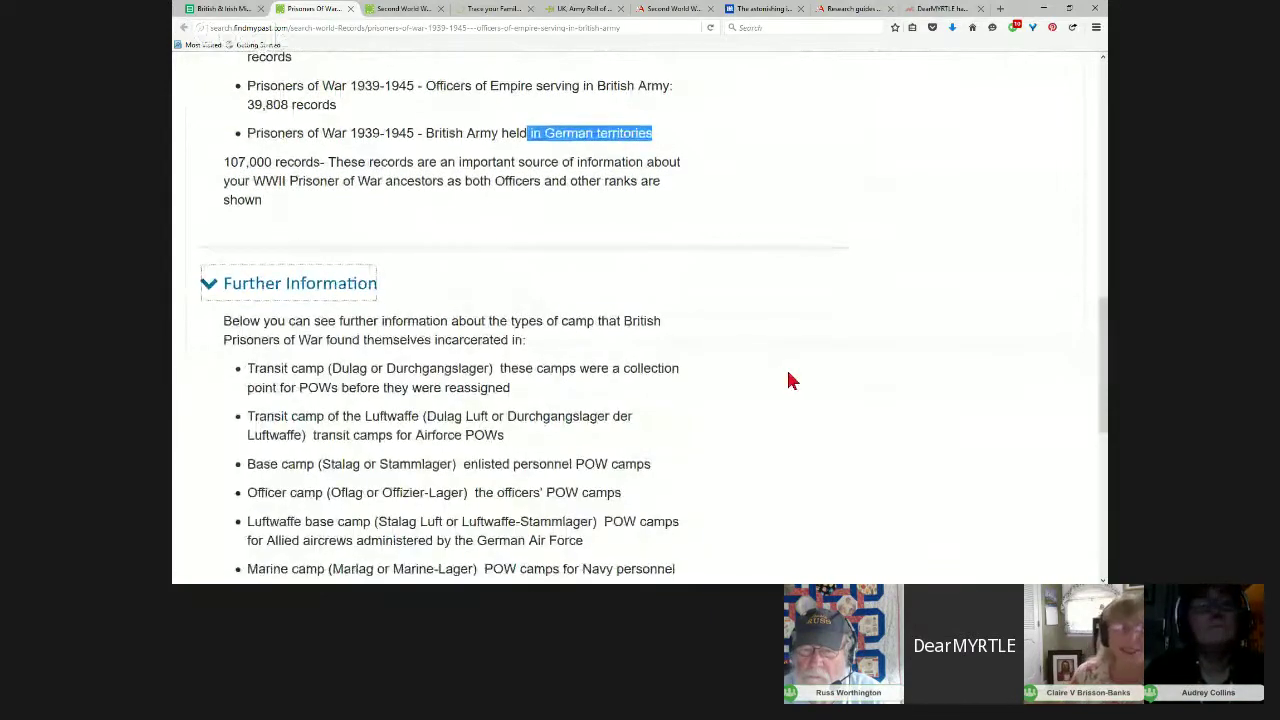
{"action": "scroll", "coordinate": [789, 380], "scroll_direction": "down", "scroll_amount": 2}
{"action": "scroll", "coordinate": [789, 380], "scroll_direction": "down", "scroll_amount": 2}
{"action": "scroll", "coordinate": [345, 247], "scroll_direction": "down", "scroll_amount": 2}
{"action": "left_click_drag", "start_coordinate": [250, 110], "coordinate": [600, 361]}
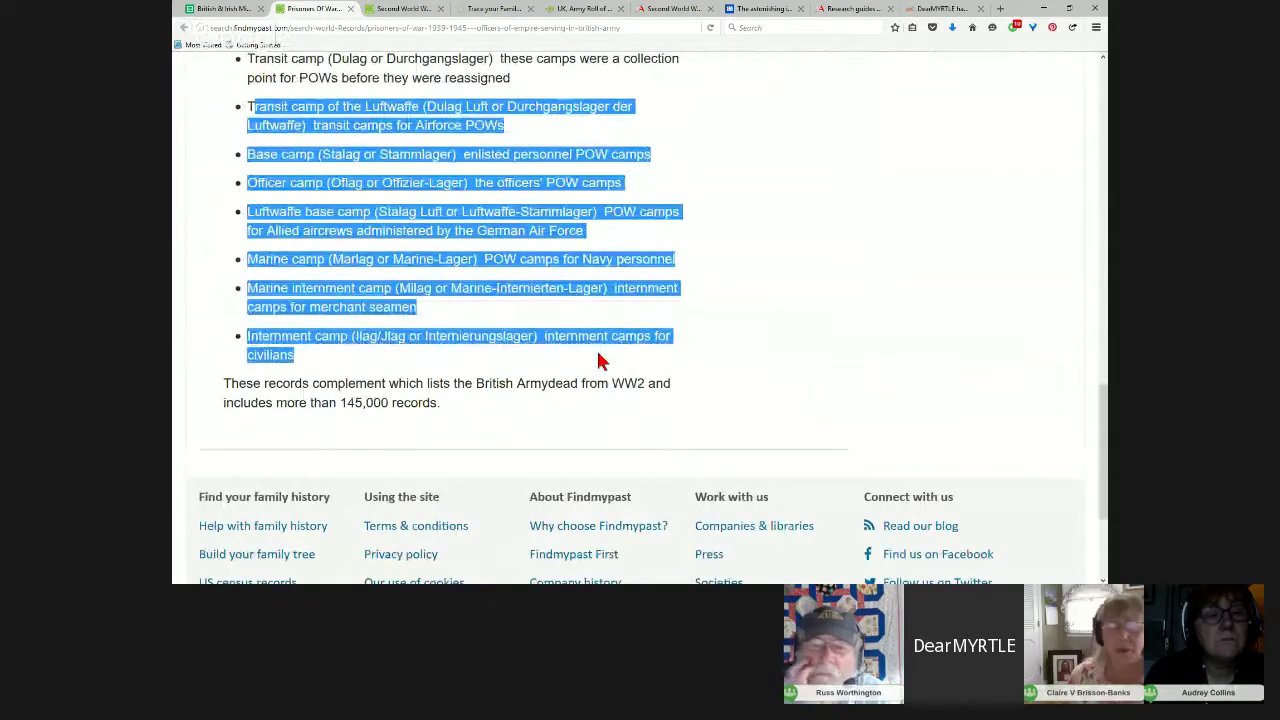
{"action": "scroll", "coordinate": [780, 305], "scroll_direction": "up", "scroll_amount": 12}
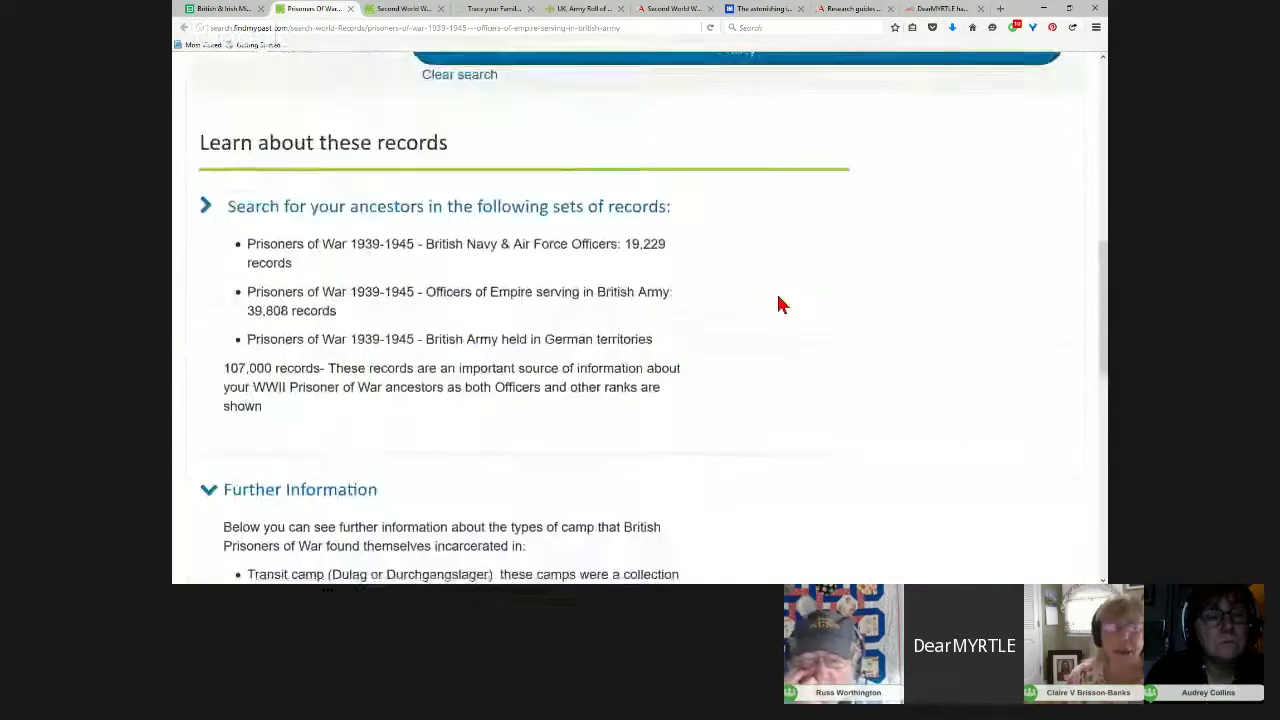
Step: Search the Officers of Empire POW records for surnames James, then Chapman, each with no results
{"action": "left_click", "coordinate": [447, 264]}
{"action": "type", "text": "James"}
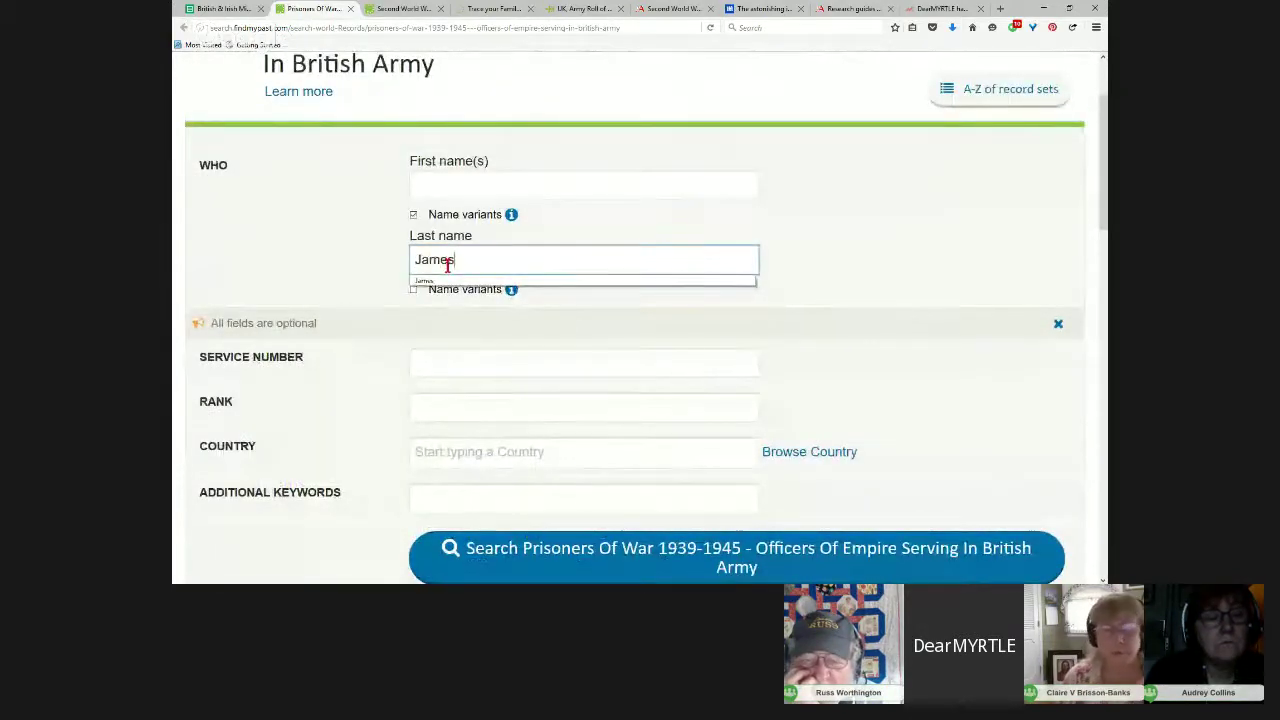
{"action": "key", "text": "Return"}
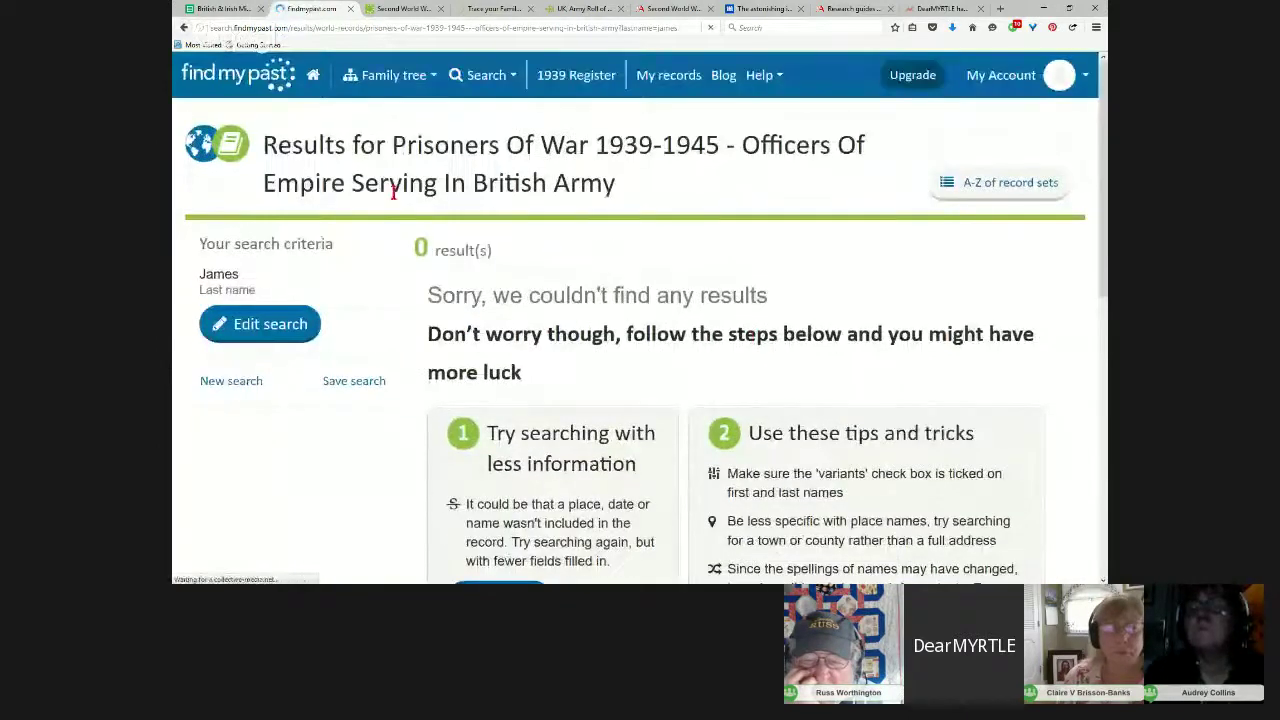
{"action": "left_click", "coordinate": [185, 30]}
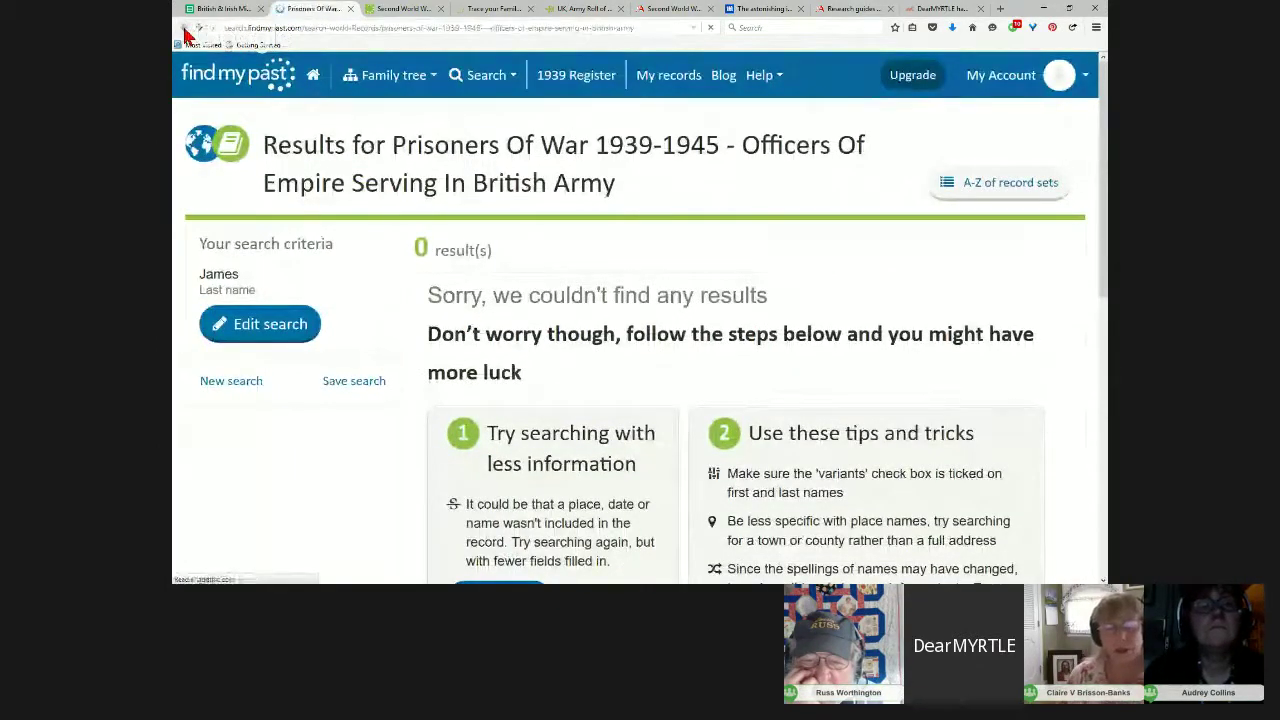
{"action": "left_click_drag", "start_coordinate": [483, 262], "coordinate": [395, 254]}
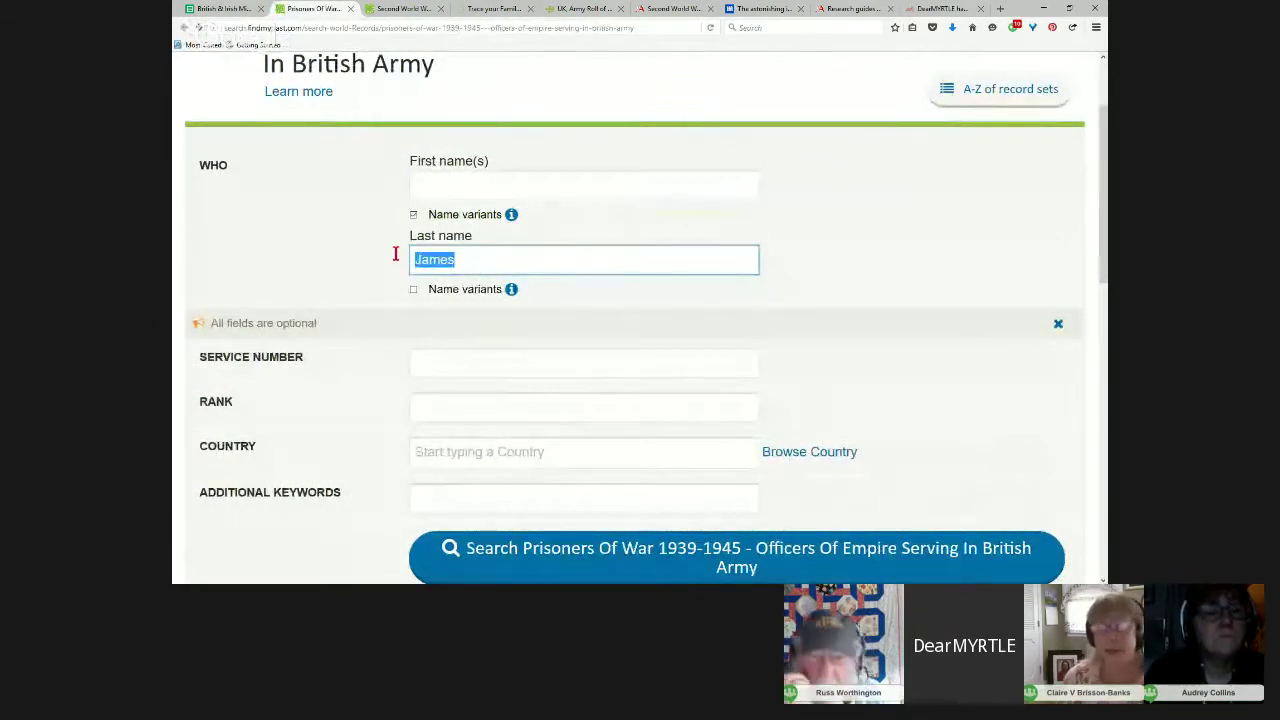
{"action": "type", "text": "Chapman"}
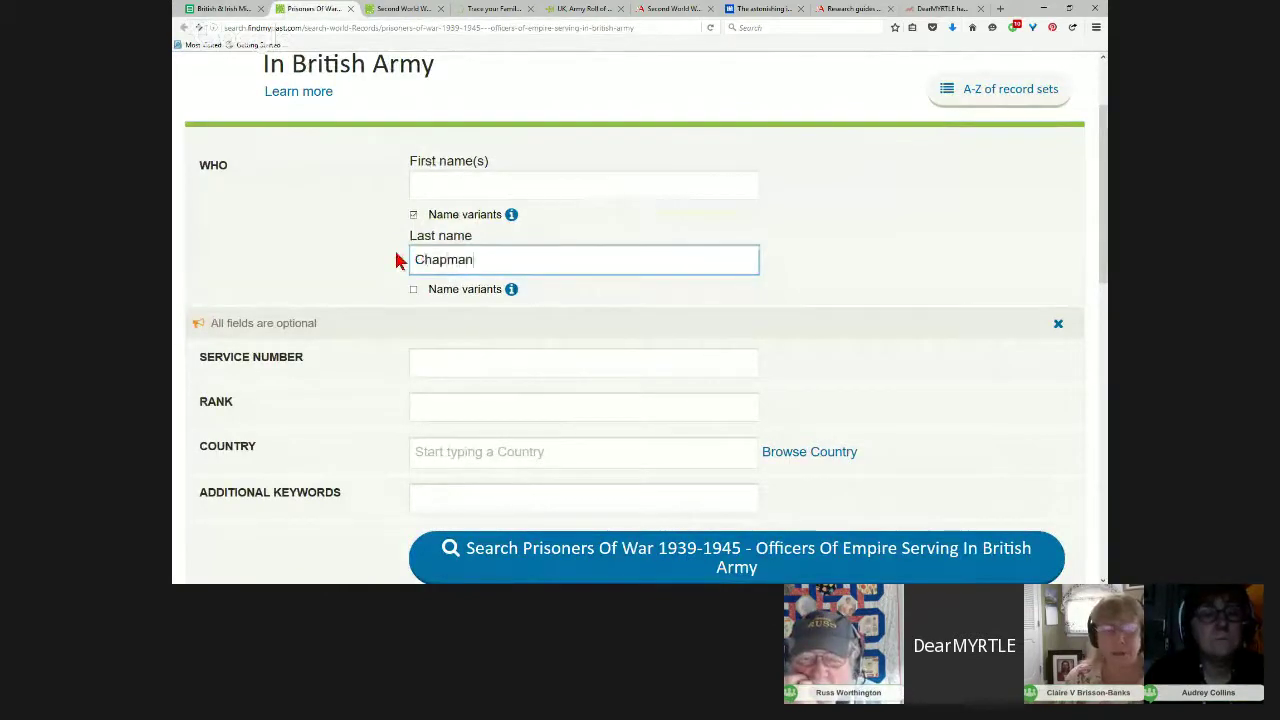
{"action": "scroll", "coordinate": [657, 479], "scroll_direction": "down", "scroll_amount": 2}
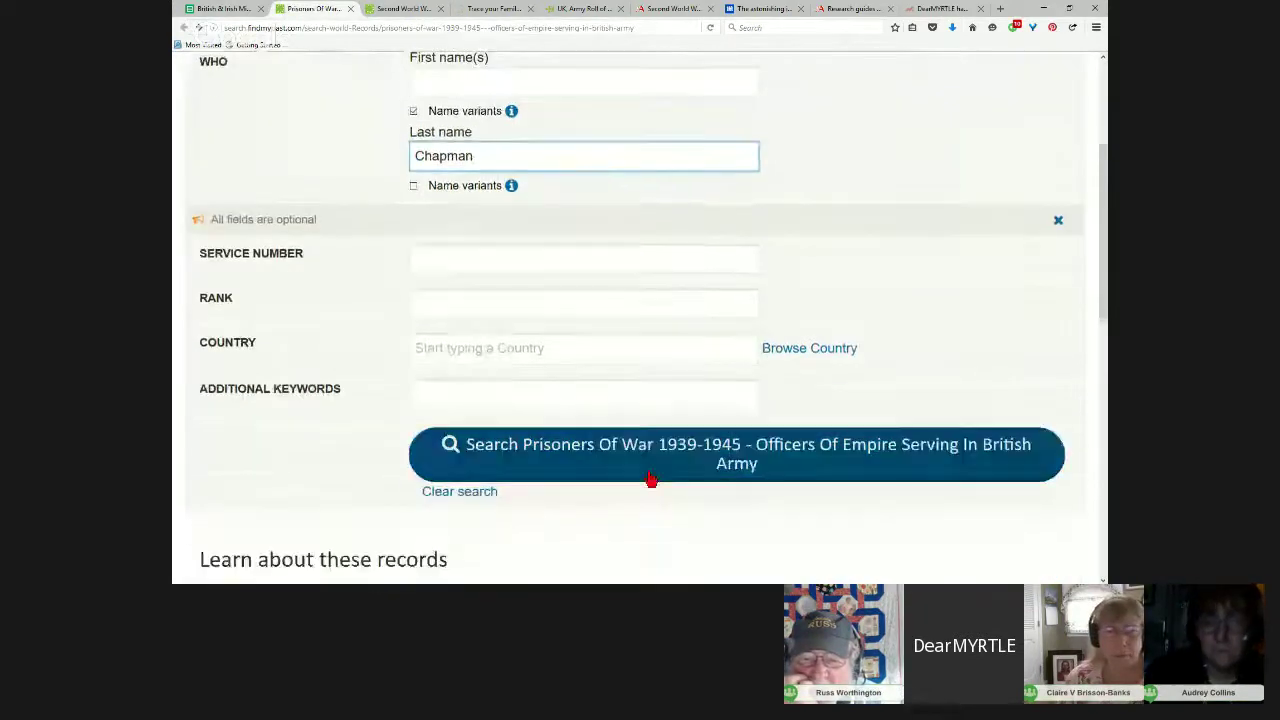
{"action": "left_click", "coordinate": [650, 466]}
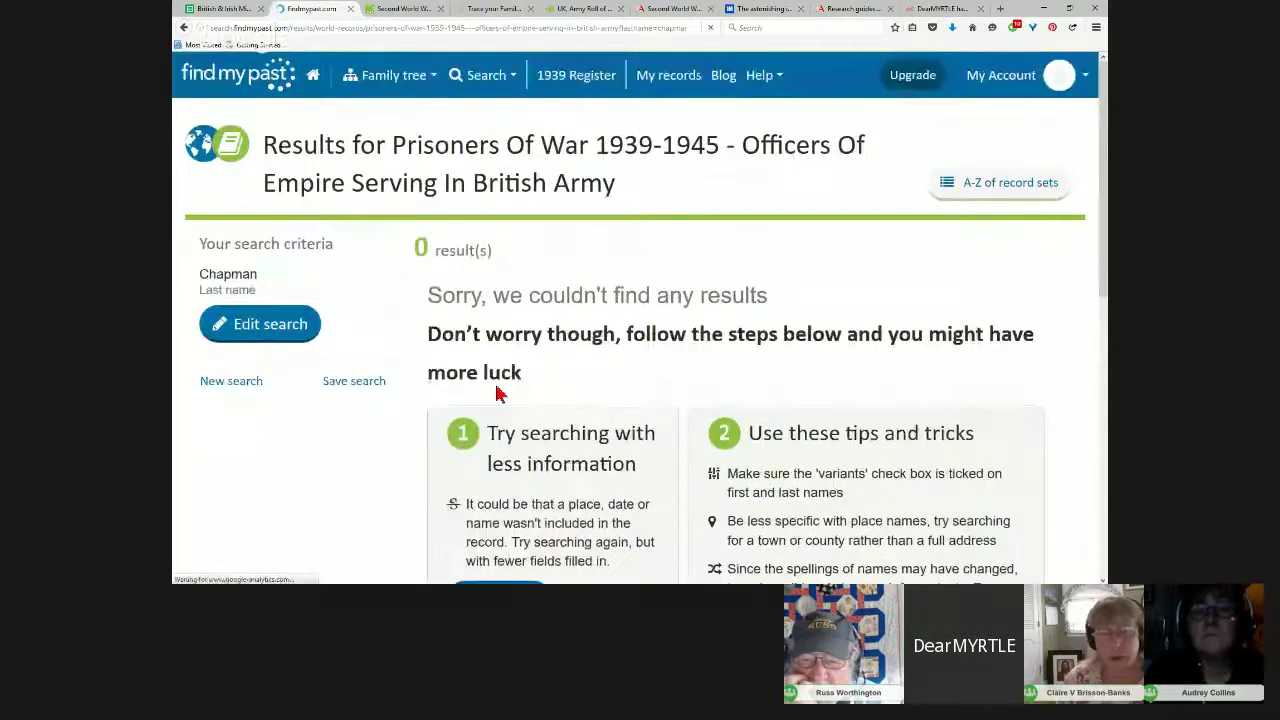
Step: Retry the search with surname smith, then enter Law and go to the A-Z record sets list
{"action": "left_click", "coordinate": [250, 328]}
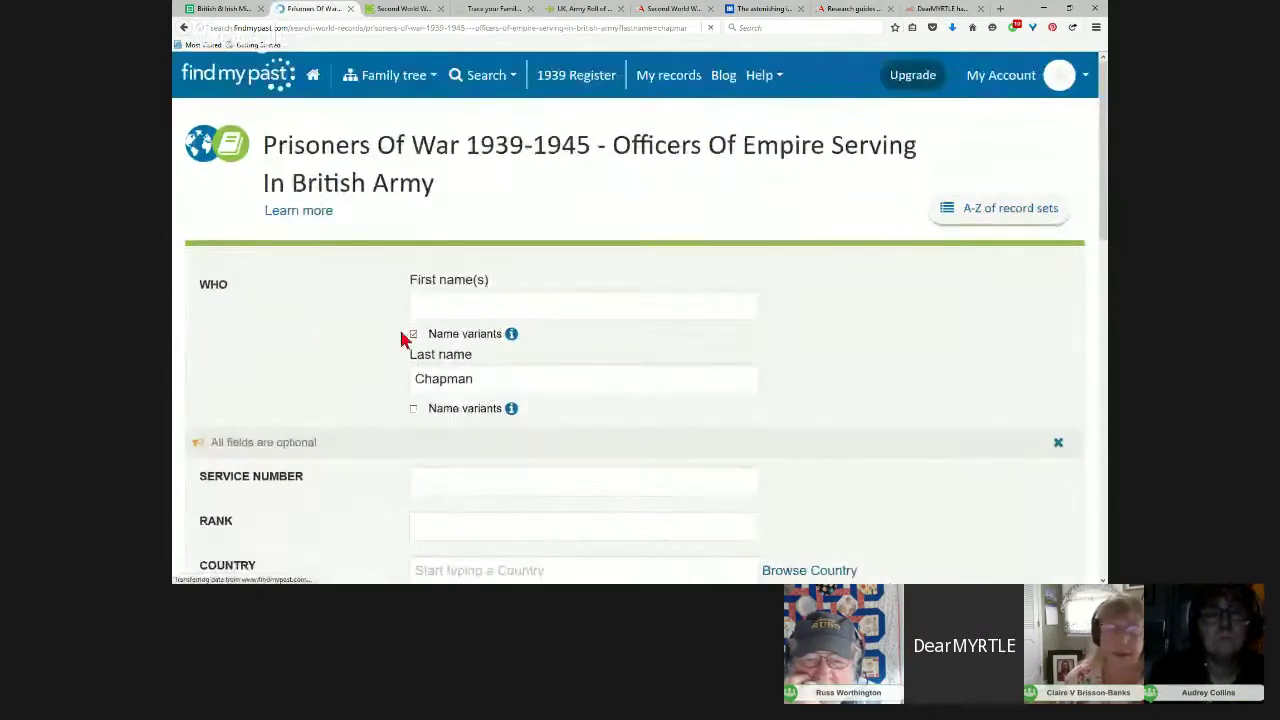
{"action": "left_click_drag", "start_coordinate": [506, 376], "coordinate": [353, 357]}
{"action": "type", "text": "smith"}
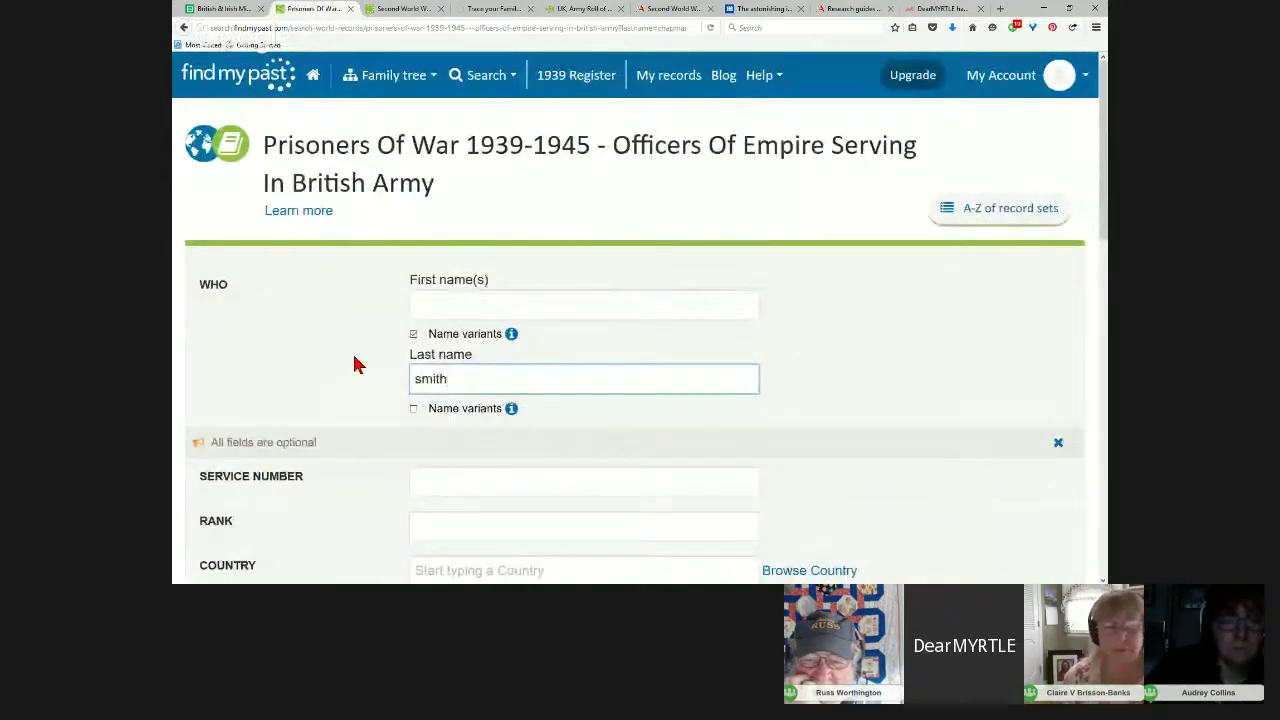
{"action": "key", "text": "Return"}
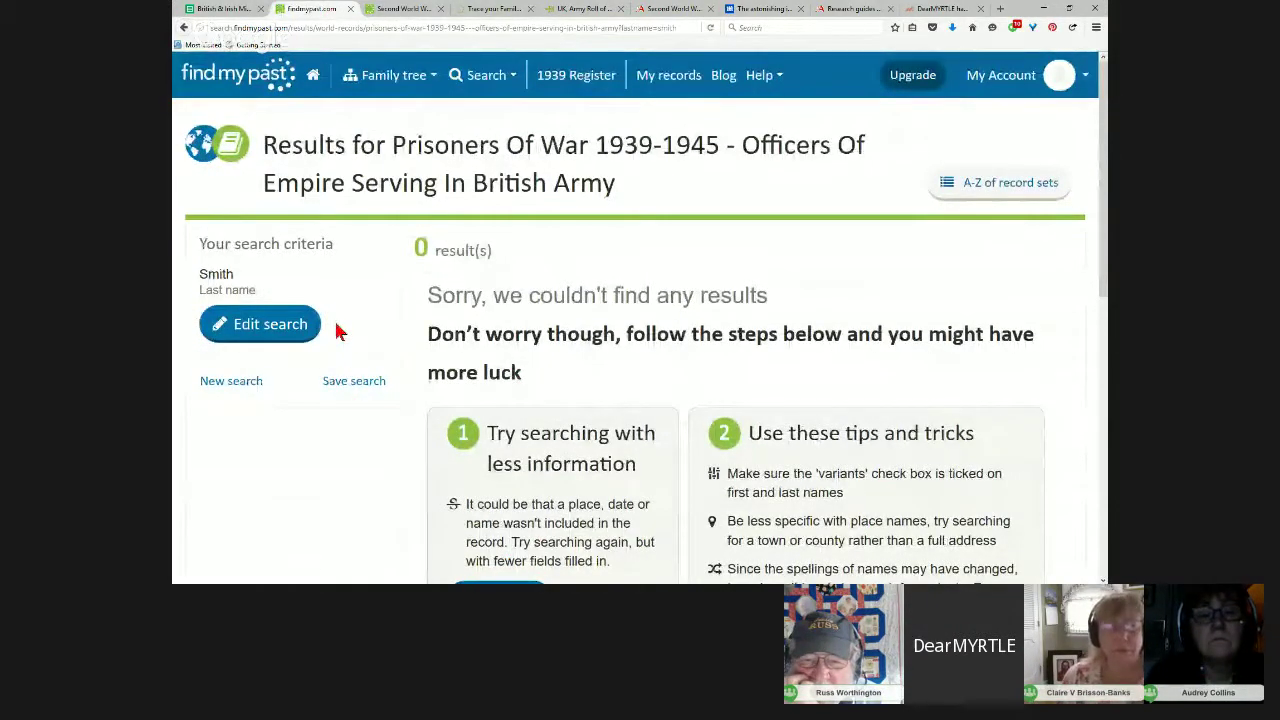
{"action": "left_click", "coordinate": [274, 334]}
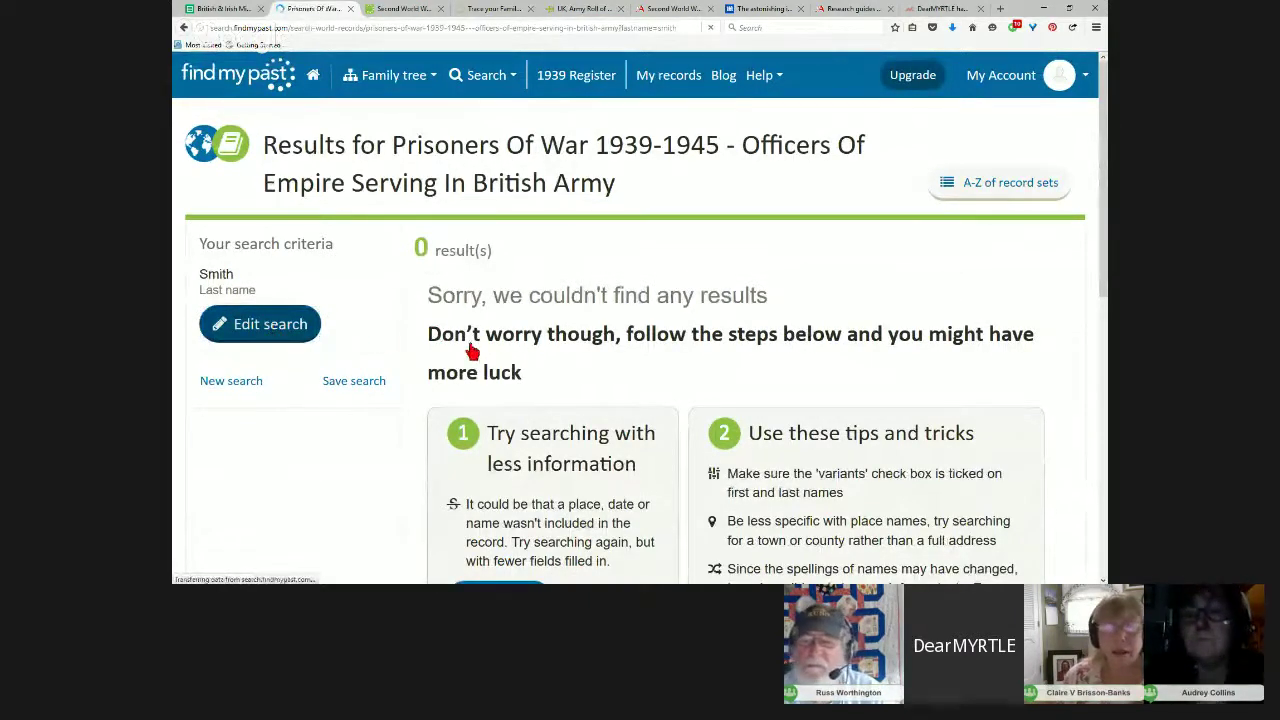
{"action": "left_click_drag", "start_coordinate": [481, 385], "coordinate": [394, 370]}
{"action": "type", "text": "Law"}
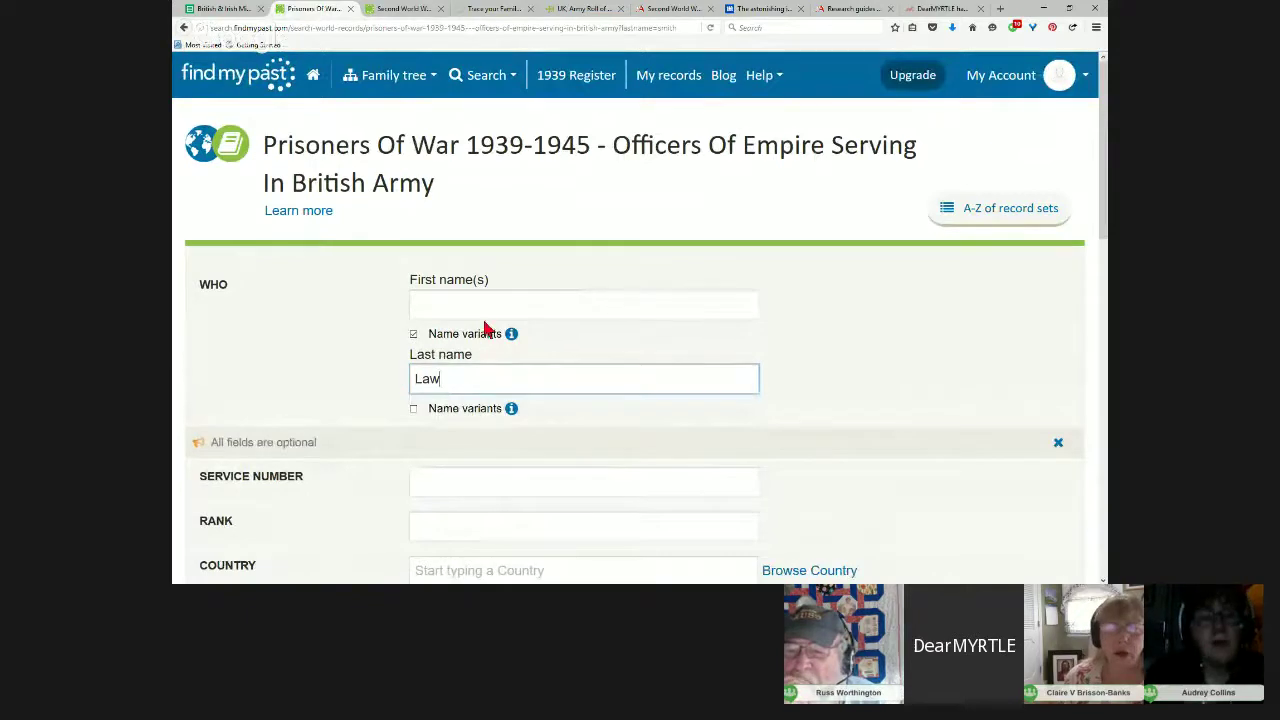
{"action": "left_click", "coordinate": [948, 218]}
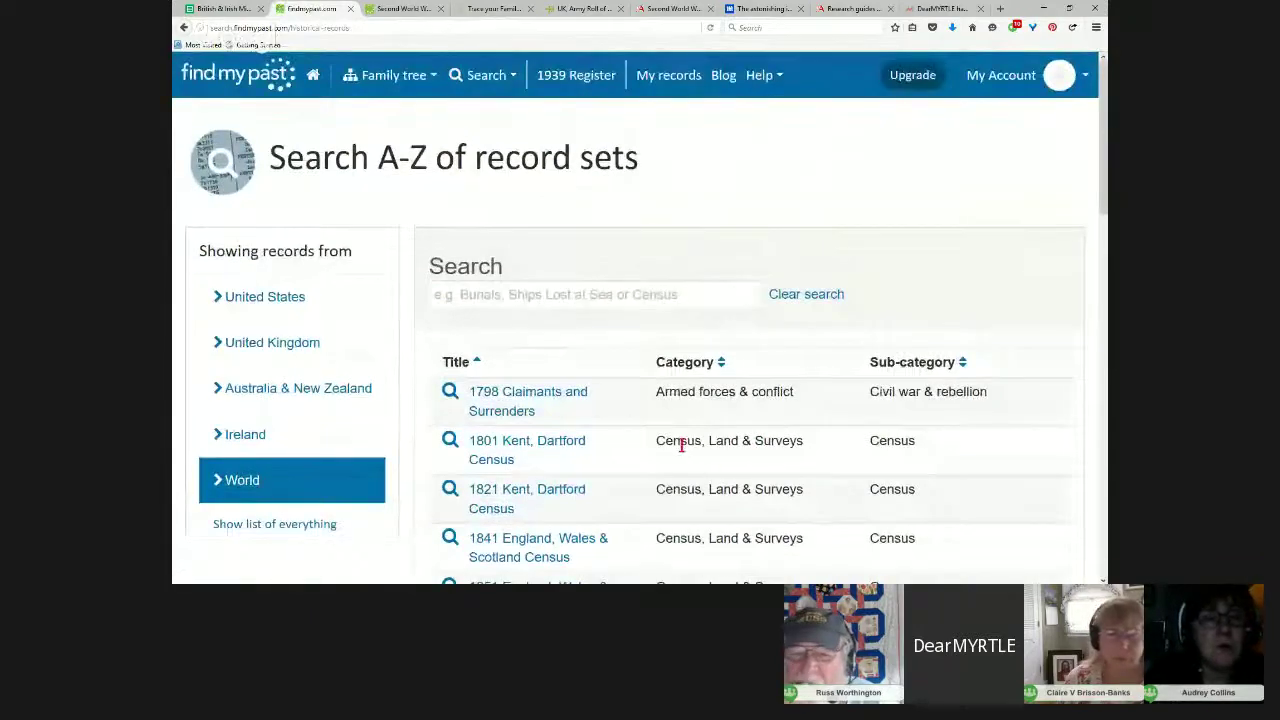
Step: Scroll down the World record sets A-Z list and jump to page 8
{"action": "scroll", "coordinate": [688, 440], "scroll_direction": "down", "scroll_amount": 3}
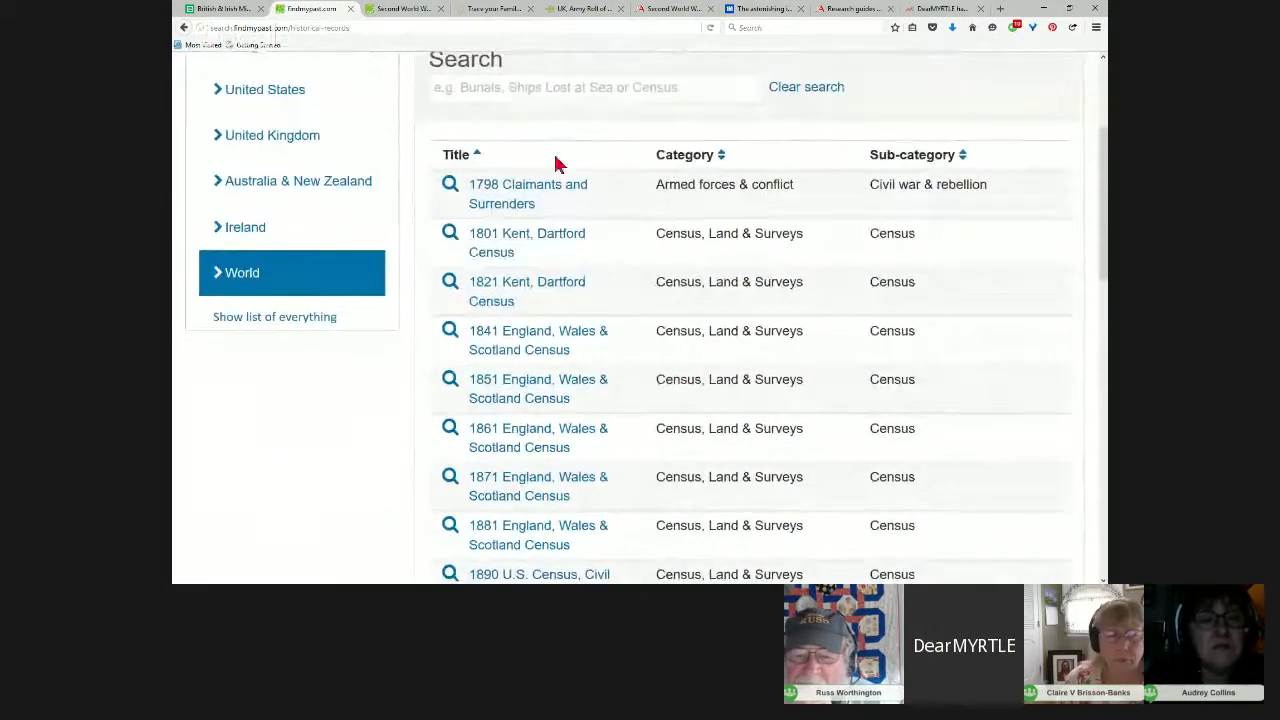
{"action": "scroll", "coordinate": [693, 297], "scroll_direction": "down", "scroll_amount": 7}
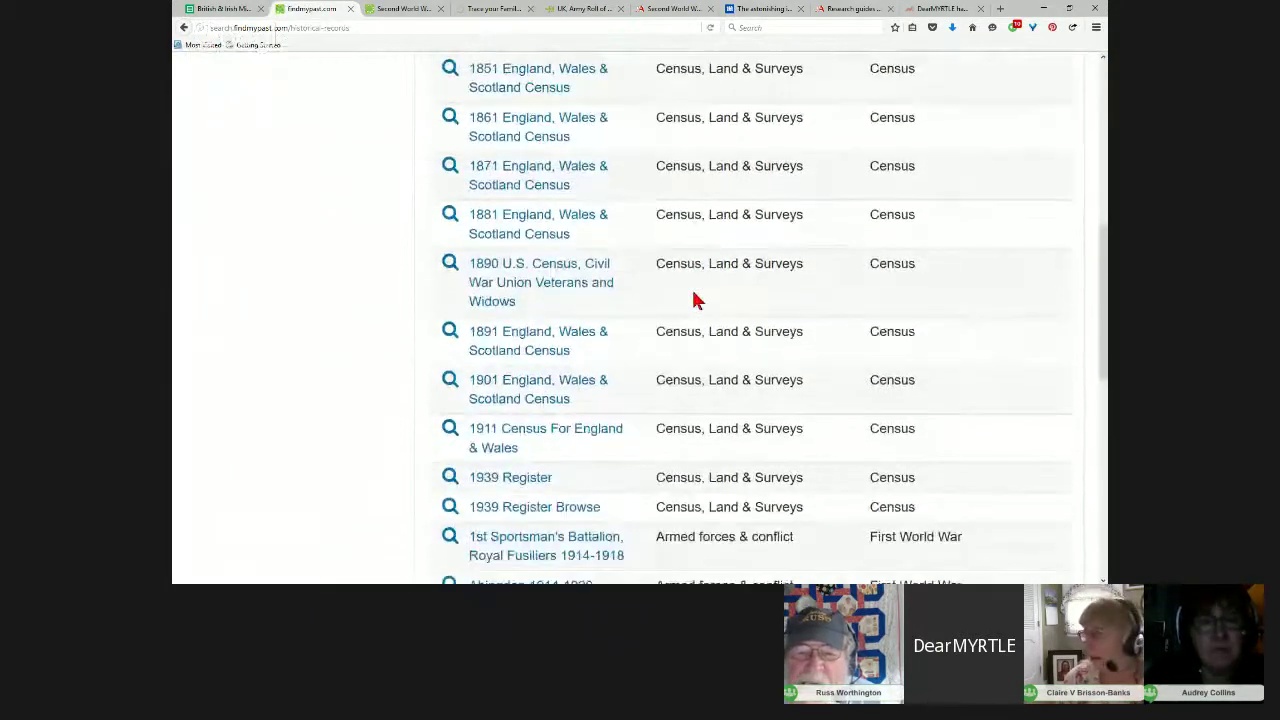
{"action": "scroll", "coordinate": [693, 297], "scroll_direction": "down", "scroll_amount": 3}
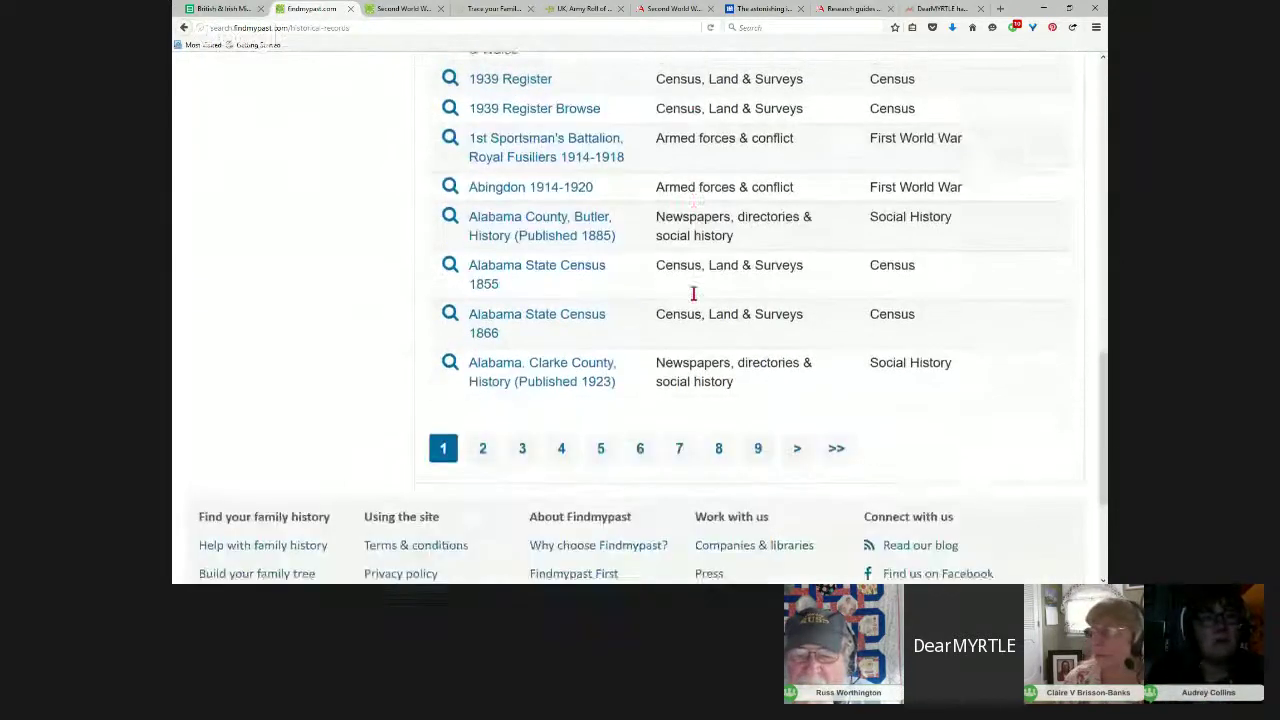
{"action": "left_click", "coordinate": [714, 437]}
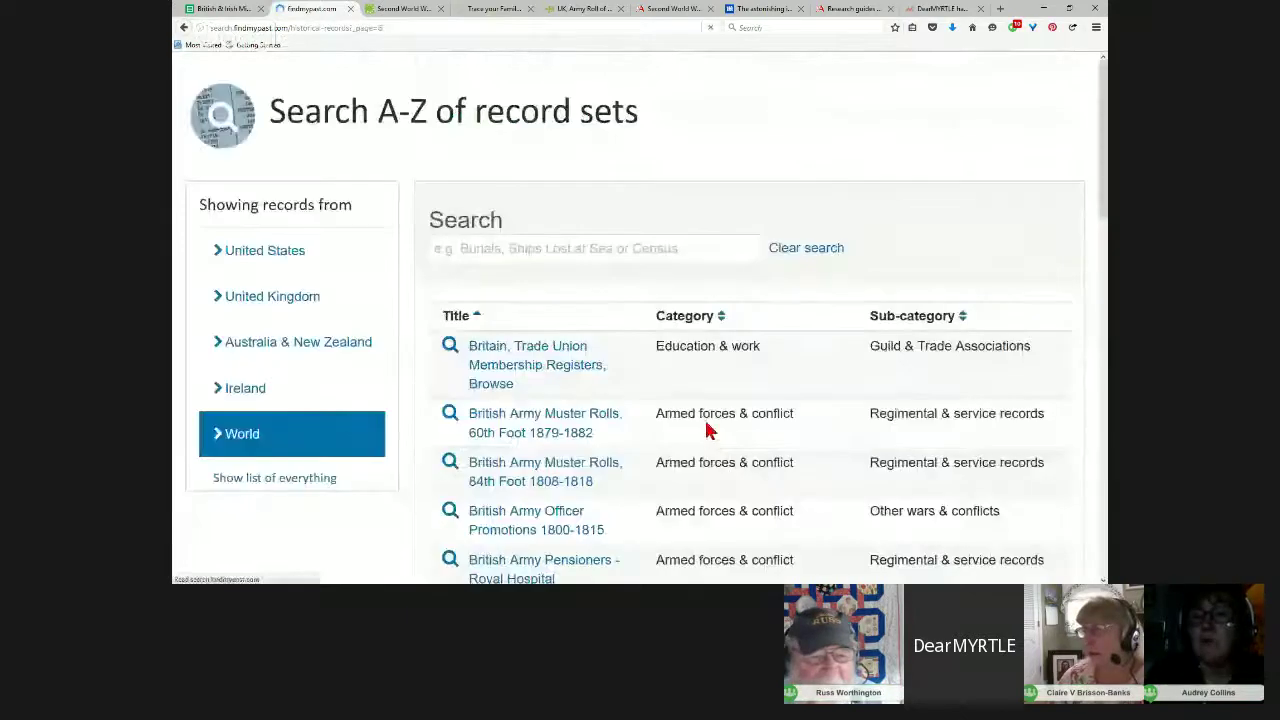
Step: Browse page 8's British Army titles and enter 'Prisoners of war' in the title search
{"action": "scroll", "coordinate": [683, 388], "scroll_direction": "down", "scroll_amount": 2}
{"action": "scroll", "coordinate": [681, 385], "scroll_direction": "down", "scroll_amount": 6}
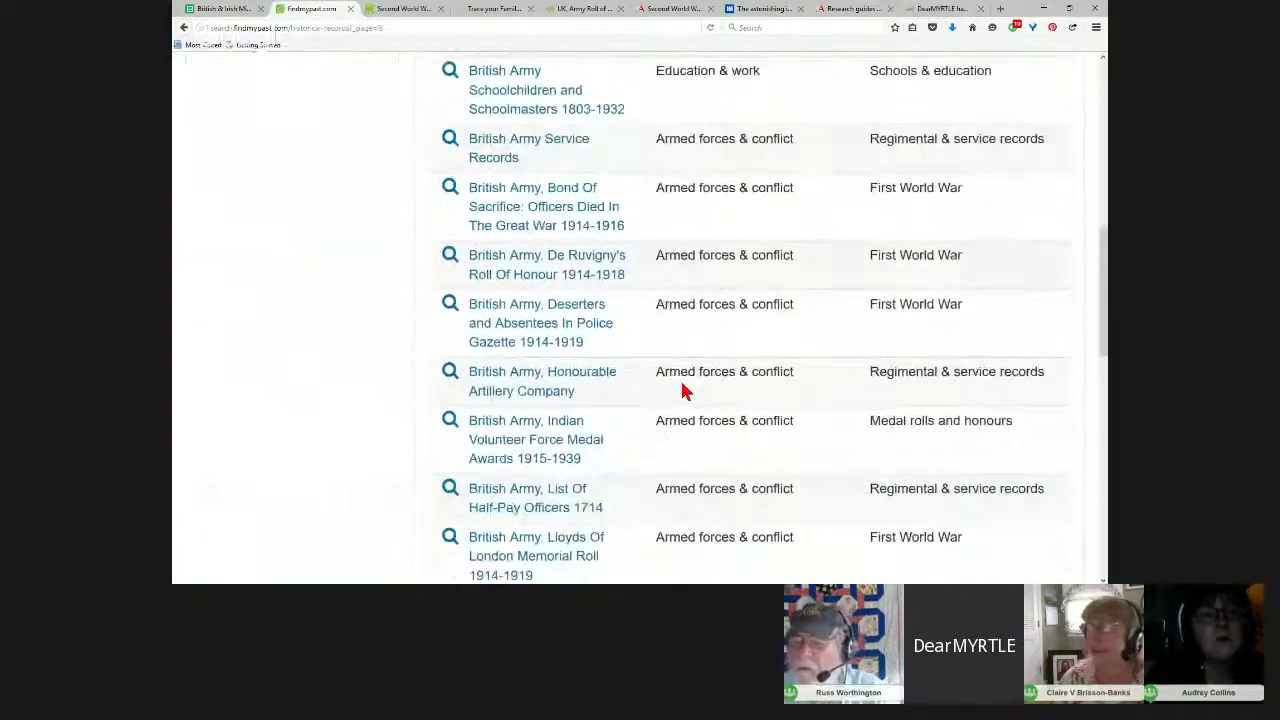
{"action": "scroll", "coordinate": [683, 390], "scroll_direction": "down", "scroll_amount": 3}
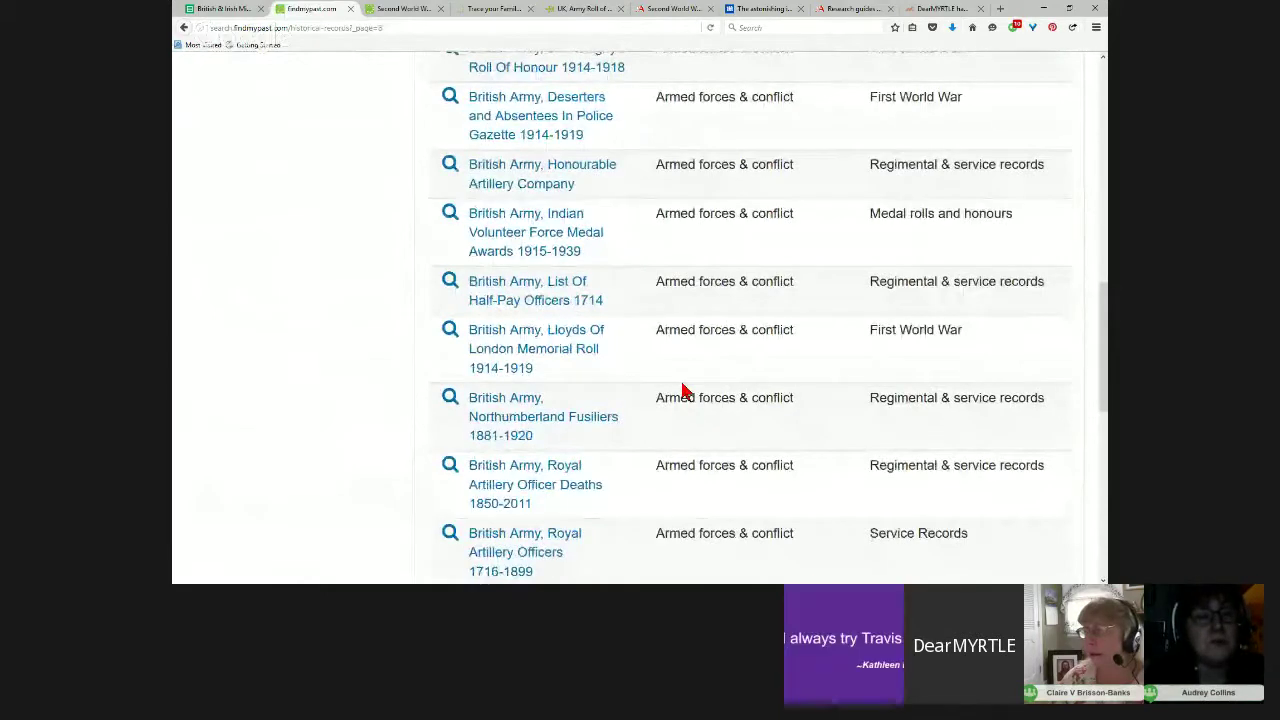
{"action": "scroll", "coordinate": [683, 390], "scroll_direction": "down", "scroll_amount": 1}
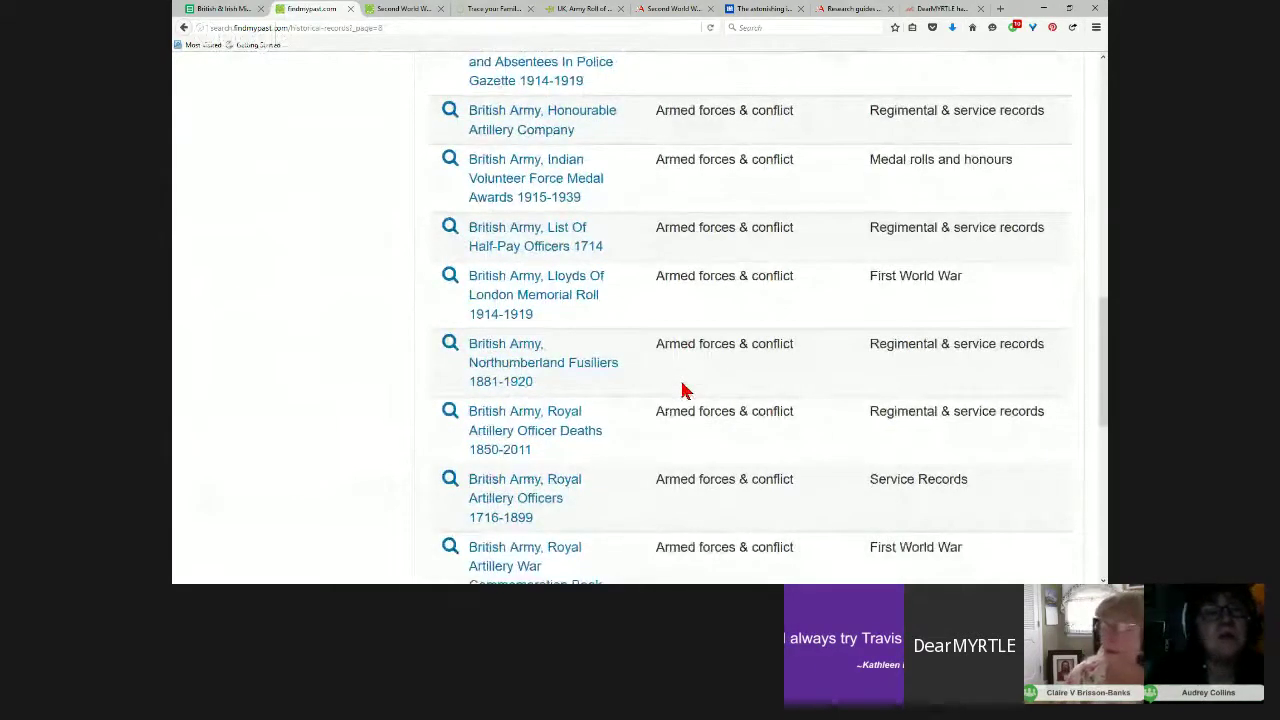
{"action": "scroll", "coordinate": [640, 250], "scroll_direction": "up", "scroll_amount": 12}
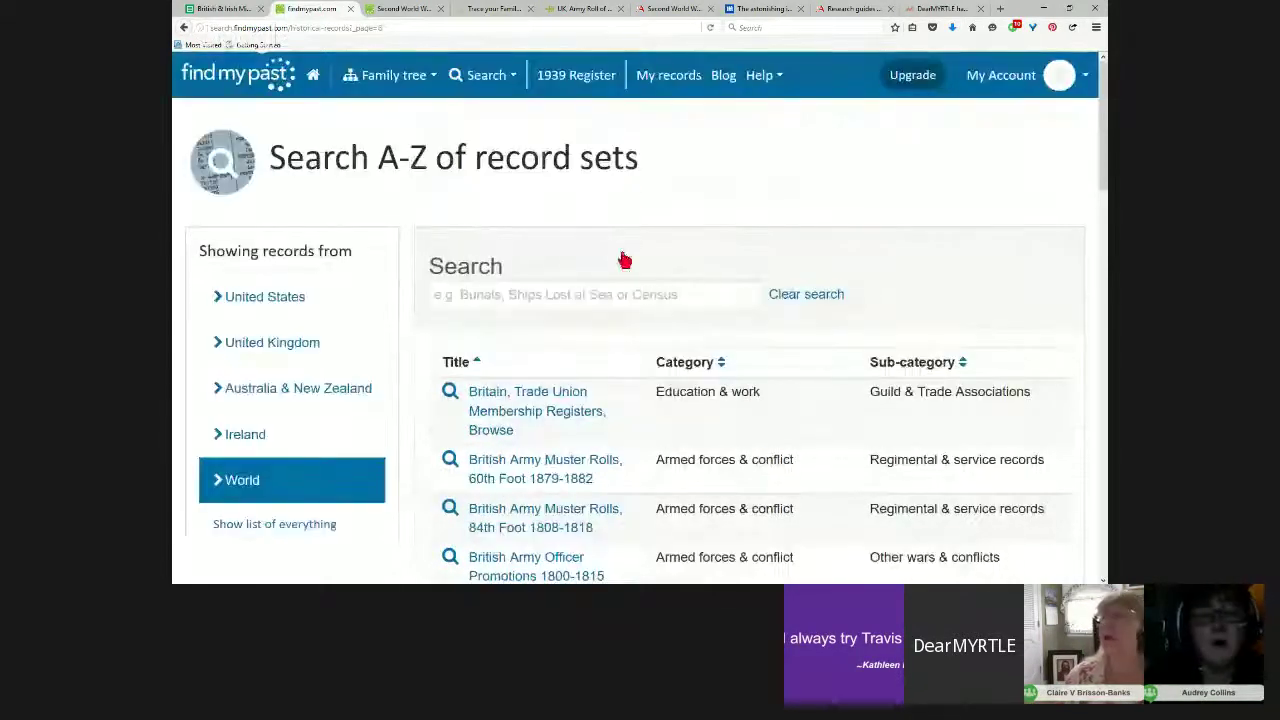
{"action": "left_click", "coordinate": [497, 298]}
{"action": "type", "text": "P"}
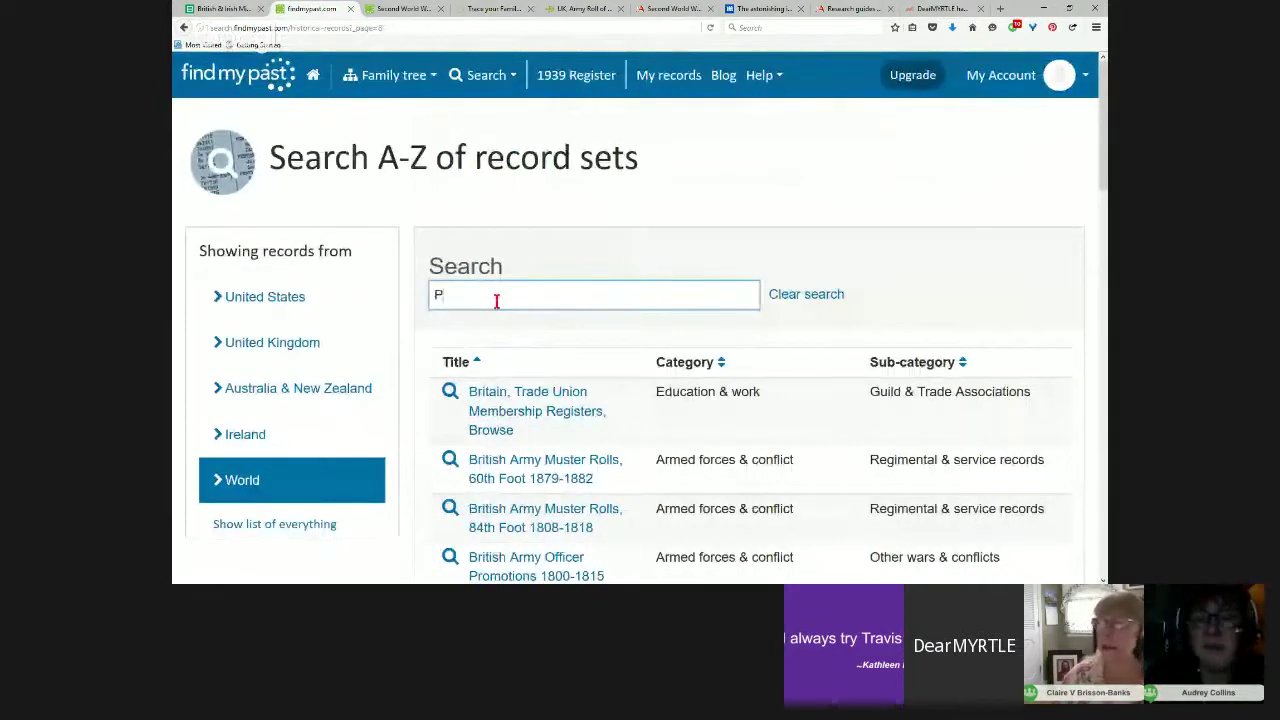
{"action": "type", "text": "risoners"}
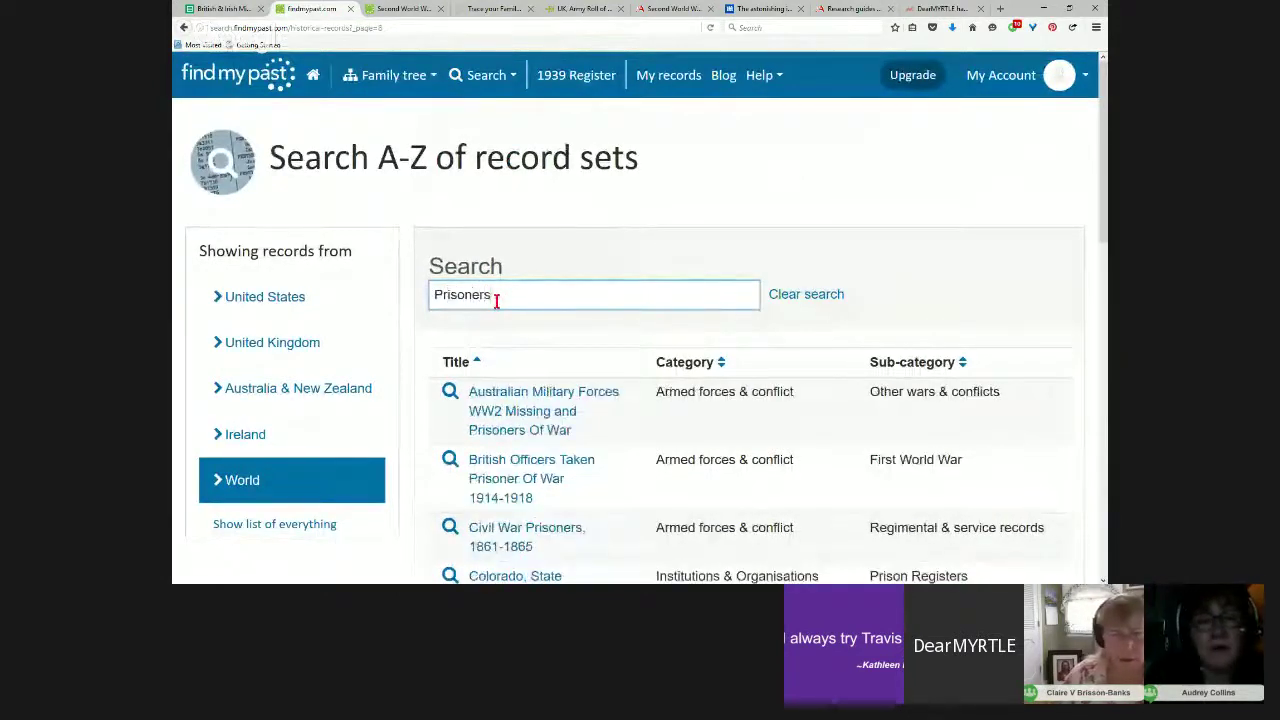
{"action": "type", "text": " of war"}
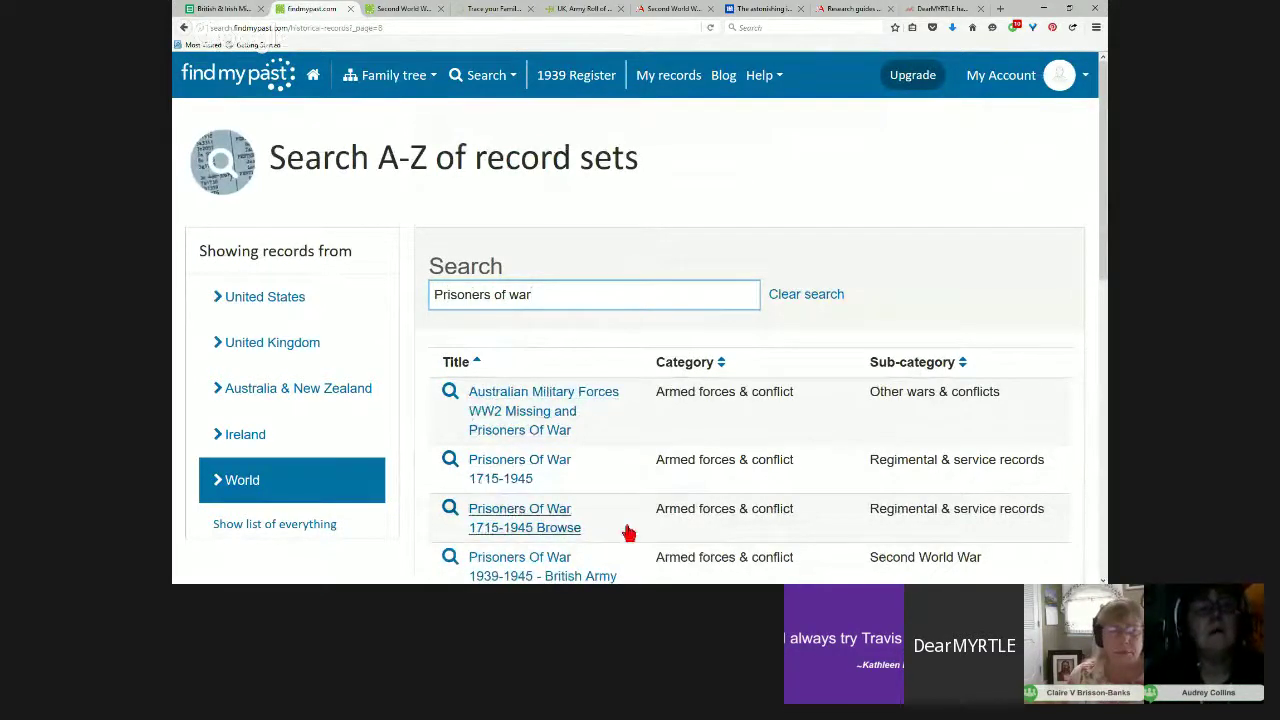
Step: Open the Prisoners Of War 1715-1945 collection and search for last name Smith
{"action": "left_click", "coordinate": [521, 467]}
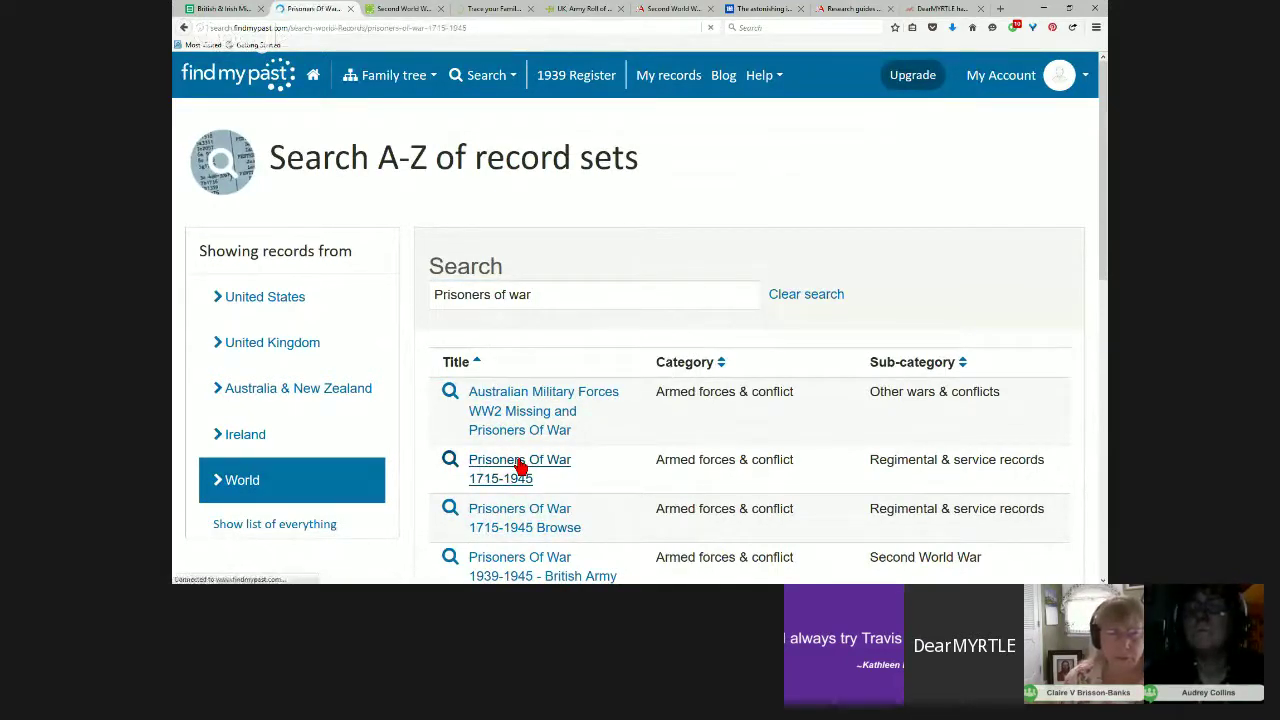
{"action": "left_click", "coordinate": [455, 443]}
{"action": "type", "text": "Smith"}
{"action": "key", "text": "Return"}
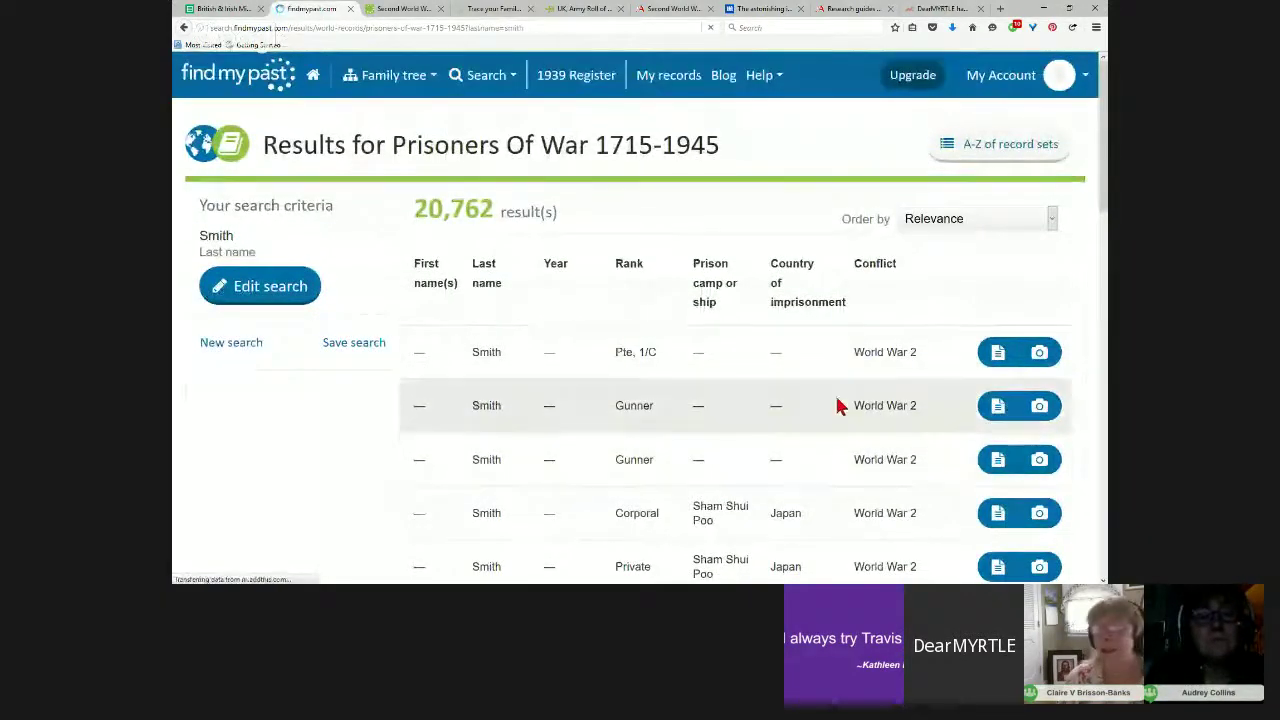
Step: Scroll through the 20,762 Smith results spanning World War 2, World War 1 and Napoleonic Wars
{"action": "scroll", "coordinate": [860, 440], "scroll_direction": "down", "scroll_amount": 1}
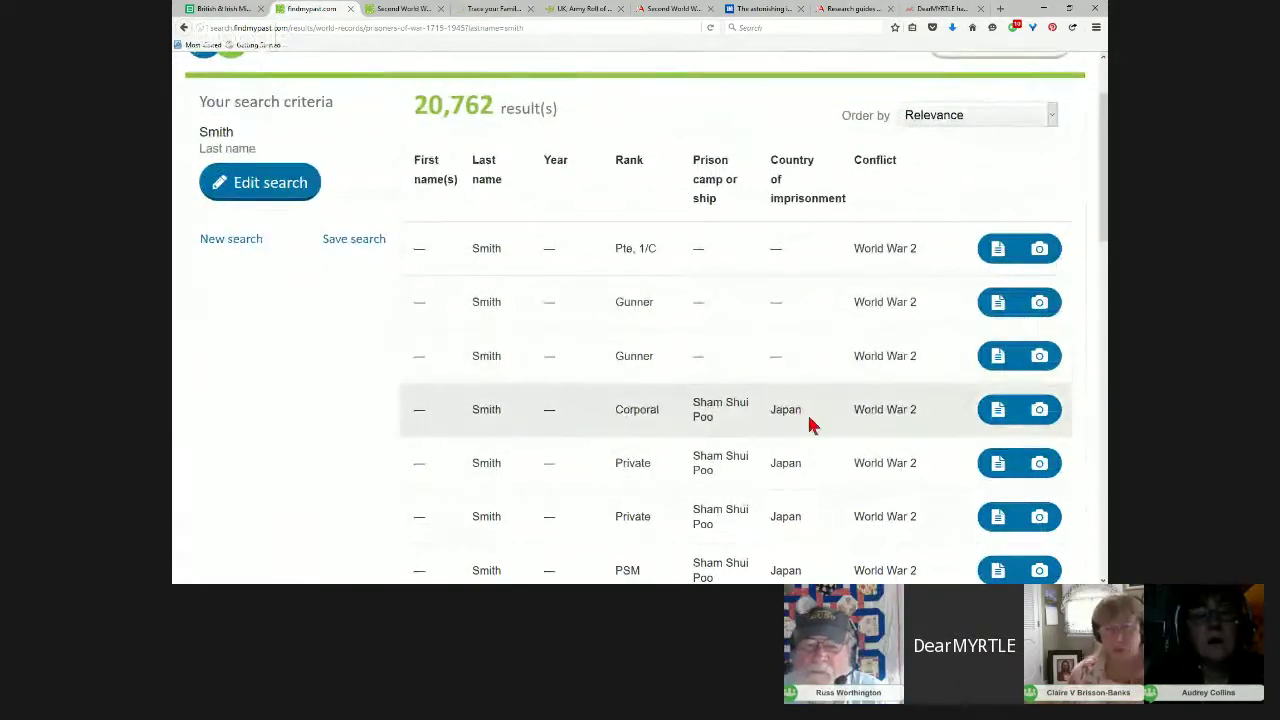
{"action": "scroll", "coordinate": [843, 496], "scroll_direction": "down", "scroll_amount": 4}
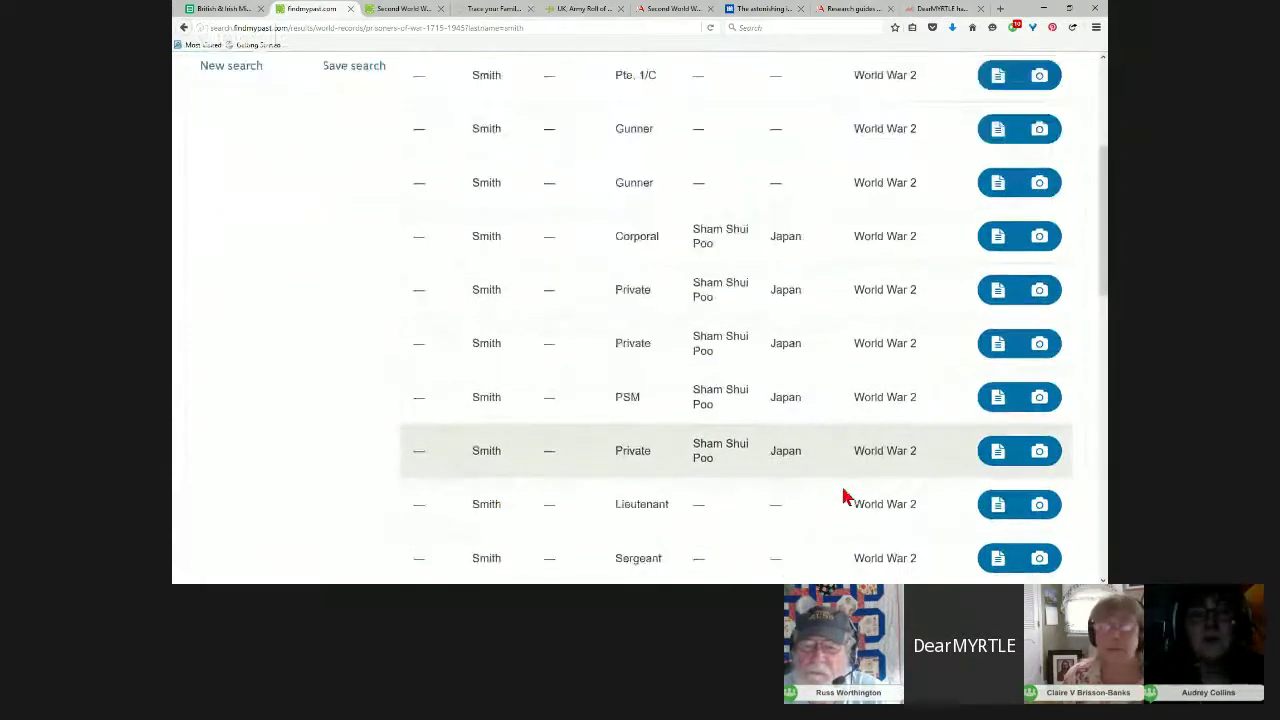
{"action": "scroll", "coordinate": [843, 494], "scroll_direction": "down", "scroll_amount": 2}
{"action": "scroll", "coordinate": [843, 494], "scroll_direction": "up", "scroll_amount": 6}
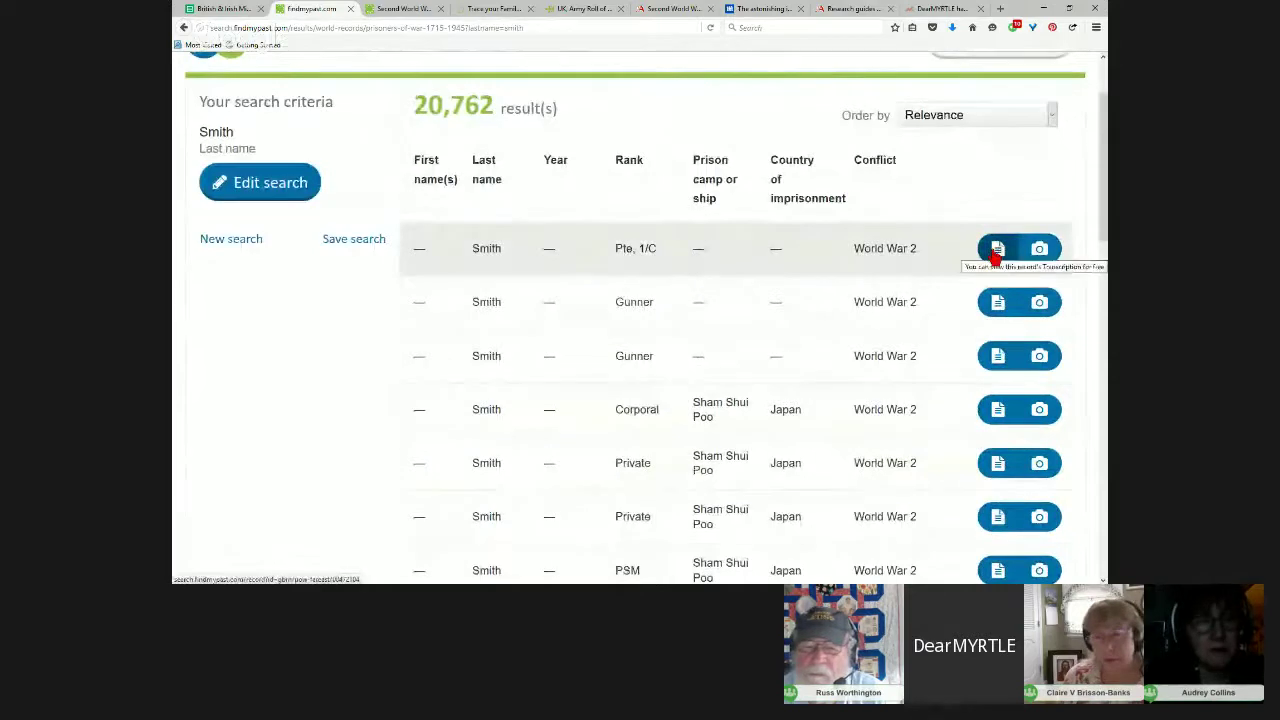
{"action": "scroll", "coordinate": [874, 354], "scroll_direction": "down", "scroll_amount": 15}
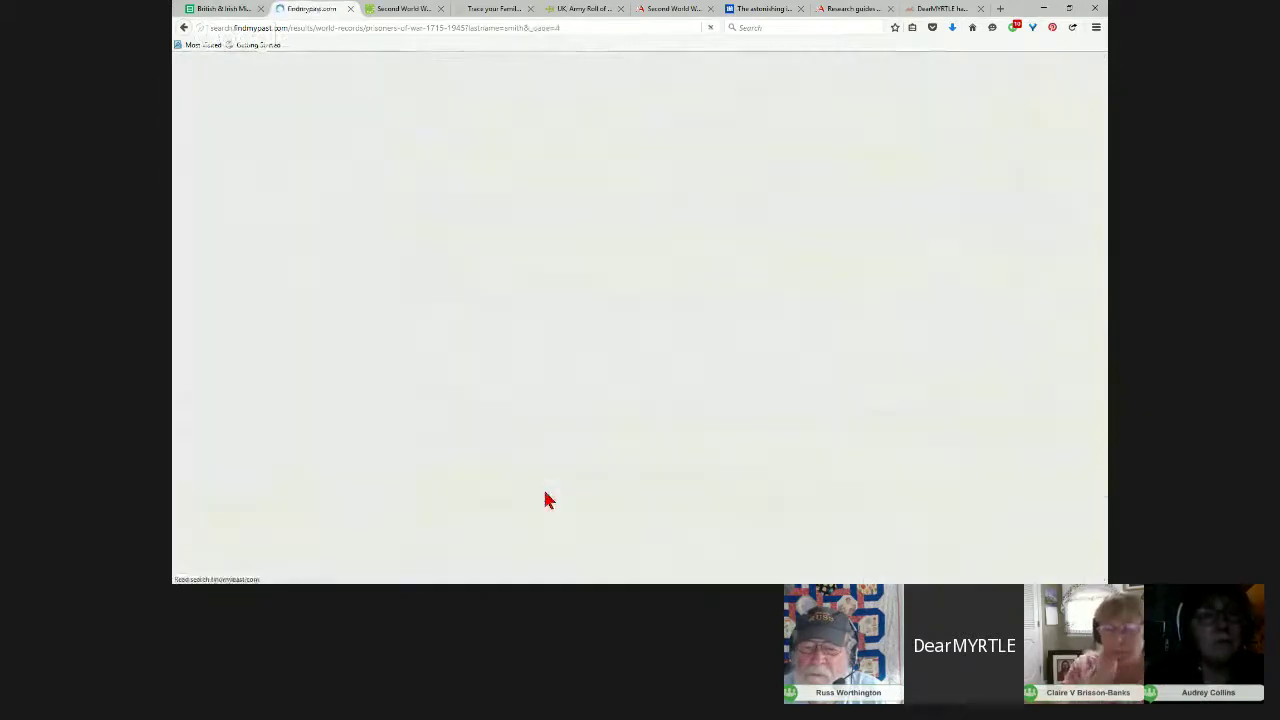
{"action": "scroll", "coordinate": [723, 407], "scroll_direction": "down", "scroll_amount": 5}
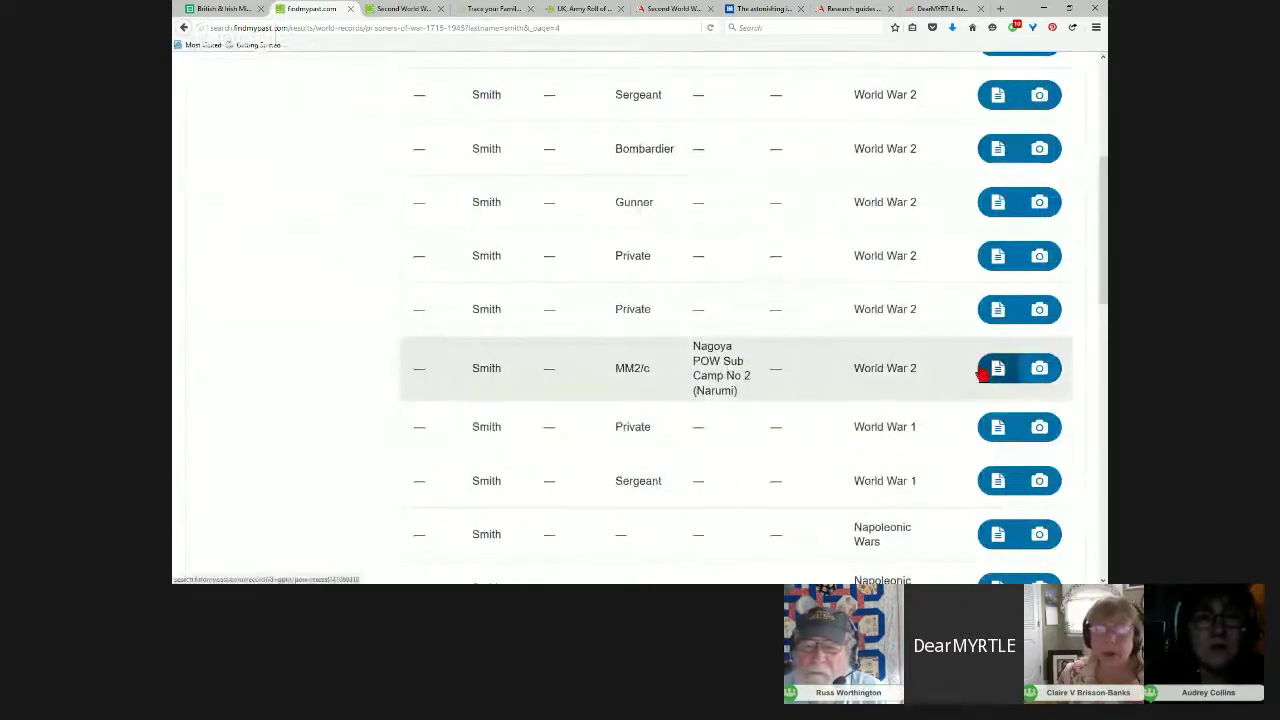
{"action": "scroll", "coordinate": [705, 274], "scroll_direction": "up", "scroll_amount": 3}
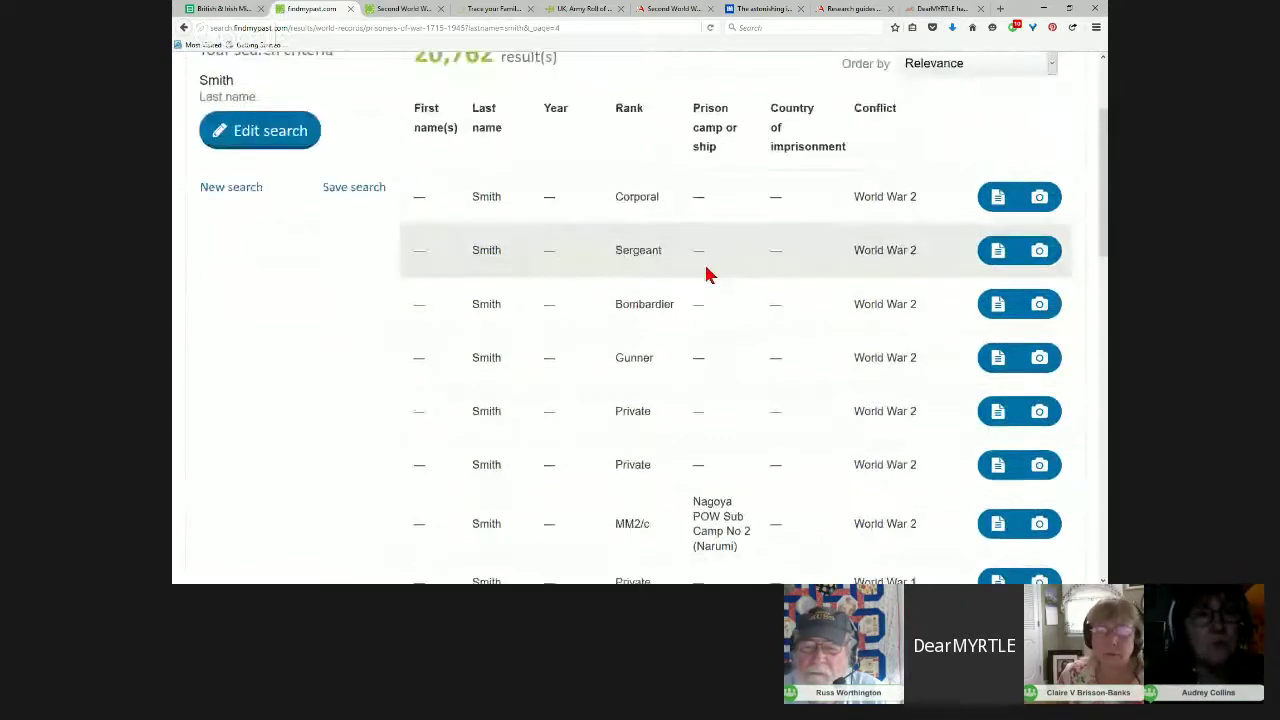
{"action": "scroll", "coordinate": [705, 274], "scroll_direction": "down", "scroll_amount": 2}
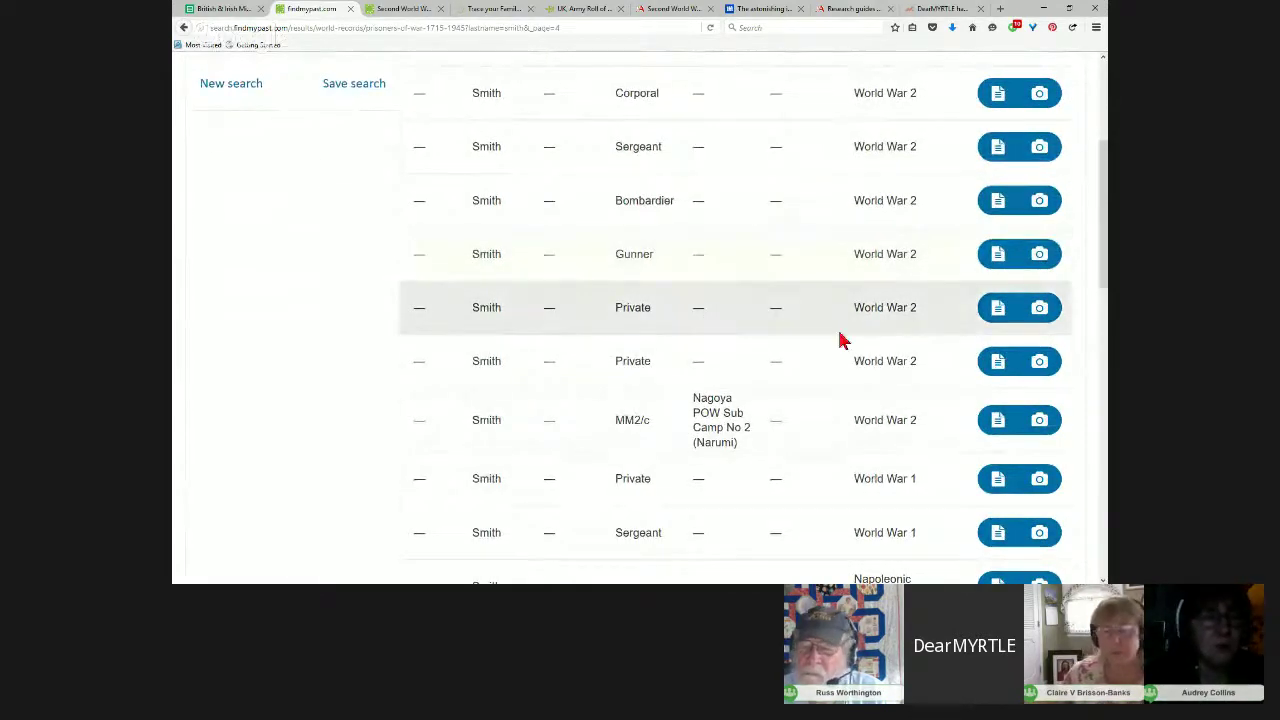
Step: Read the MM2/c Smith transcription from Nagoya POW Sub Camp No 2 (Narumi), reference WO 361/1475/2
{"action": "left_click", "coordinate": [995, 425]}
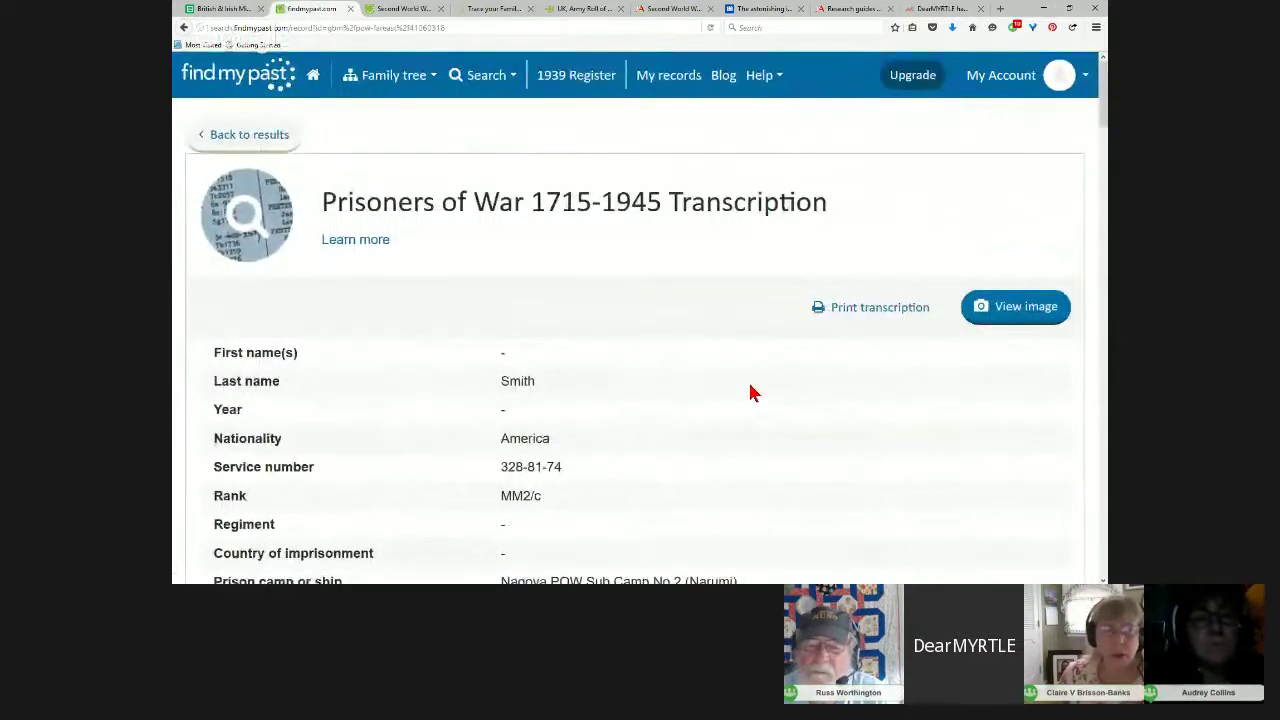
{"action": "scroll", "coordinate": [753, 393], "scroll_direction": "down", "scroll_amount": 3}
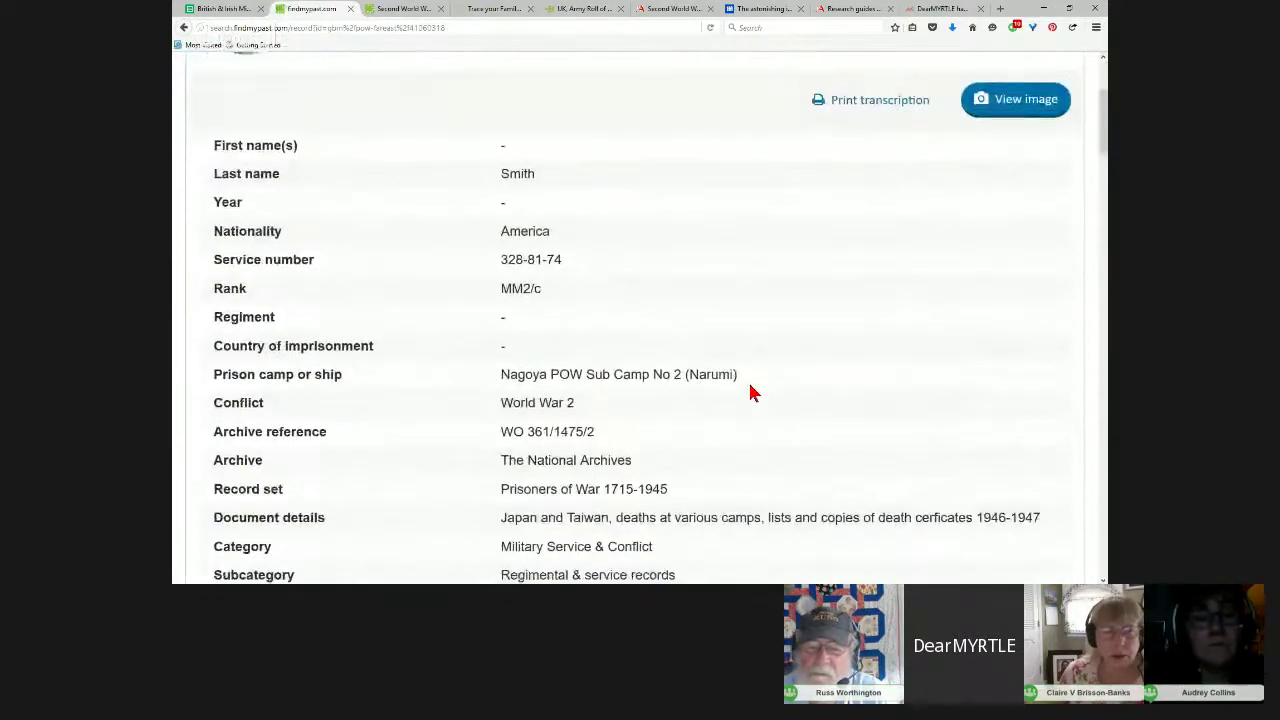
{"action": "scroll", "coordinate": [753, 393], "scroll_direction": "up", "scroll_amount": 2}
{"action": "scroll", "coordinate": [753, 393], "scroll_direction": "down", "scroll_amount": 2}
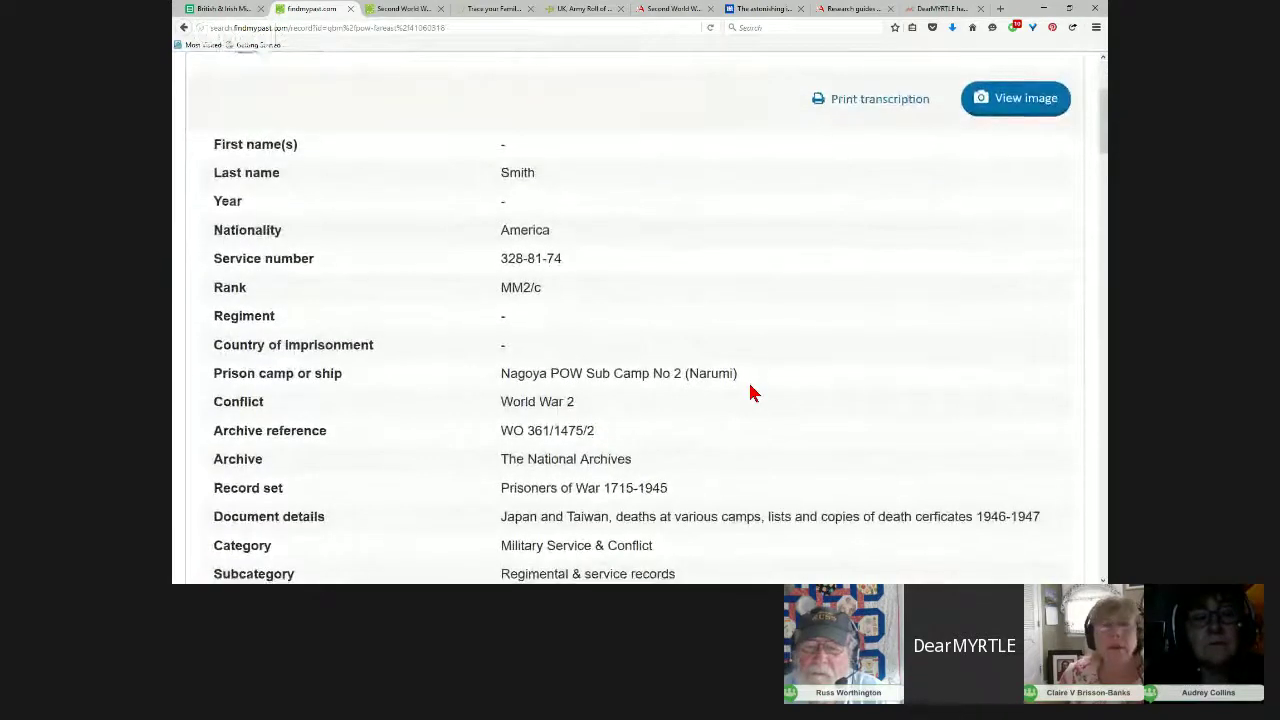
{"action": "scroll", "coordinate": [753, 393], "scroll_direction": "down", "scroll_amount": 3}
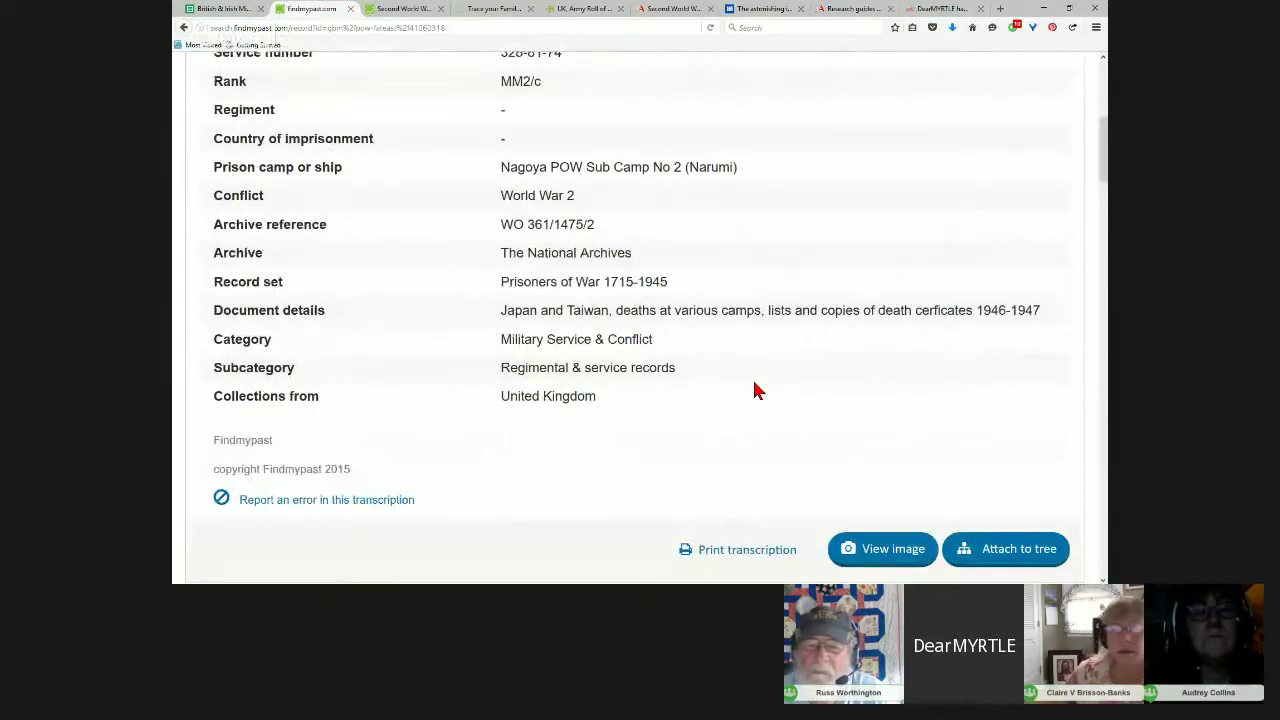
{"action": "scroll", "coordinate": [728, 378], "scroll_direction": "up", "scroll_amount": 3}
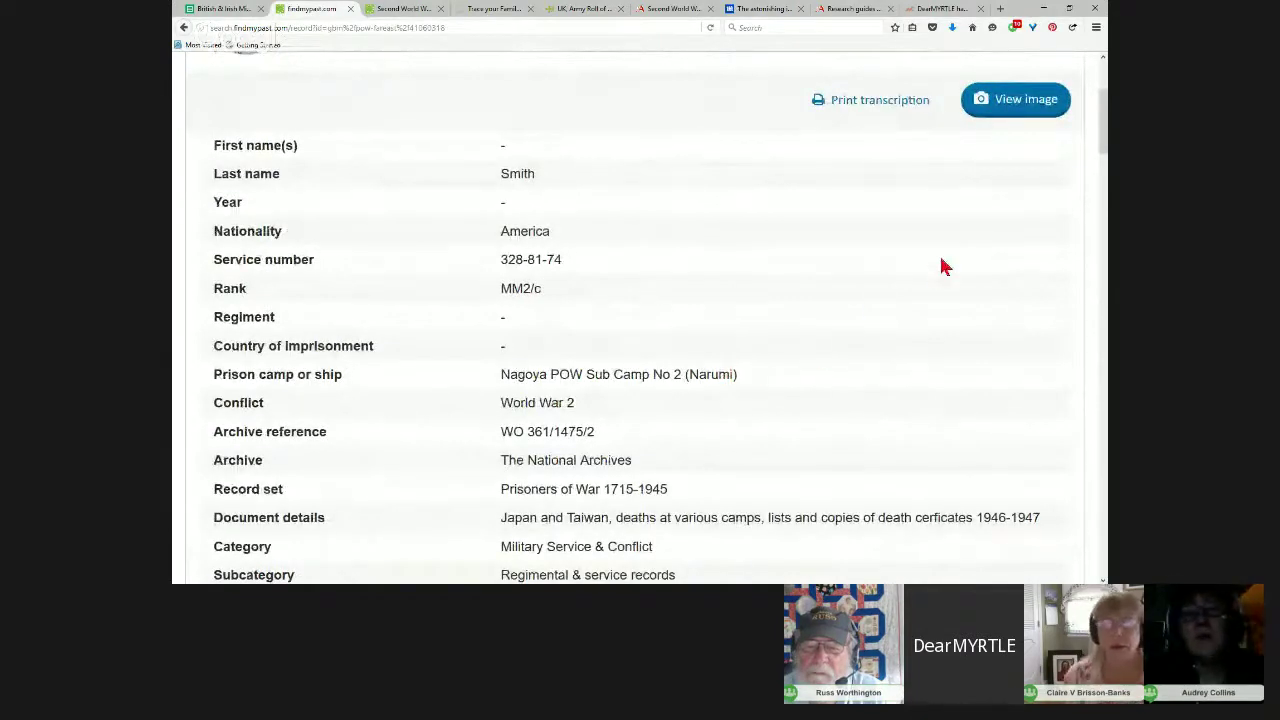
{"action": "left_click", "coordinate": [1017, 101]}
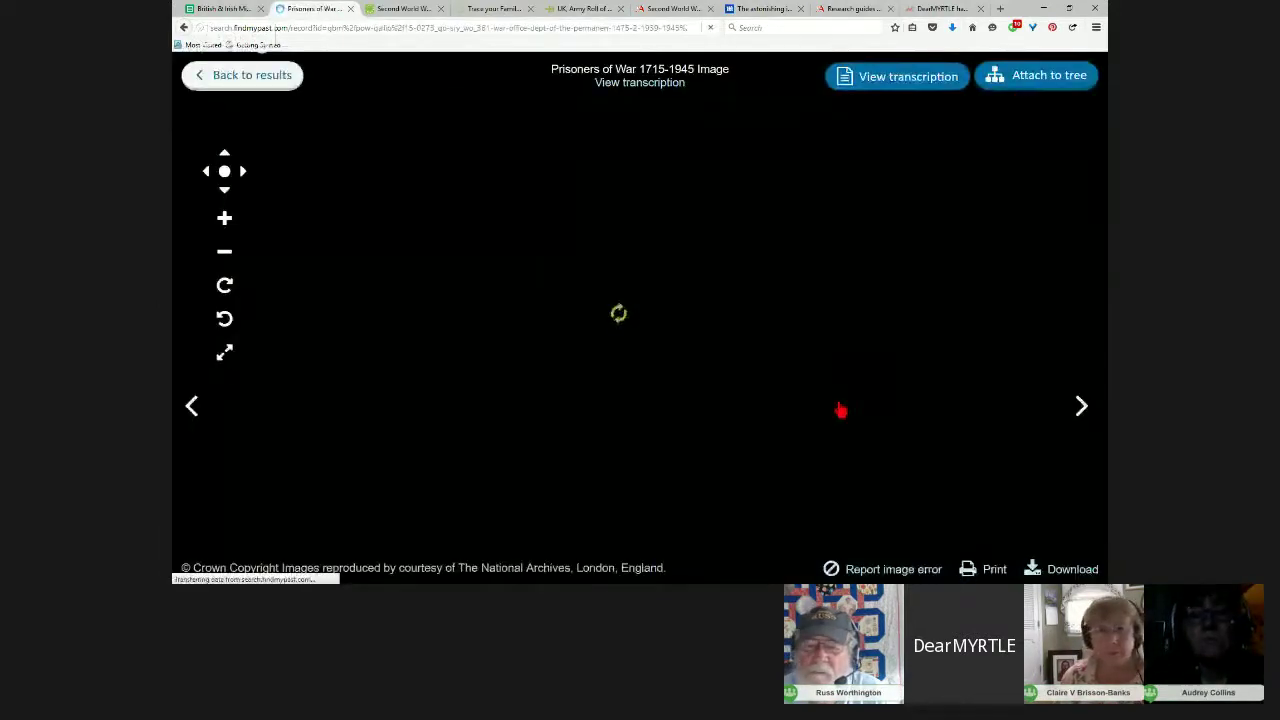
Step: Zoom into and pan across the original document image, then return to the Smith results
{"action": "scroll", "coordinate": [676, 258], "scroll_direction": "up", "scroll_amount": 3}
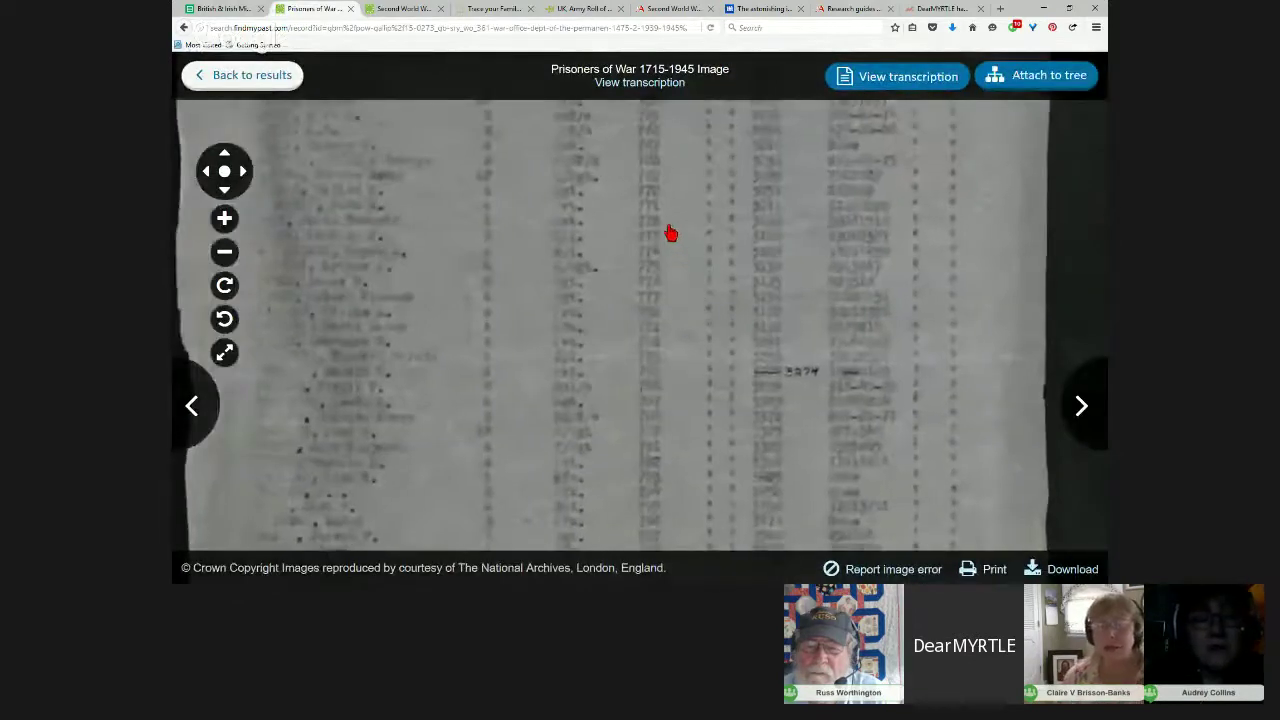
{"action": "left_click_drag", "start_coordinate": [670, 233], "coordinate": [673, 445]}
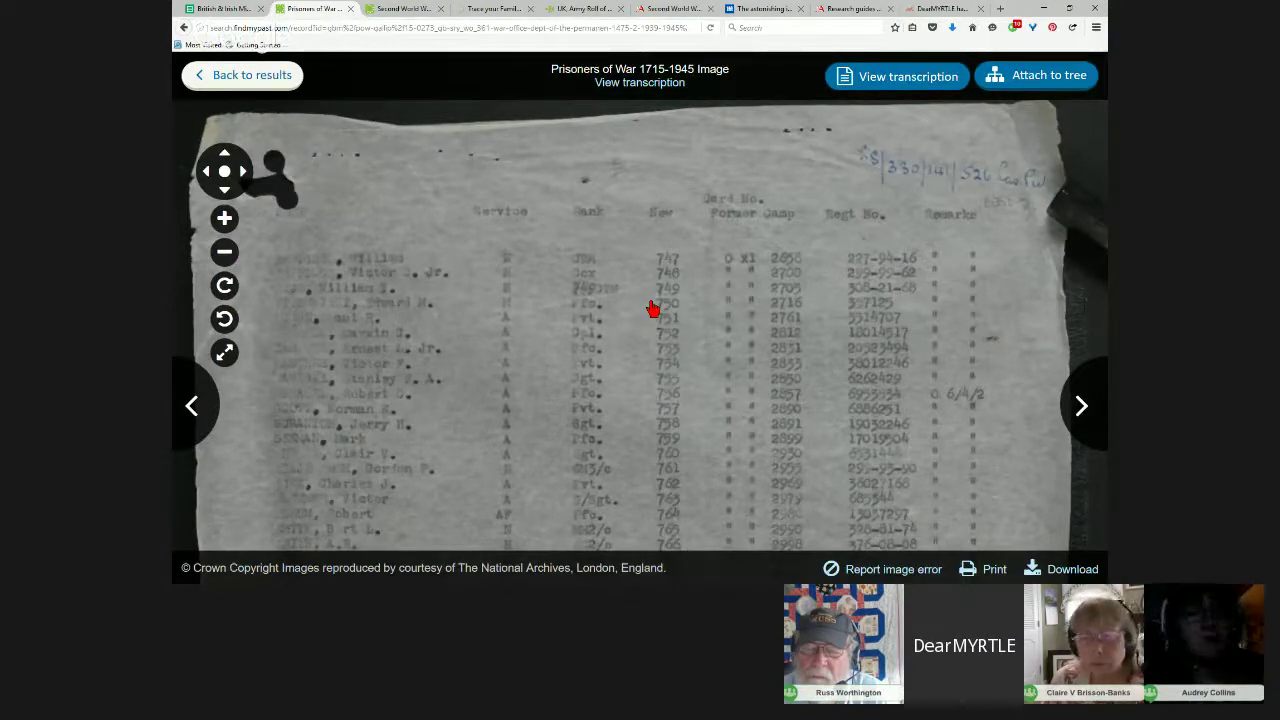
{"action": "left_click", "coordinate": [257, 79]}
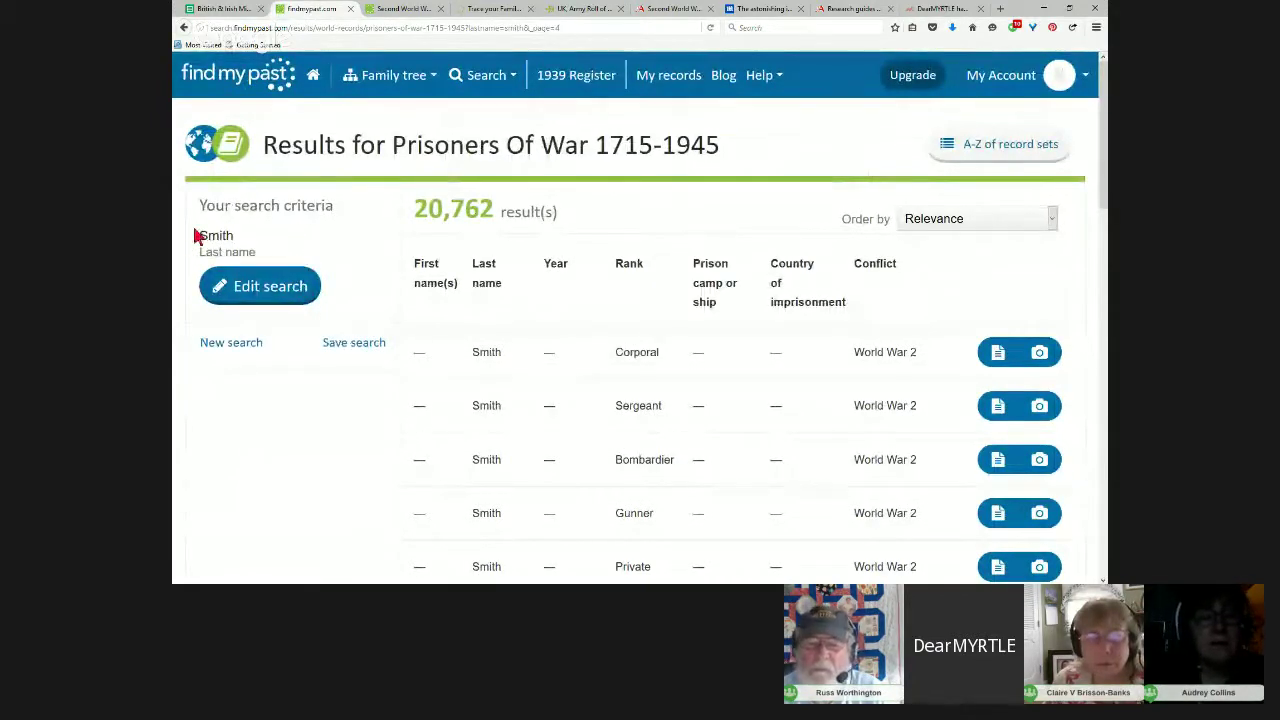
Step: Start a new Prisoners Of War 1715-1945 search and scroll down to the Archive References sections
{"action": "left_click", "coordinate": [228, 344]}
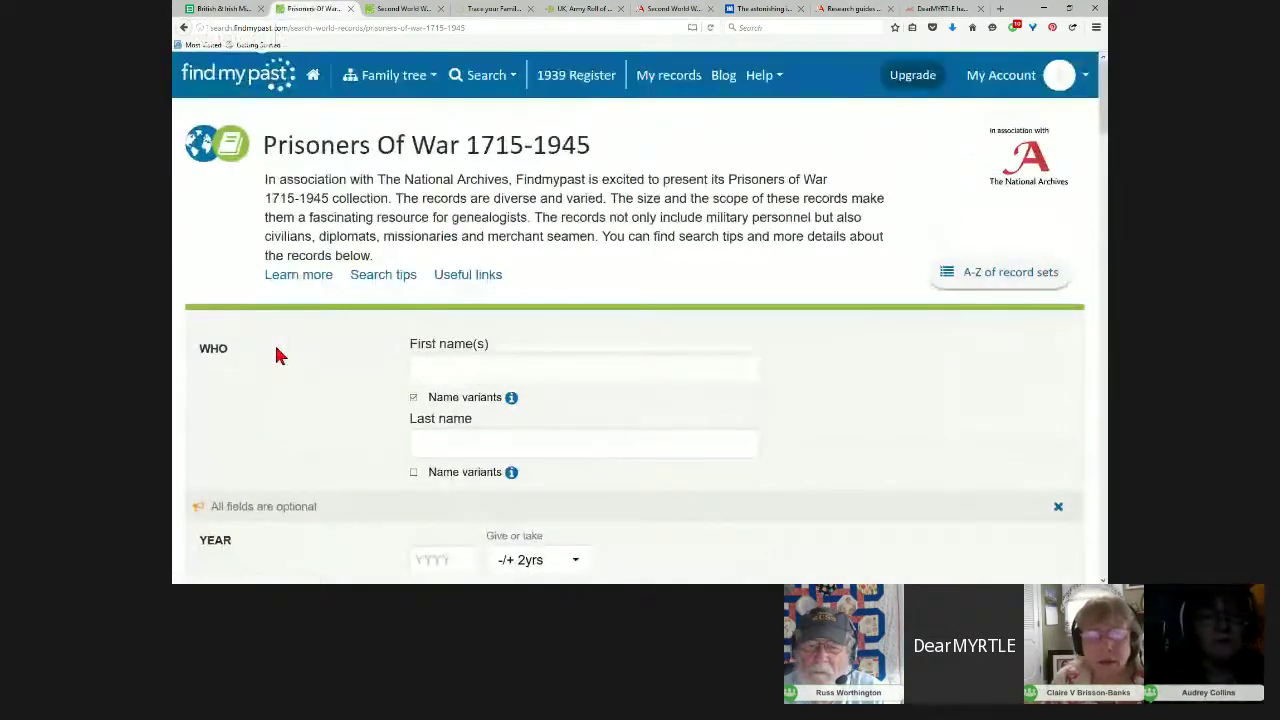
{"action": "scroll", "coordinate": [723, 414], "scroll_direction": "down", "scroll_amount": 3}
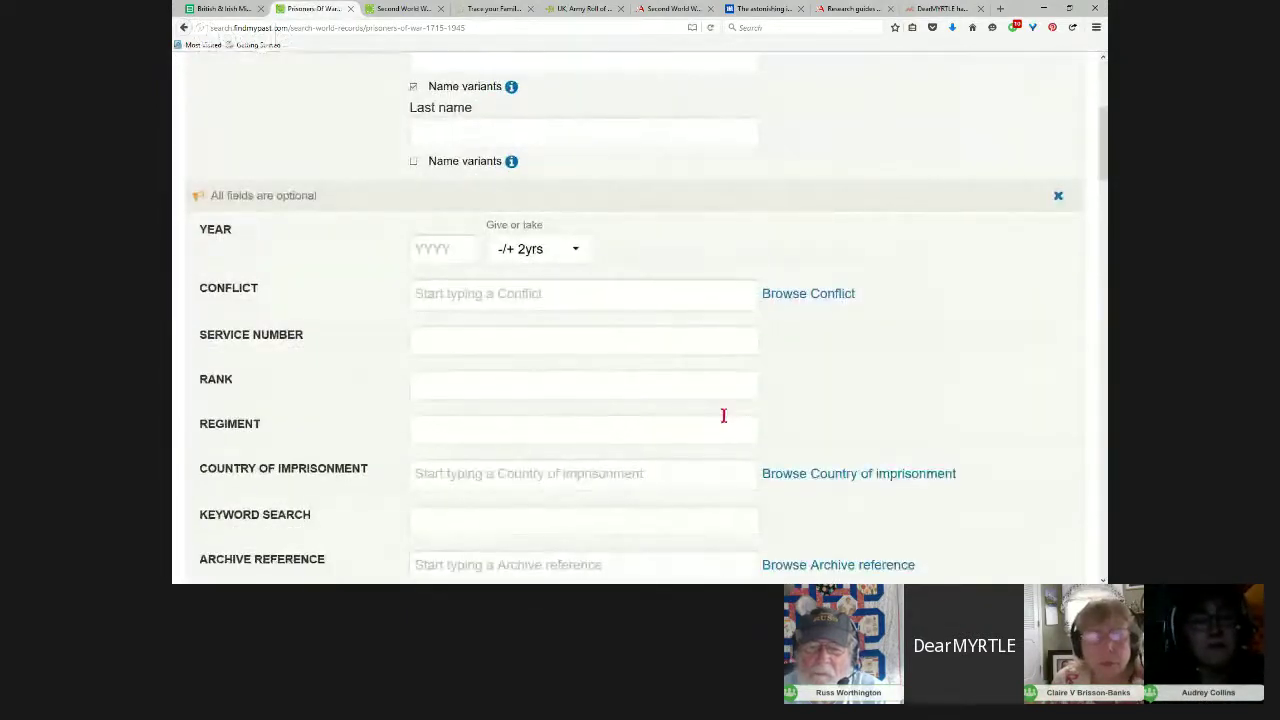
{"action": "scroll", "coordinate": [723, 416], "scroll_direction": "down", "scroll_amount": 1}
{"action": "scroll", "coordinate": [723, 414], "scroll_direction": "down", "scroll_amount": 3}
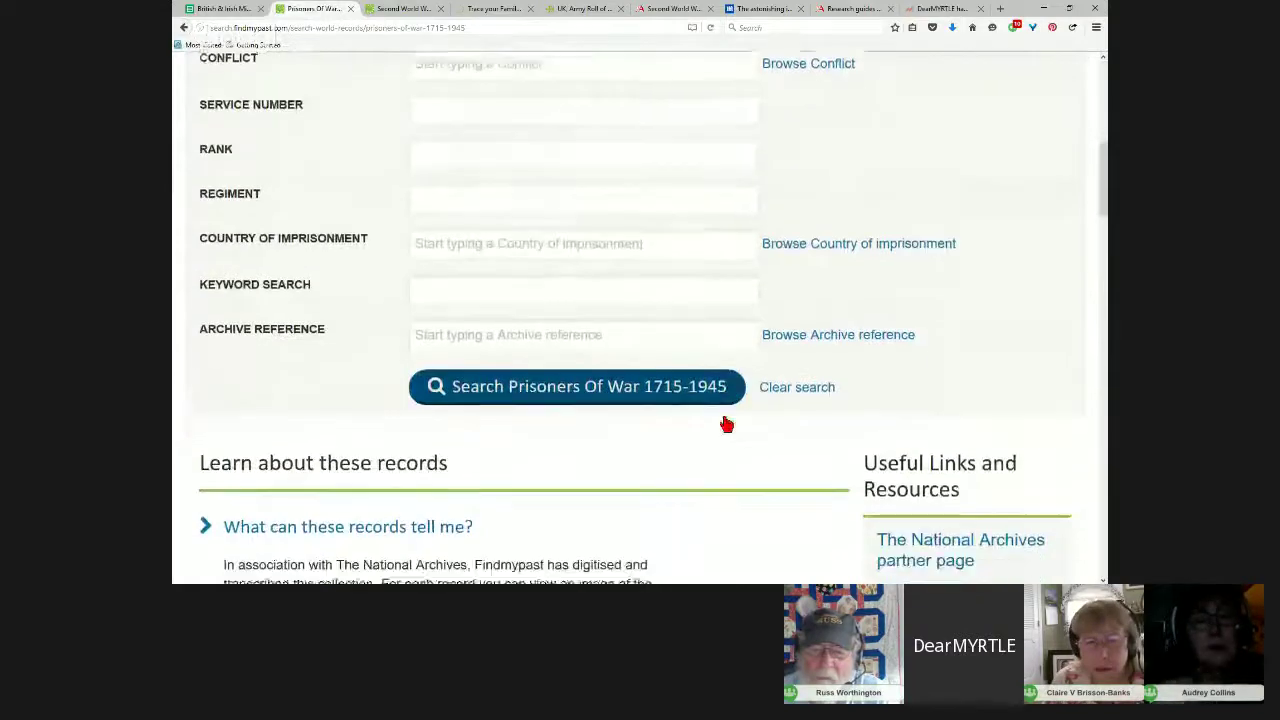
{"action": "scroll", "coordinate": [727, 423], "scroll_direction": "down", "scroll_amount": 3}
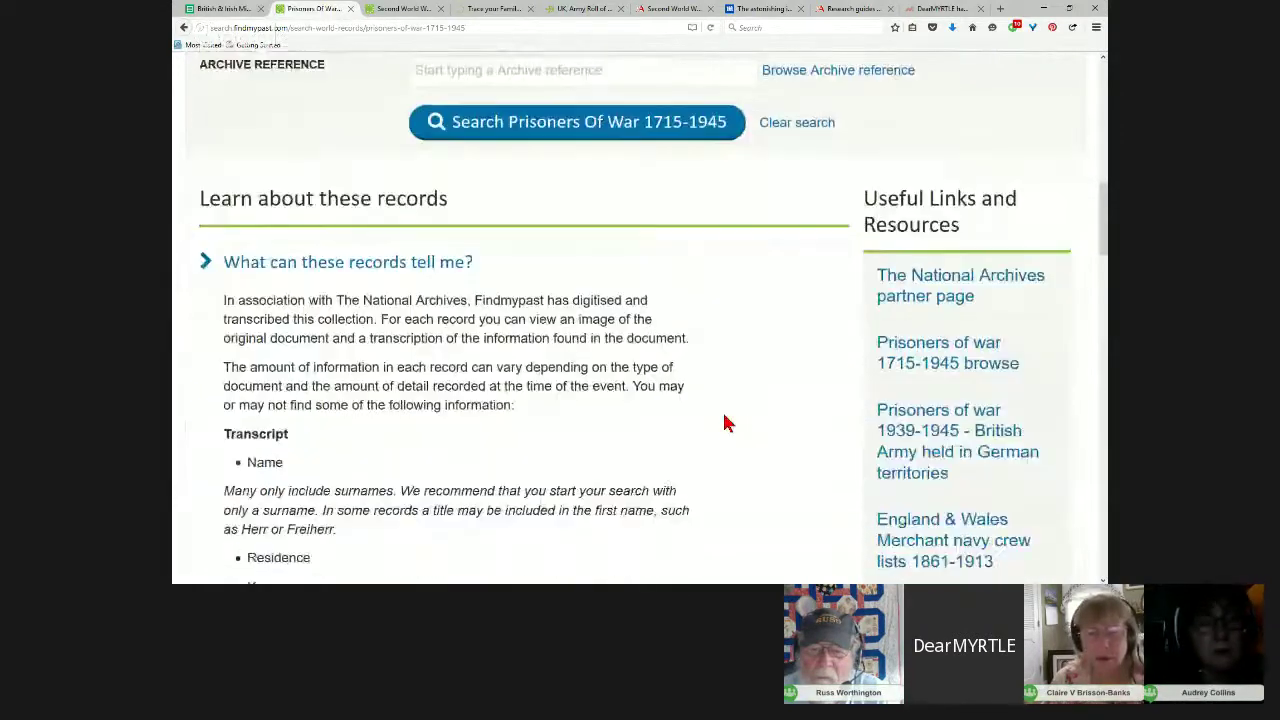
{"action": "scroll", "coordinate": [727, 423], "scroll_direction": "down", "scroll_amount": 8}
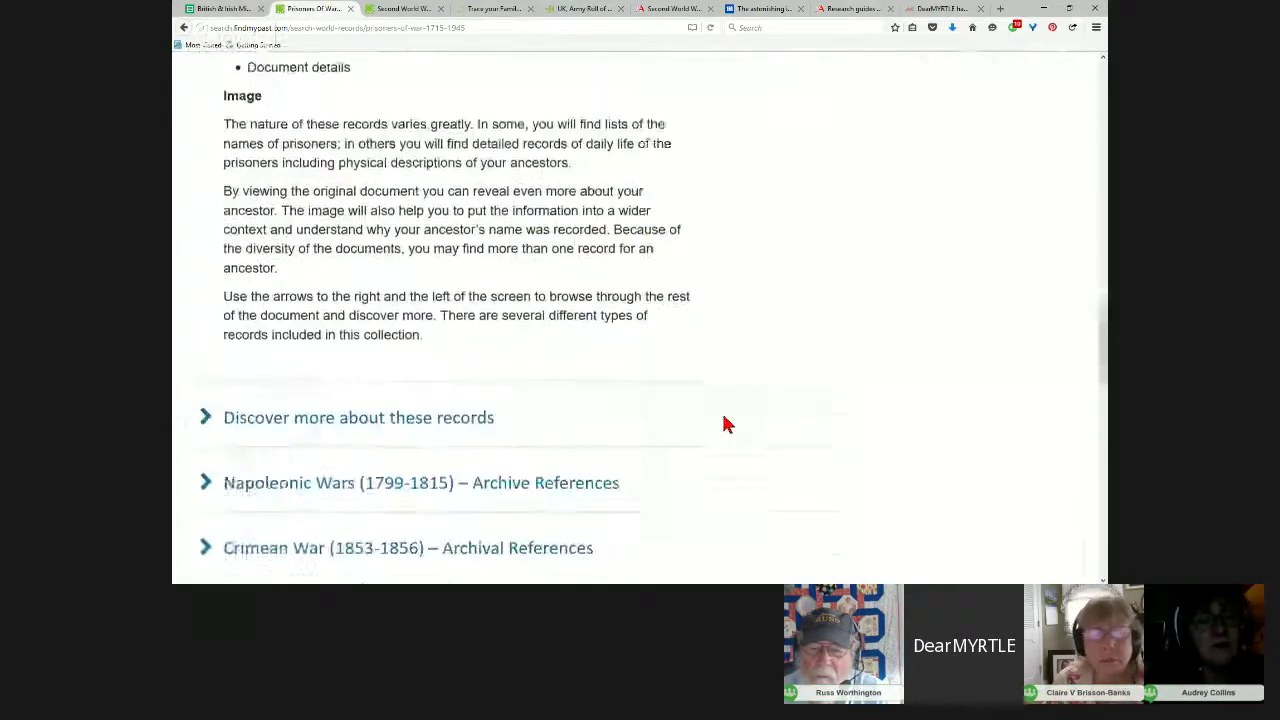
{"action": "scroll", "coordinate": [727, 424], "scroll_direction": "down", "scroll_amount": 2}
{"action": "scroll", "coordinate": [727, 424], "scroll_direction": "down", "scroll_amount": 1}
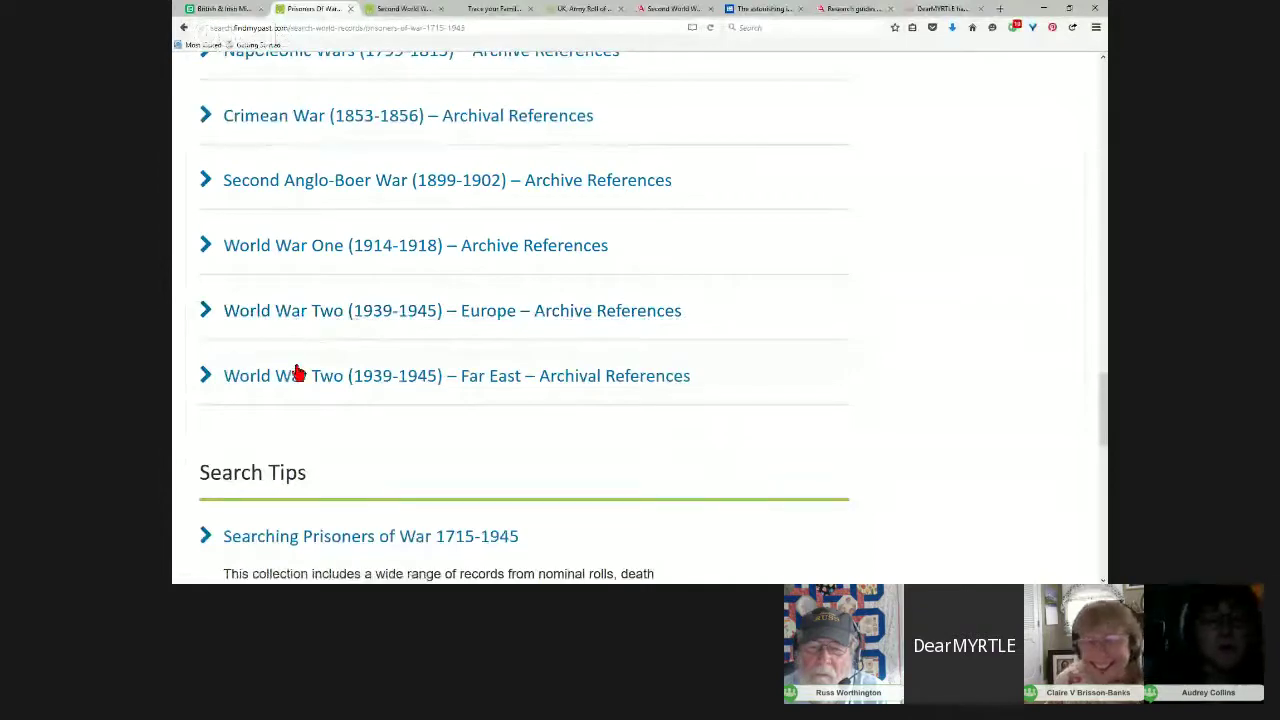
Step: Expand the World War Two Far East references and scroll past the WO 345 index cards to WO 361
{"action": "left_click", "coordinate": [400, 378]}
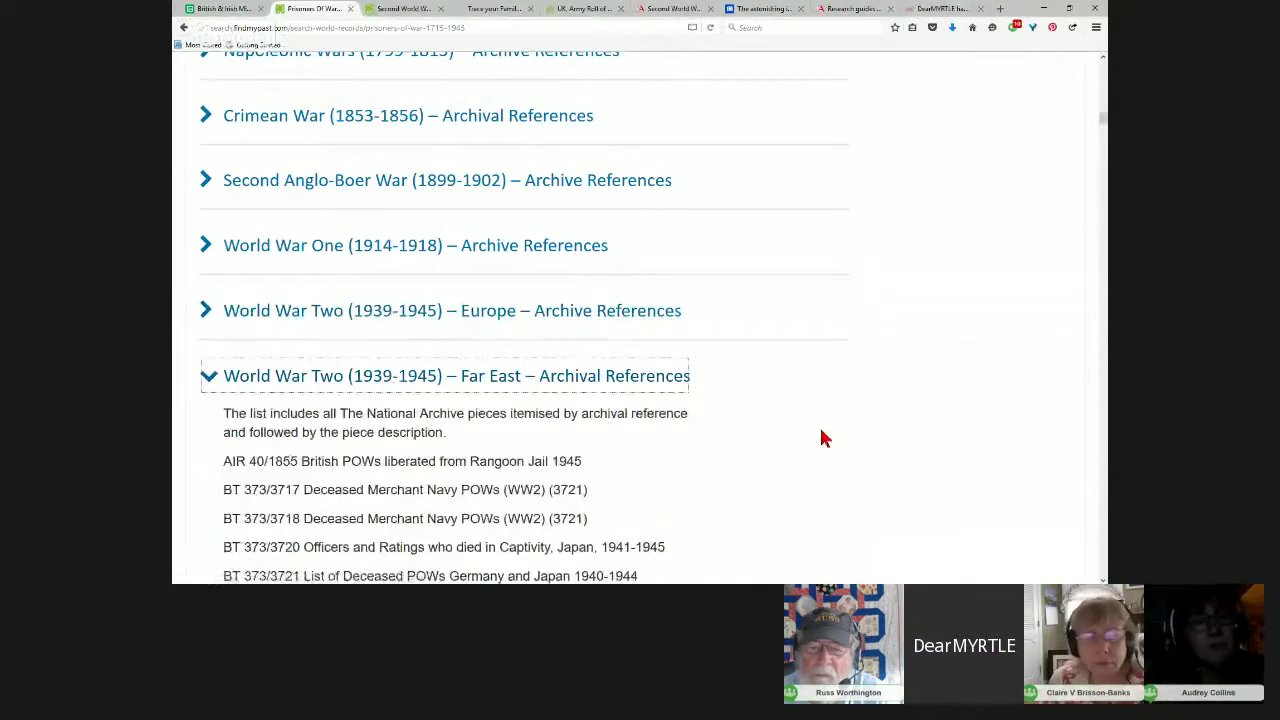
{"action": "scroll", "coordinate": [820, 434], "scroll_direction": "down", "scroll_amount": 3}
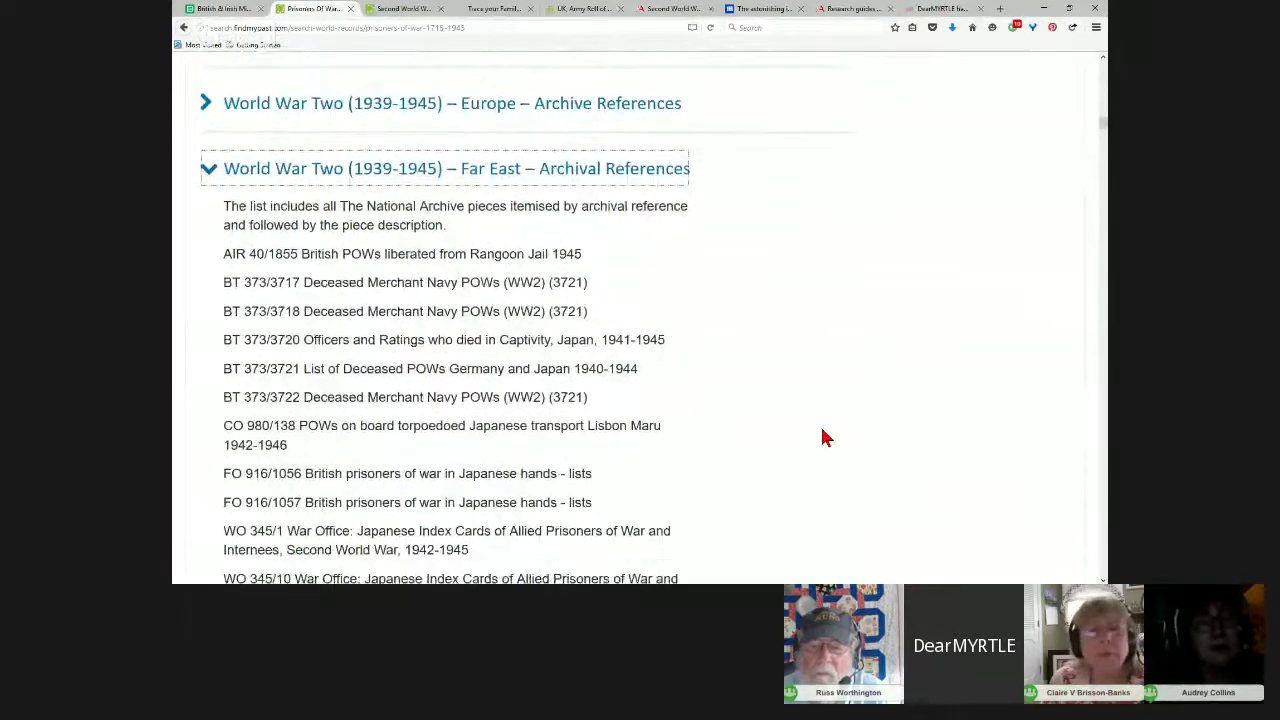
{"action": "scroll", "coordinate": [824, 437], "scroll_direction": "down", "scroll_amount": 2}
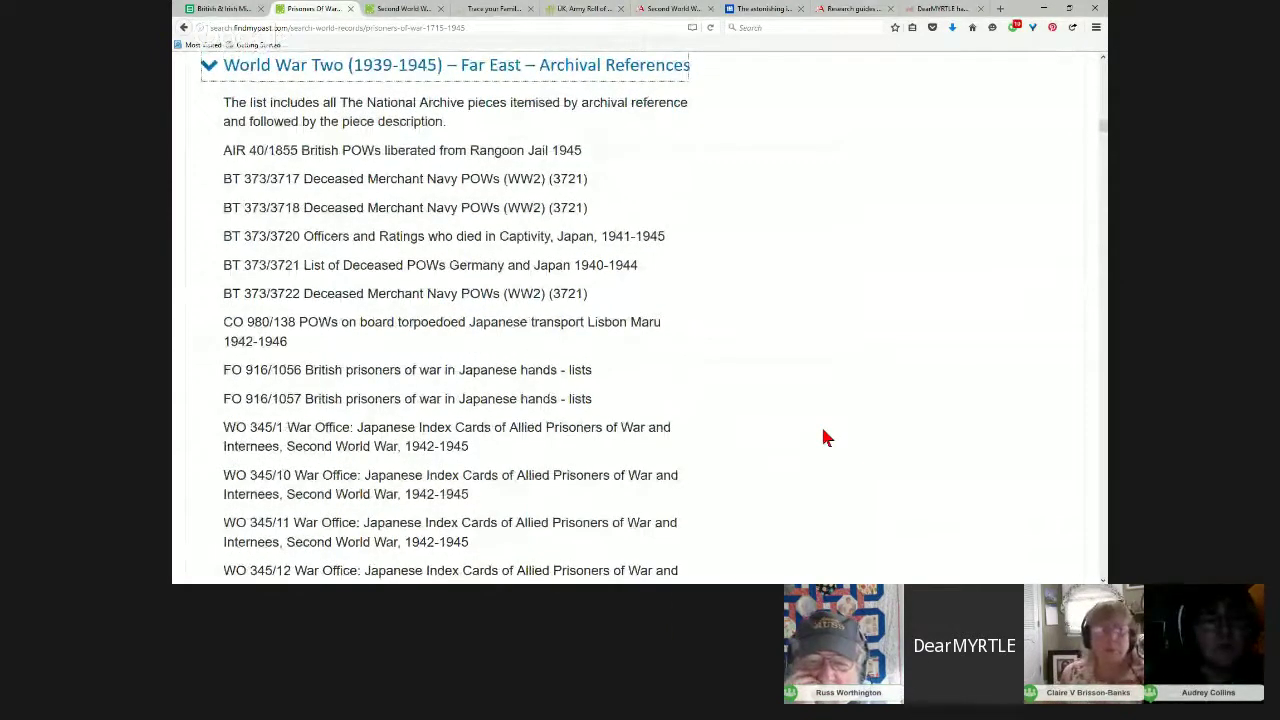
{"action": "scroll", "coordinate": [826, 437], "scroll_direction": "down", "scroll_amount": 2}
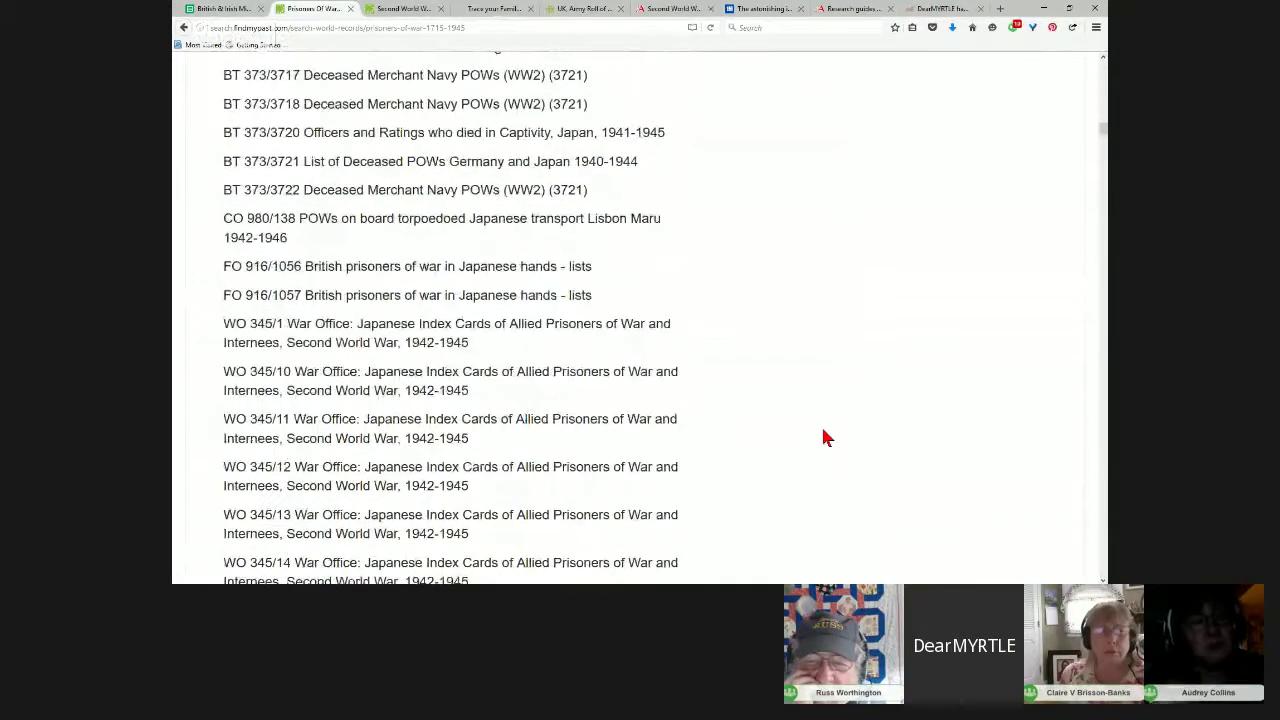
{"action": "scroll", "coordinate": [826, 437], "scroll_direction": "down", "scroll_amount": 2}
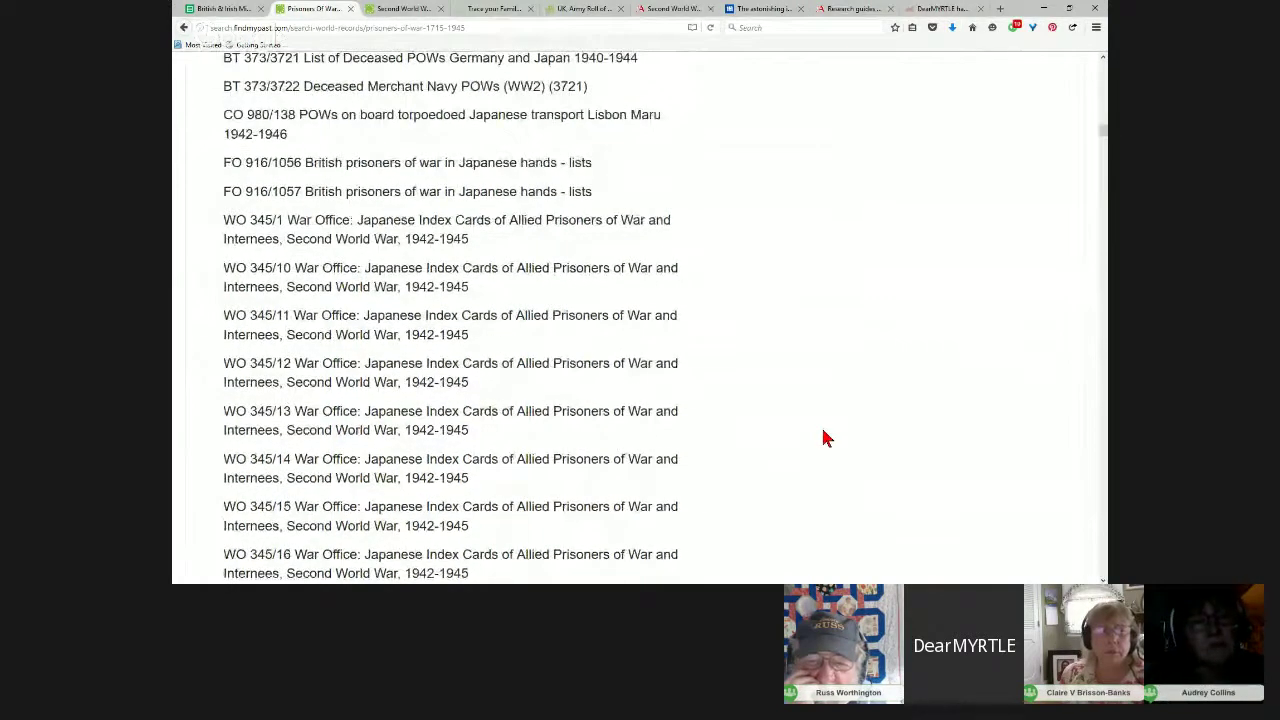
{"action": "scroll", "coordinate": [826, 437], "scroll_direction": "down", "scroll_amount": 2}
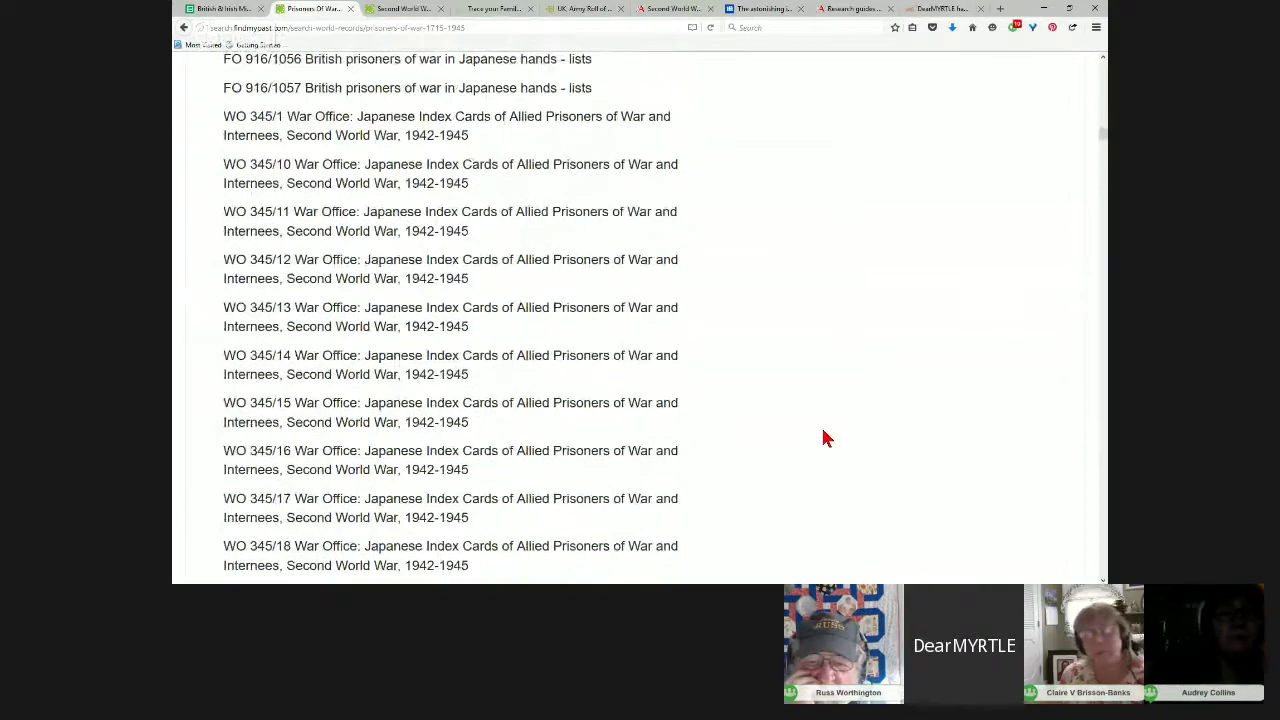
{"action": "scroll", "coordinate": [826, 437], "scroll_direction": "down", "scroll_amount": 4}
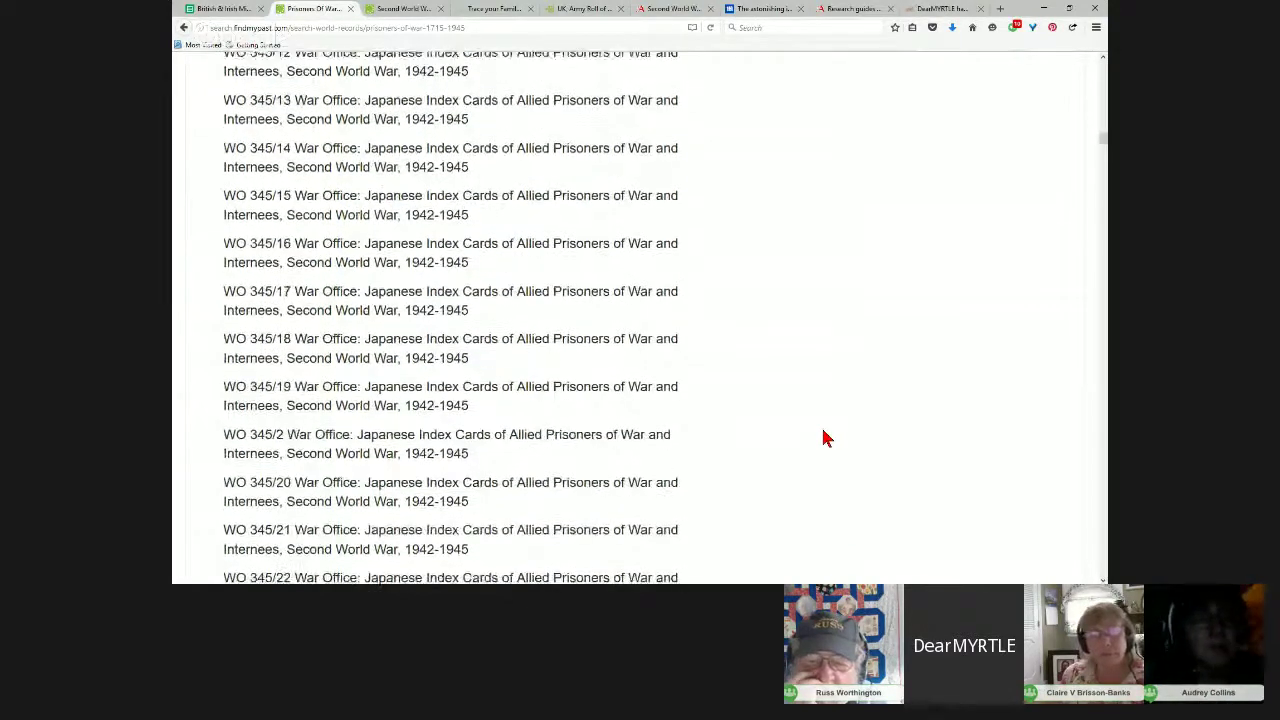
{"action": "scroll", "coordinate": [826, 437], "scroll_direction": "down", "scroll_amount": 6}
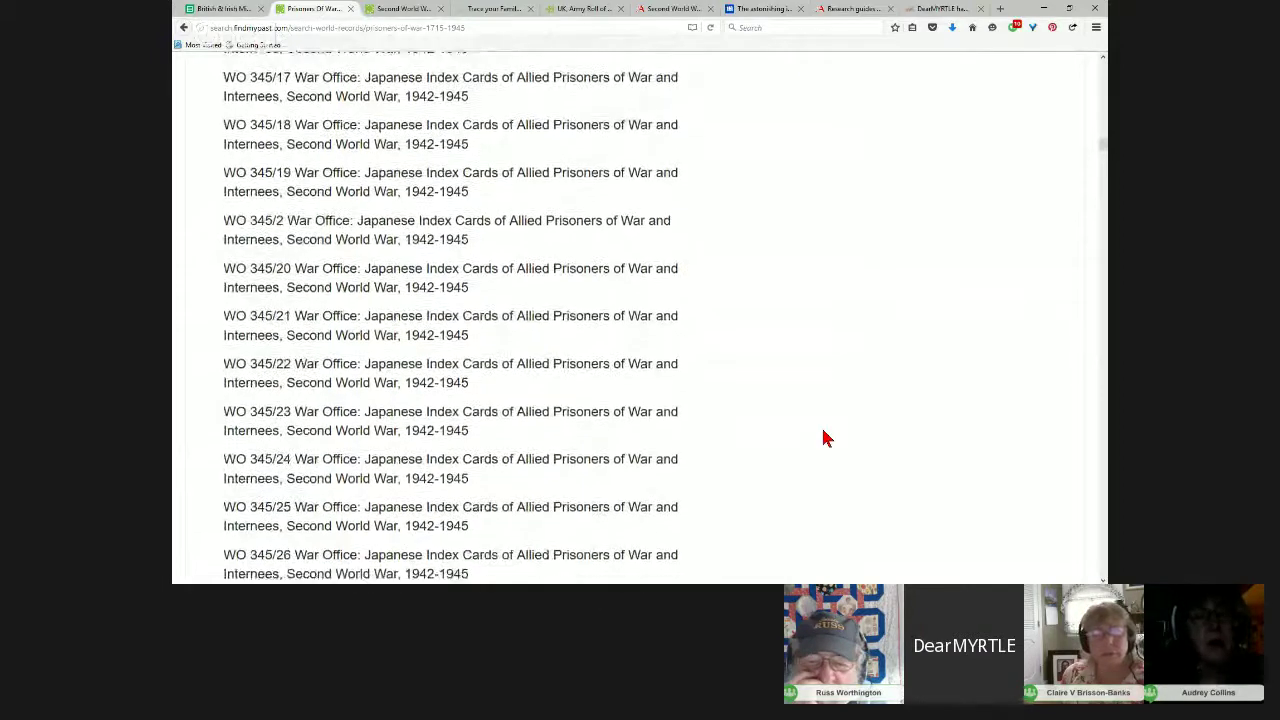
{"action": "scroll", "coordinate": [826, 437], "scroll_direction": "down", "scroll_amount": 10}
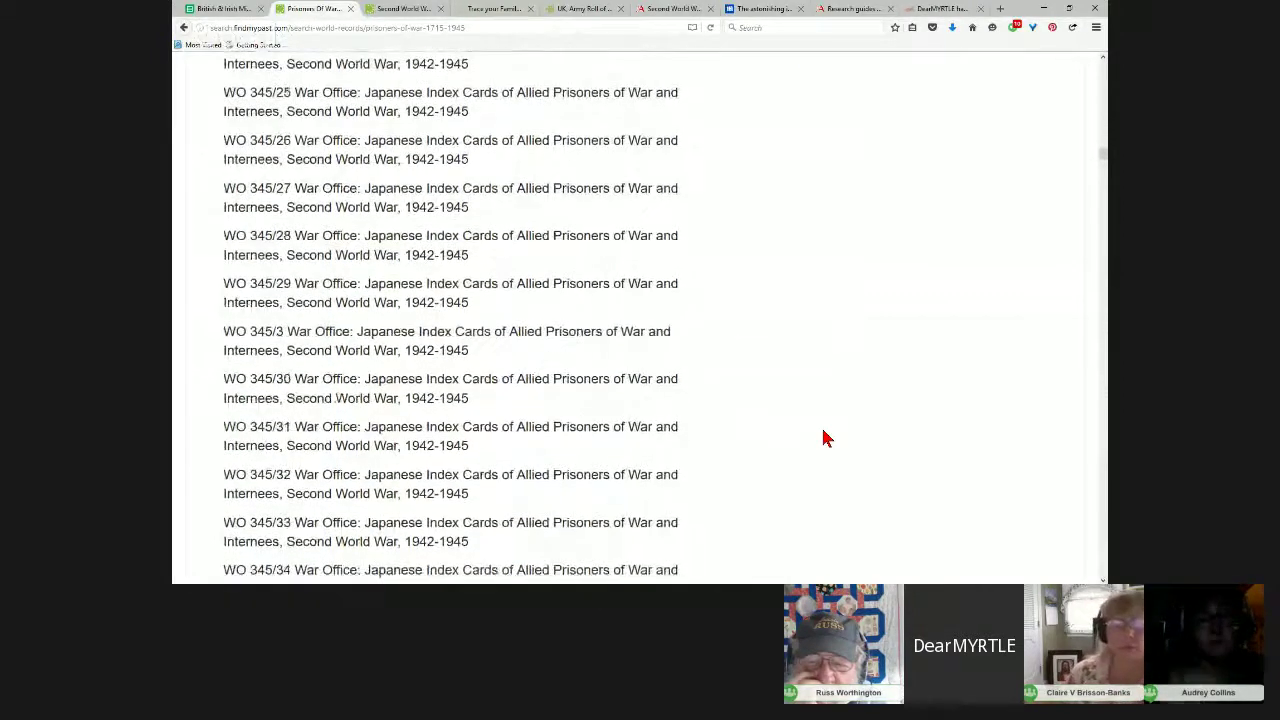
{"action": "left_click_drag", "start_coordinate": [1102, 165], "coordinate": [1101, 205]}
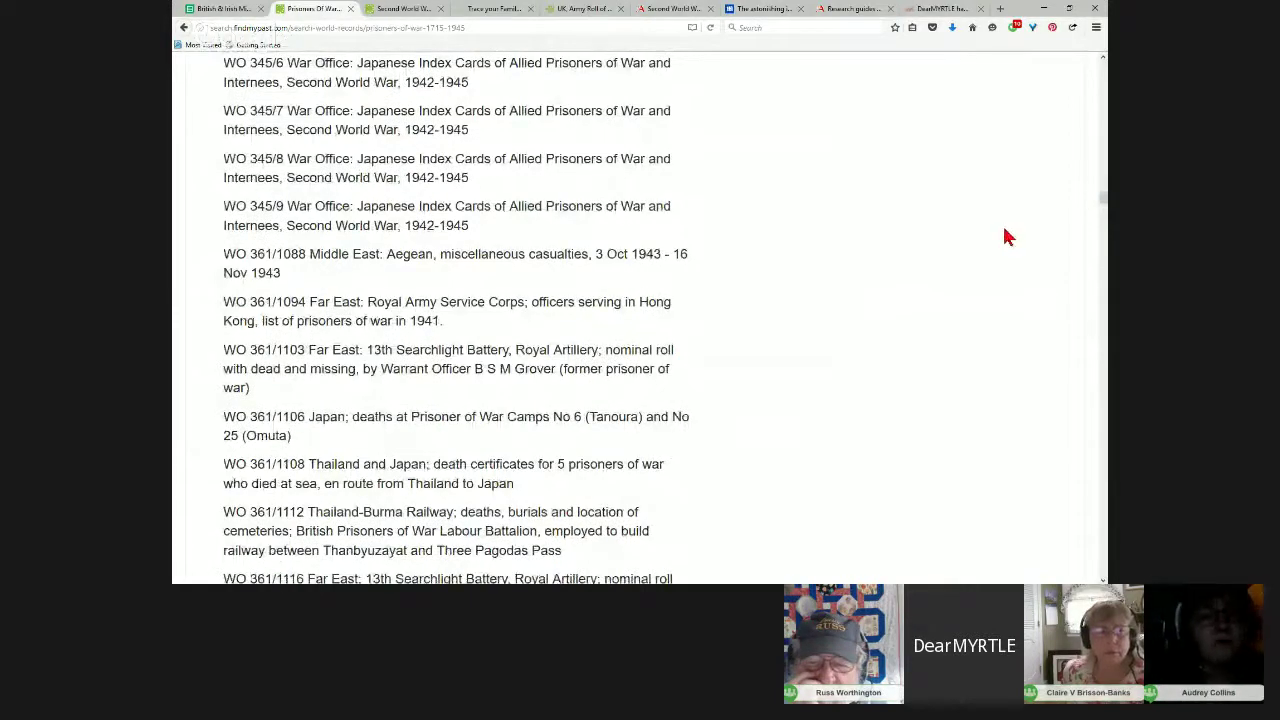
Step: Zoom the browser page in two steps to enlarge the text
{"action": "left_click", "coordinate": [1096, 28]}
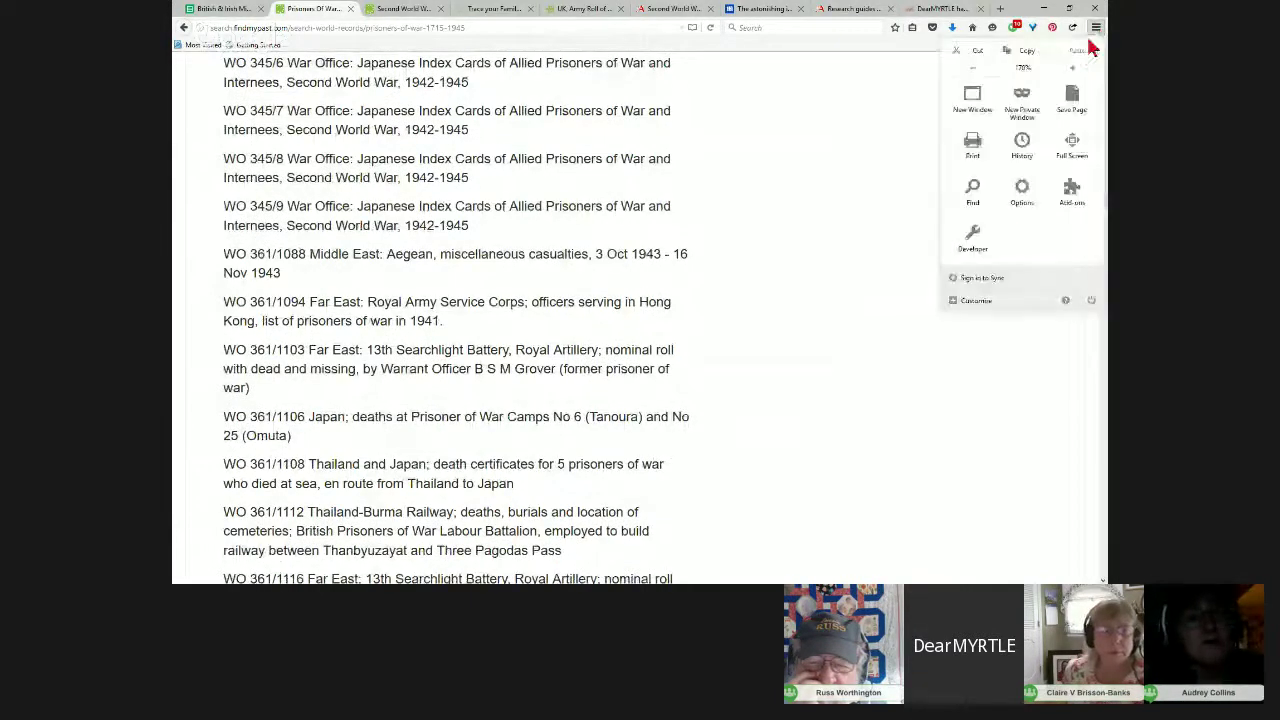
{"action": "left_click", "coordinate": [1073, 69]}
{"action": "left_click", "coordinate": [1073, 69]}
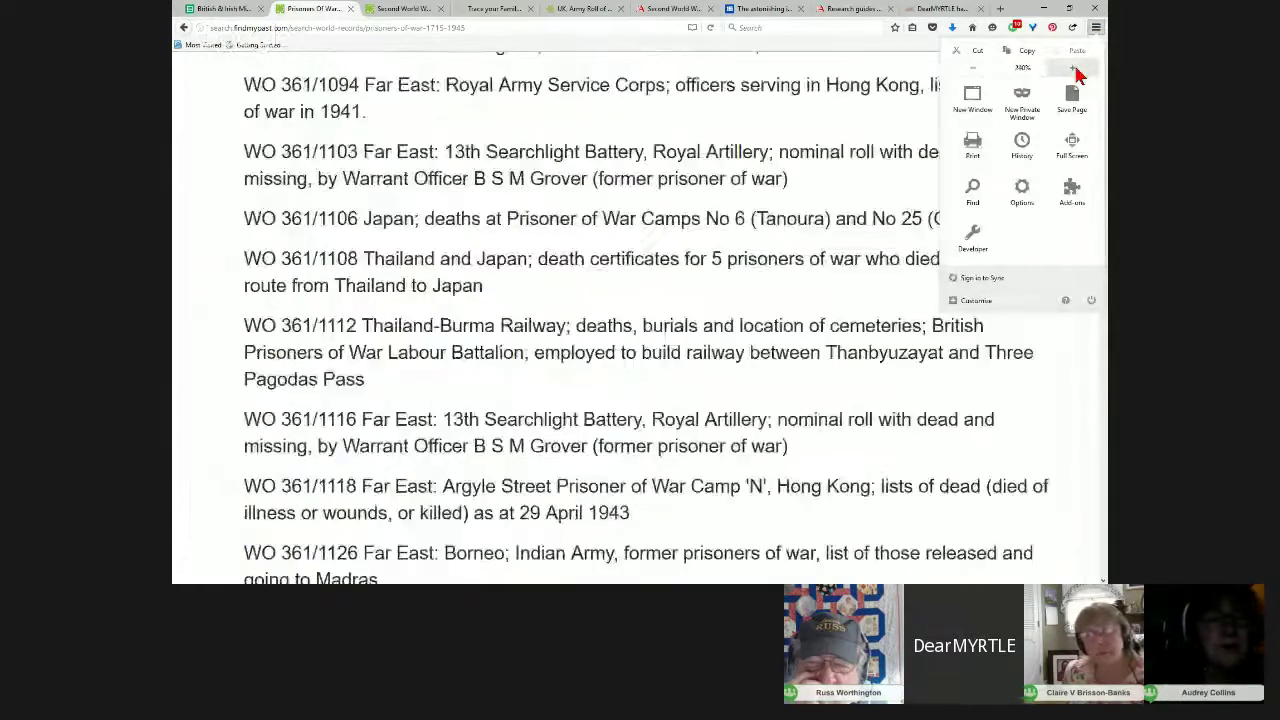
{"action": "left_click", "coordinate": [1005, 396]}
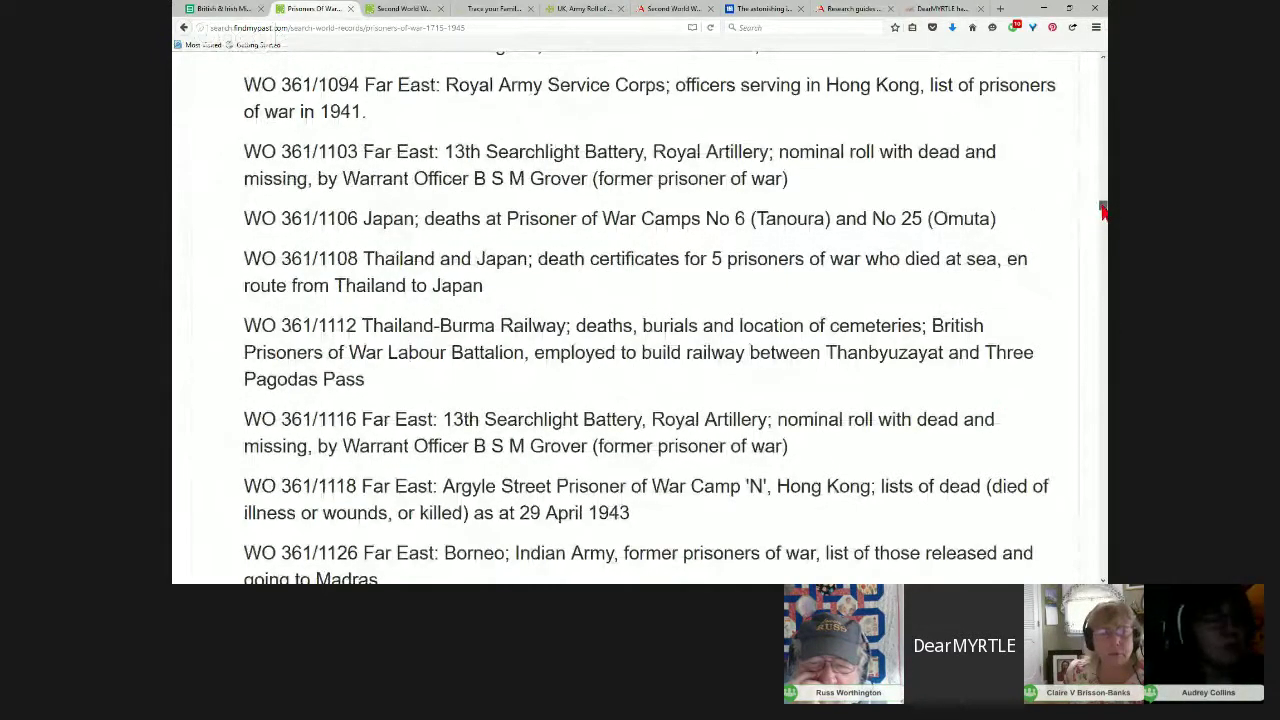
Step: Highlight the reference WO 361/1108 for the Thailand and Japan death certificates, then scroll back to the top
{"action": "scroll", "coordinate": [1103, 210], "scroll_direction": "down", "scroll_amount": 1}
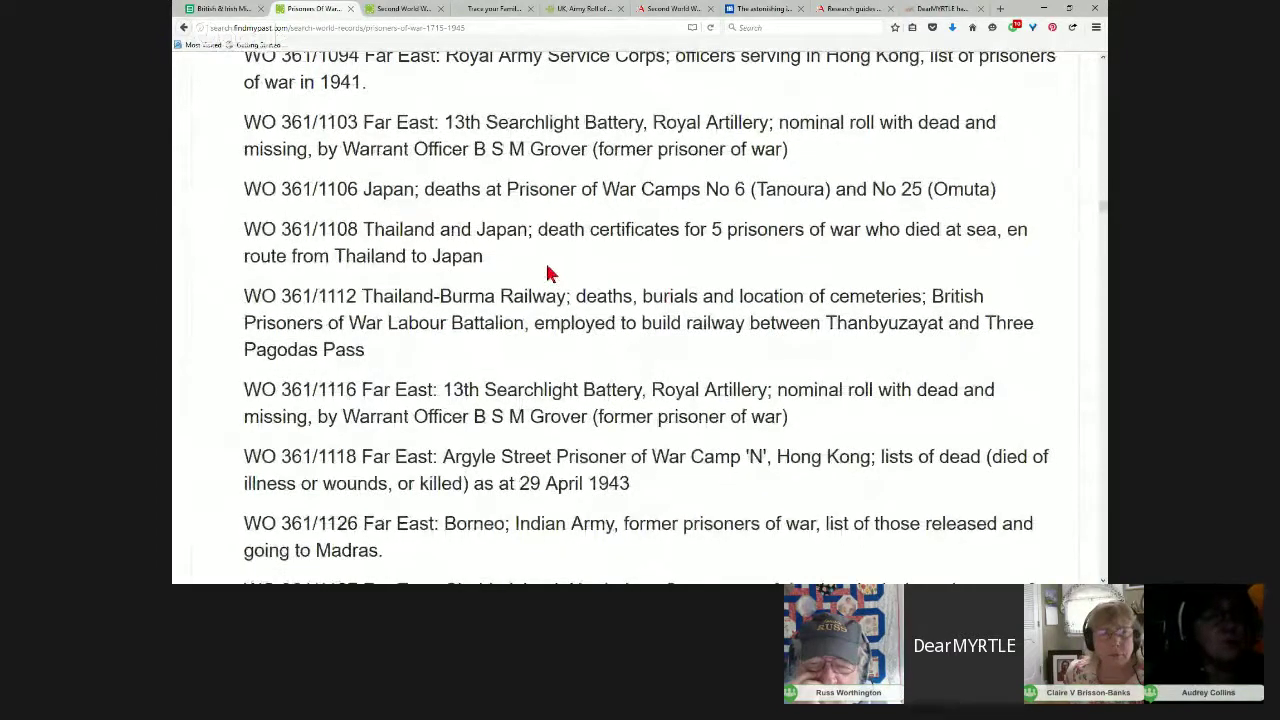
{"action": "left_click_drag", "start_coordinate": [487, 262], "coordinate": [240, 232]}
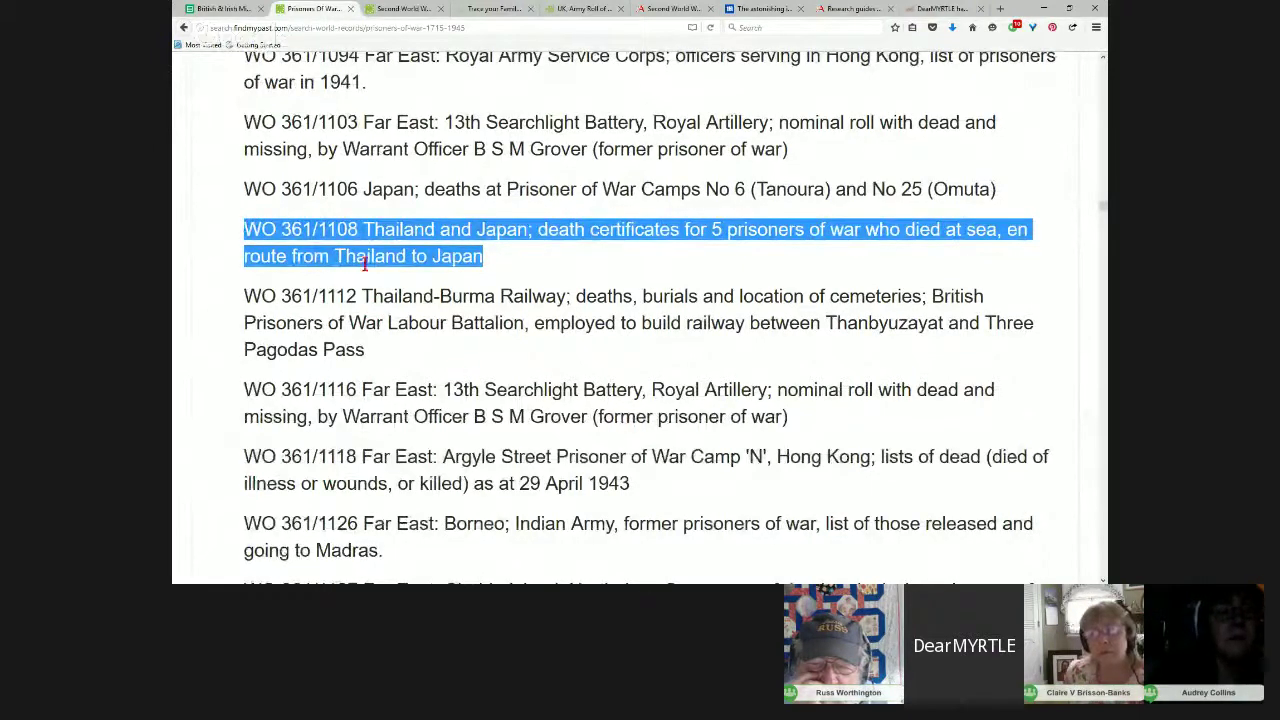
{"action": "left_click_drag", "start_coordinate": [356, 229], "coordinate": [237, 231]}
{"action": "key", "text": "ctrl+c"}
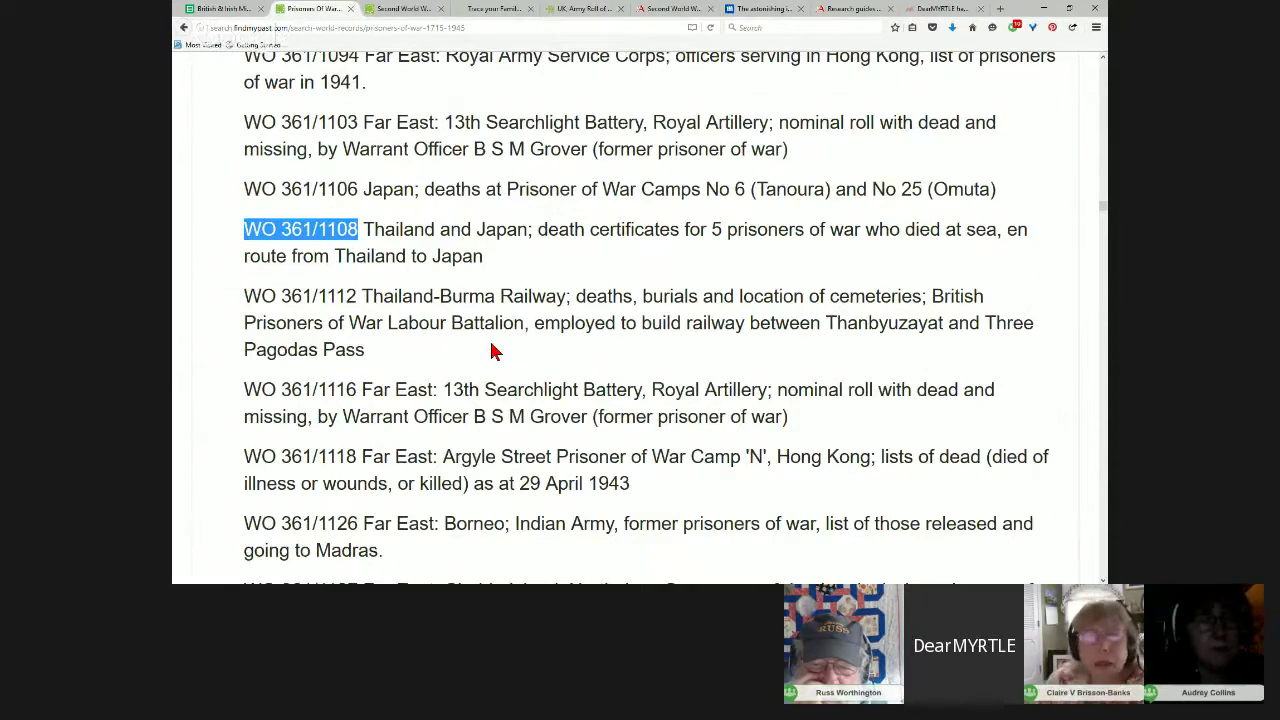
{"action": "scroll", "coordinate": [491, 351], "scroll_direction": "up", "scroll_amount": 3}
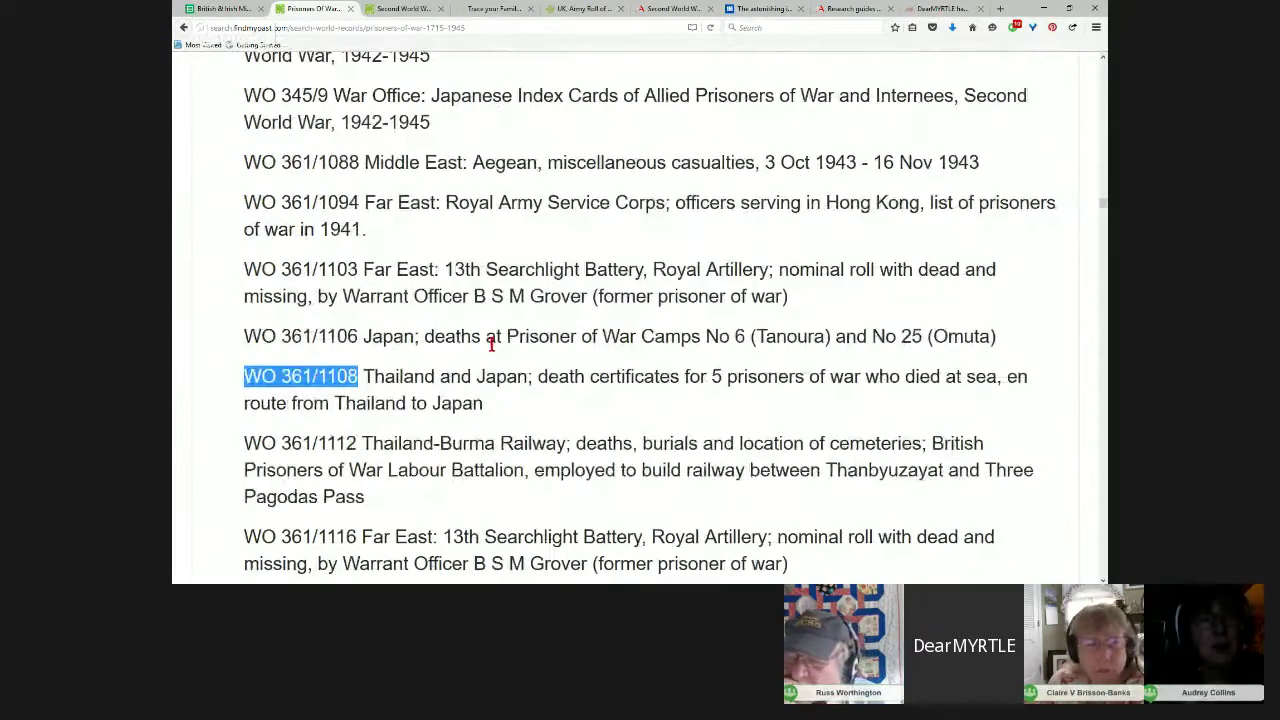
{"action": "scroll", "coordinate": [491, 344], "scroll_direction": "up", "scroll_amount": 20}
{"action": "scroll", "coordinate": [1080, 320], "scroll_direction": "up", "scroll_amount": 15}
{"action": "left_click_drag", "start_coordinate": [1101, 91], "coordinate": [1100, 68]}
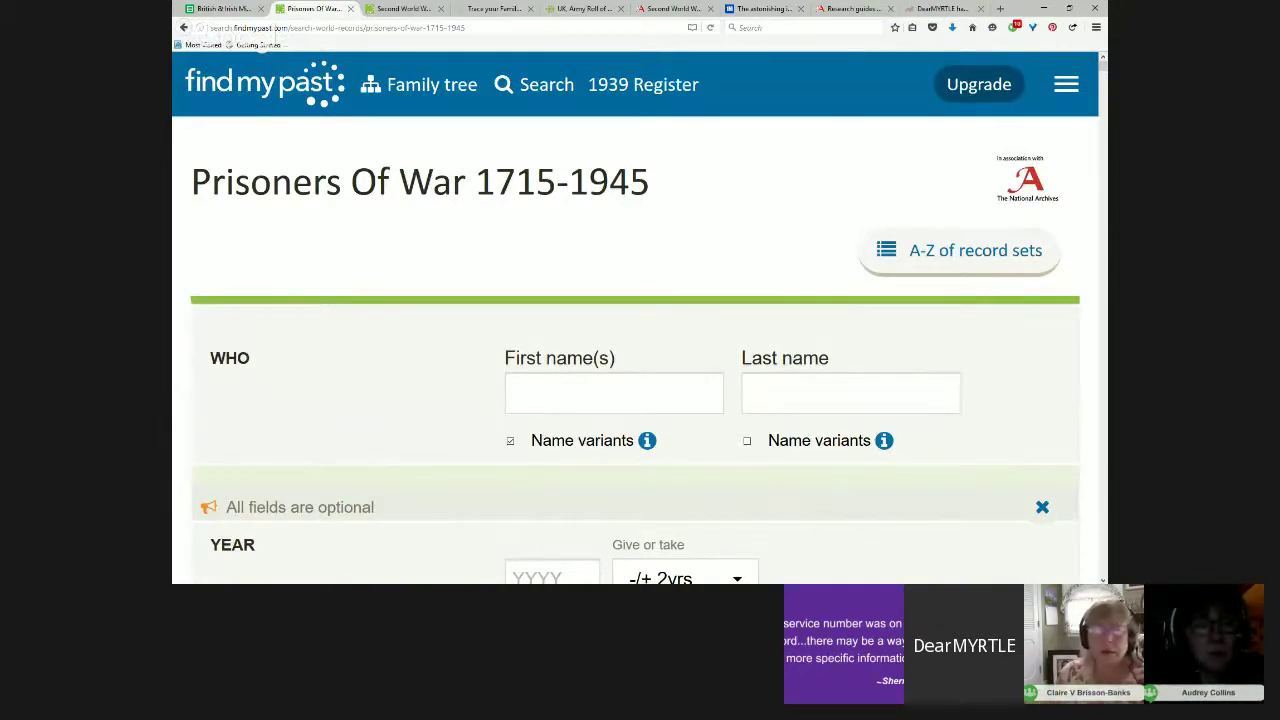
Step: Switch to the National Archives Second World War guide and navigate to the site's home page
{"action": "left_click", "coordinate": [655, 10]}
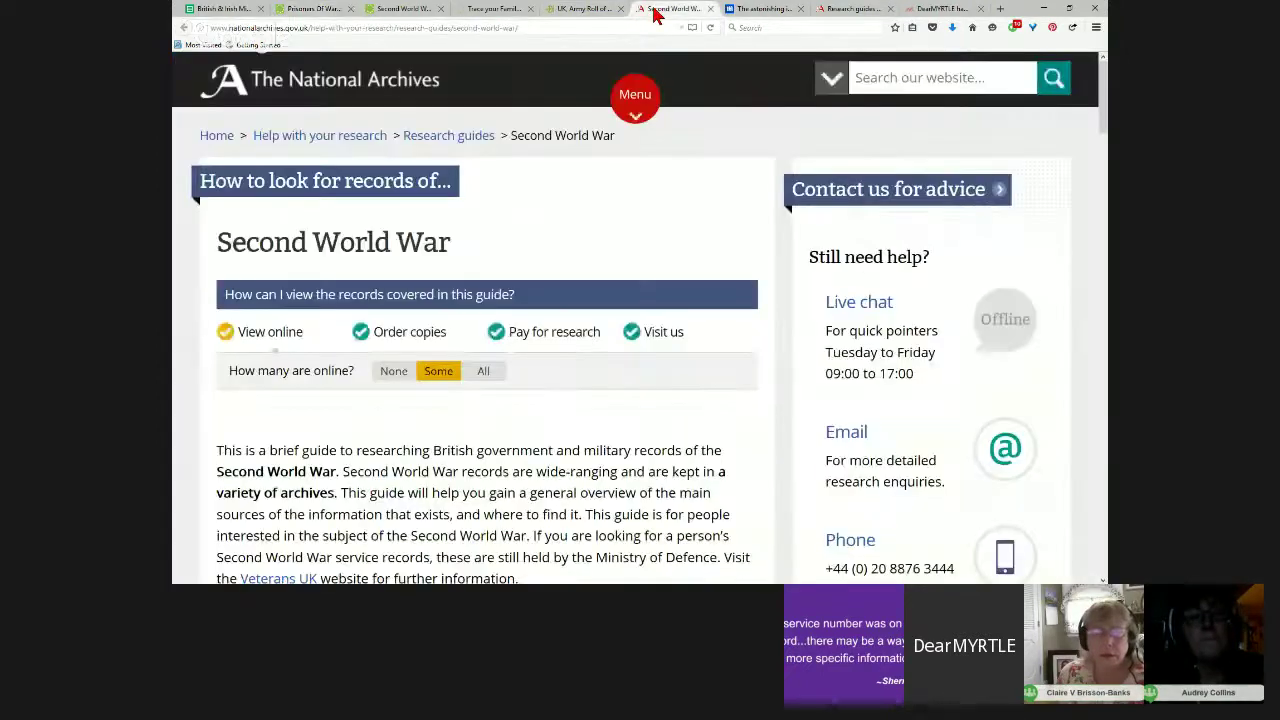
{"action": "left_click", "coordinate": [900, 87]}
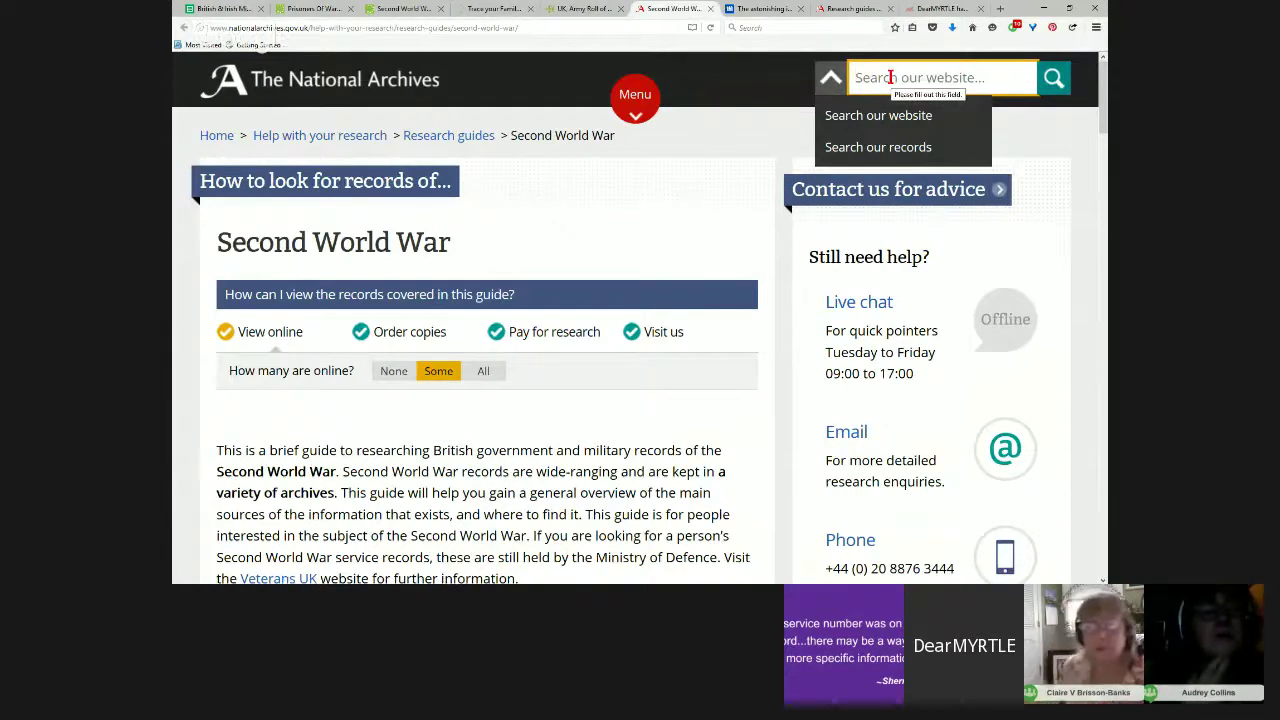
{"action": "left_click", "coordinate": [224, 141]}
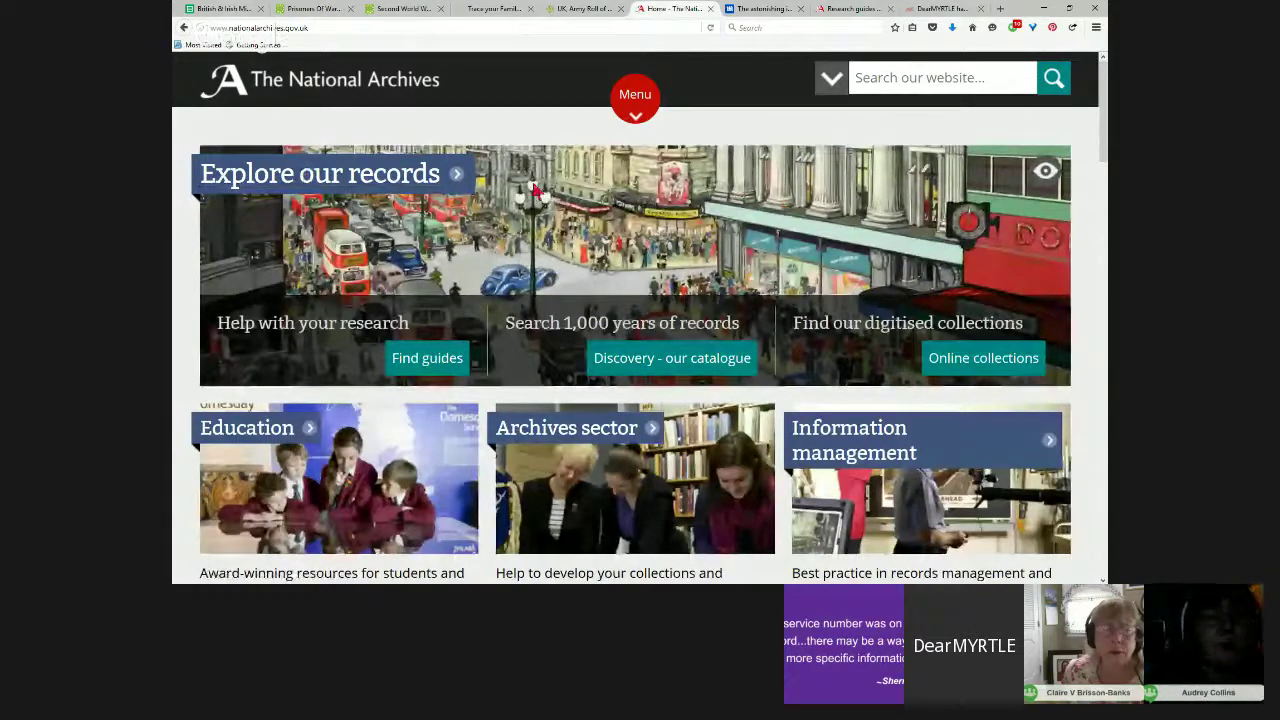
Step: Open the Help with your research section and scroll through it
{"action": "left_click", "coordinate": [447, 180]}
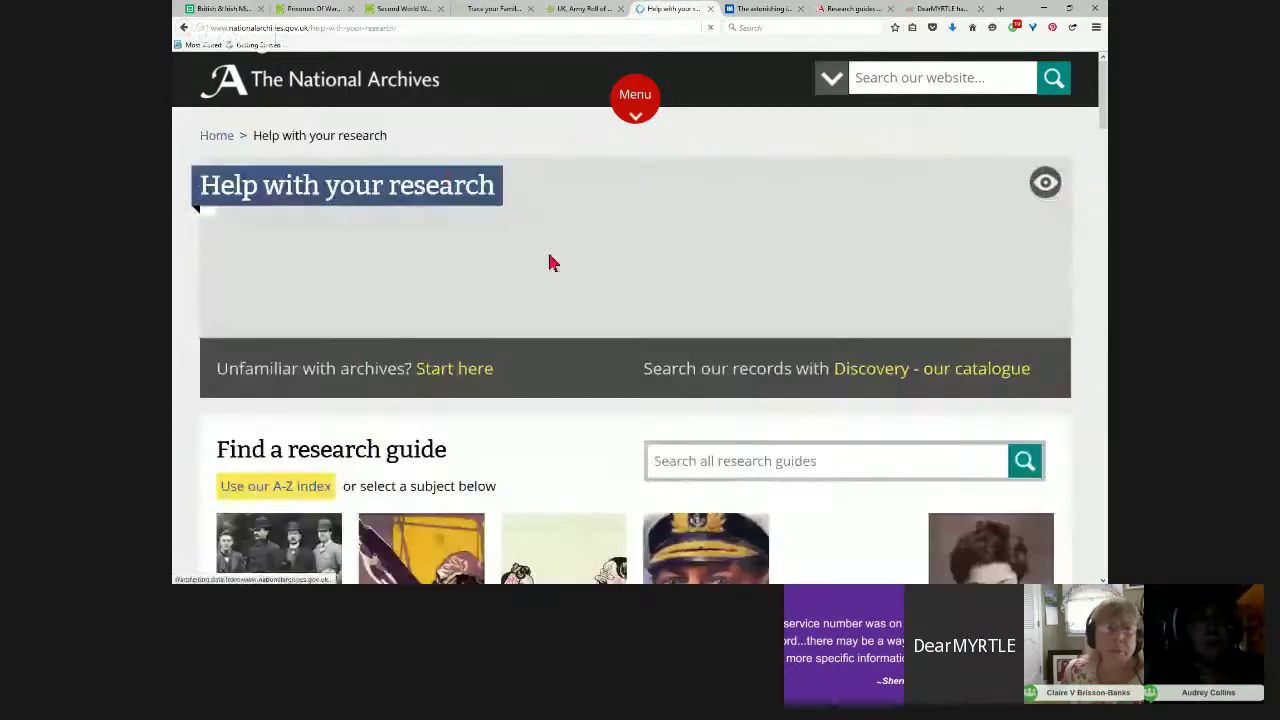
{"action": "scroll", "coordinate": [634, 282], "scroll_direction": "down", "scroll_amount": 2}
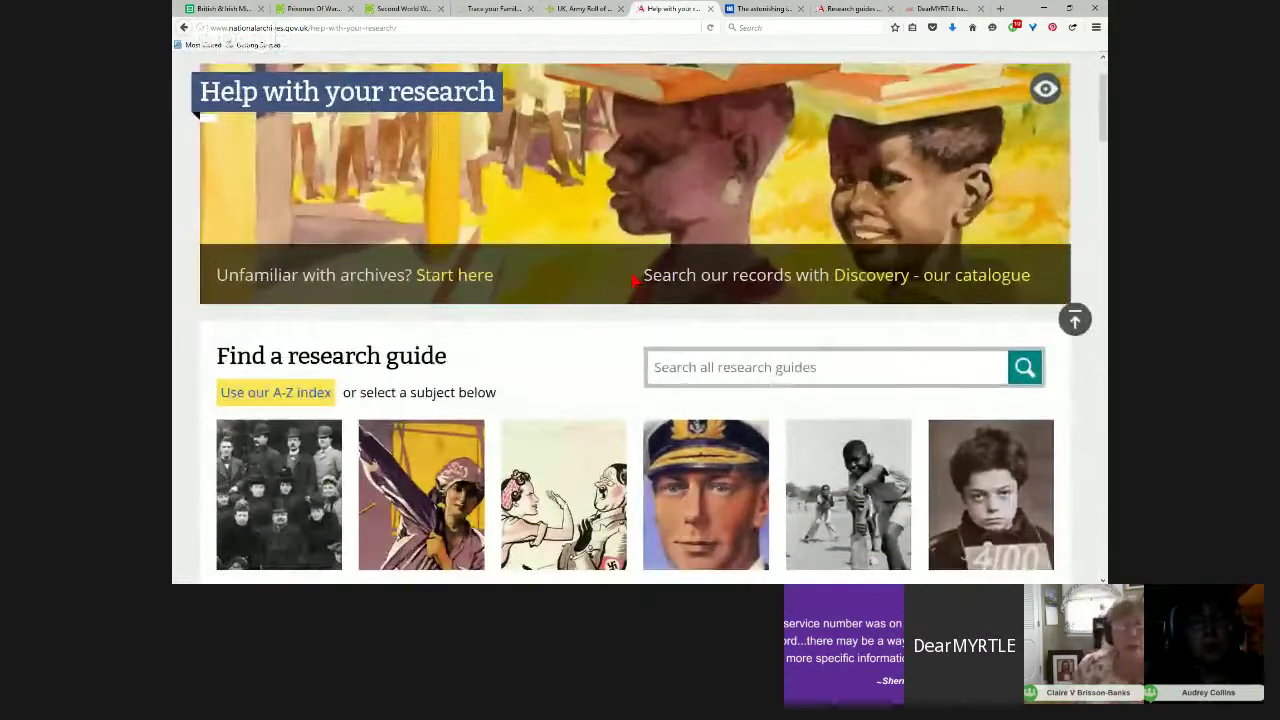
{"action": "scroll", "coordinate": [632, 282], "scroll_direction": "down", "scroll_amount": 1}
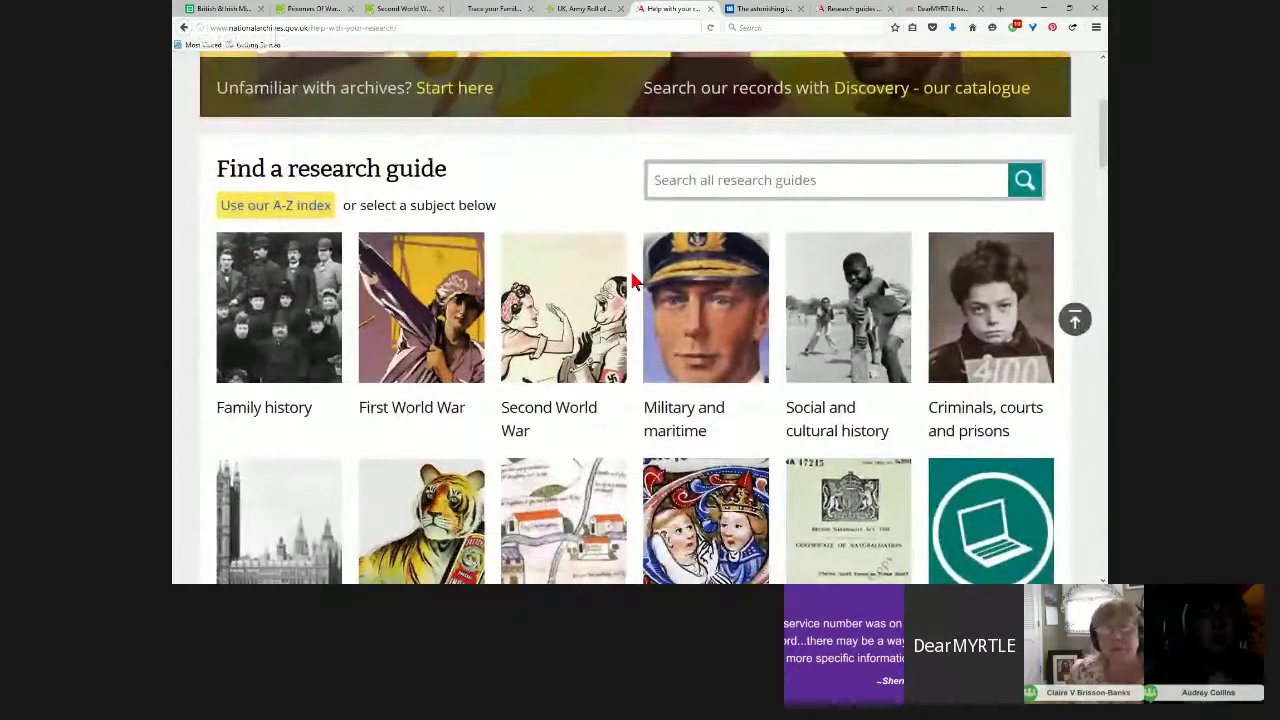
{"action": "scroll", "coordinate": [632, 282], "scroll_direction": "up", "scroll_amount": 1}
{"action": "scroll", "coordinate": [632, 282], "scroll_direction": "down", "scroll_amount": 1}
{"action": "scroll", "coordinate": [630, 260], "scroll_direction": "up", "scroll_amount": 2}
{"action": "scroll", "coordinate": [628, 244], "scroll_direction": "up", "scroll_amount": 1}
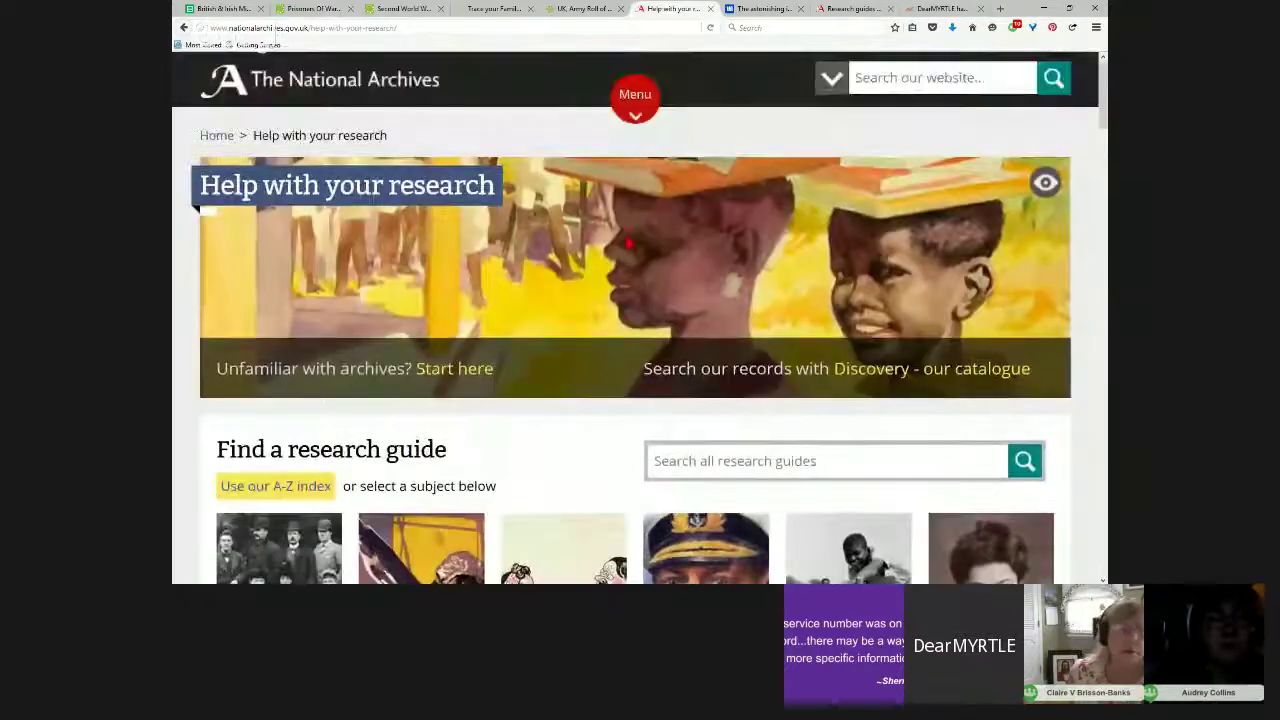
Step: Search all research guides for WO 361/1108, which returns 0 matching guides
{"action": "left_click", "coordinate": [705, 461]}
{"action": "key", "text": "ctrl+v"}
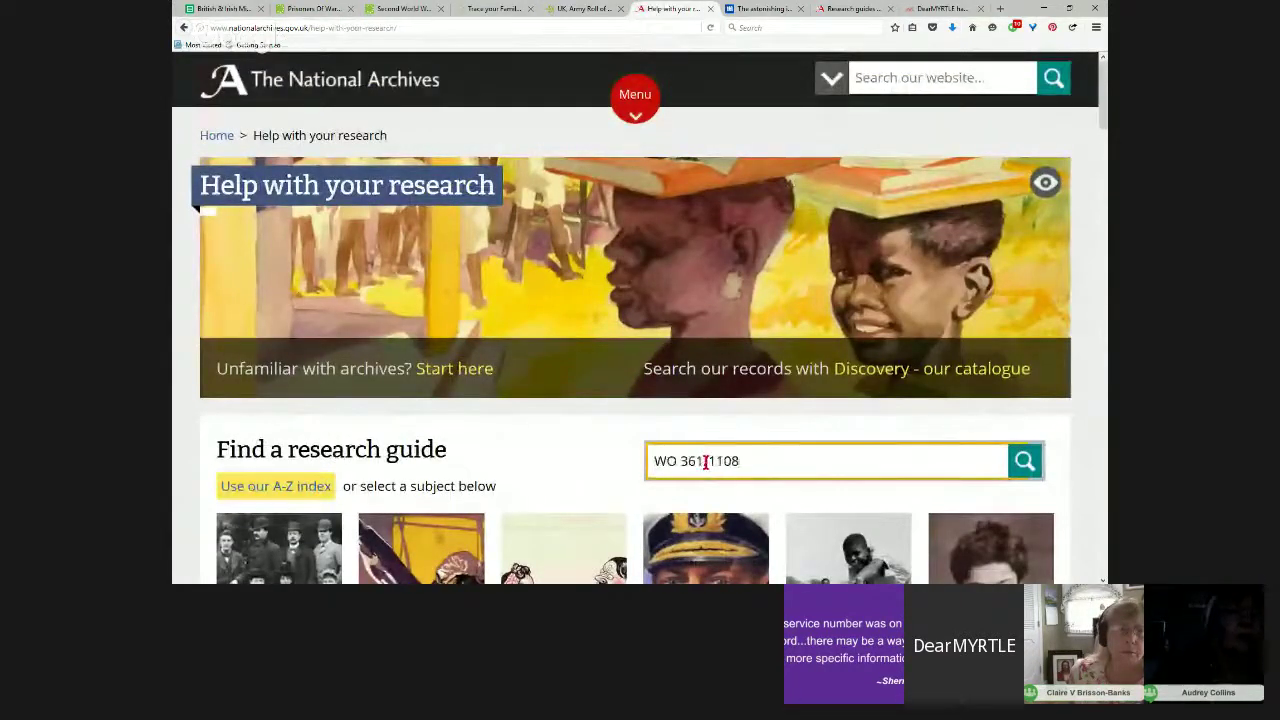
{"action": "scroll", "coordinate": [790, 475], "scroll_direction": "down", "scroll_amount": 1}
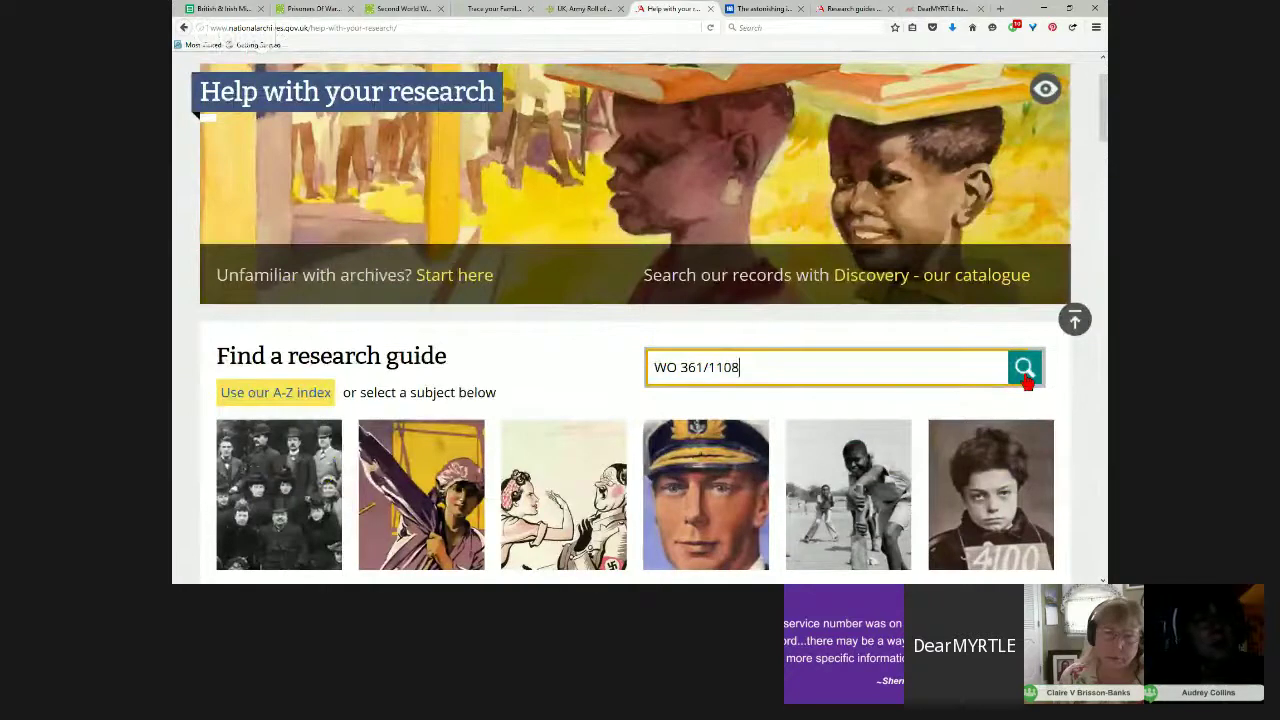
{"action": "left_click", "coordinate": [1026, 379]}
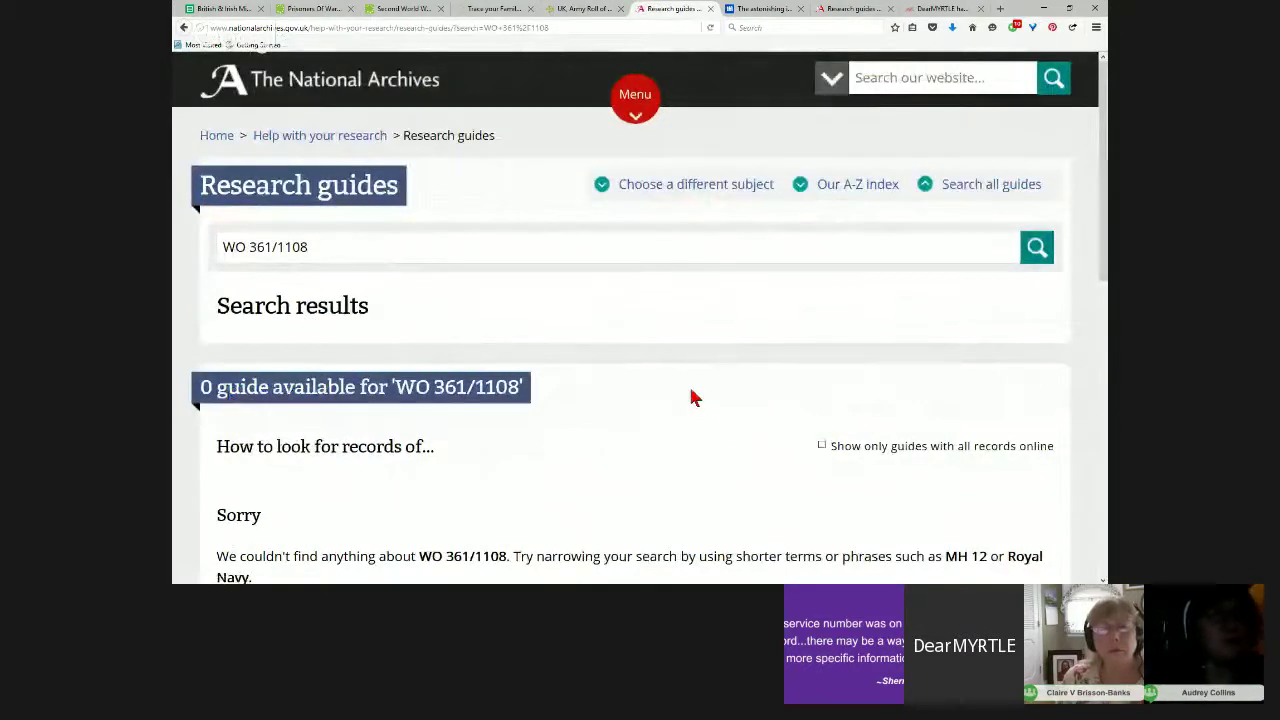
{"action": "scroll", "coordinate": [688, 398], "scroll_direction": "down", "scroll_amount": 2}
{"action": "scroll", "coordinate": [690, 390], "scroll_direction": "up", "scroll_amount": 2}
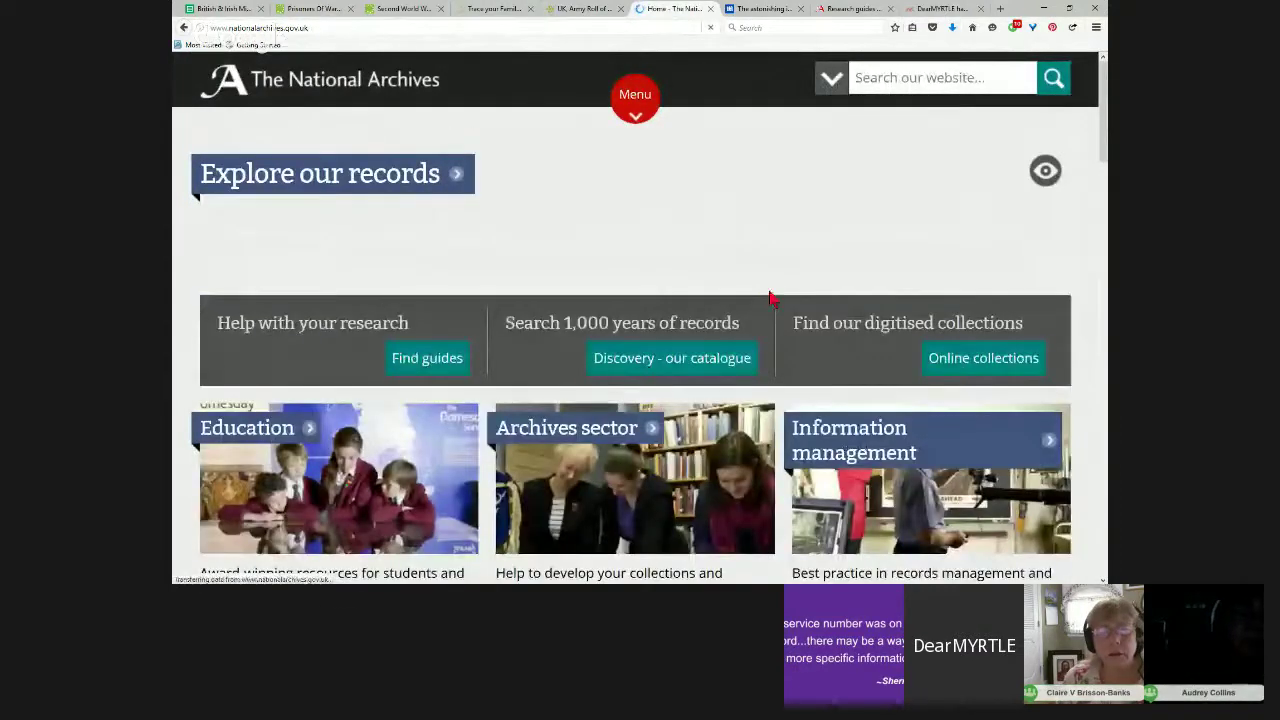
Step: Open the Discovery catalogue from The National Archives site
{"action": "scroll", "coordinate": [770, 297], "scroll_direction": "down", "scroll_amount": 3}
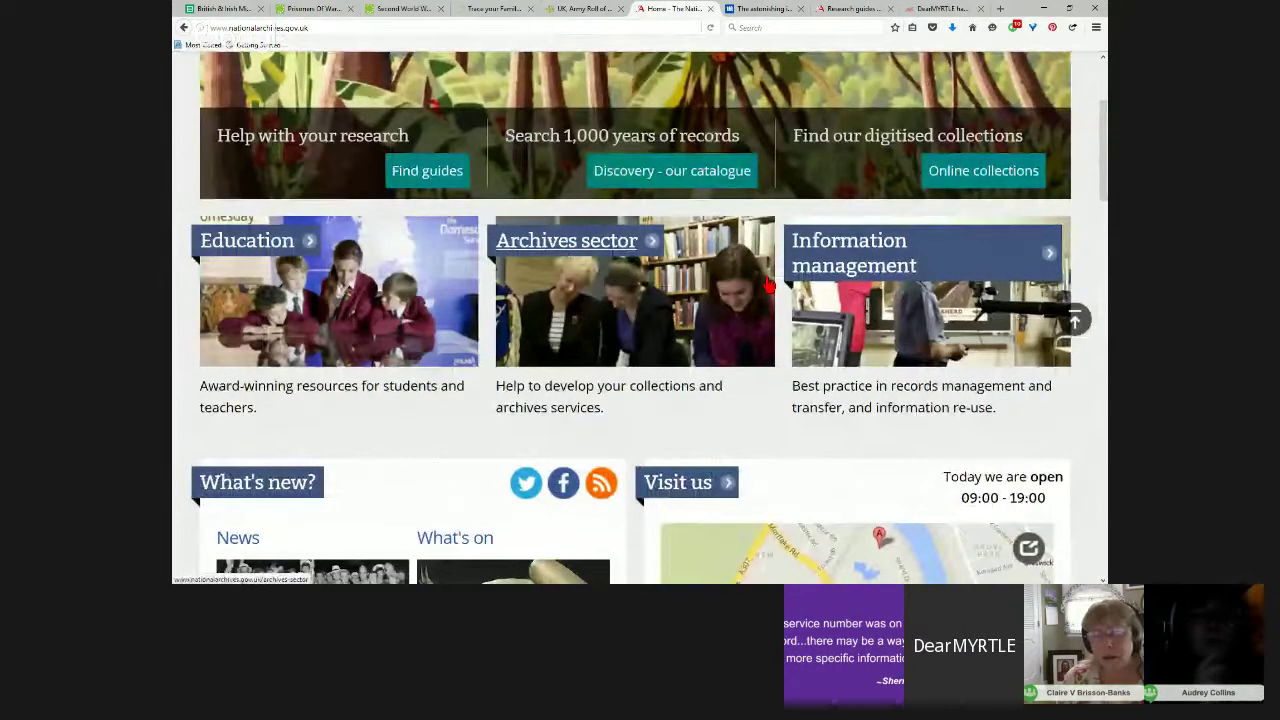
{"action": "scroll", "coordinate": [770, 286], "scroll_direction": "up", "scroll_amount": 3}
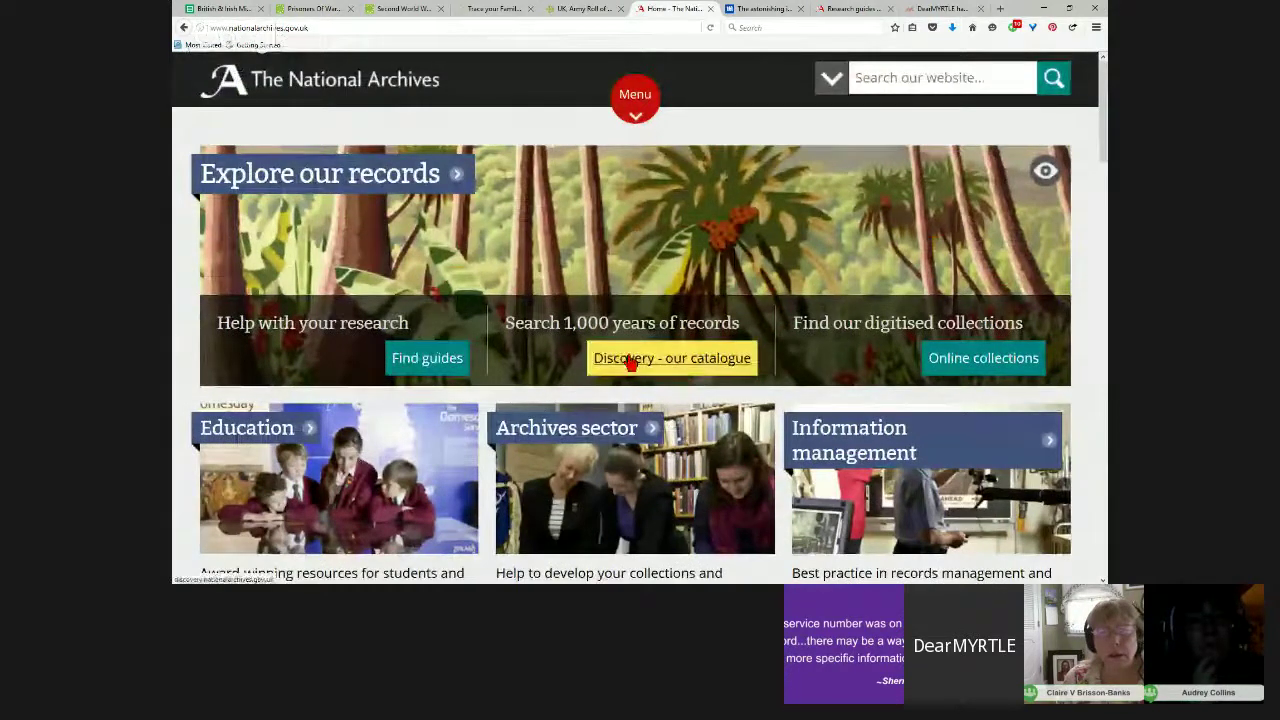
{"action": "scroll", "coordinate": [663, 360], "scroll_direction": "down", "scroll_amount": 2}
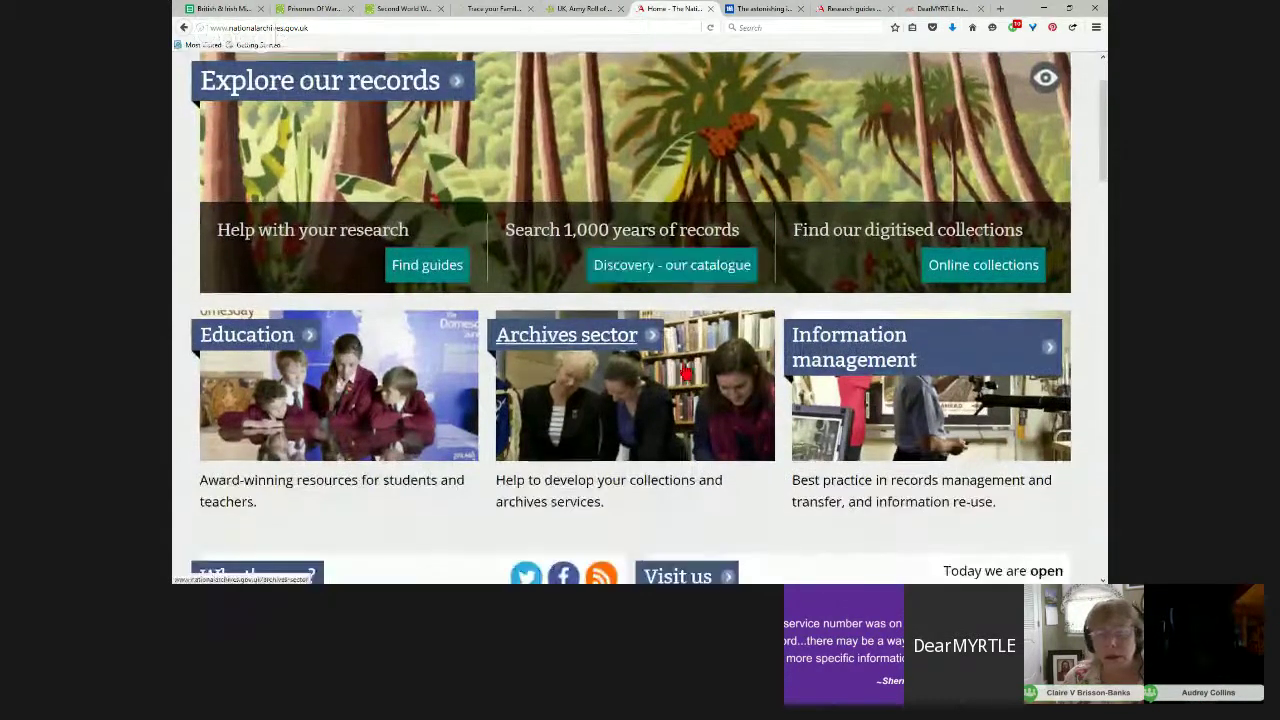
{"action": "left_click", "coordinate": [679, 265]}
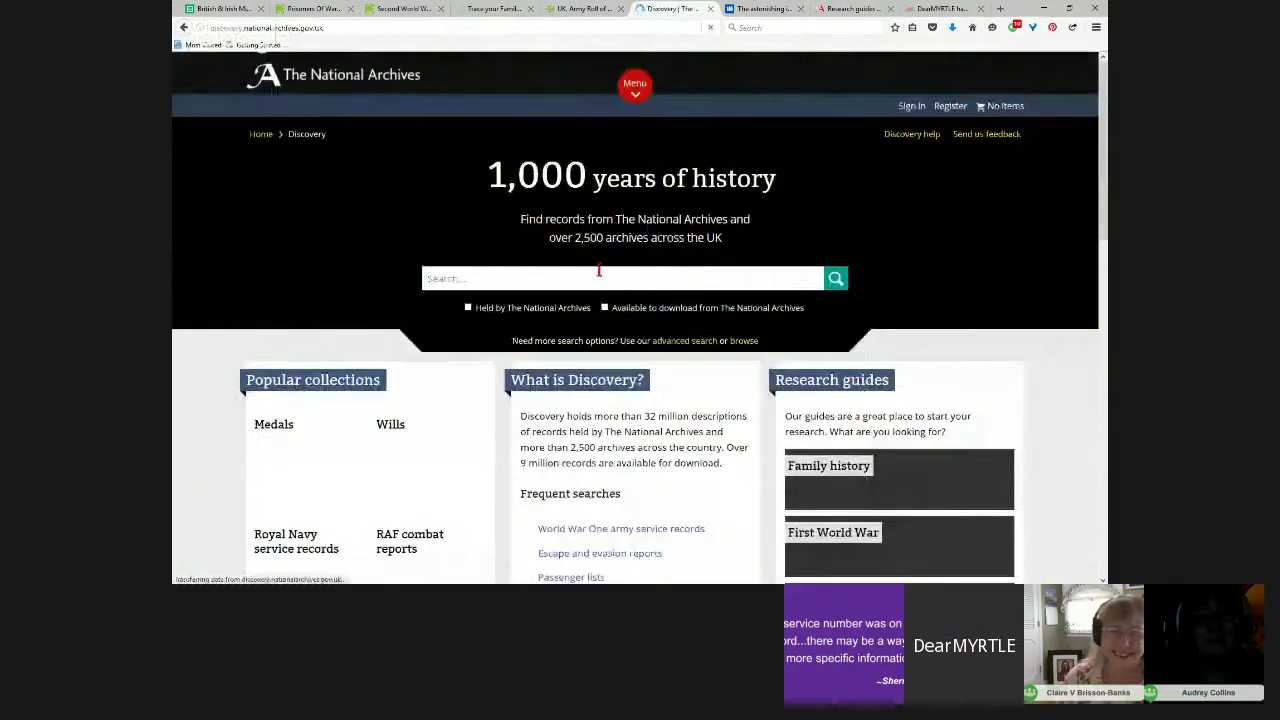
Step: Search Discovery for WO 361/1108 and review its single record on five POW death certificates
{"action": "left_click", "coordinate": [517, 273]}
{"action": "type", "text": "WO 361/1108"}
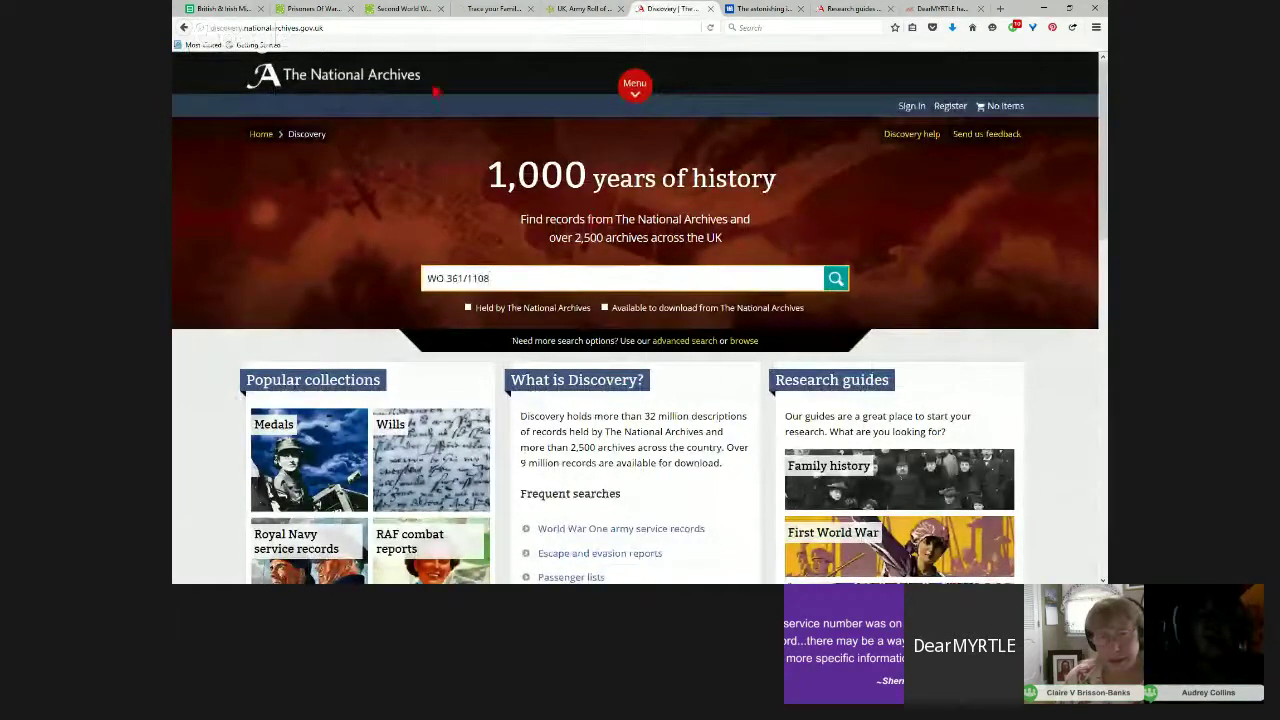
{"action": "left_click", "coordinate": [338, 28]}
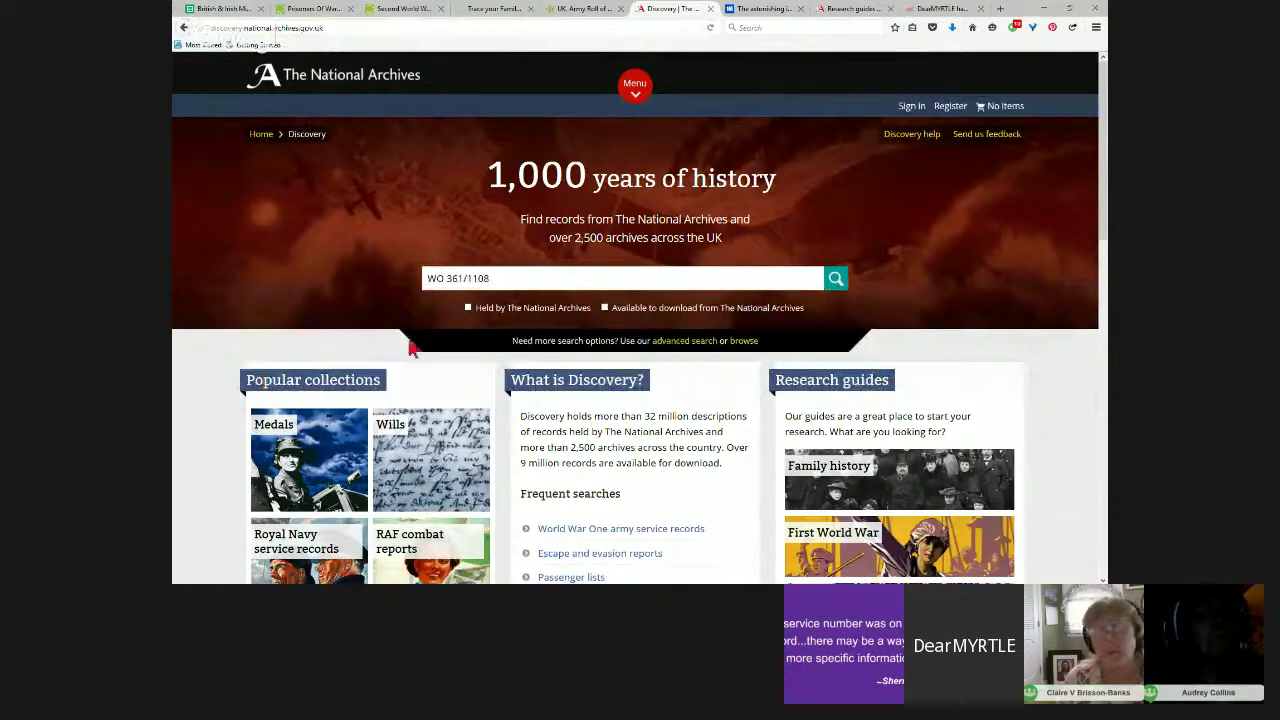
{"action": "left_click", "coordinate": [834, 284]}
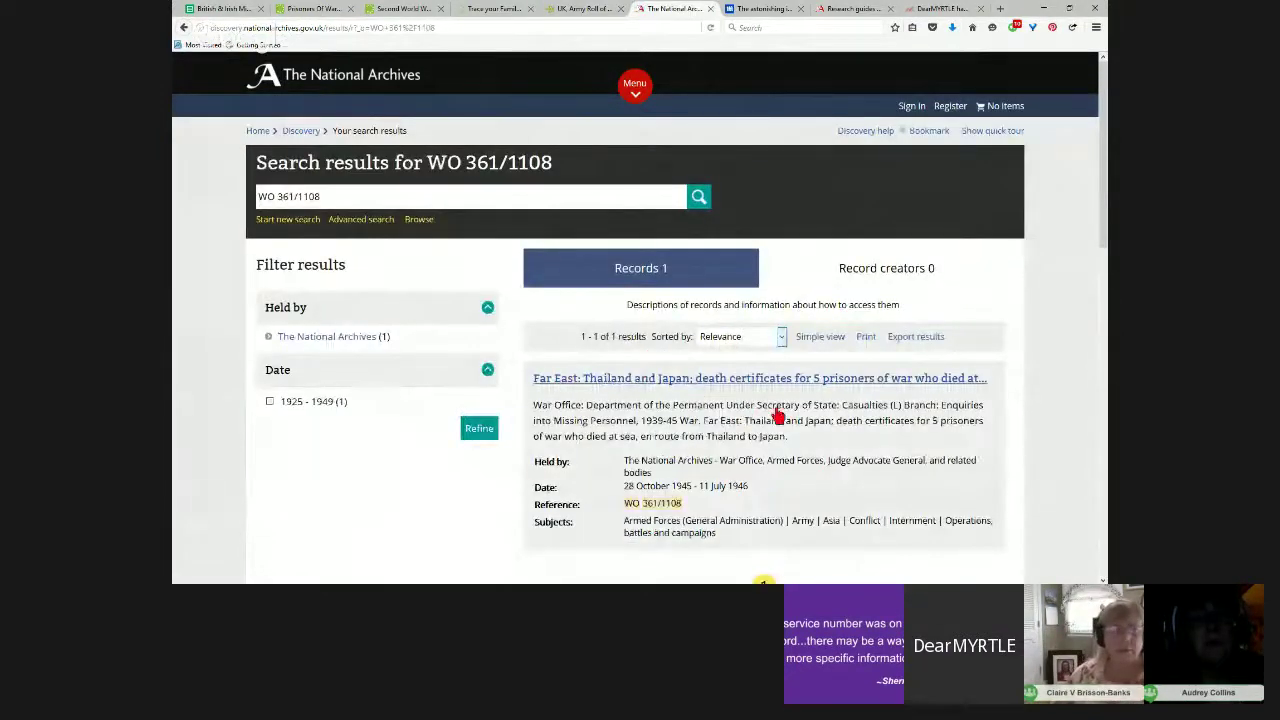
{"action": "scroll", "coordinate": [776, 415], "scroll_direction": "down", "scroll_amount": 1}
{"action": "scroll", "coordinate": [779, 416], "scroll_direction": "down", "scroll_amount": 1}
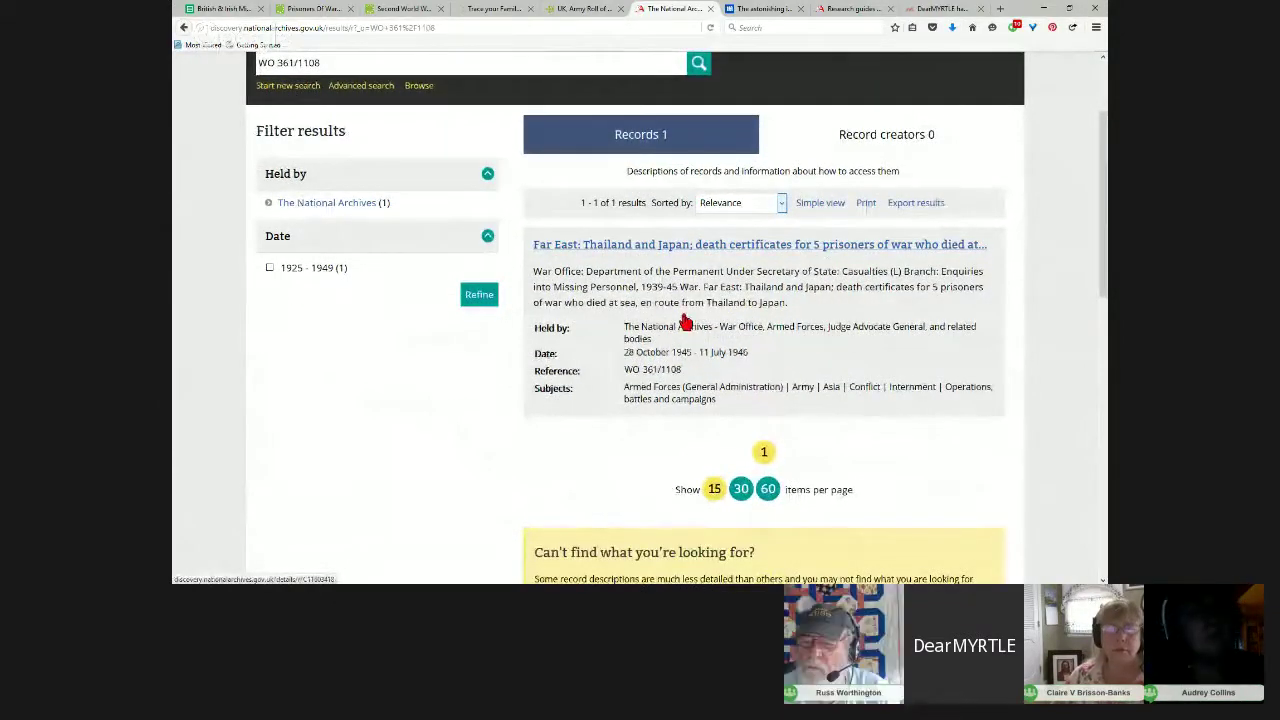
{"action": "scroll", "coordinate": [685, 322], "scroll_direction": "down", "scroll_amount": 1}
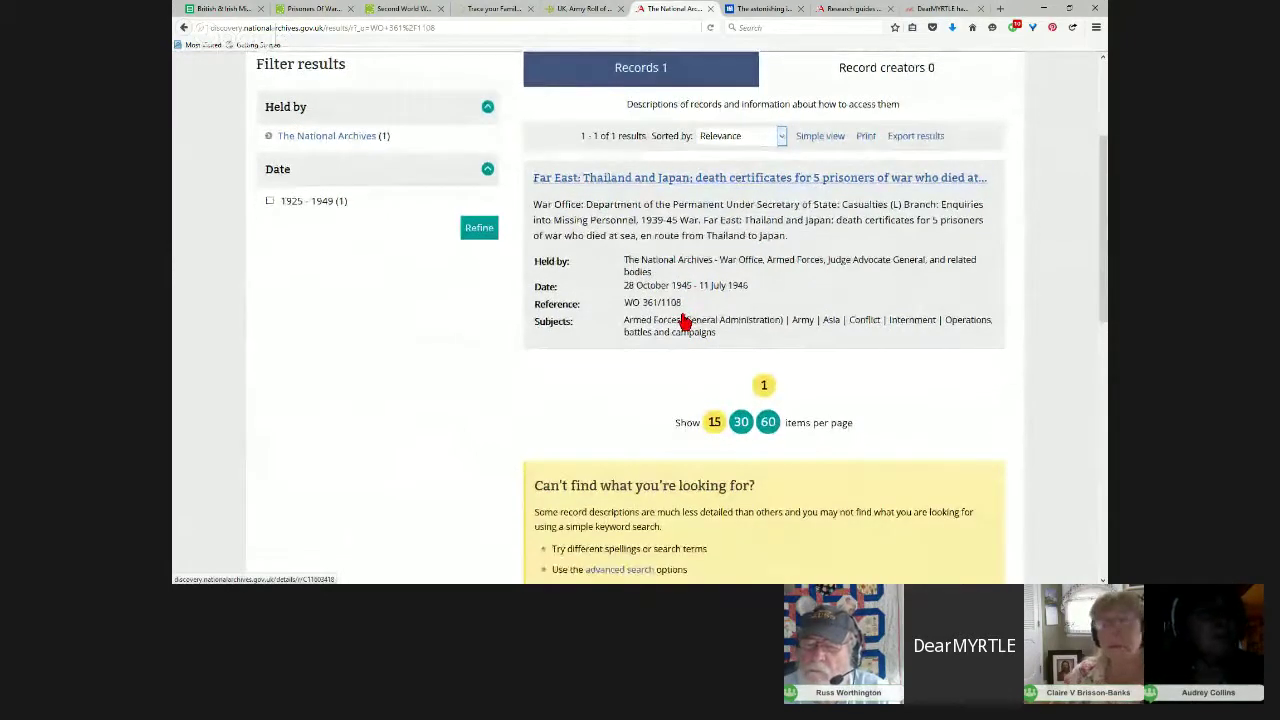
{"action": "scroll", "coordinate": [685, 322], "scroll_direction": "up", "scroll_amount": 1}
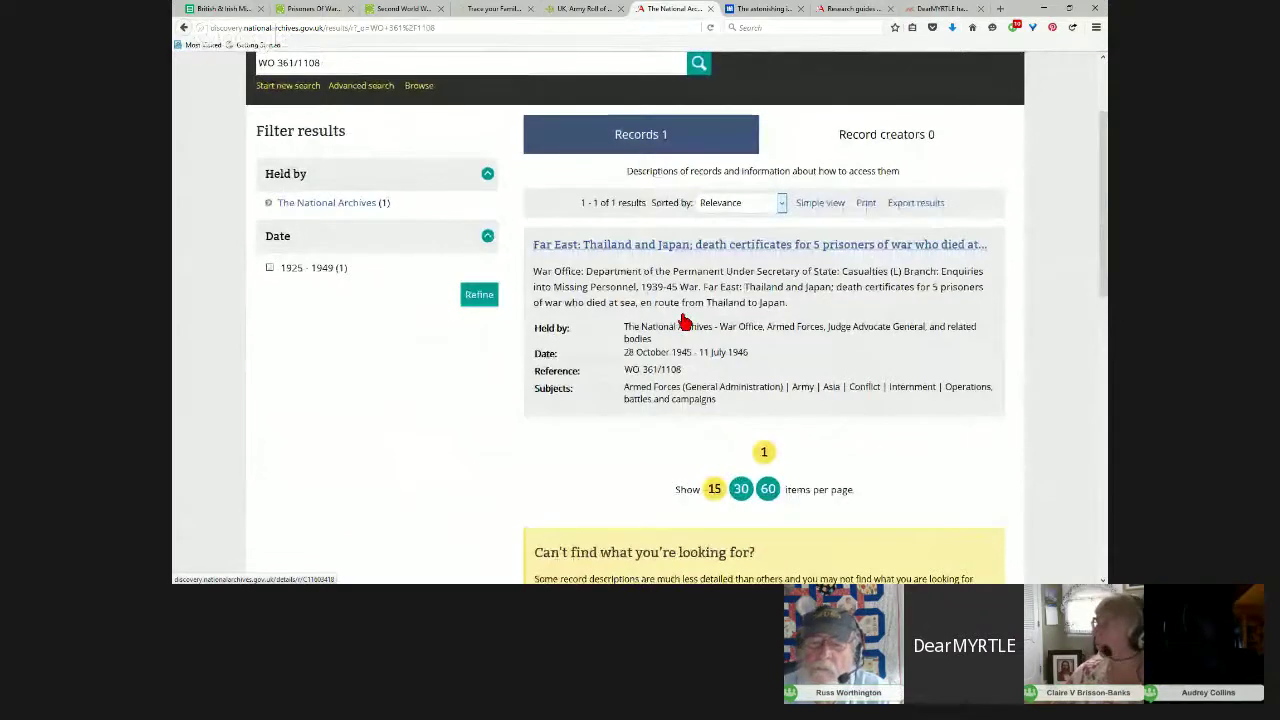
{"action": "scroll", "coordinate": [685, 322], "scroll_direction": "up", "scroll_amount": 1}
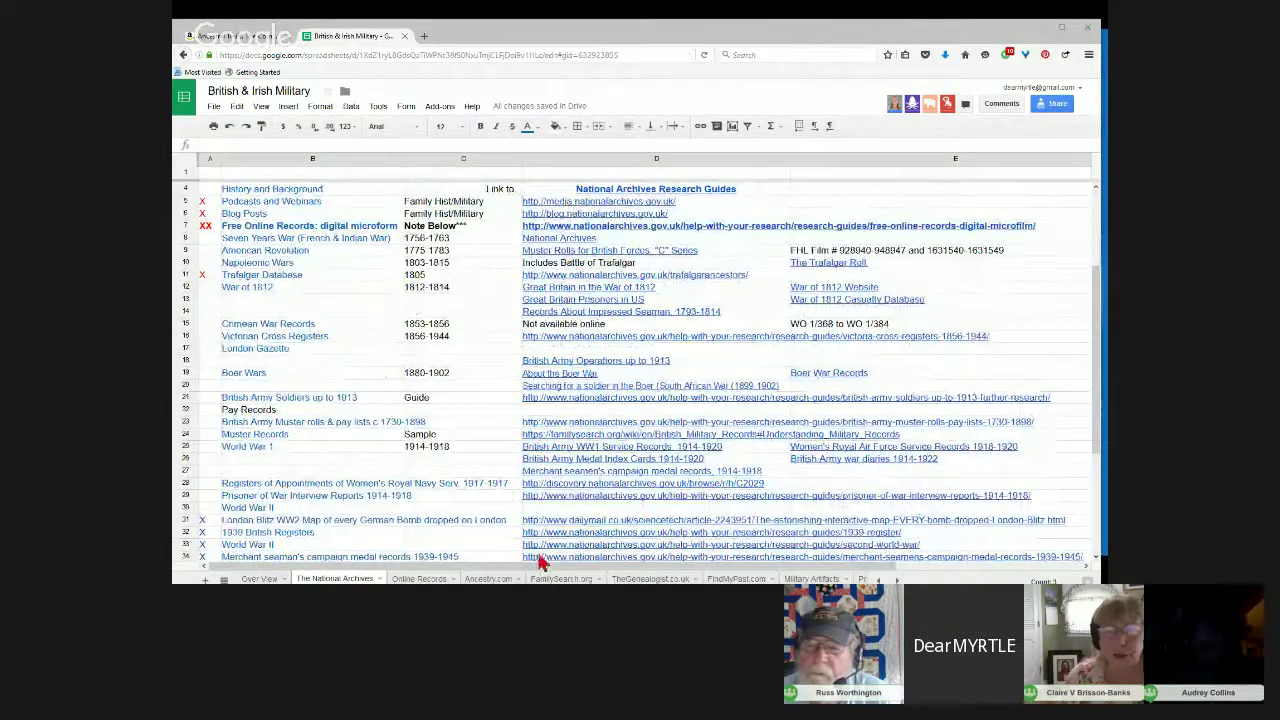
Step: Switch to the Online Records sheet and select the World War 2 rows 42 to 53
{"action": "left_click", "coordinate": [441, 578]}
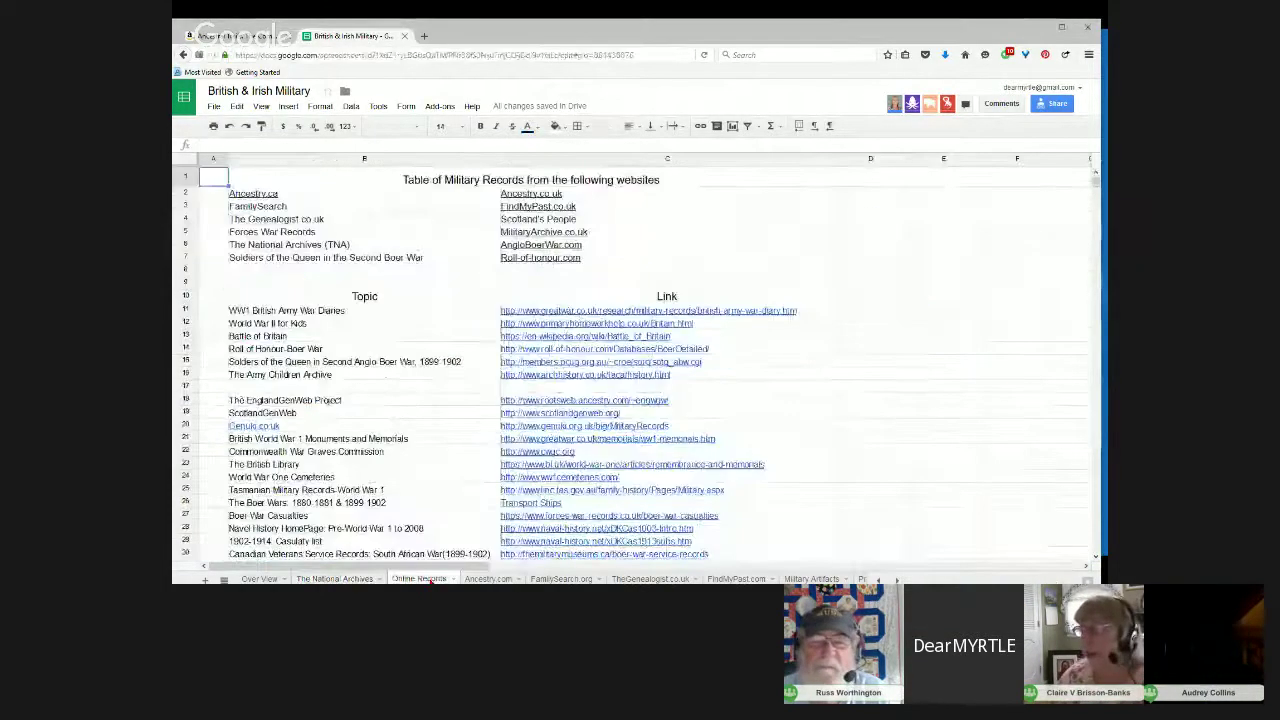
{"action": "left_click", "coordinate": [840, 425]}
{"action": "scroll", "coordinate": [800, 422], "scroll_direction": "down", "scroll_amount": 3}
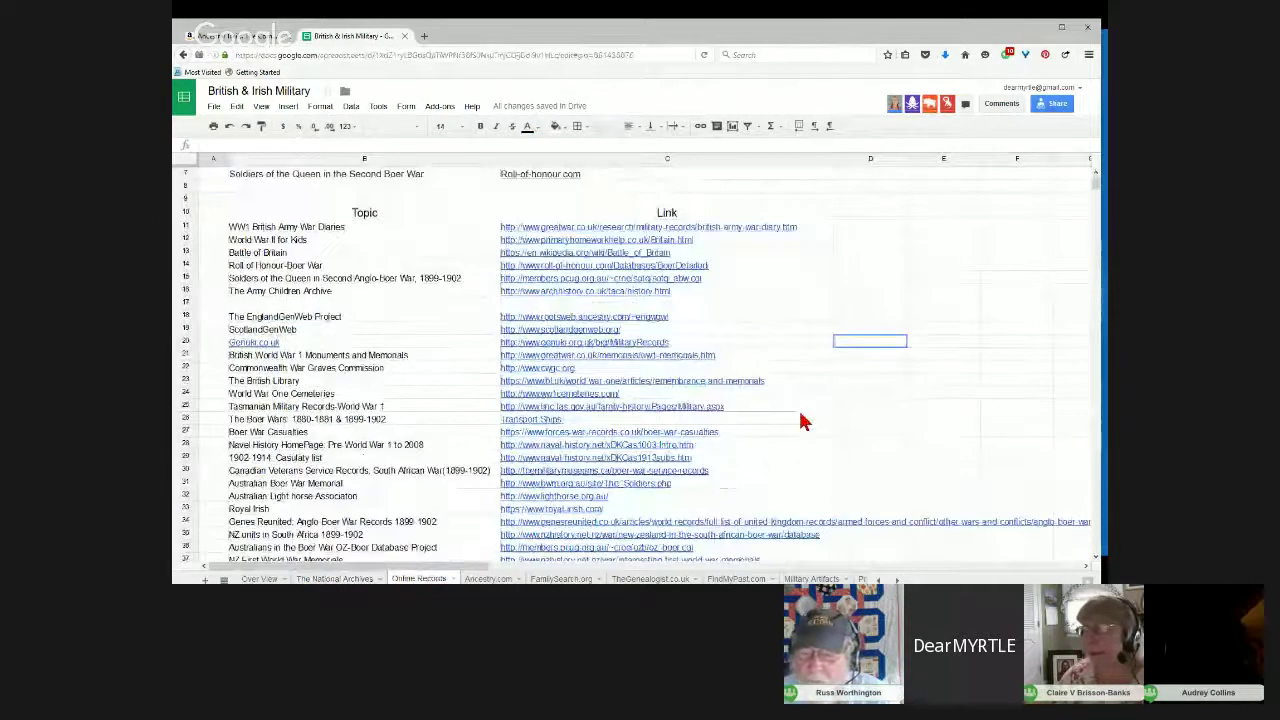
{"action": "scroll", "coordinate": [800, 422], "scroll_direction": "down", "scroll_amount": 3}
{"action": "scroll", "coordinate": [800, 422], "scroll_direction": "down", "scroll_amount": 5}
{"action": "left_click", "coordinate": [800, 422]}
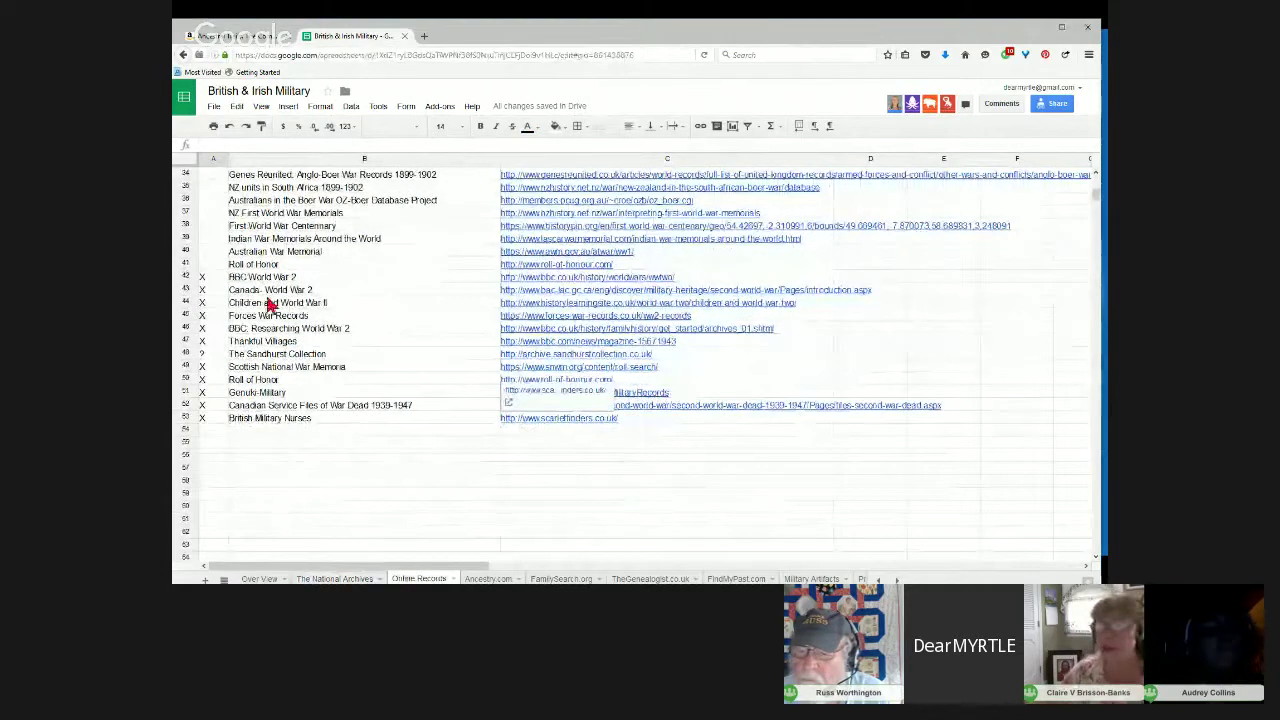
{"action": "left_click_drag", "start_coordinate": [194, 279], "coordinate": [194, 418]}
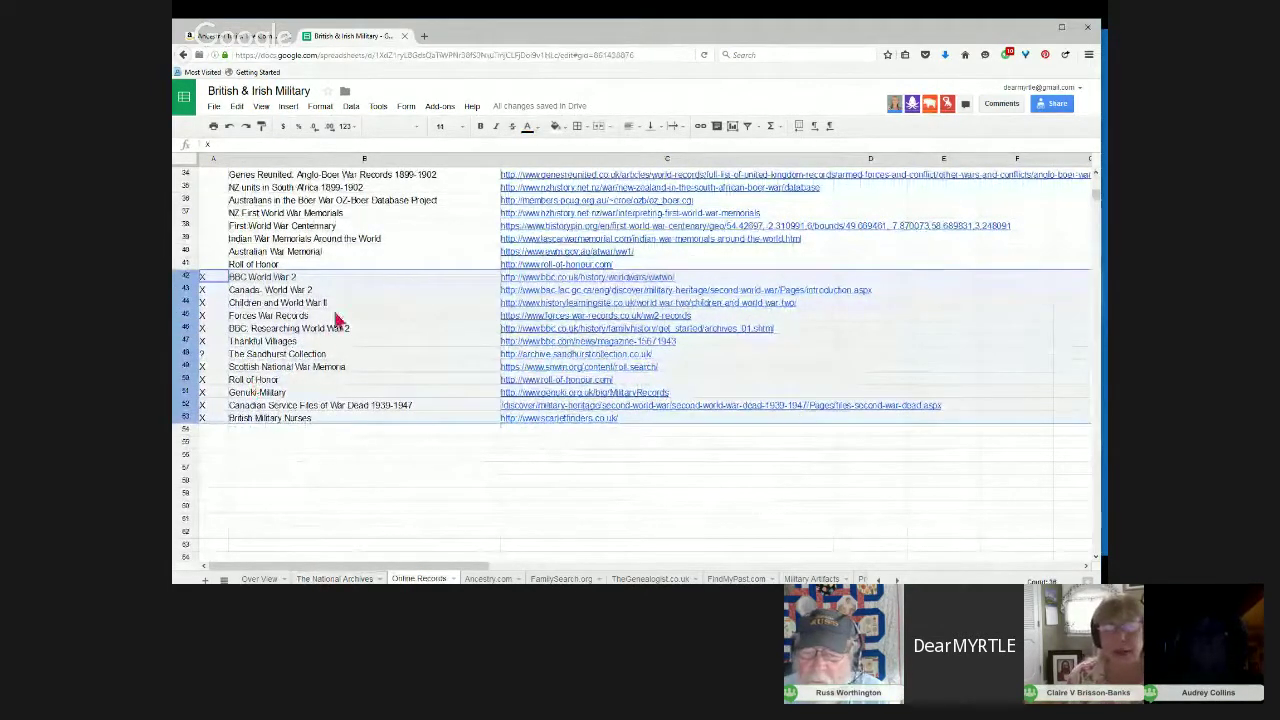
Step: Open the Children and World War Two article and zoom in twice to read the evacuation section
{"action": "mouse_move", "coordinate": [580, 308]}
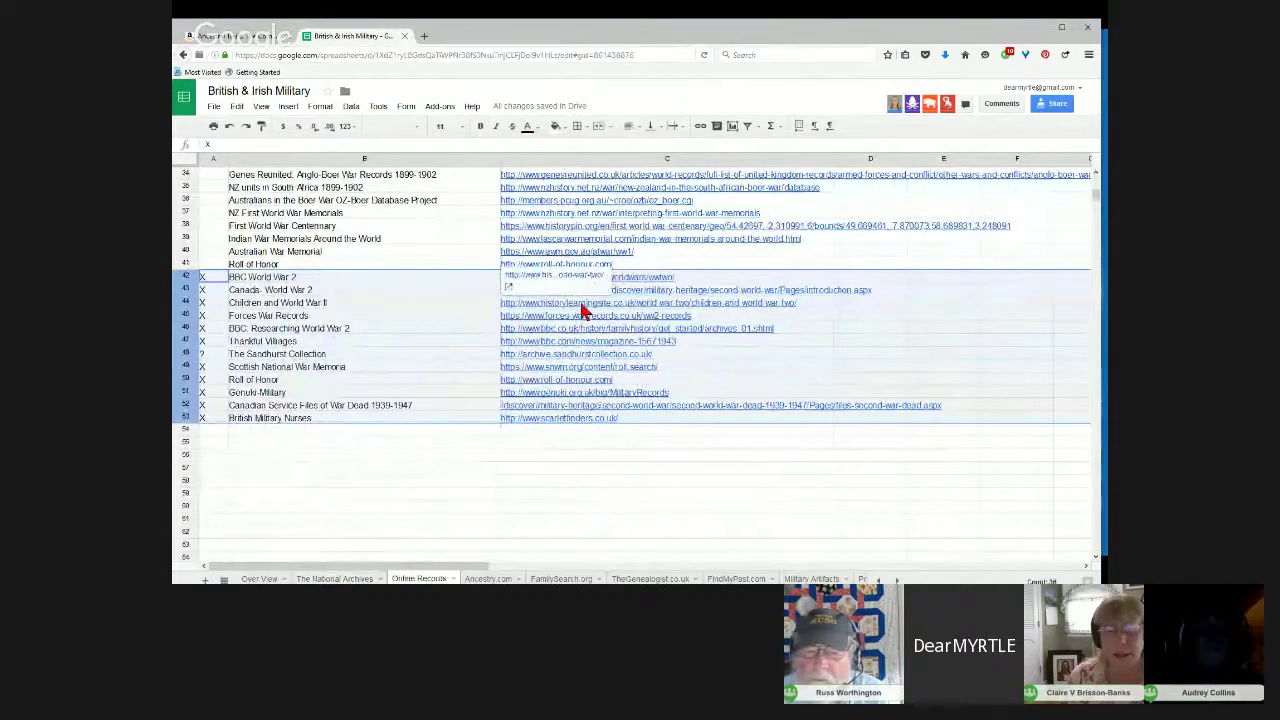
{"action": "left_click", "coordinate": [578, 285]}
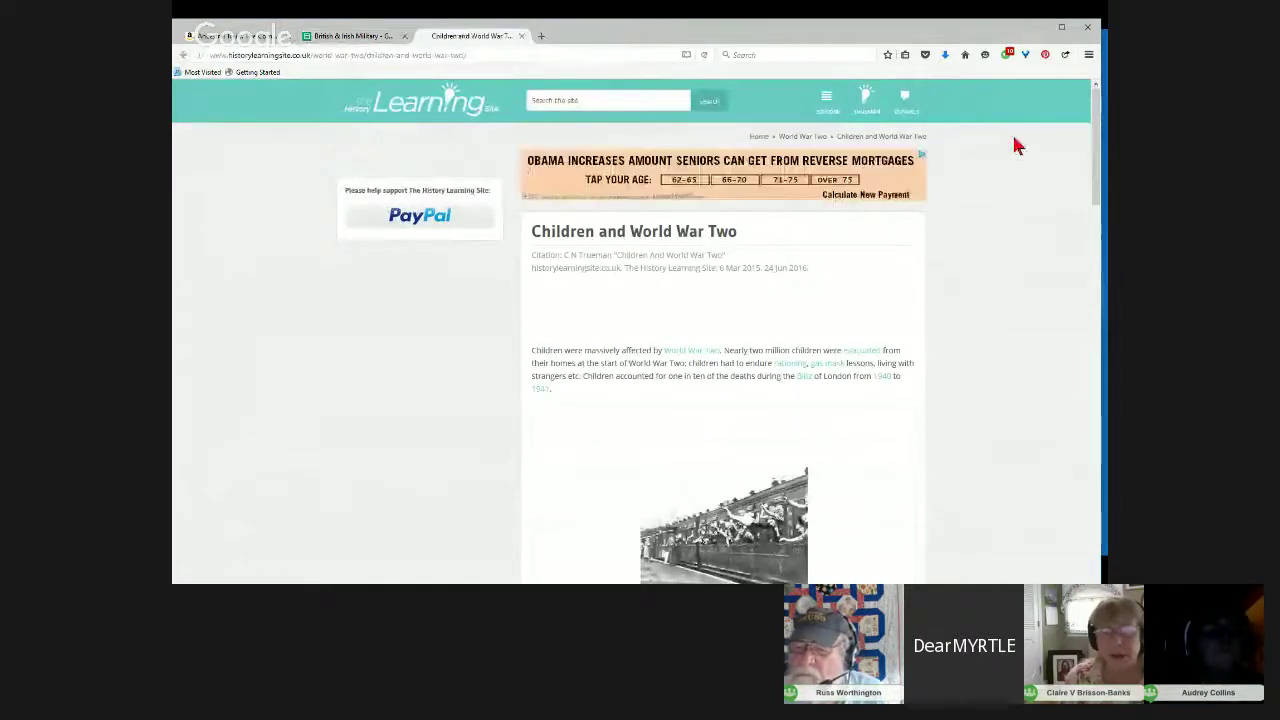
{"action": "left_click", "coordinate": [1088, 54]}
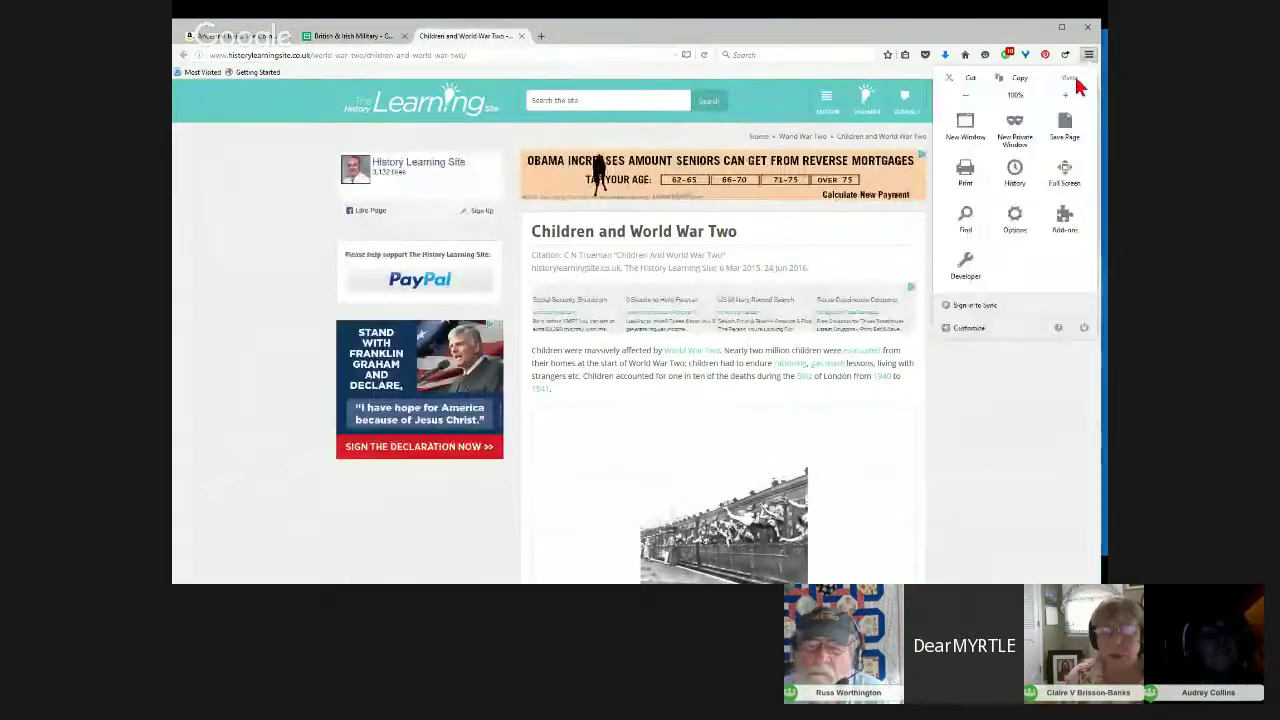
{"action": "left_click", "coordinate": [1068, 95]}
{"action": "left_click", "coordinate": [1066, 95]}
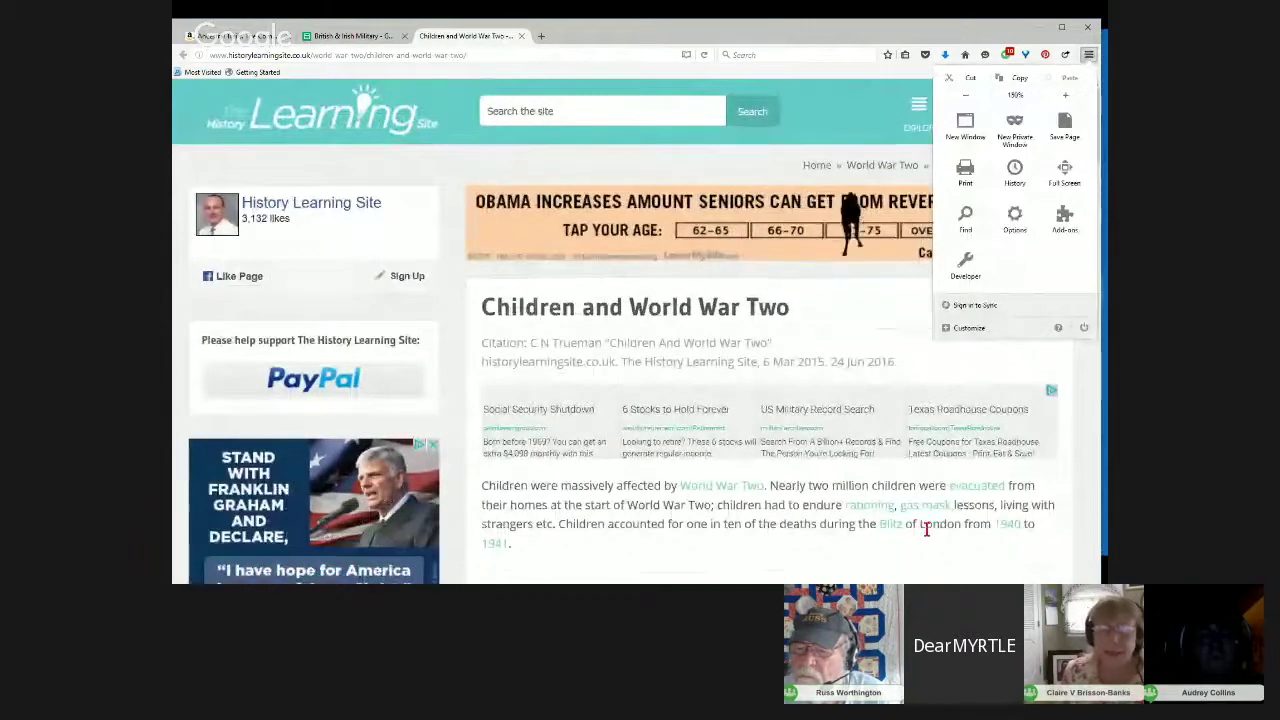
{"action": "scroll", "coordinate": [927, 530], "scroll_direction": "down", "scroll_amount": 3}
{"action": "scroll", "coordinate": [930, 538], "scroll_direction": "down", "scroll_amount": 4}
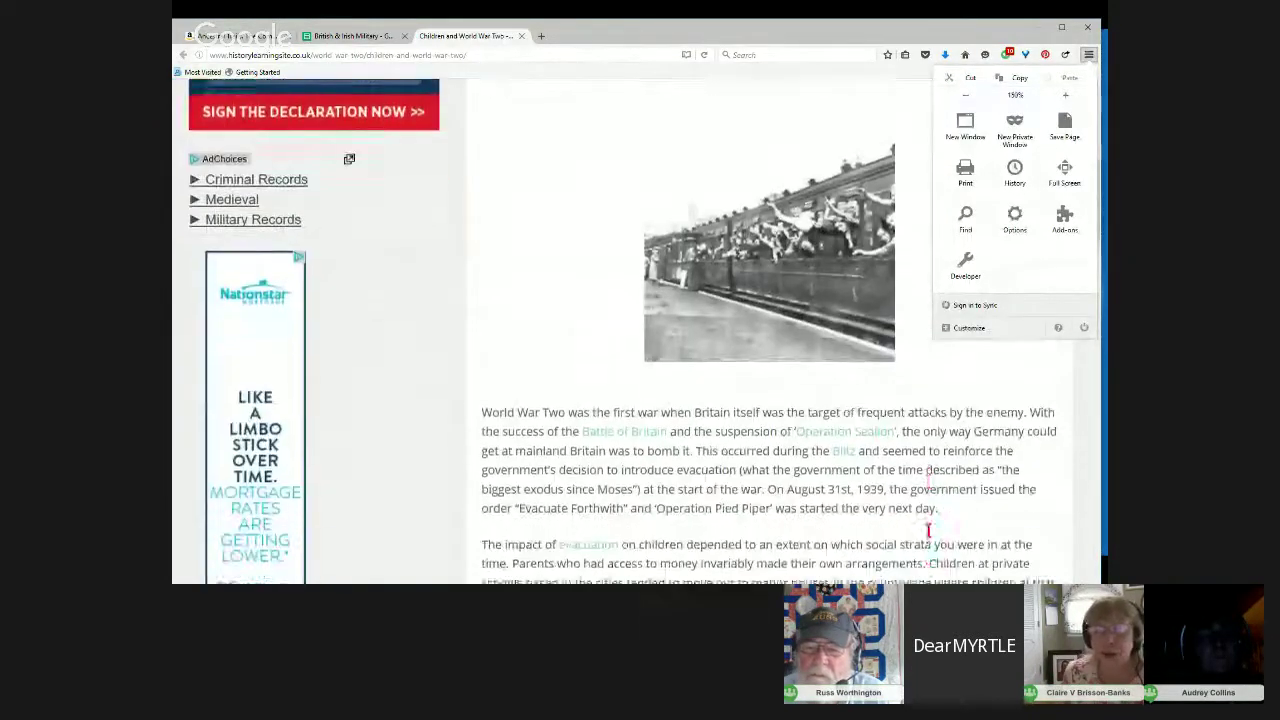
{"action": "left_click", "coordinate": [1089, 58]}
{"action": "scroll", "coordinate": [928, 329], "scroll_direction": "down", "scroll_amount": 1}
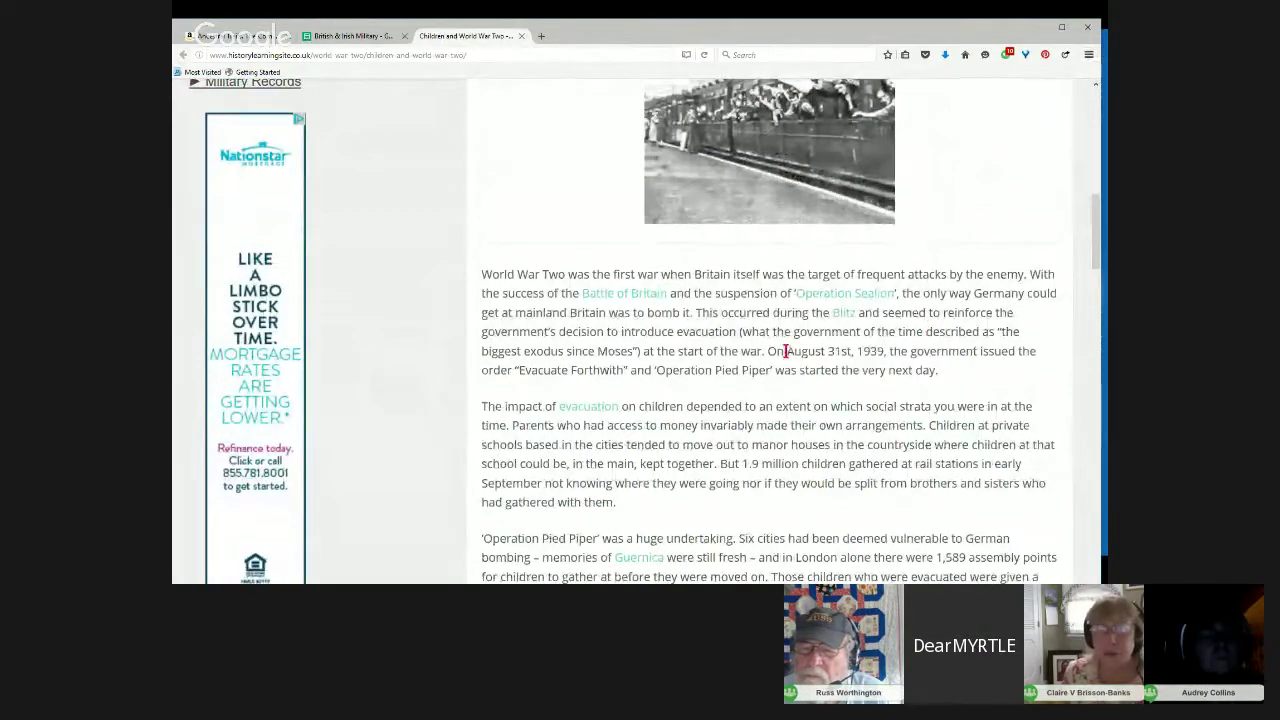
Step: Highlight the passages on the August 31st evacuation order, vulnerable cities and Operation Pied Piper
{"action": "left_click_drag", "start_coordinate": [774, 352], "coordinate": [951, 381]}
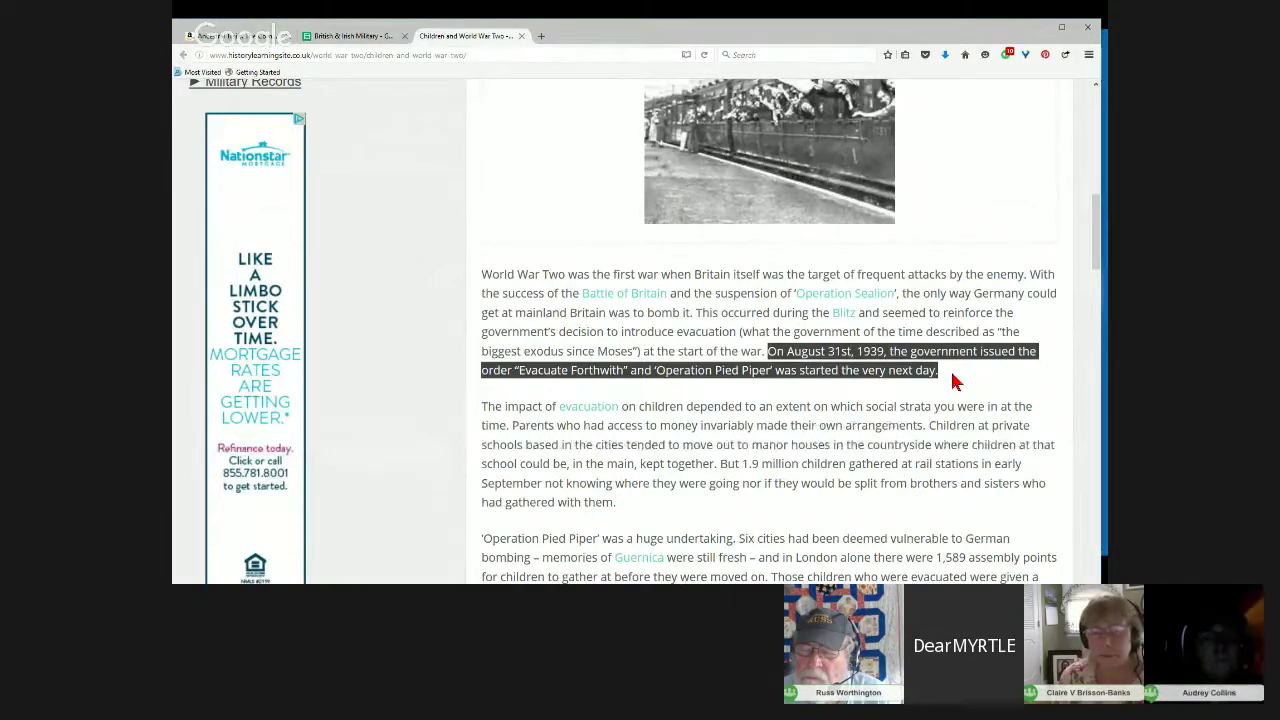
{"action": "scroll", "coordinate": [952, 380], "scroll_direction": "down", "scroll_amount": 3}
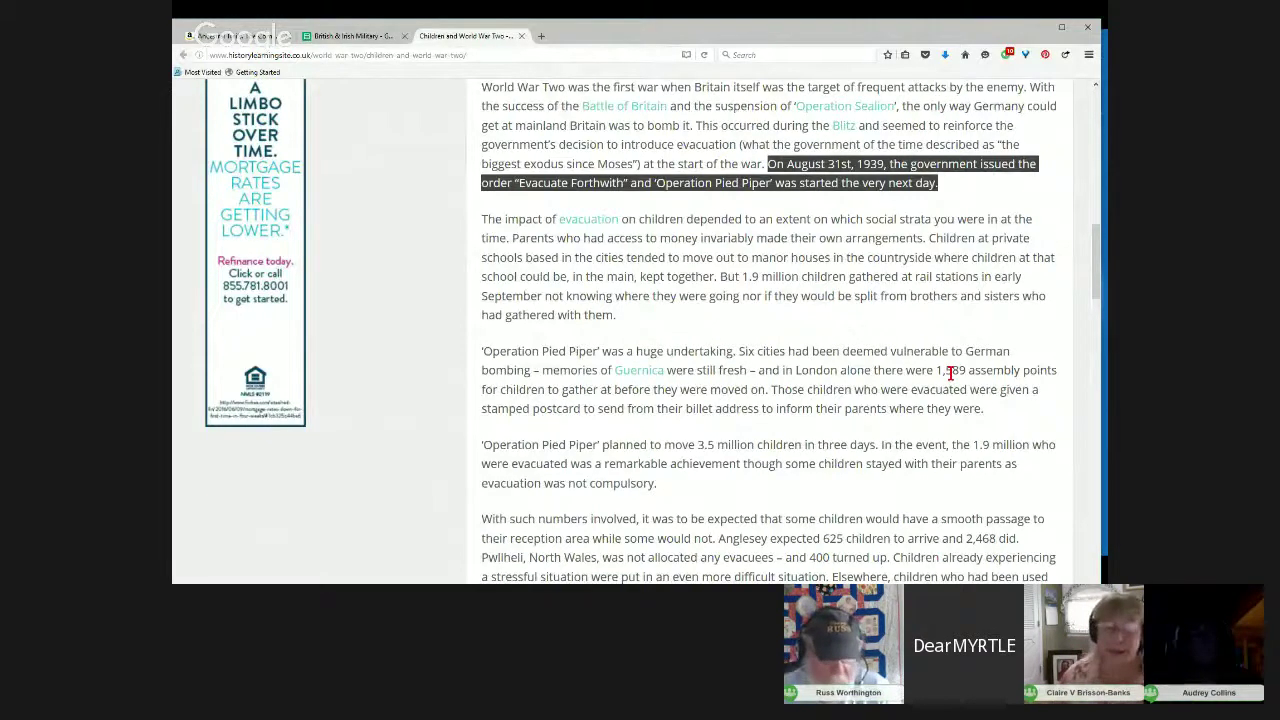
{"action": "left_click_drag", "start_coordinate": [754, 351], "coordinate": [1037, 418]}
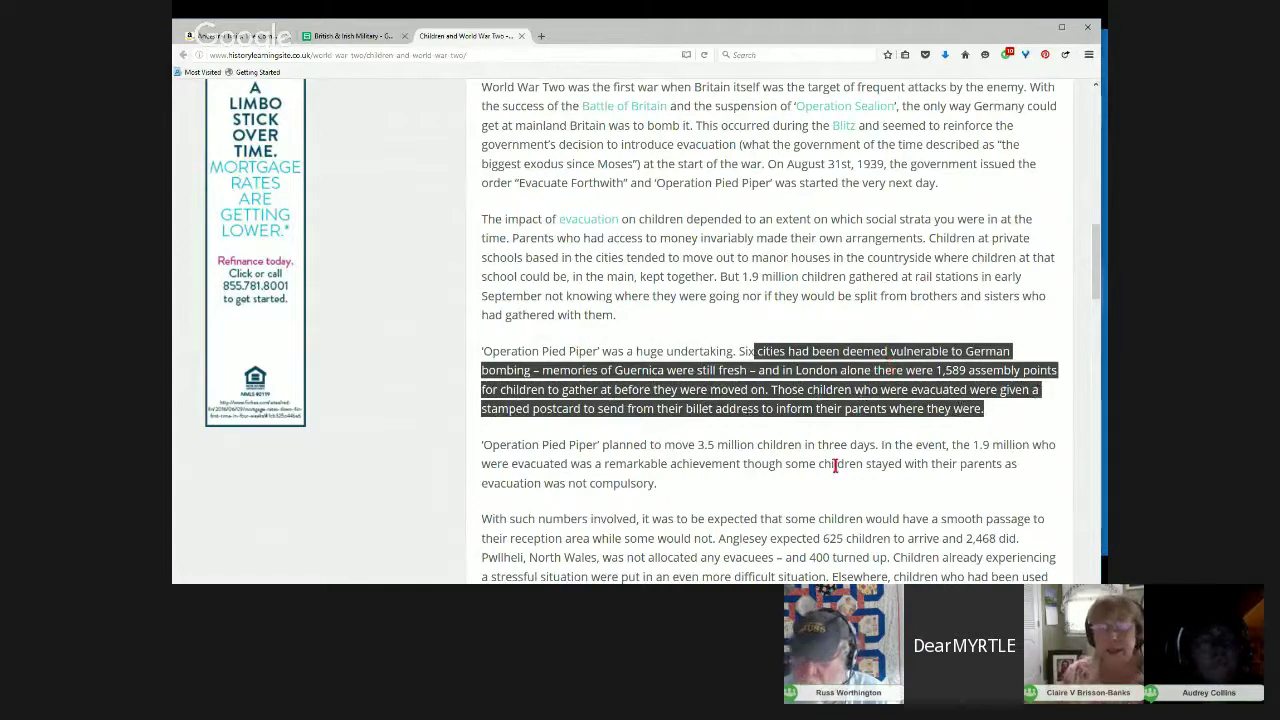
{"action": "left_click_drag", "start_coordinate": [668, 490], "coordinate": [486, 438]}
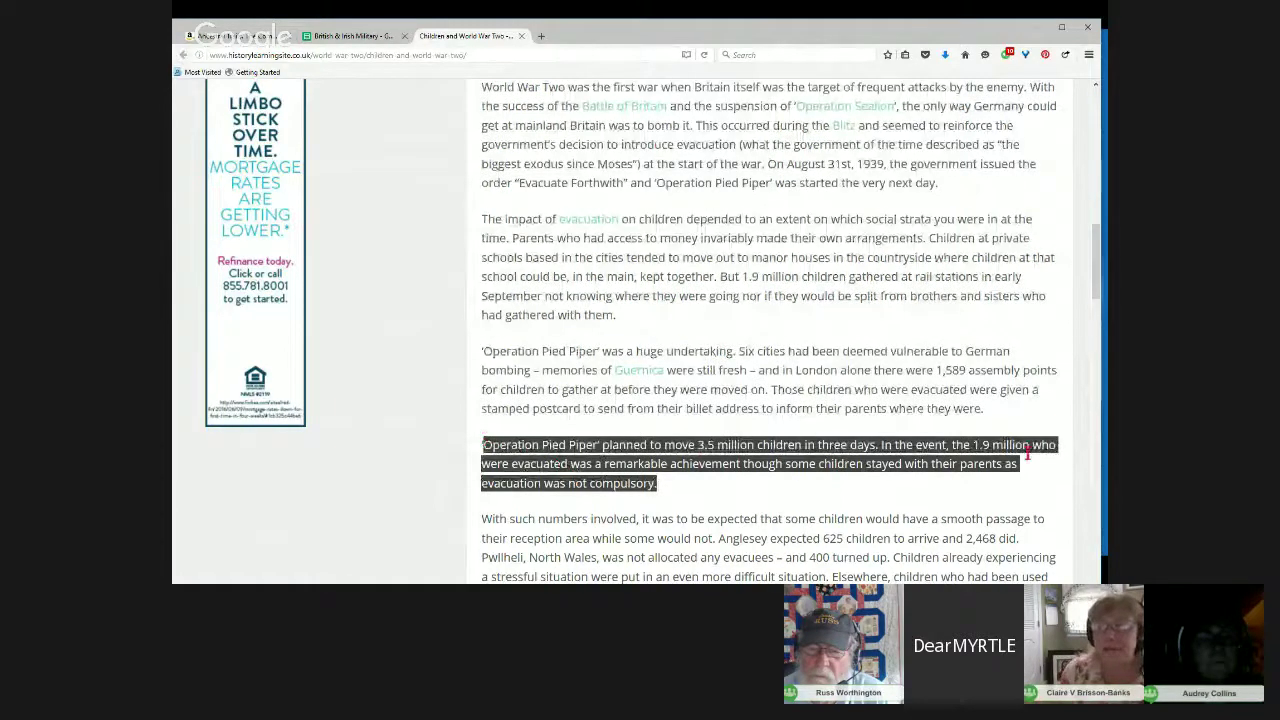
Step: Zoom the article to 200% and clear the stray text highlight
{"action": "left_click", "coordinate": [1088, 56]}
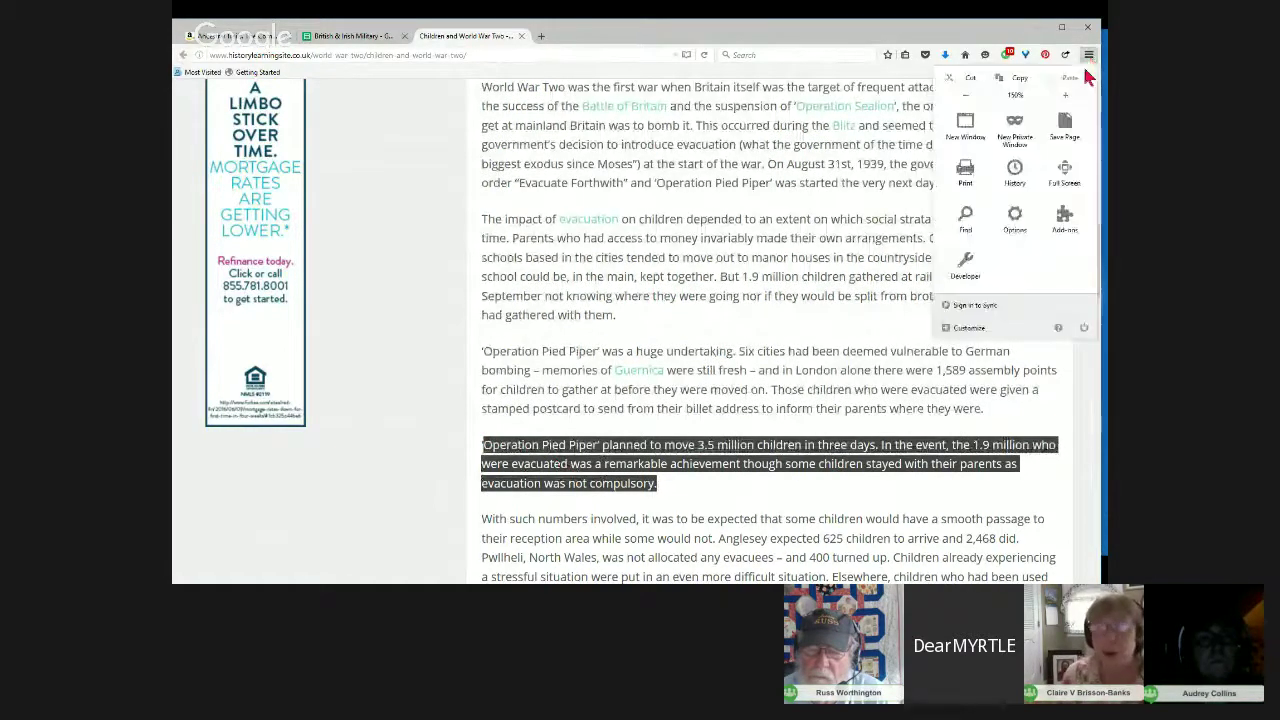
{"action": "left_click", "coordinate": [1065, 95]}
{"action": "left_click", "coordinate": [1065, 95]}
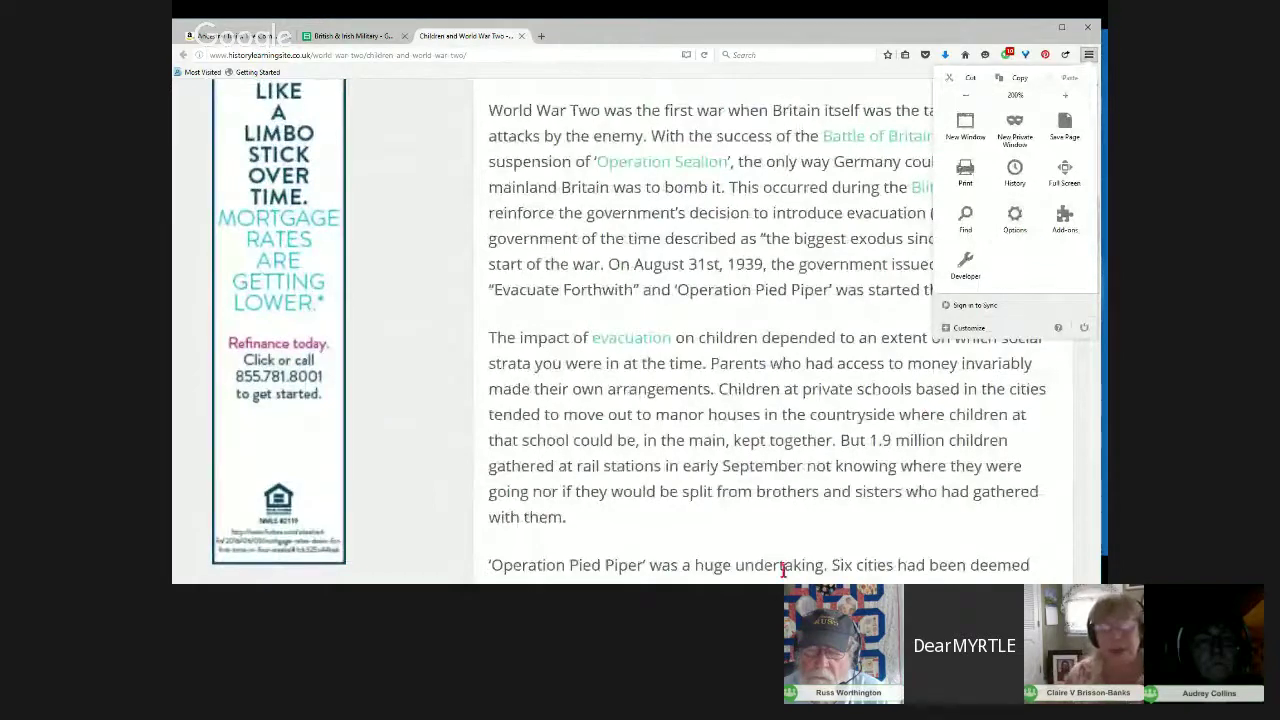
{"action": "left_click", "coordinate": [764, 505]}
{"action": "left_click_drag", "start_coordinate": [764, 495], "coordinate": [716, 495]}
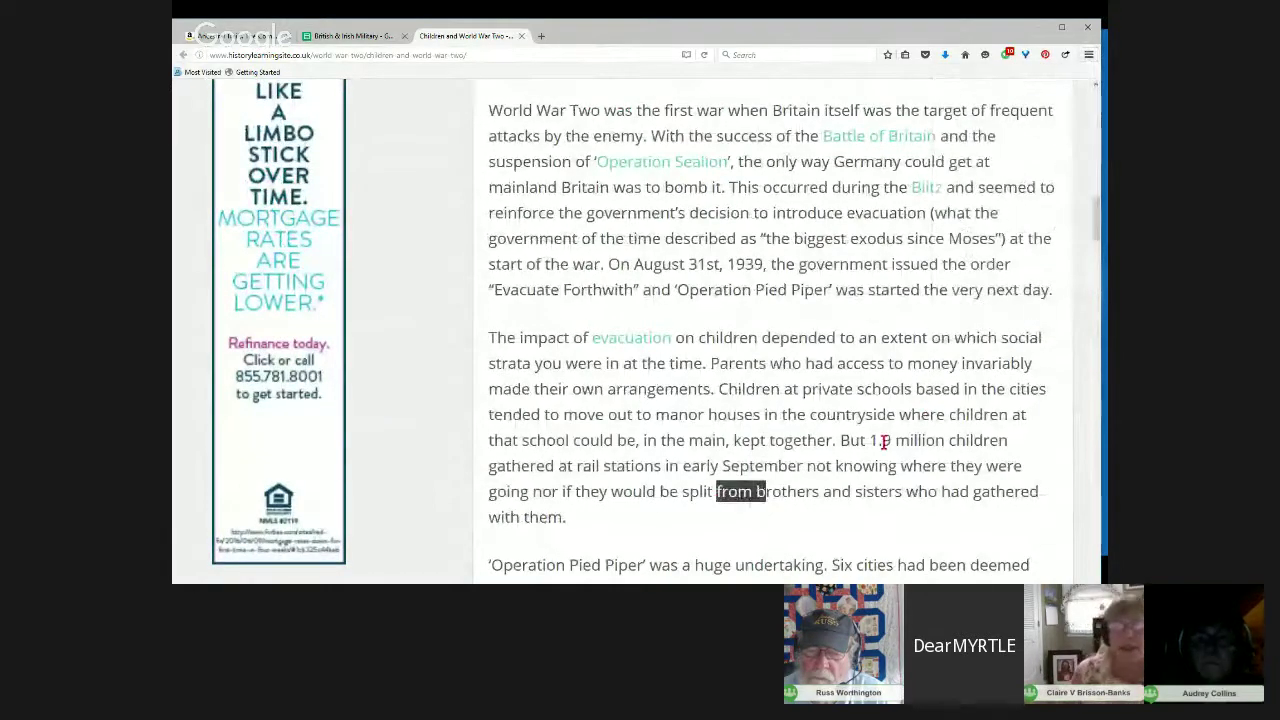
{"action": "left_click_drag", "start_coordinate": [1090, 209], "coordinate": [1096, 243]}
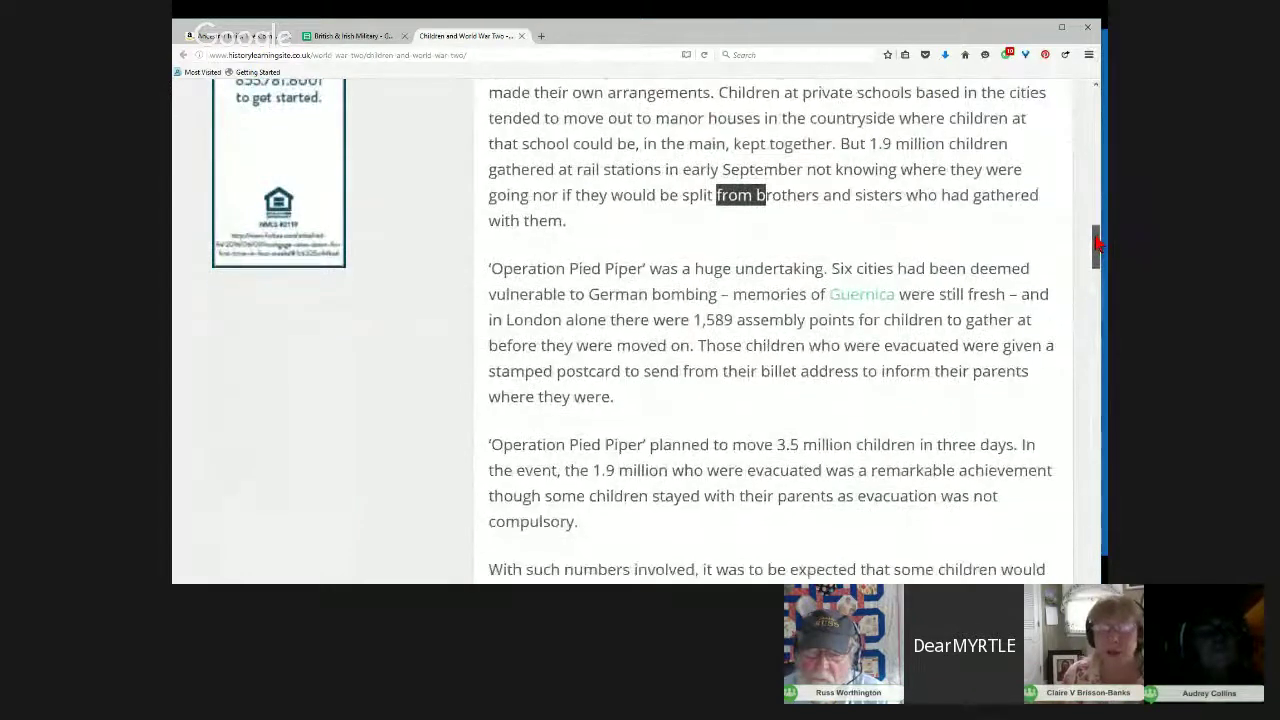
{"action": "left_click", "coordinate": [881, 241]}
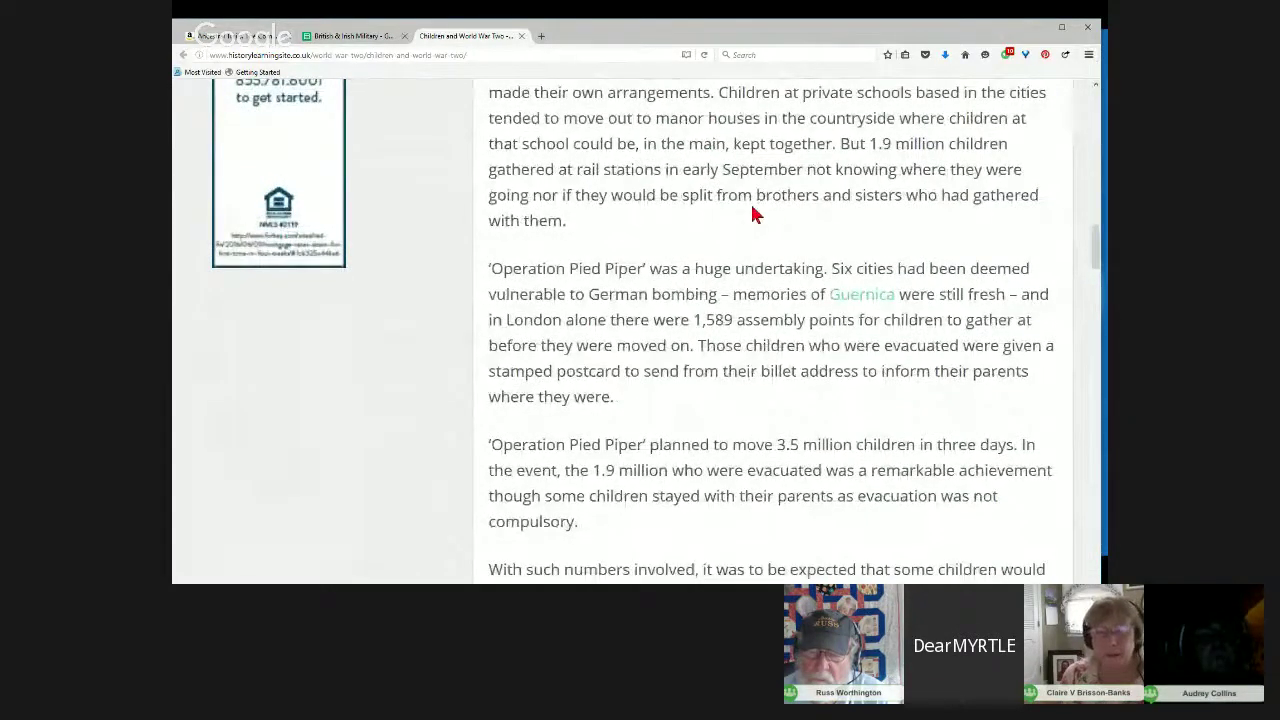
{"action": "scroll", "coordinate": [848, 404], "scroll_direction": "down", "scroll_amount": 3}
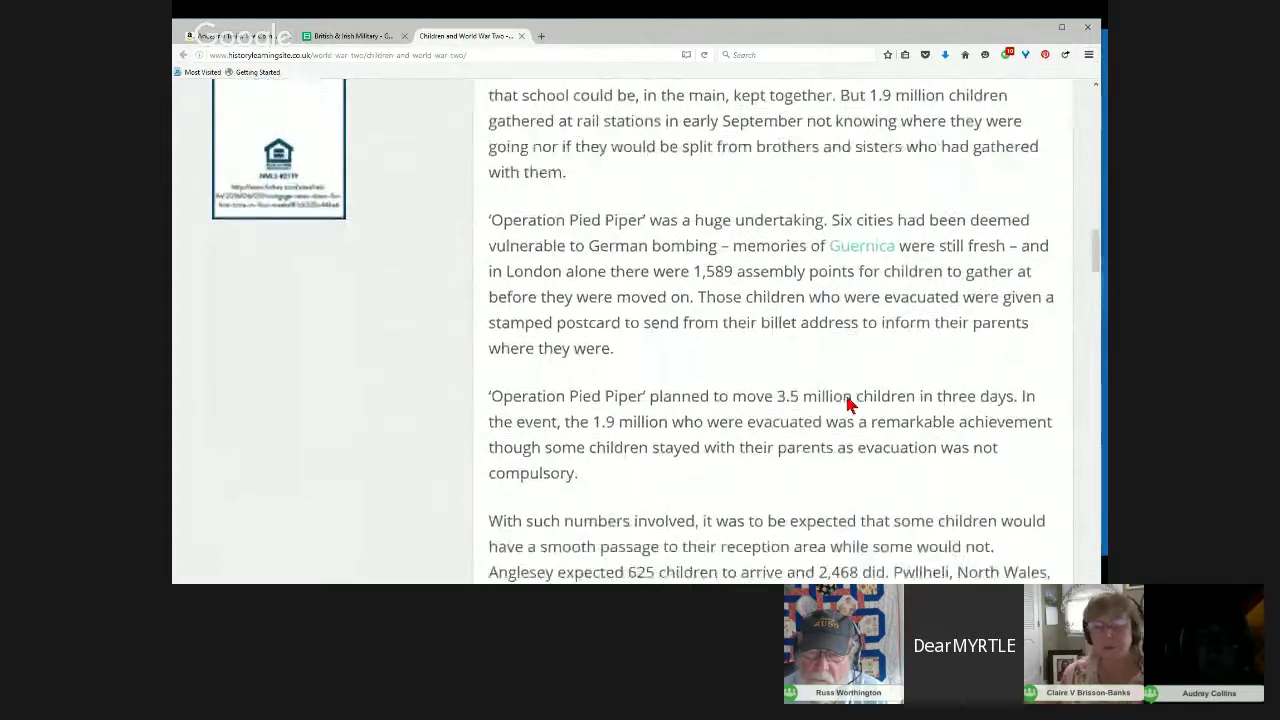
{"action": "scroll", "coordinate": [847, 405], "scroll_direction": "down", "scroll_amount": 3}
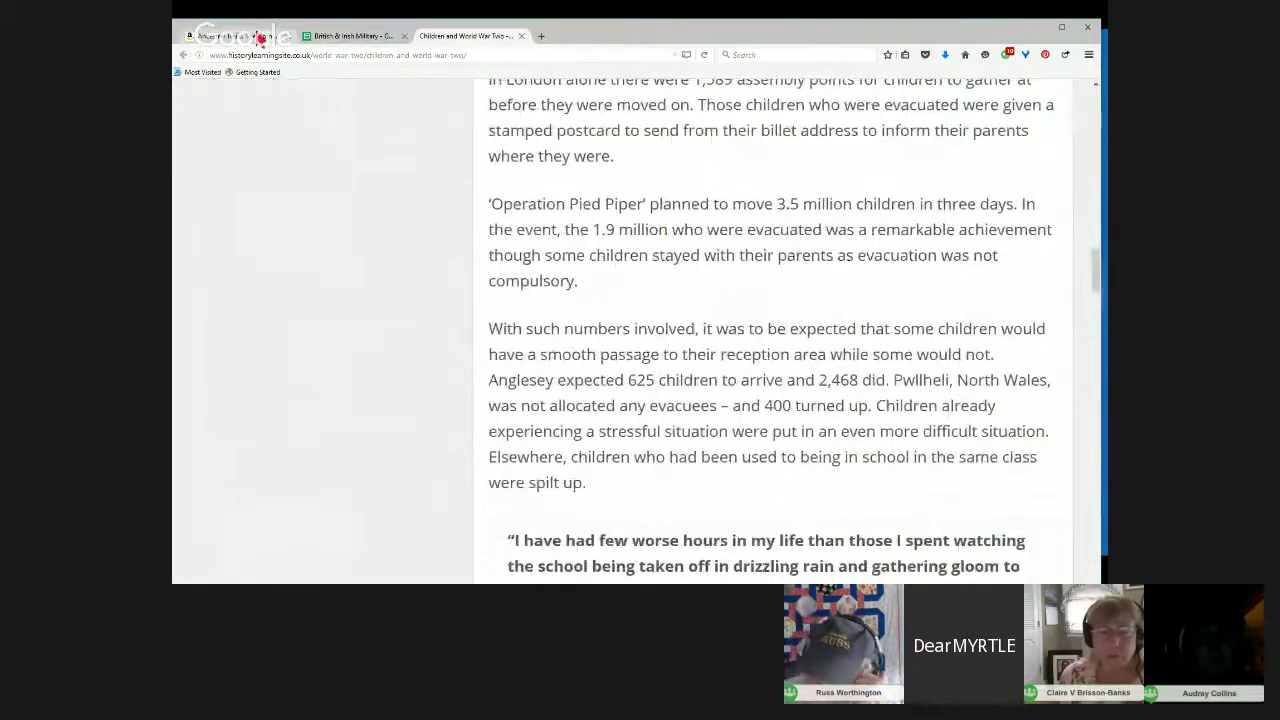
Step: Glance at the Ancestral Trails and spreadsheet tabs, then return to the article's top
{"action": "left_click", "coordinate": [256, 37]}
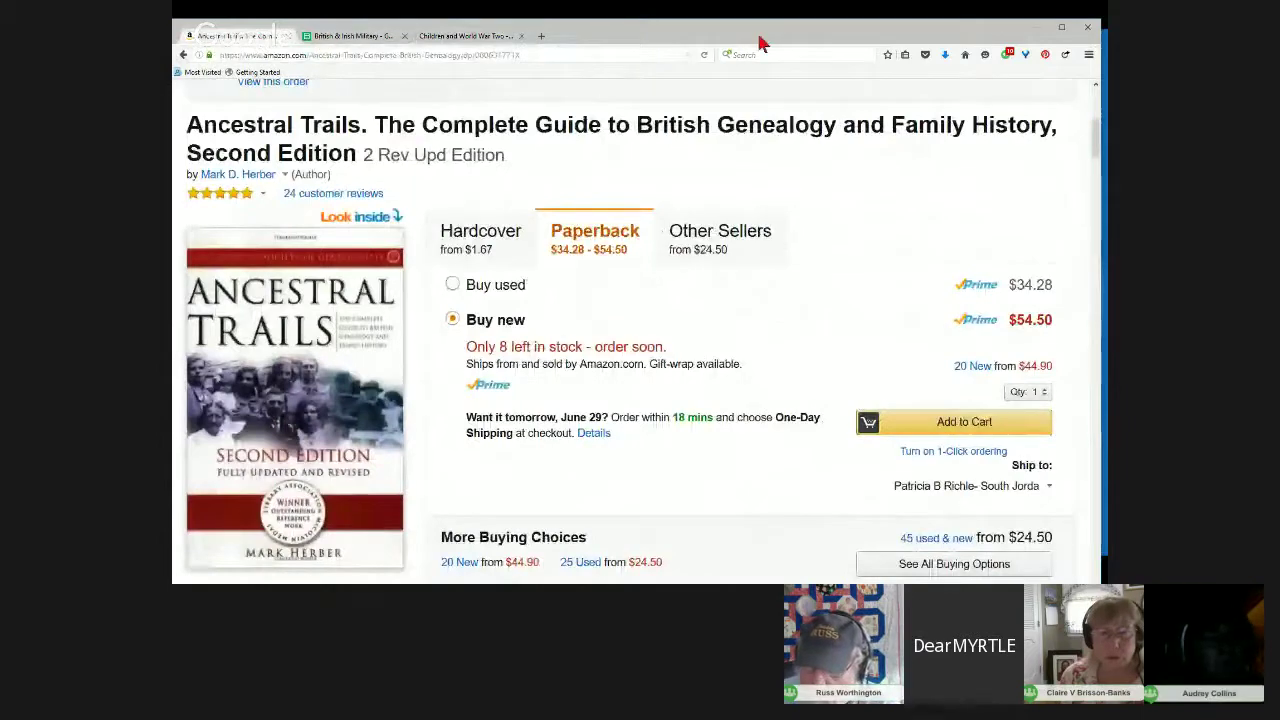
{"action": "left_click", "coordinate": [320, 35]}
{"action": "left_click", "coordinate": [460, 36]}
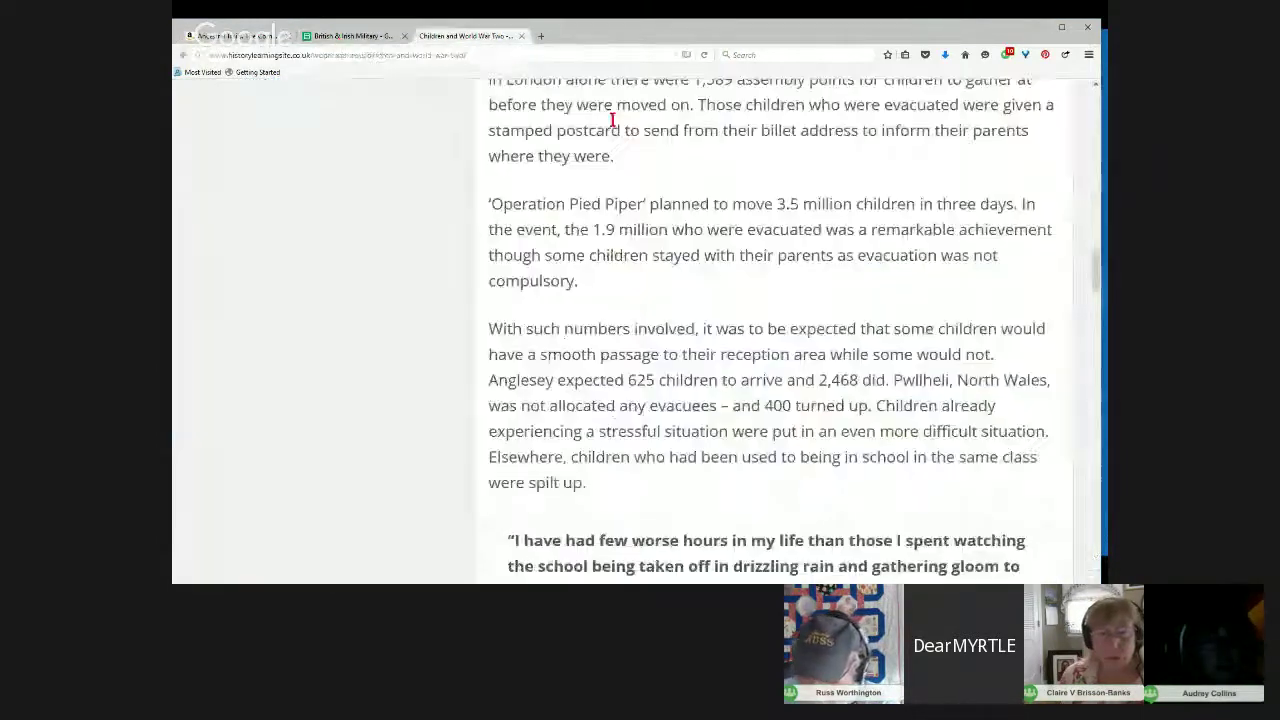
{"action": "scroll", "coordinate": [935, 309], "scroll_direction": "up", "scroll_amount": 15}
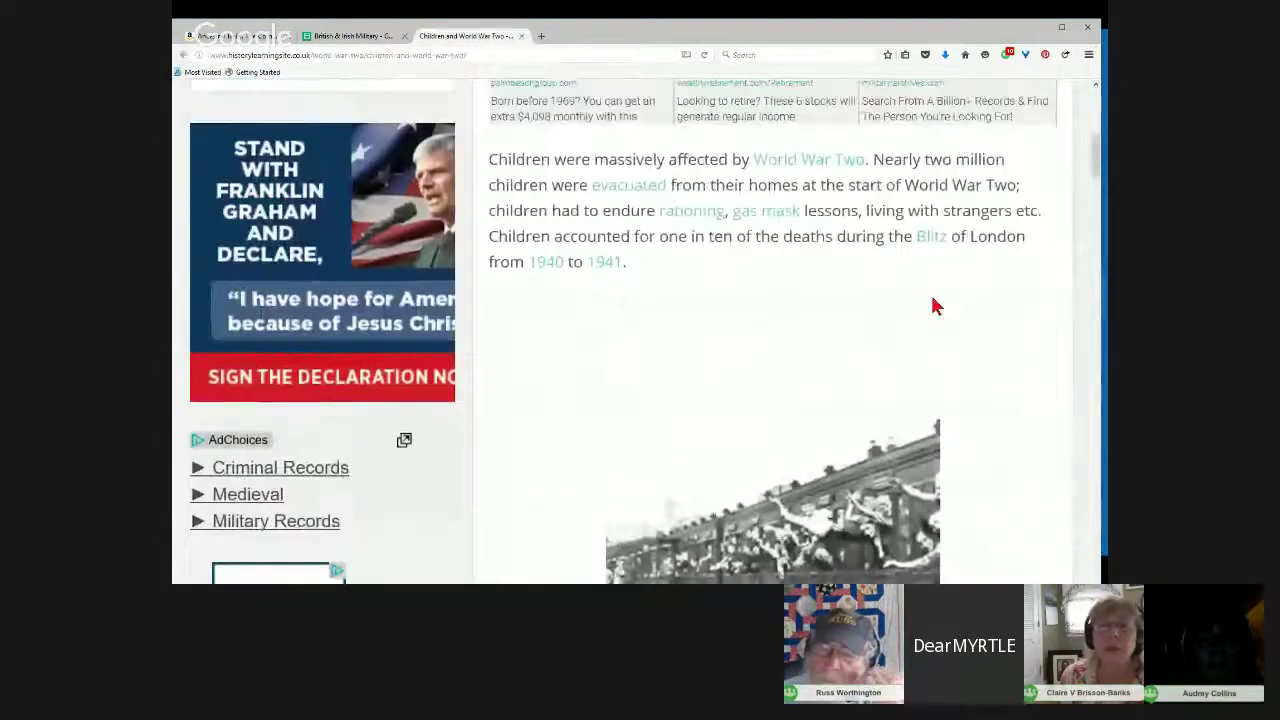
{"action": "scroll", "coordinate": [935, 305], "scroll_direction": "down", "scroll_amount": 3}
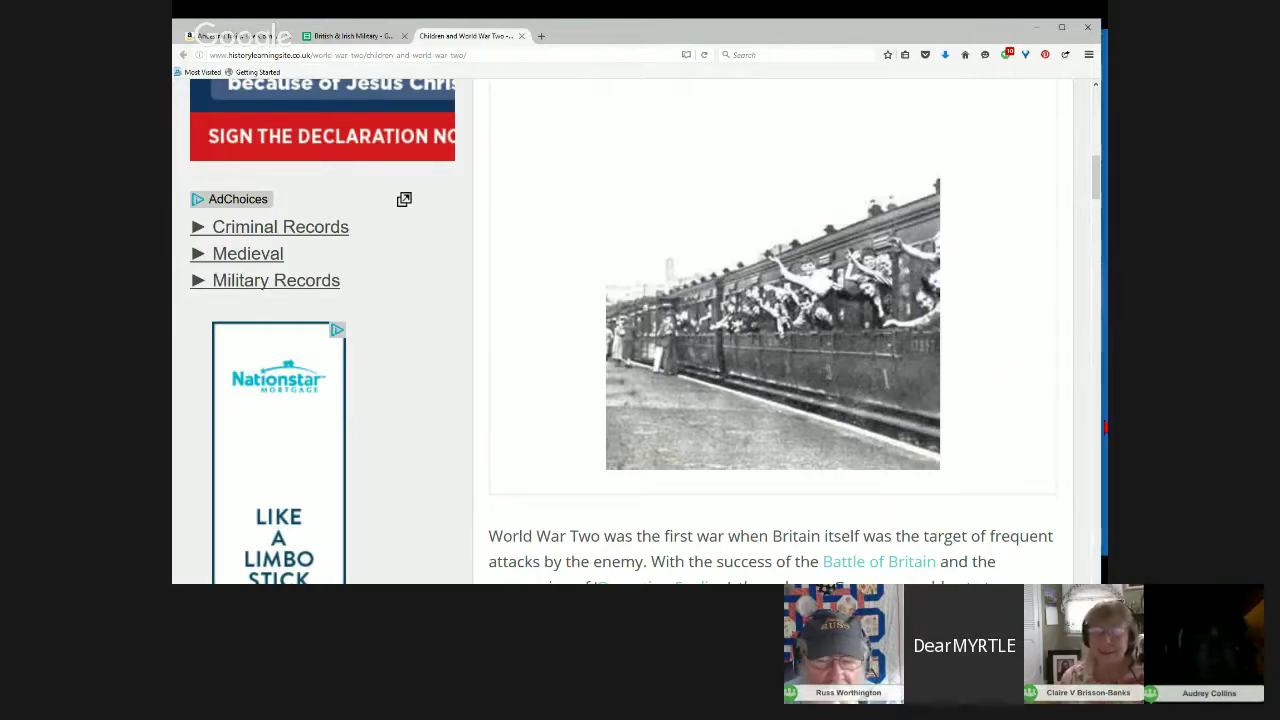
{"action": "left_click_drag", "start_coordinate": [1098, 195], "coordinate": [1097, 196]}
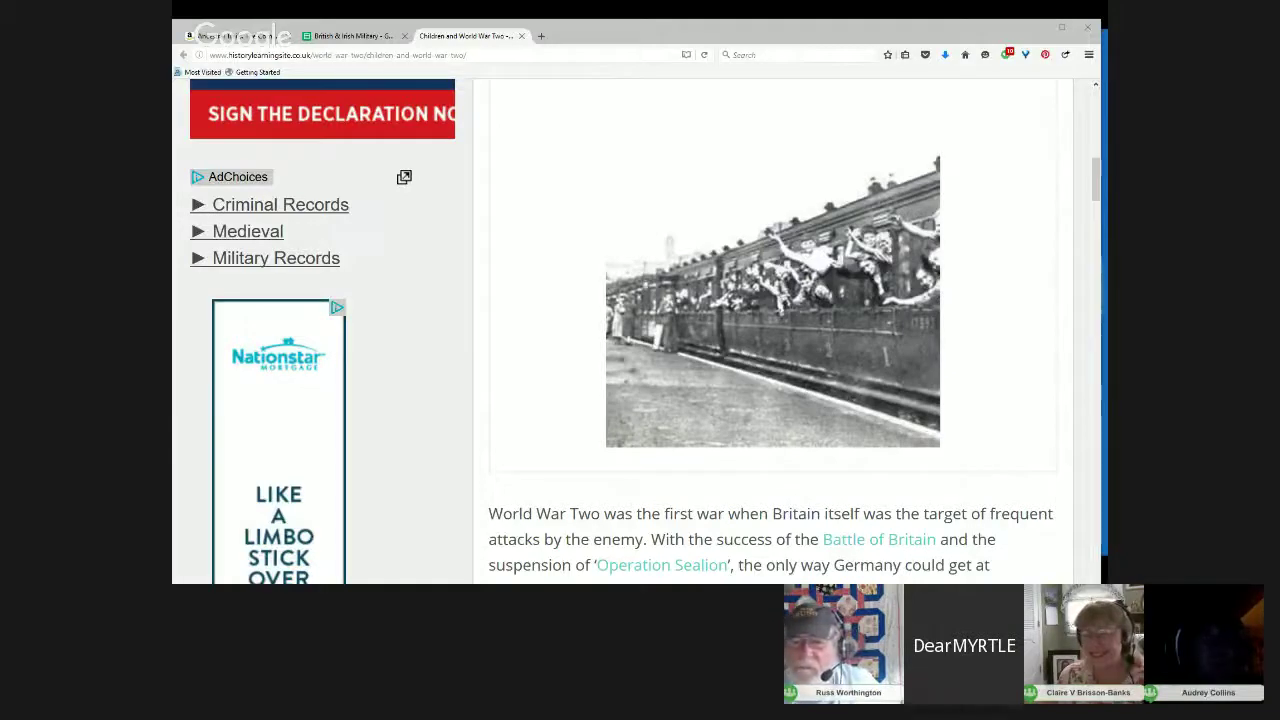
{"action": "mouse_move", "coordinate": [699, 246]}
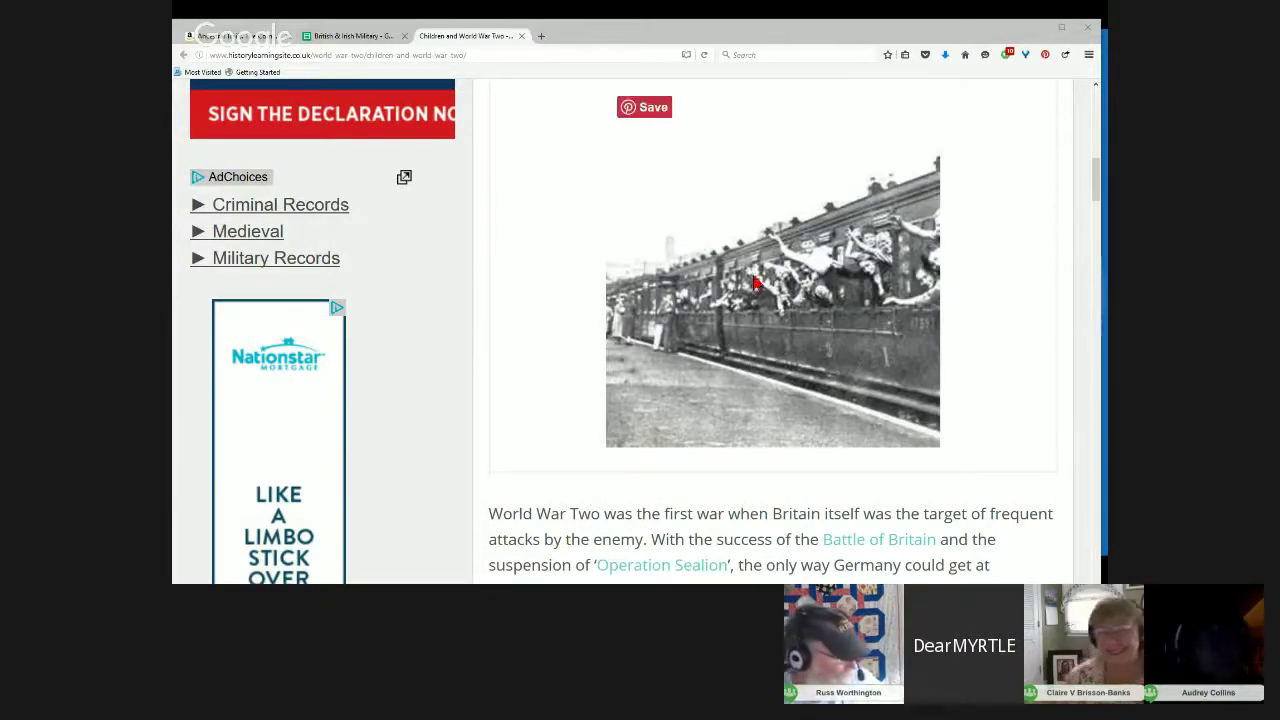
{"action": "scroll", "coordinate": [1097, 185], "scroll_direction": "up", "scroll_amount": 1}
{"action": "scroll", "coordinate": [1097, 185], "scroll_direction": "down", "scroll_amount": 2}
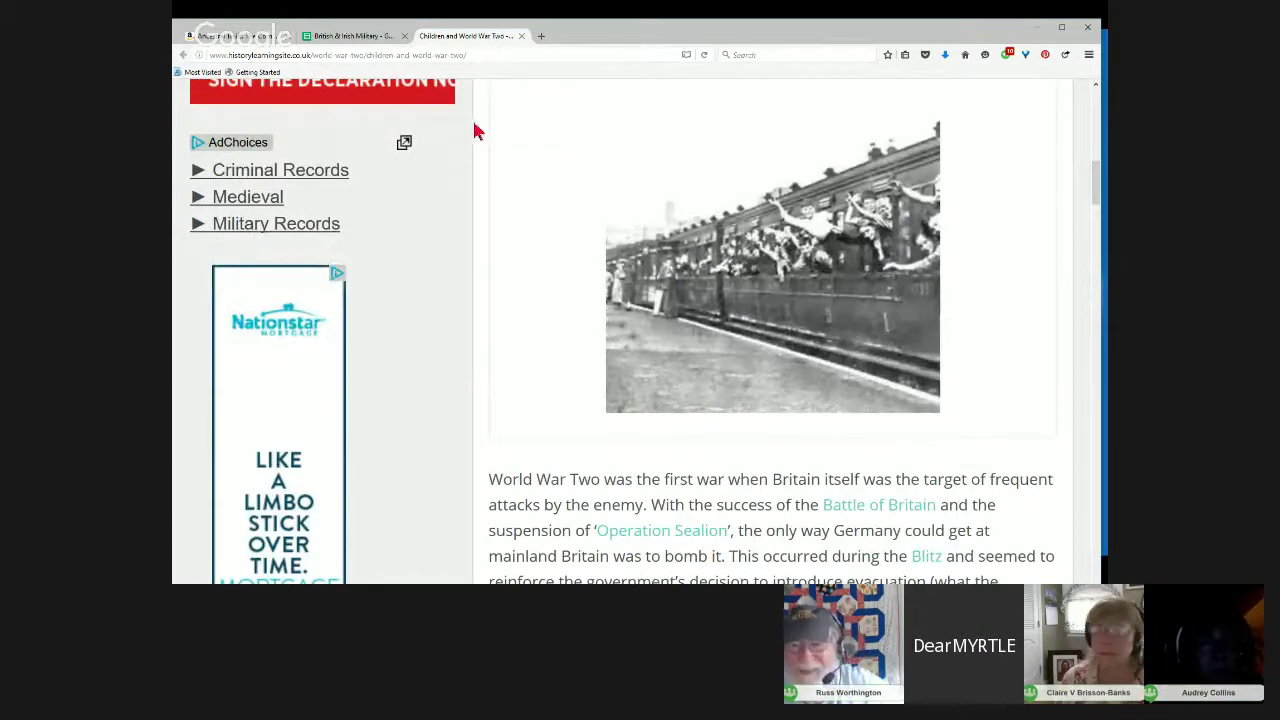
Step: Show the British & Irish Military Over View sheet full-screen and open the SP 87 Discovery link
{"action": "left_click", "coordinate": [341, 38]}
{"action": "left_click", "coordinate": [374, 503]}
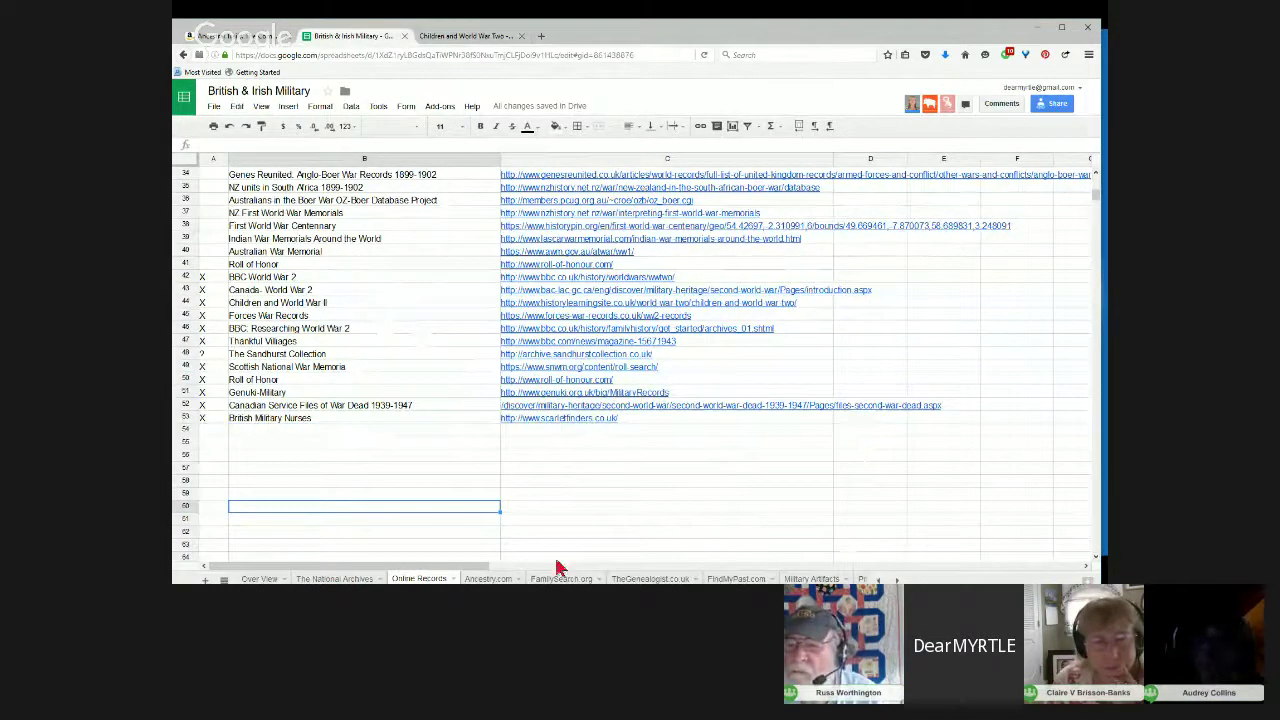
{"action": "left_click", "coordinate": [258, 579]}
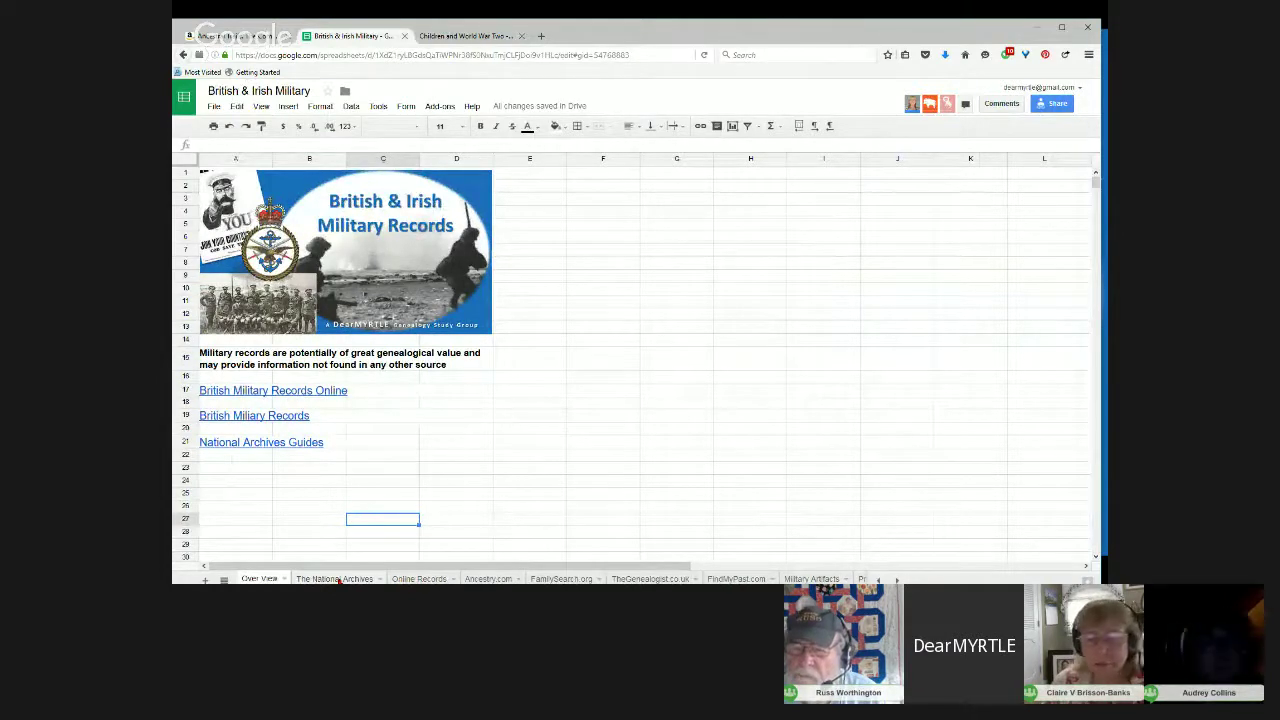
{"action": "left_click", "coordinate": [1061, 27]}
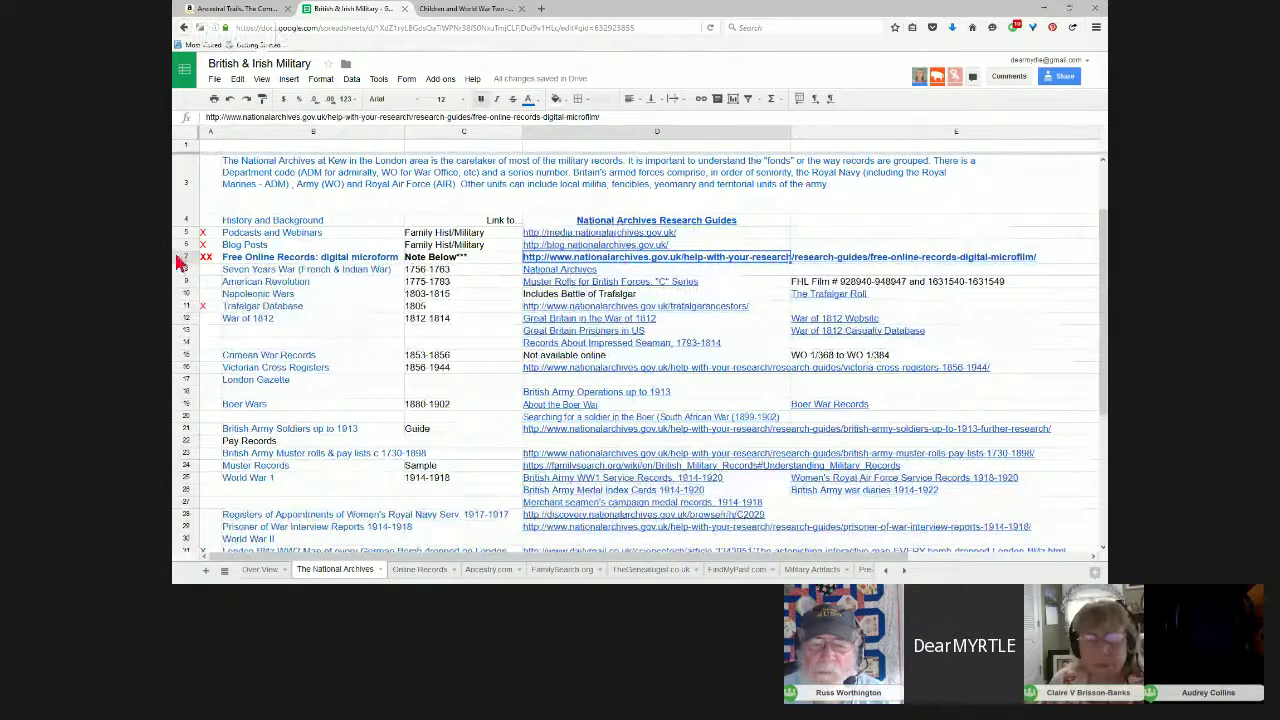
{"action": "mouse_move", "coordinate": [667, 262]}
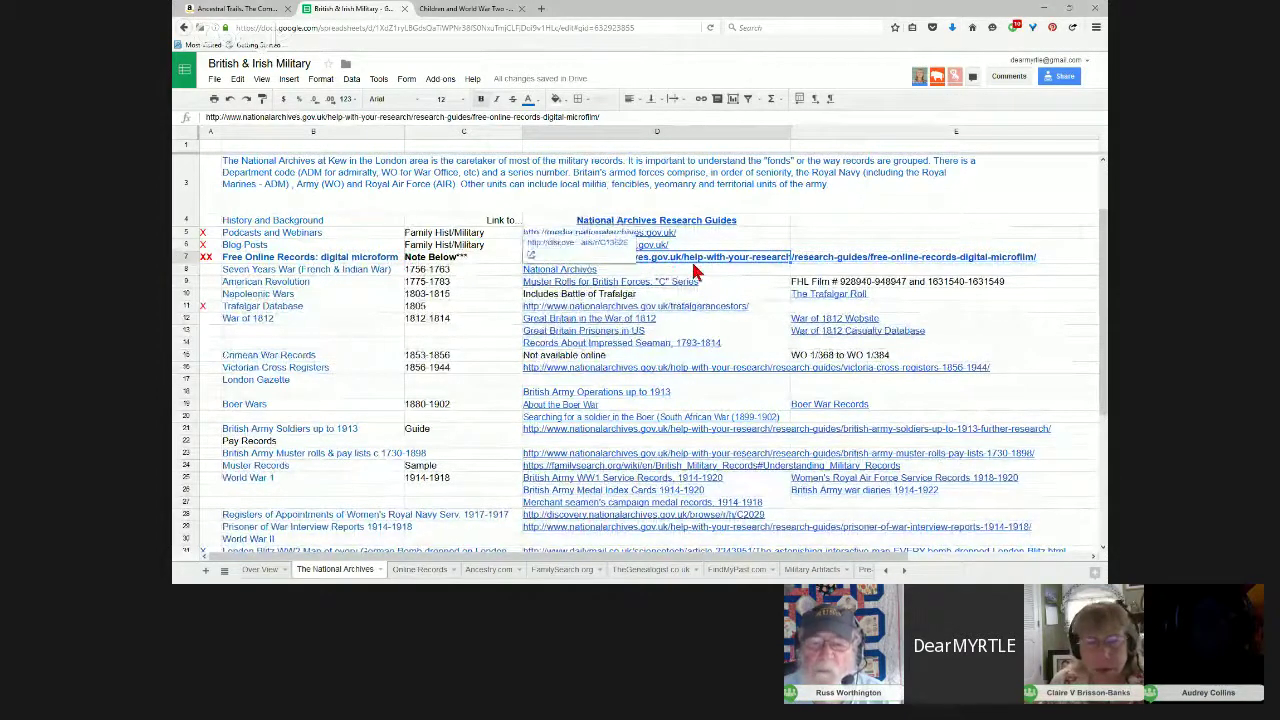
{"action": "left_click", "coordinate": [594, 247]}
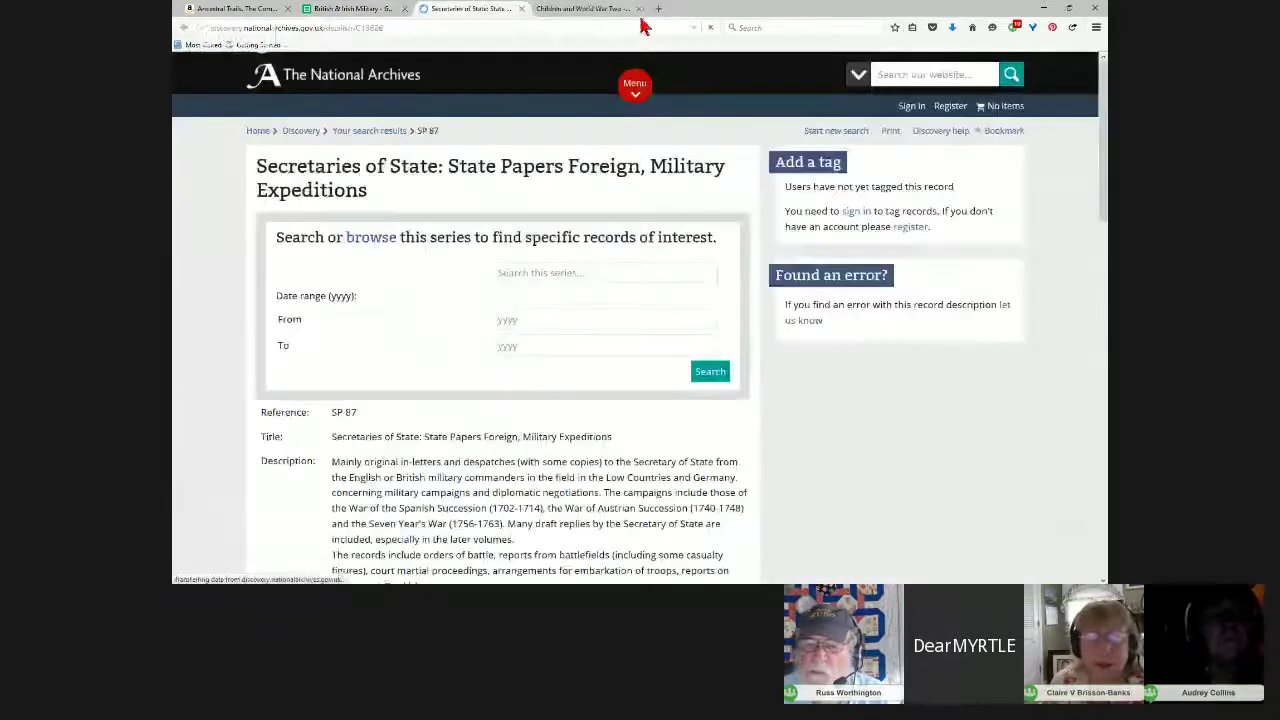
Step: Close the Children and World War Two tab and go from the SP 87 record to Discovery home
{"action": "left_click", "coordinate": [639, 8]}
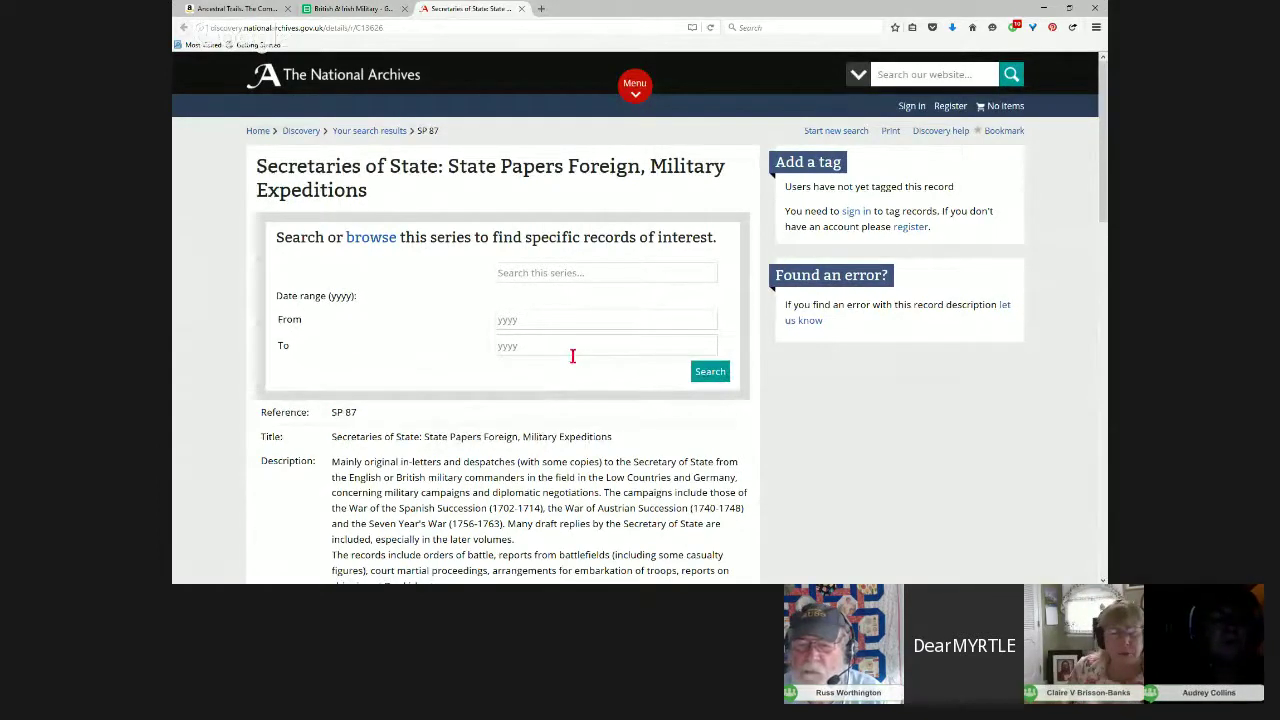
{"action": "left_click_drag", "start_coordinate": [369, 191], "coordinate": [257, 164]}
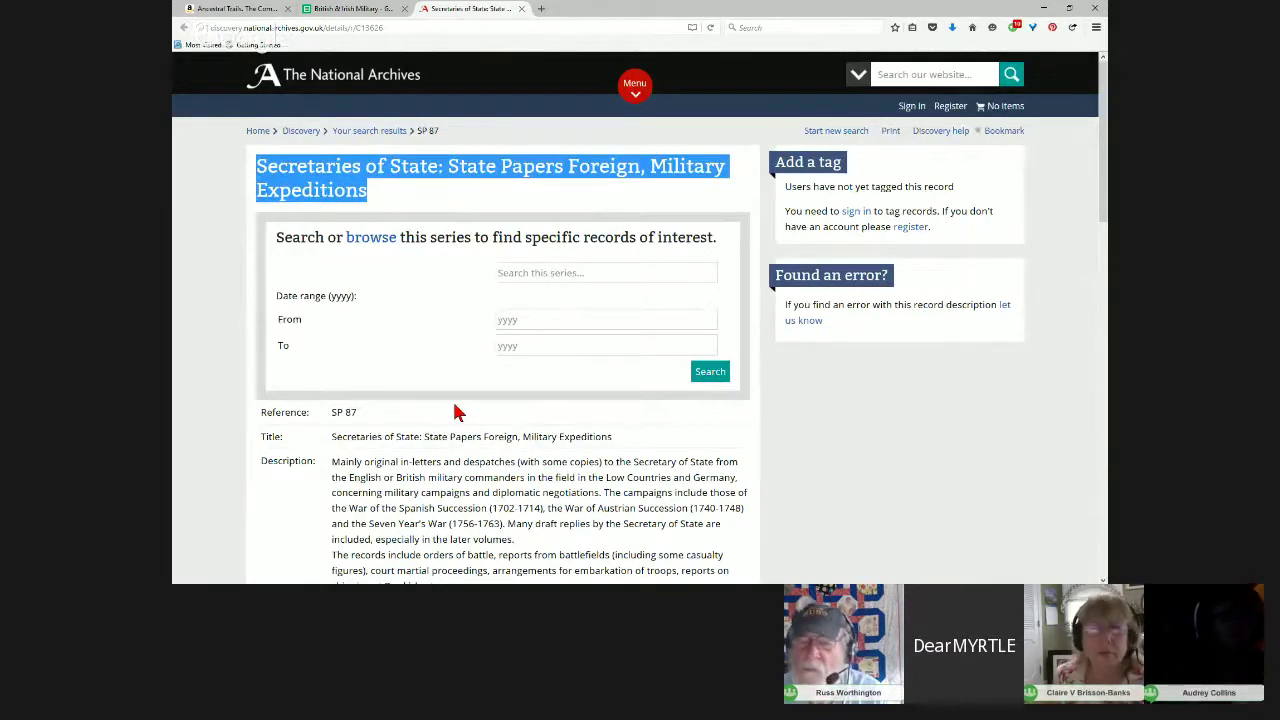
{"action": "left_click", "coordinate": [306, 137]}
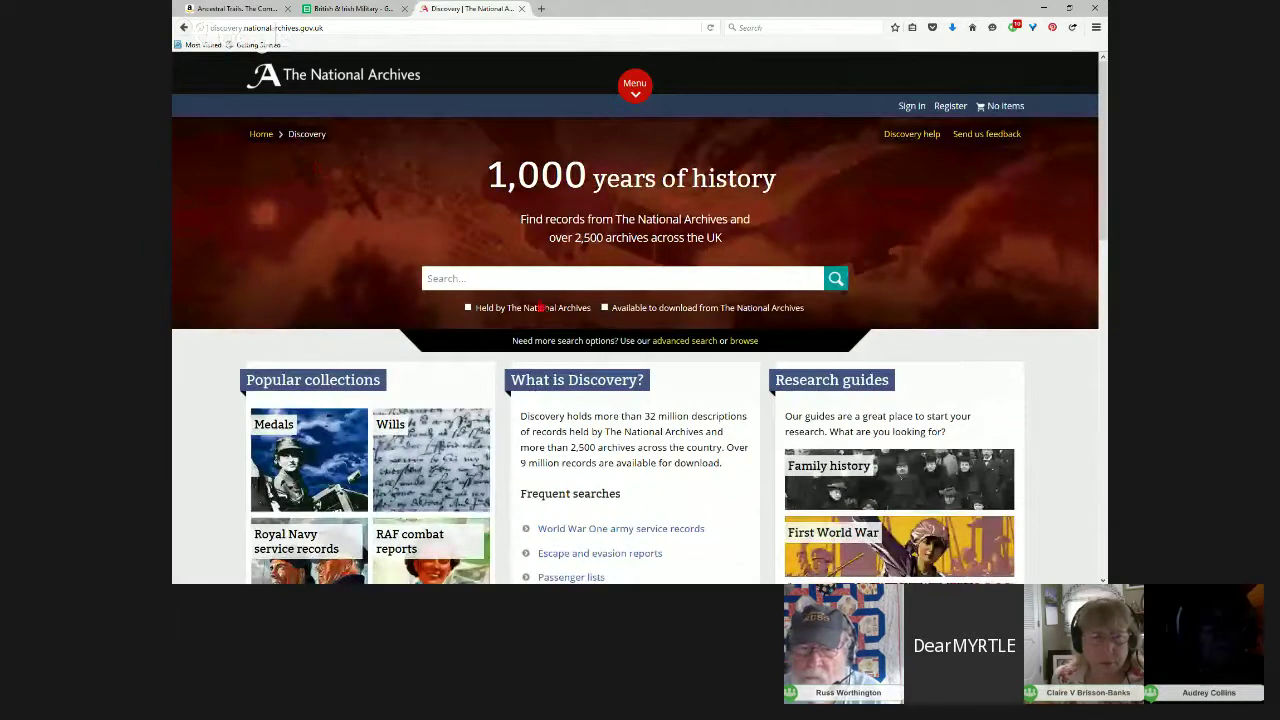
Step: Search Discovery for wo 65 and open the War Office: Printed Annual Army Lists series
{"action": "left_click", "coordinate": [481, 277]}
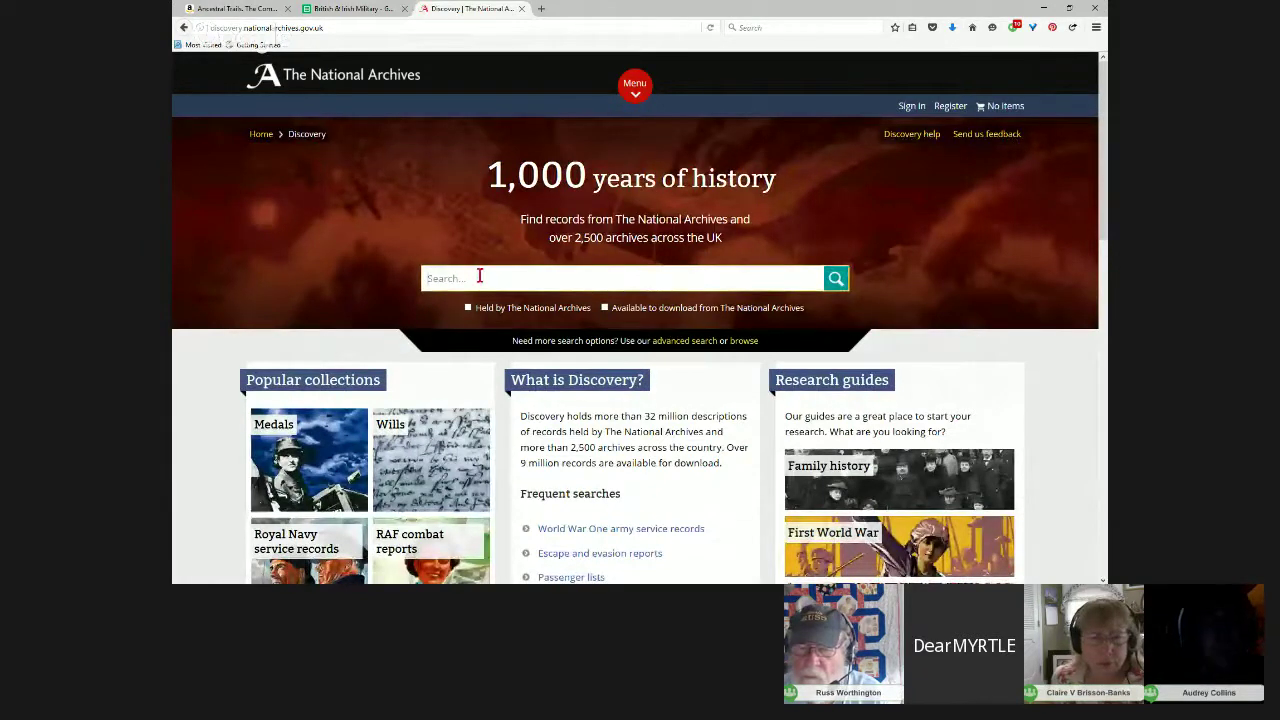
{"action": "type", "text": "W"}
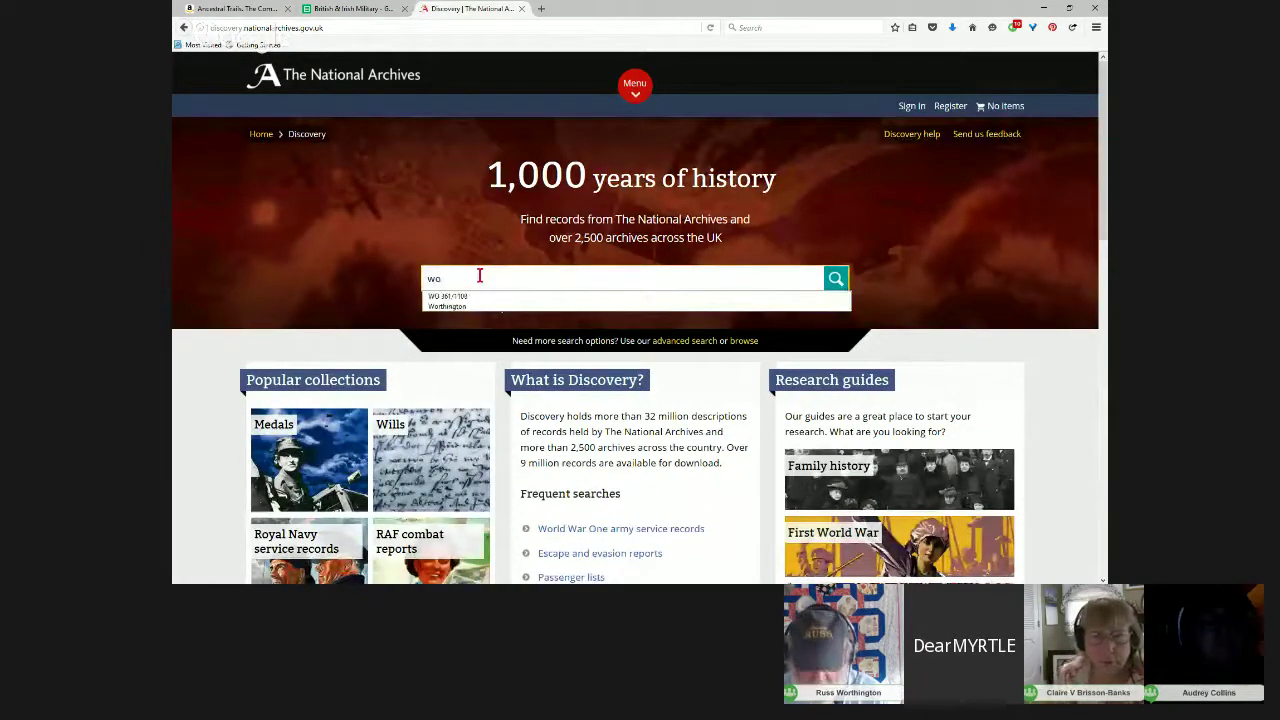
{"action": "type", "text": "o65"}
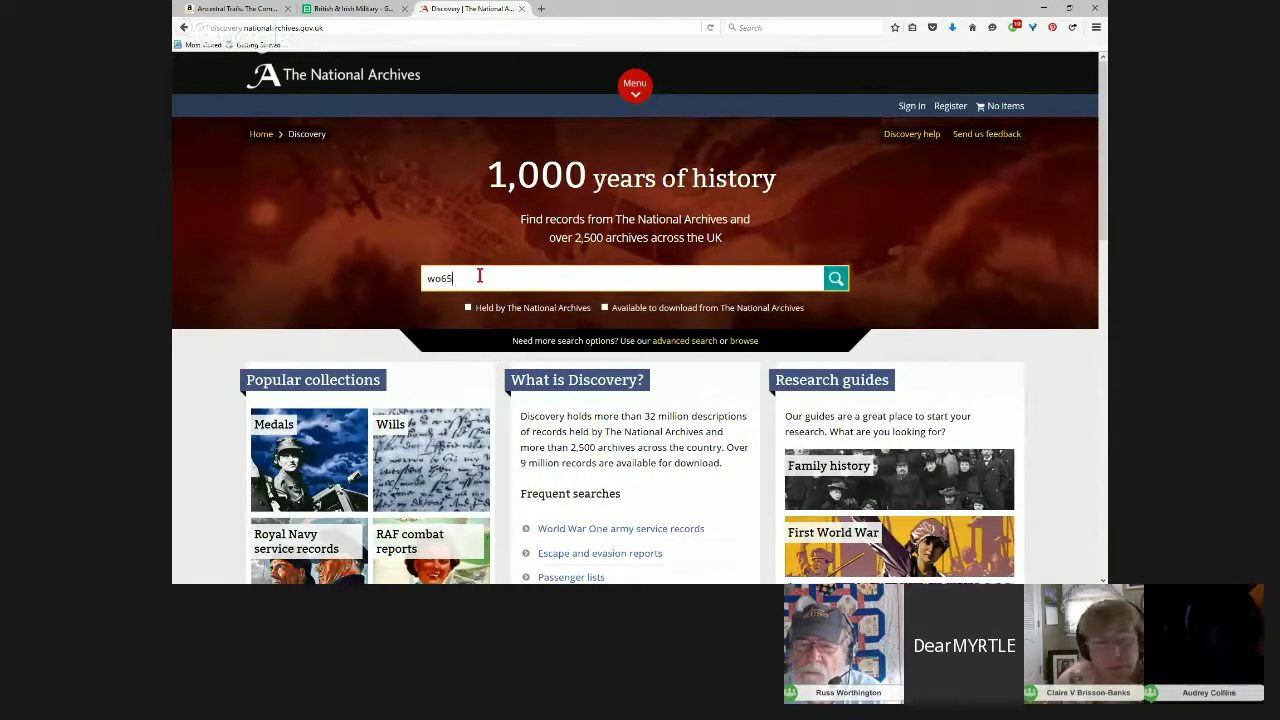
{"action": "type", "text": "65"}
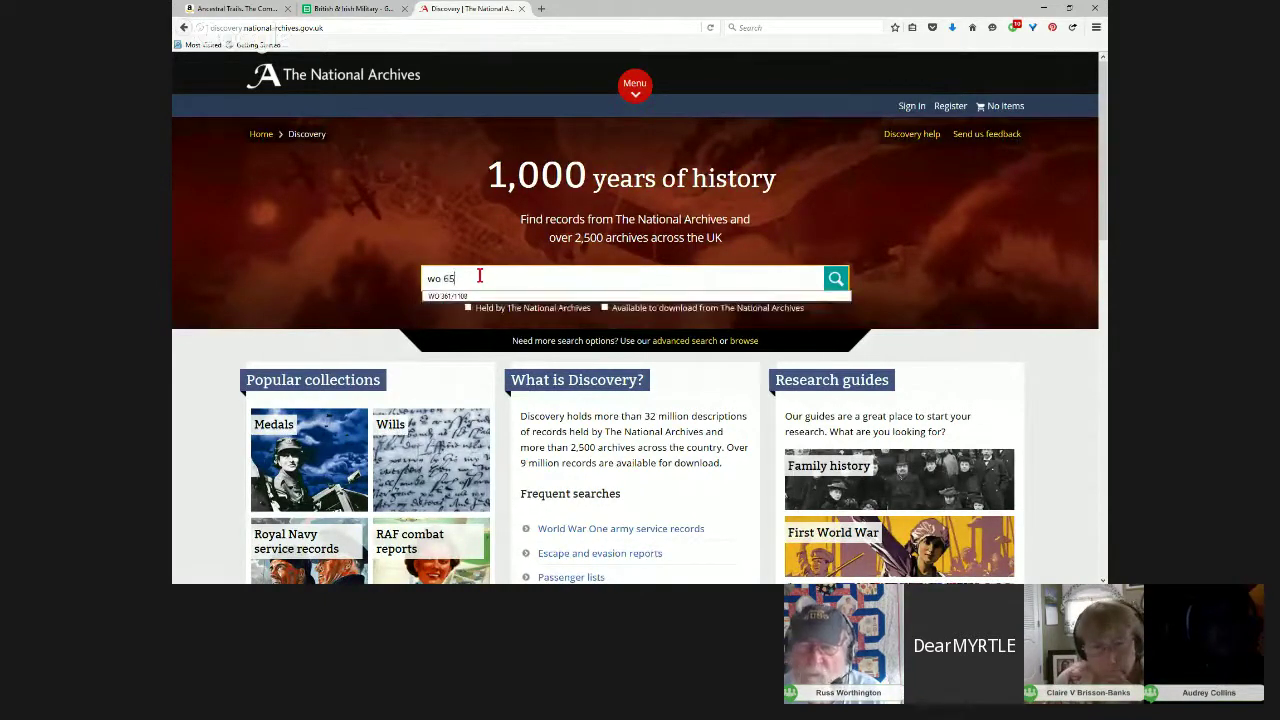
{"action": "key", "text": "Return"}
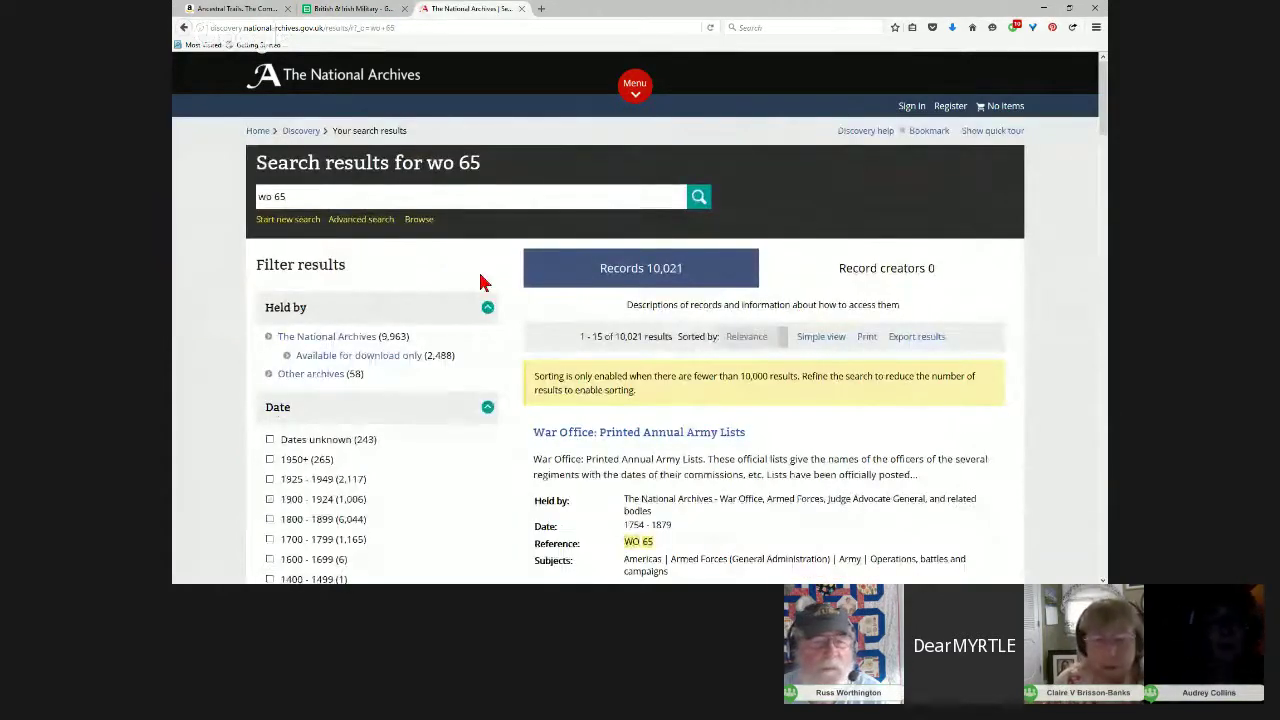
{"action": "scroll", "coordinate": [717, 479], "scroll_direction": "down", "scroll_amount": 2}
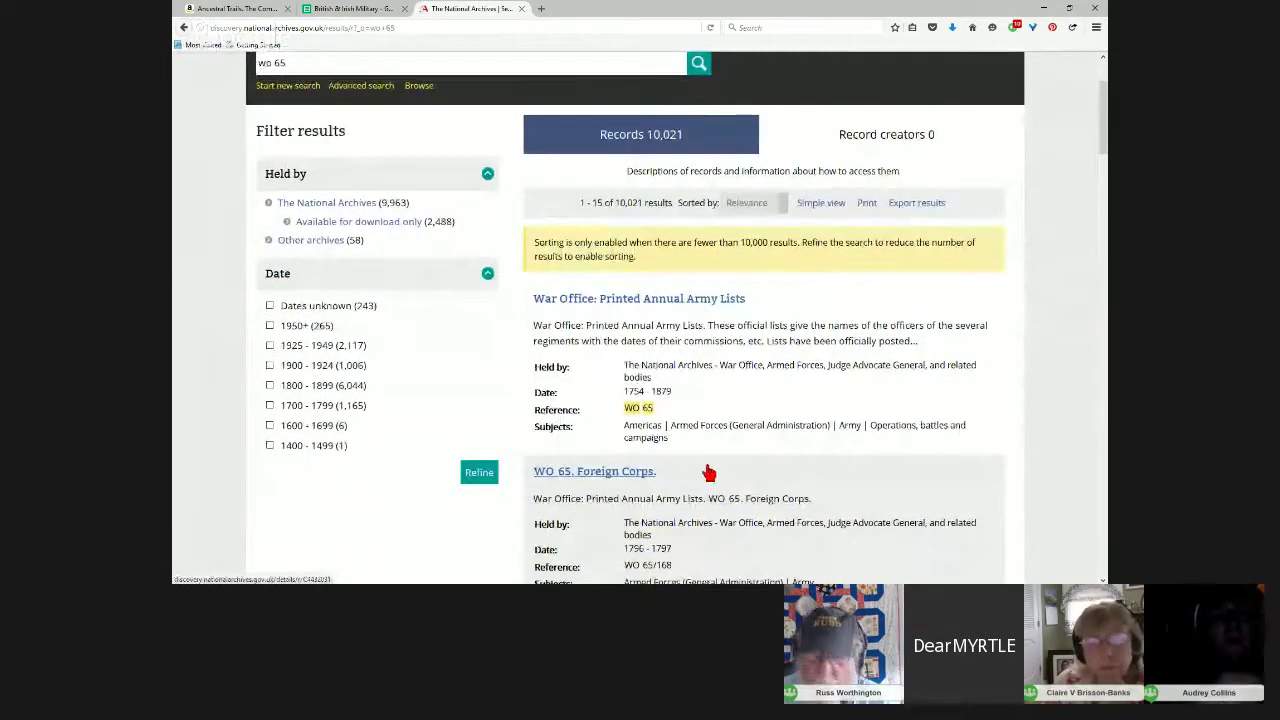
{"action": "left_click", "coordinate": [620, 301]}
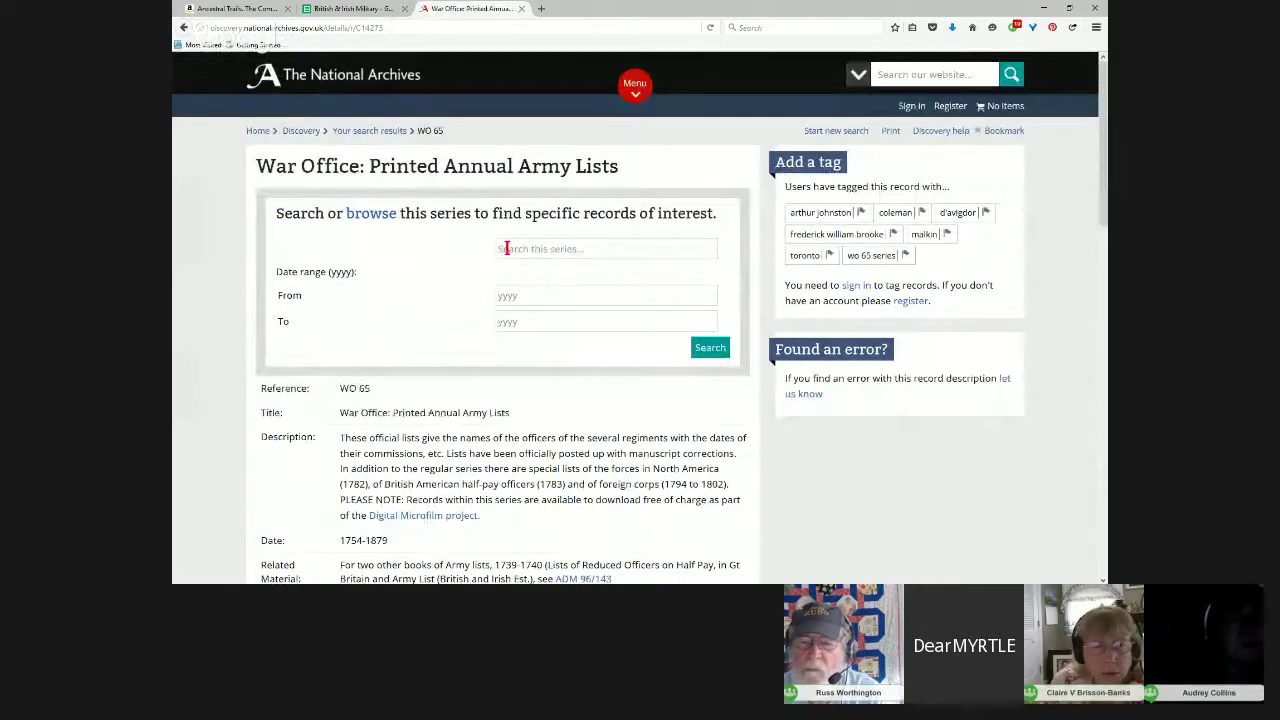
Step: Search the series from 1875 onward, yielding six records
{"action": "scroll", "coordinate": [560, 466], "scroll_direction": "down", "scroll_amount": 3}
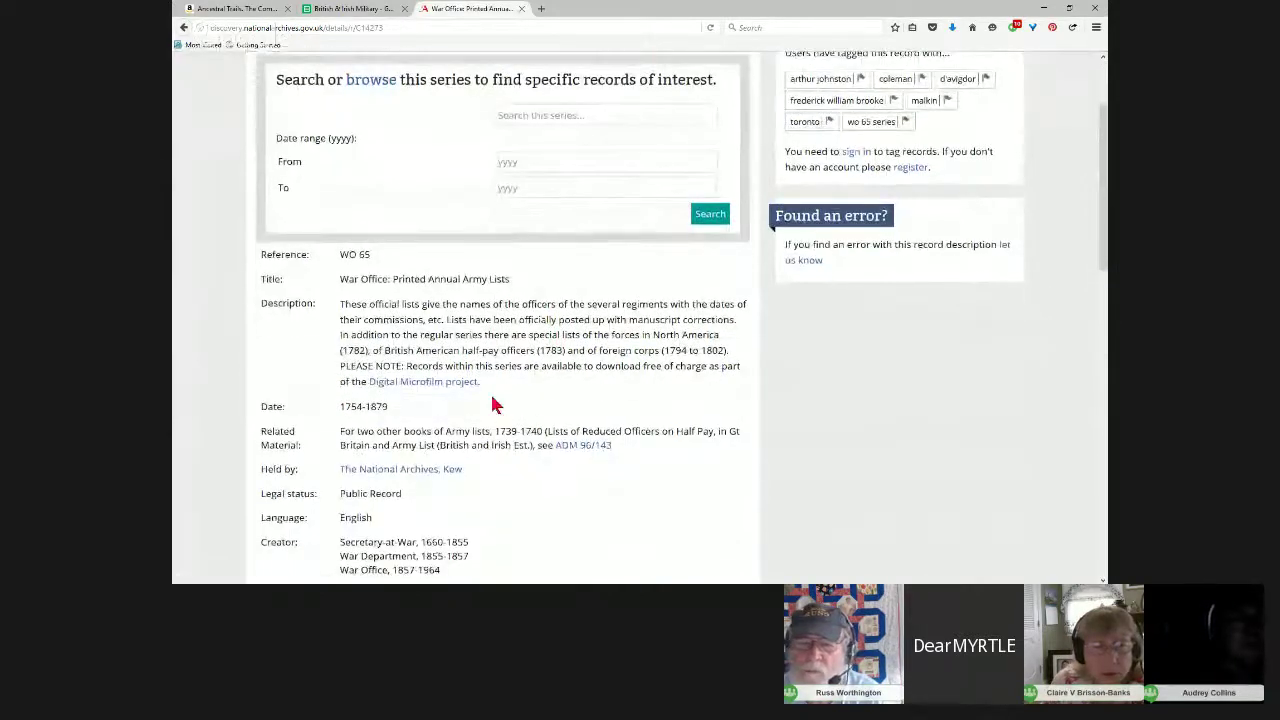
{"action": "left_click_drag", "start_coordinate": [485, 385], "coordinate": [340, 346]}
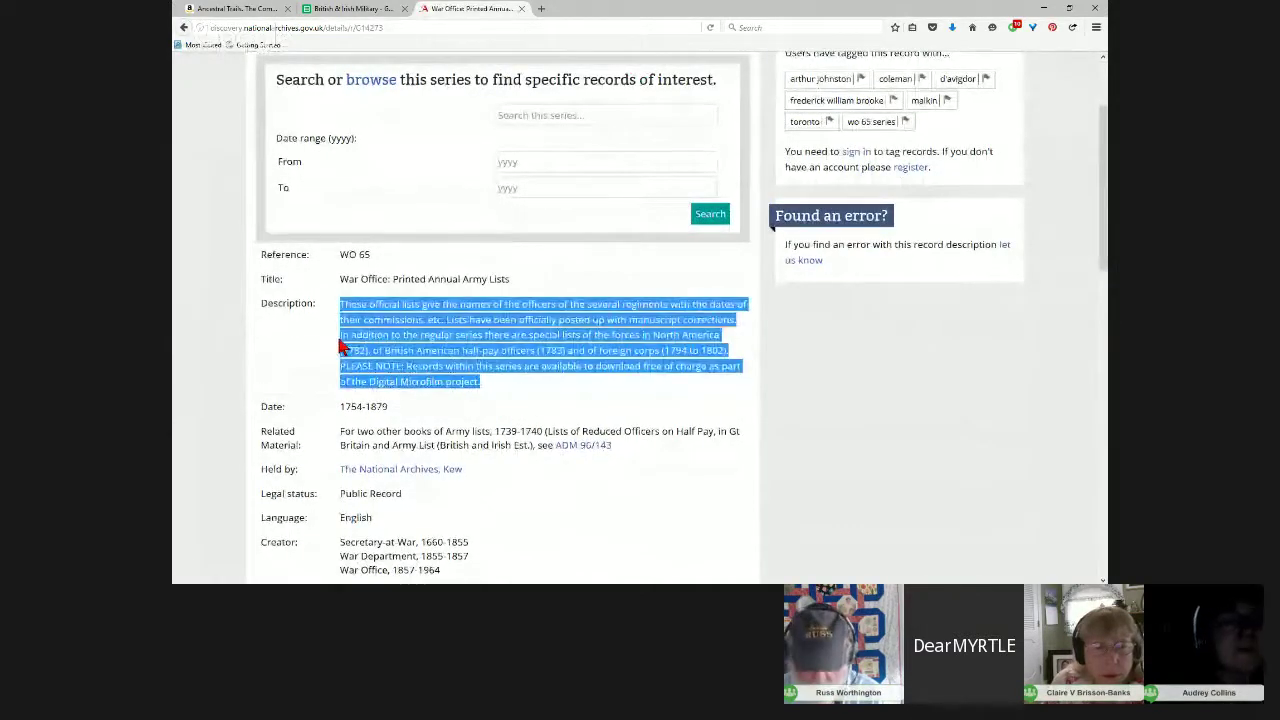
{"action": "left_click", "coordinate": [549, 518]}
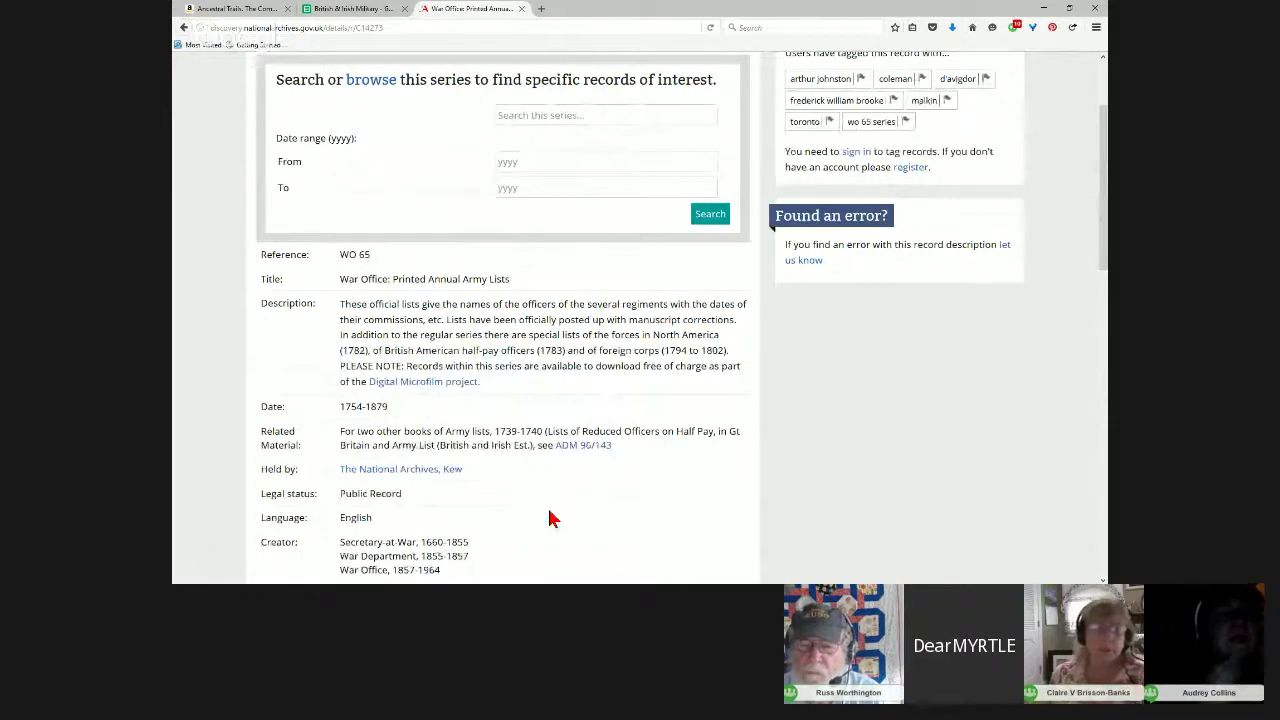
{"action": "scroll", "coordinate": [549, 518], "scroll_direction": "up", "scroll_amount": 1}
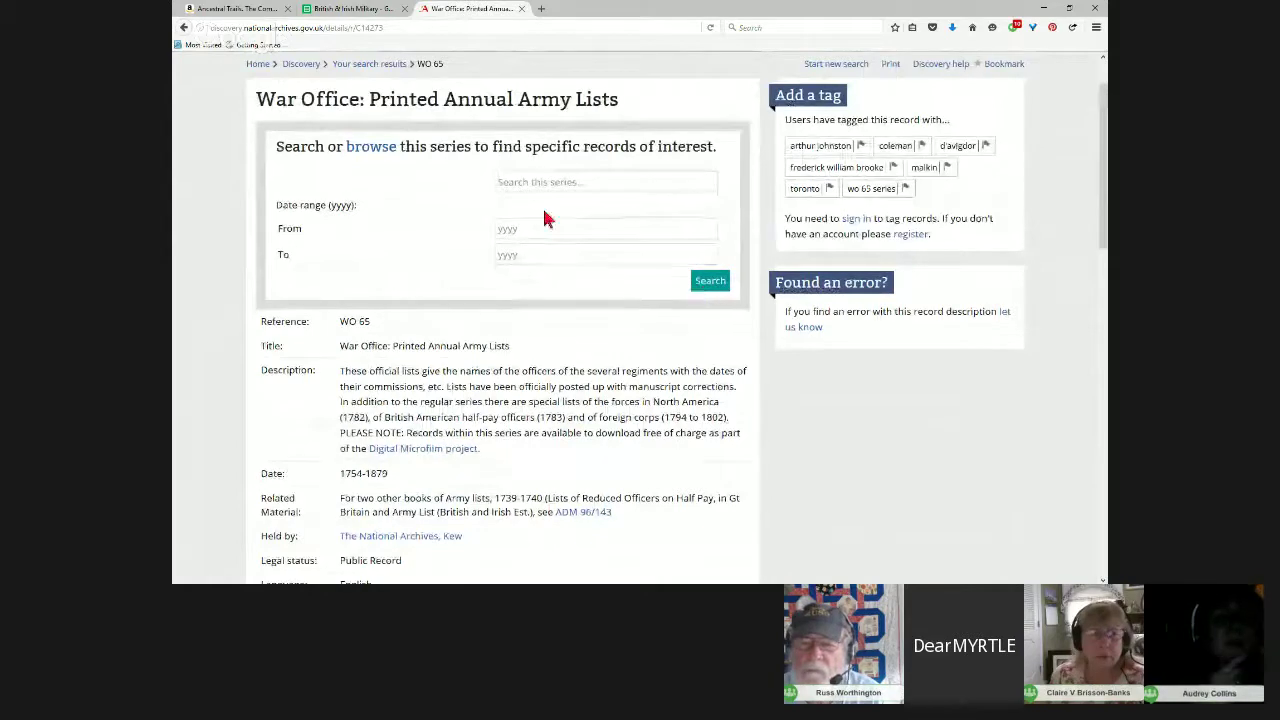
{"action": "left_click", "coordinate": [515, 227]}
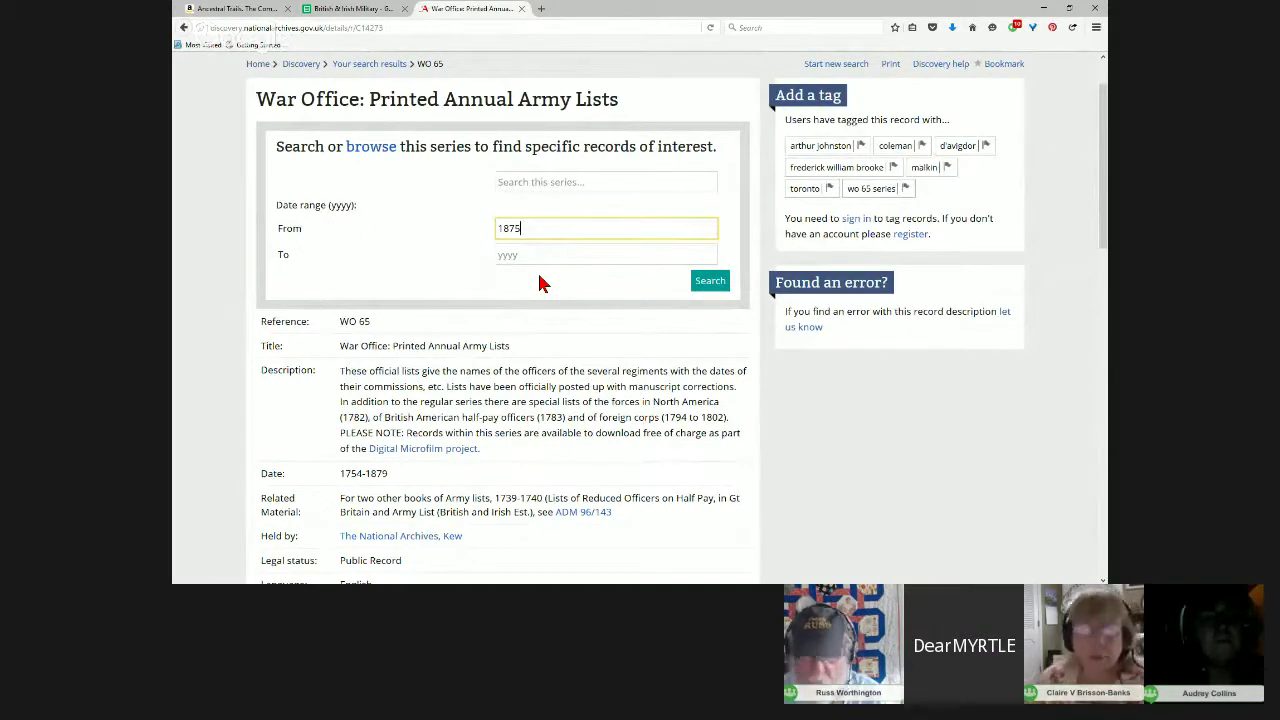
{"action": "left_click_drag", "start_coordinate": [481, 449], "coordinate": [369, 448]}
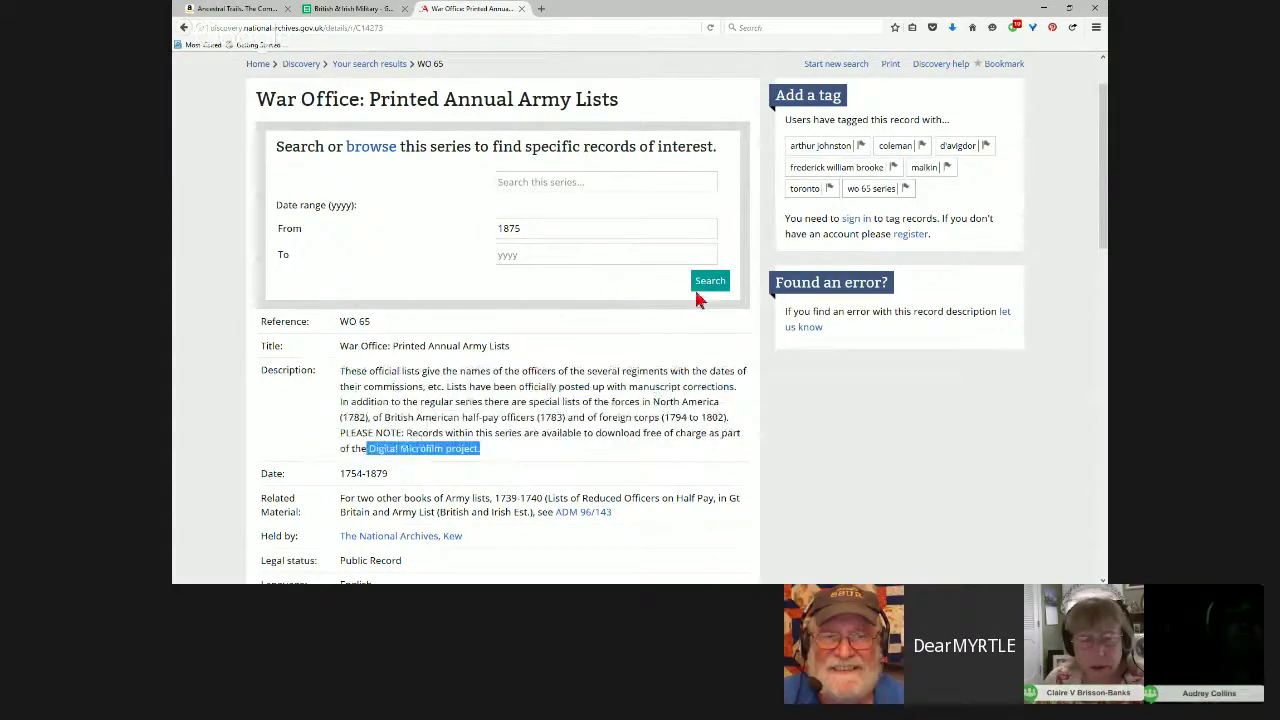
{"action": "left_click", "coordinate": [709, 284]}
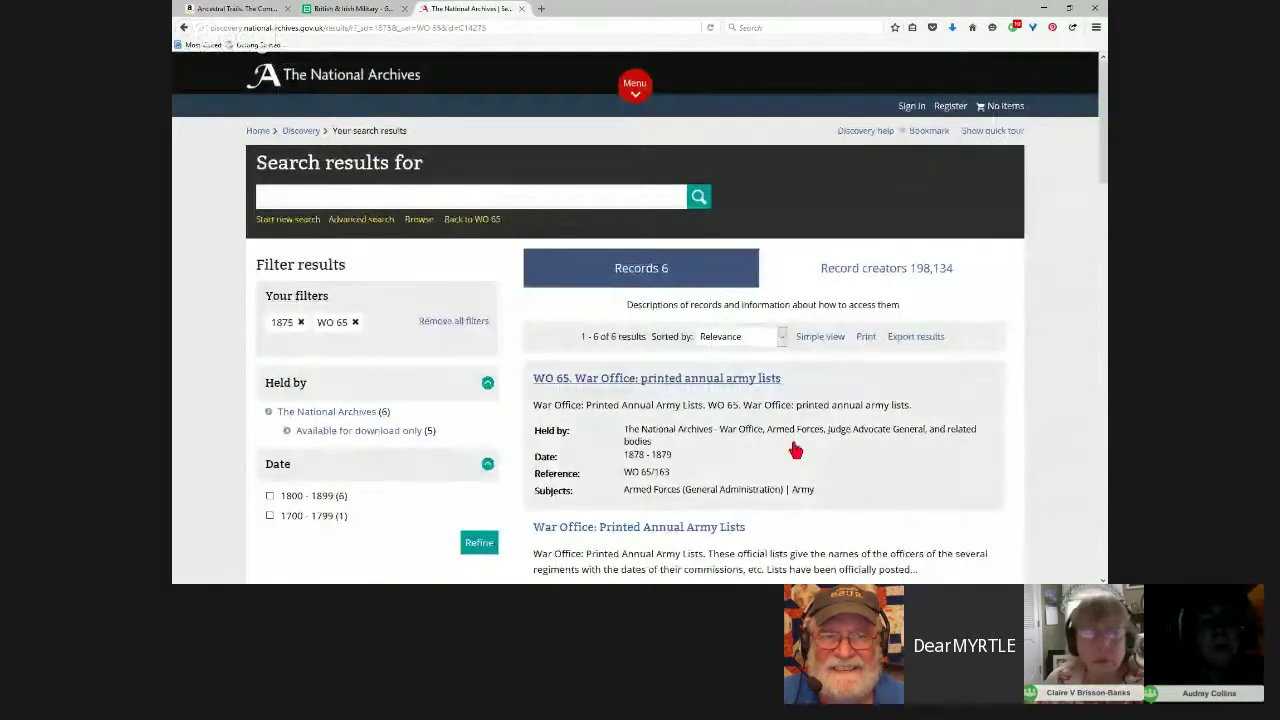
Step: Open record WO 65/163, the 1878–1879 army lists, and note its 190.5 MB free download
{"action": "scroll", "coordinate": [831, 474], "scroll_direction": "down", "scroll_amount": 3}
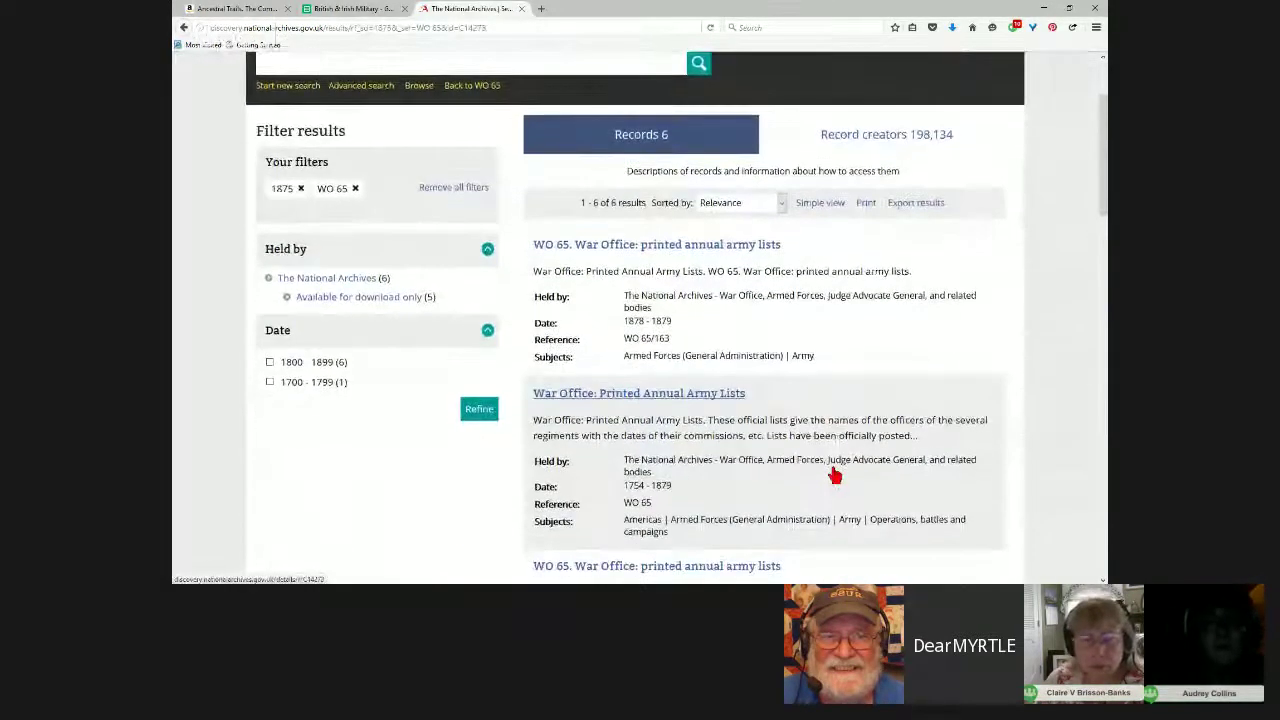
{"action": "scroll", "coordinate": [834, 474], "scroll_direction": "down", "scroll_amount": 1}
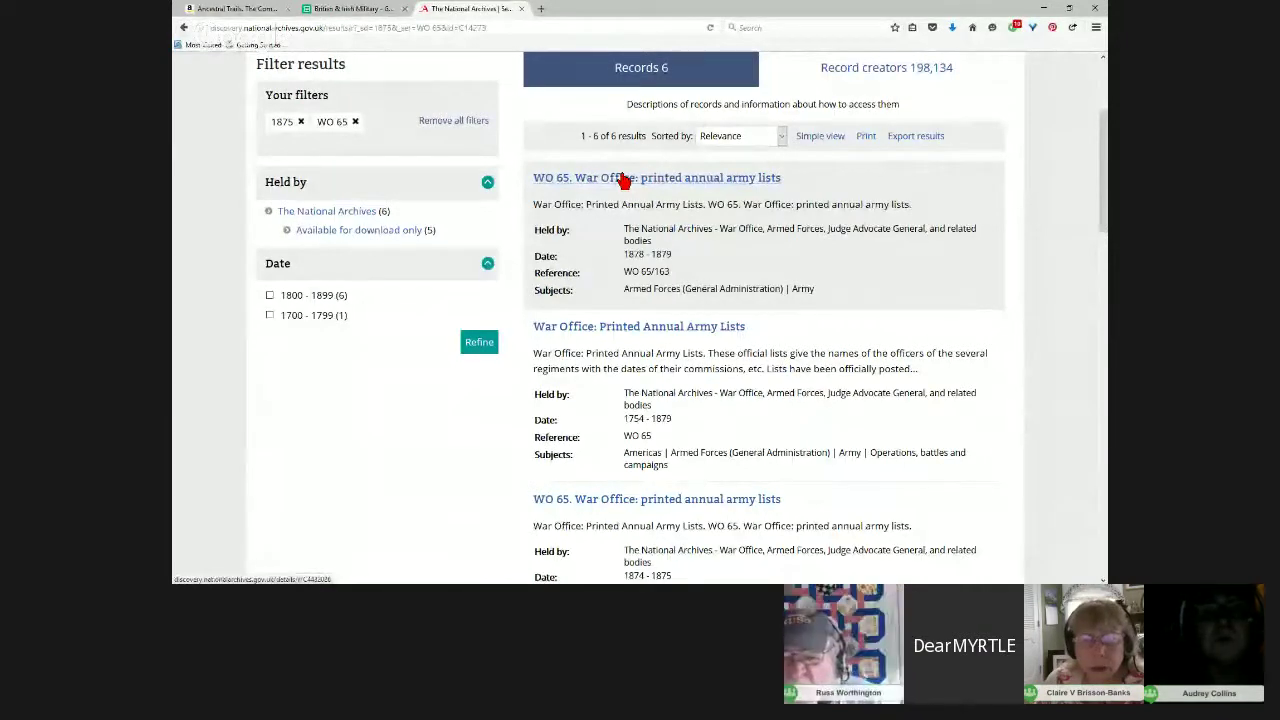
{"action": "left_click", "coordinate": [624, 180]}
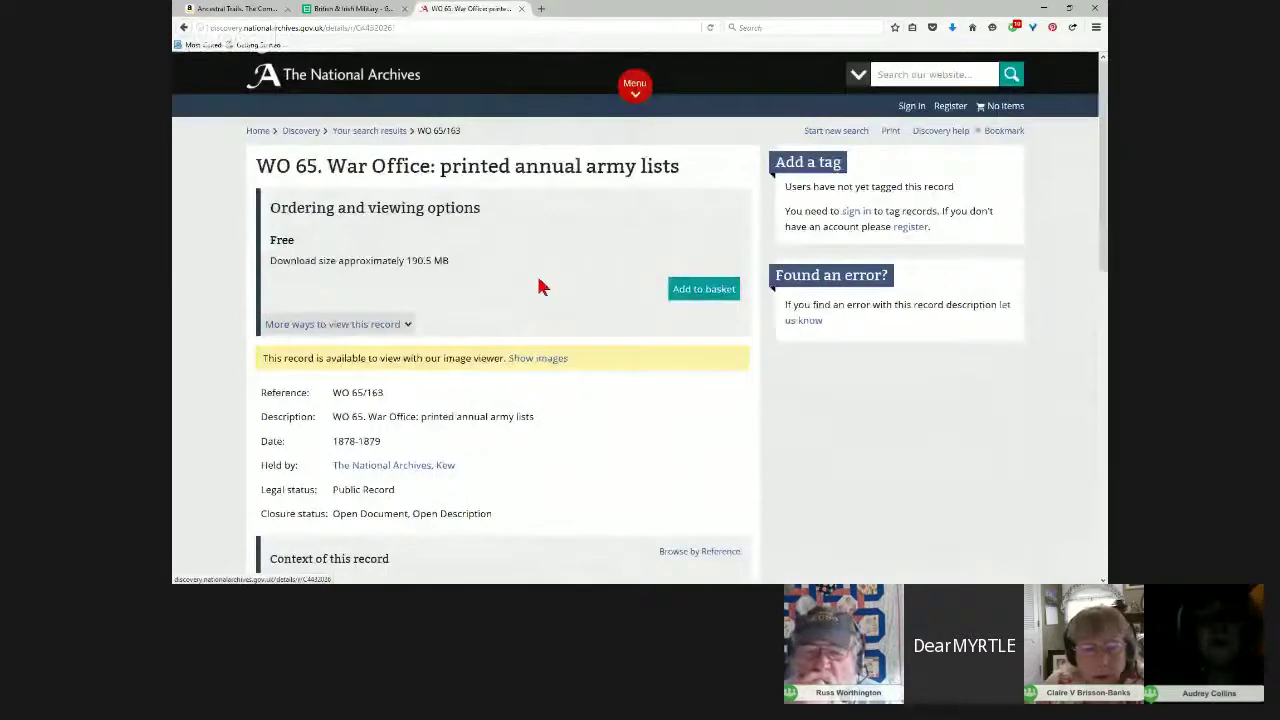
{"action": "scroll", "coordinate": [538, 287], "scroll_direction": "down", "scroll_amount": 1}
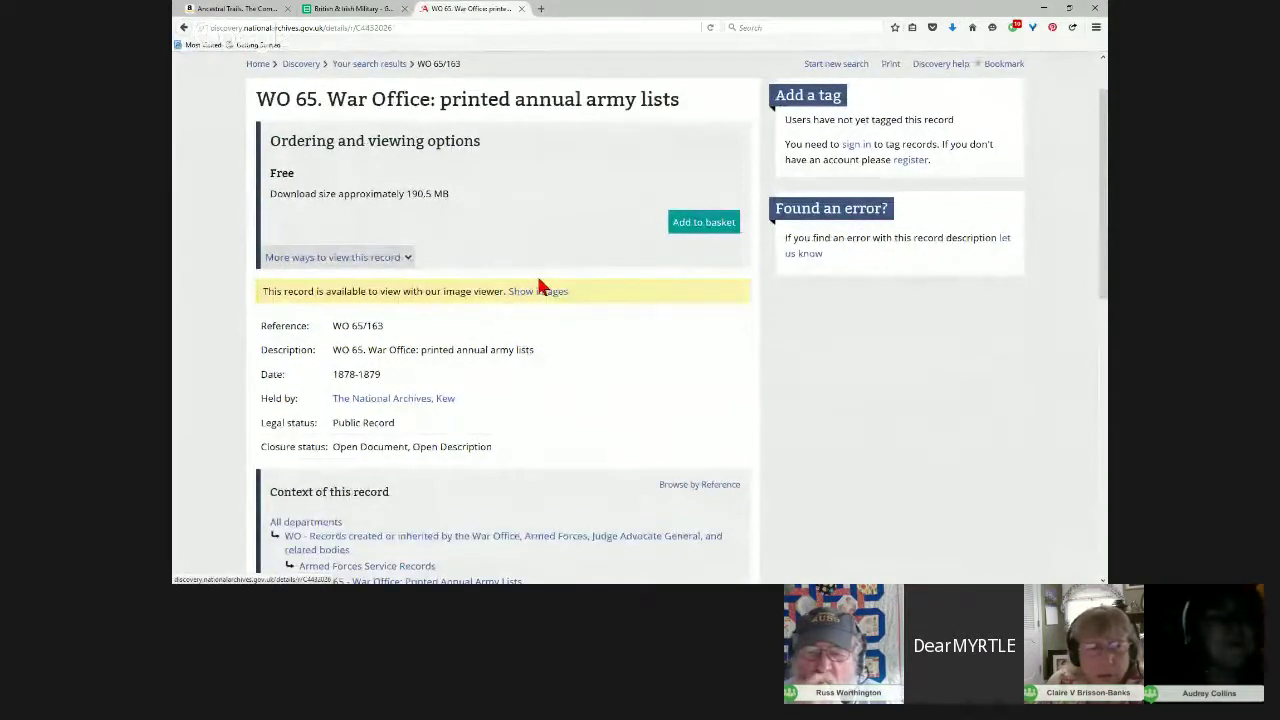
{"action": "scroll", "coordinate": [538, 280], "scroll_direction": "up", "scroll_amount": 1}
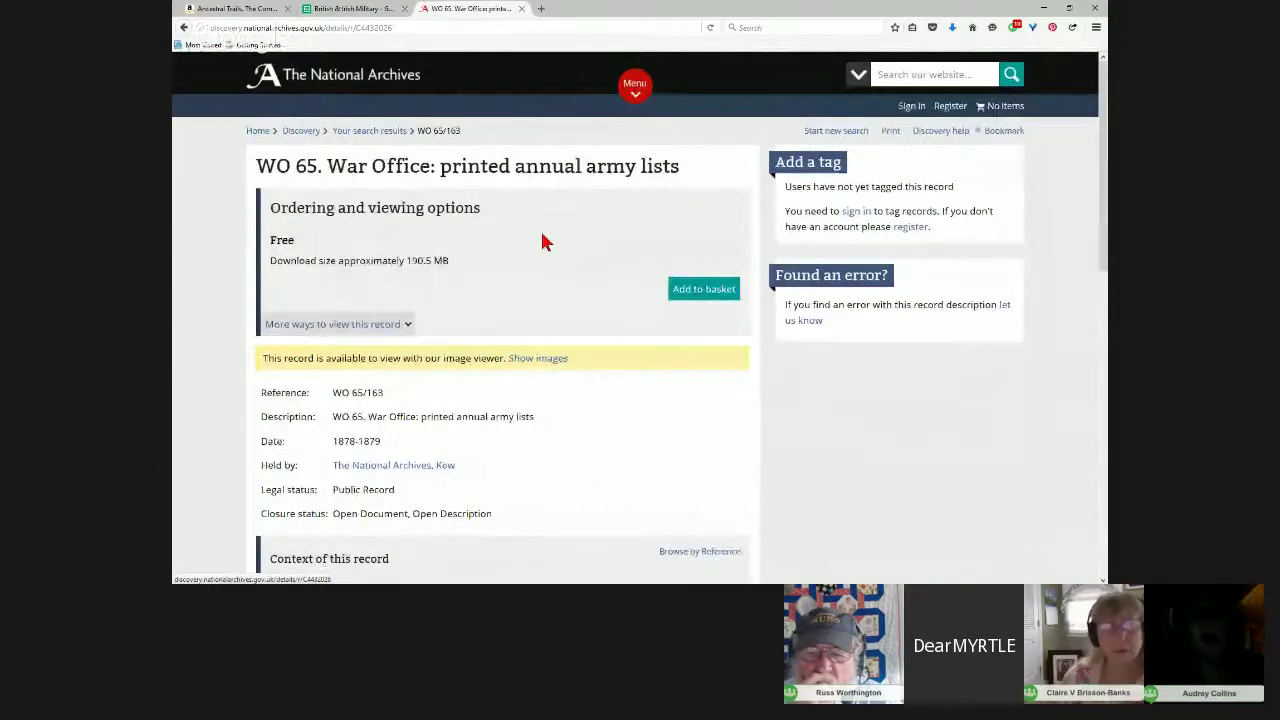
{"action": "left_click_drag", "start_coordinate": [480, 266], "coordinate": [268, 240]}
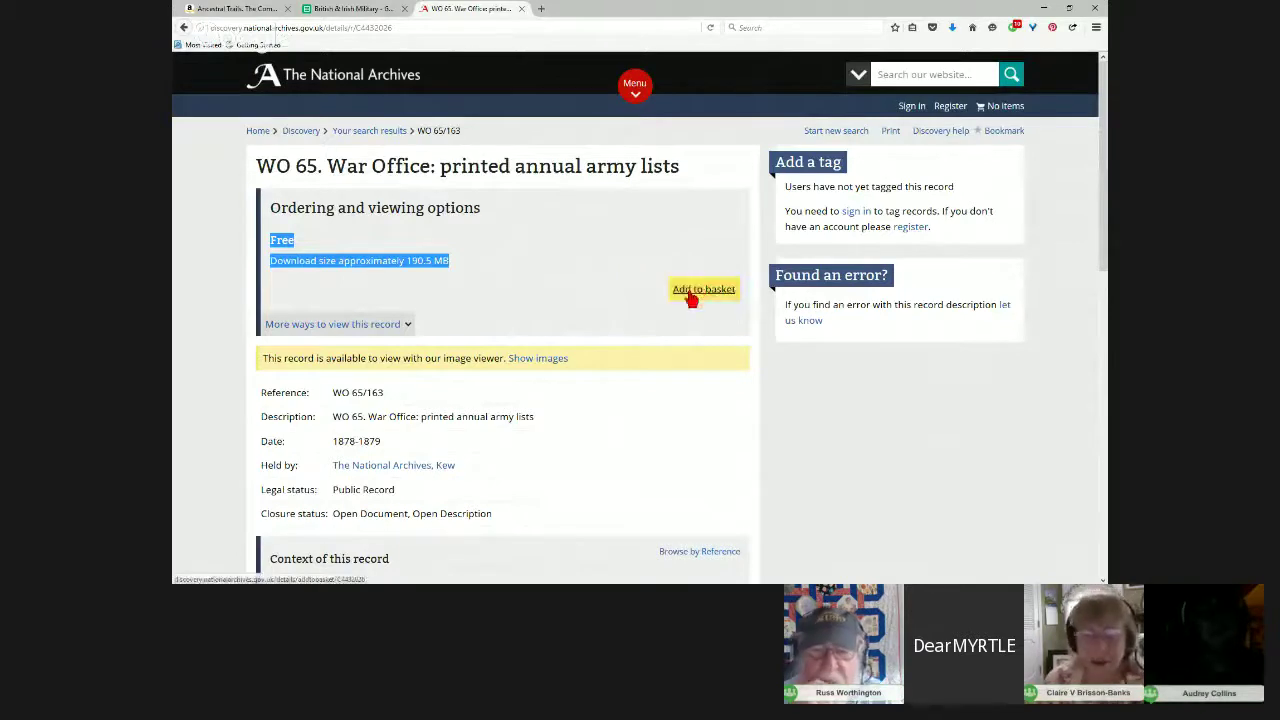
Step: Add WO 65/163 to the basket and proceed to checkout with the £0.00 subtotal
{"action": "left_click", "coordinate": [707, 289]}
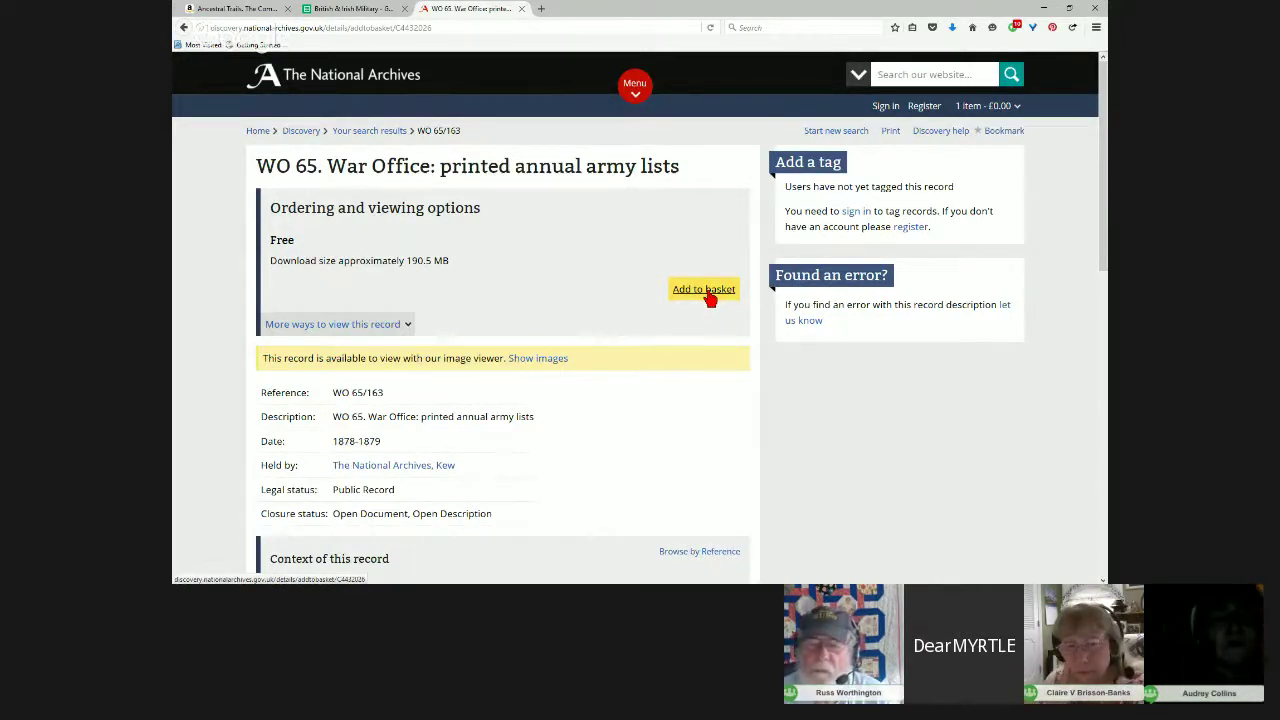
{"action": "right_click", "coordinate": [888, 117]}
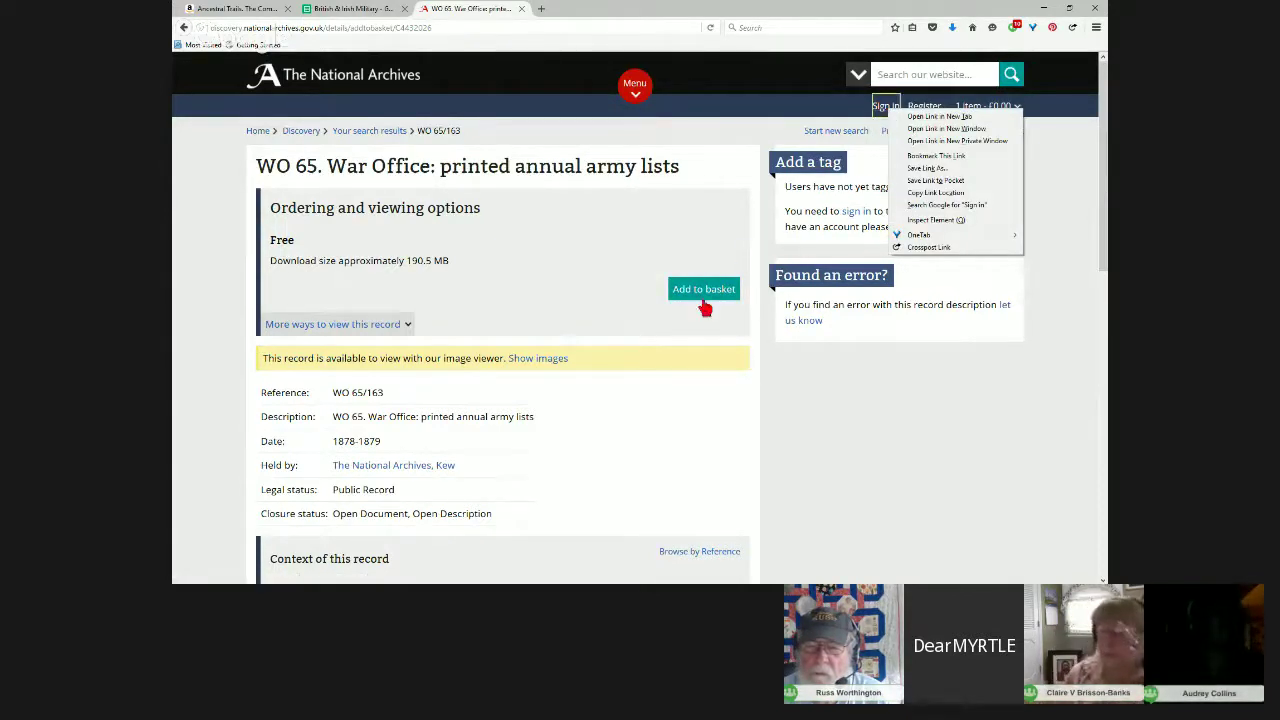
{"action": "left_click", "coordinate": [705, 291]}
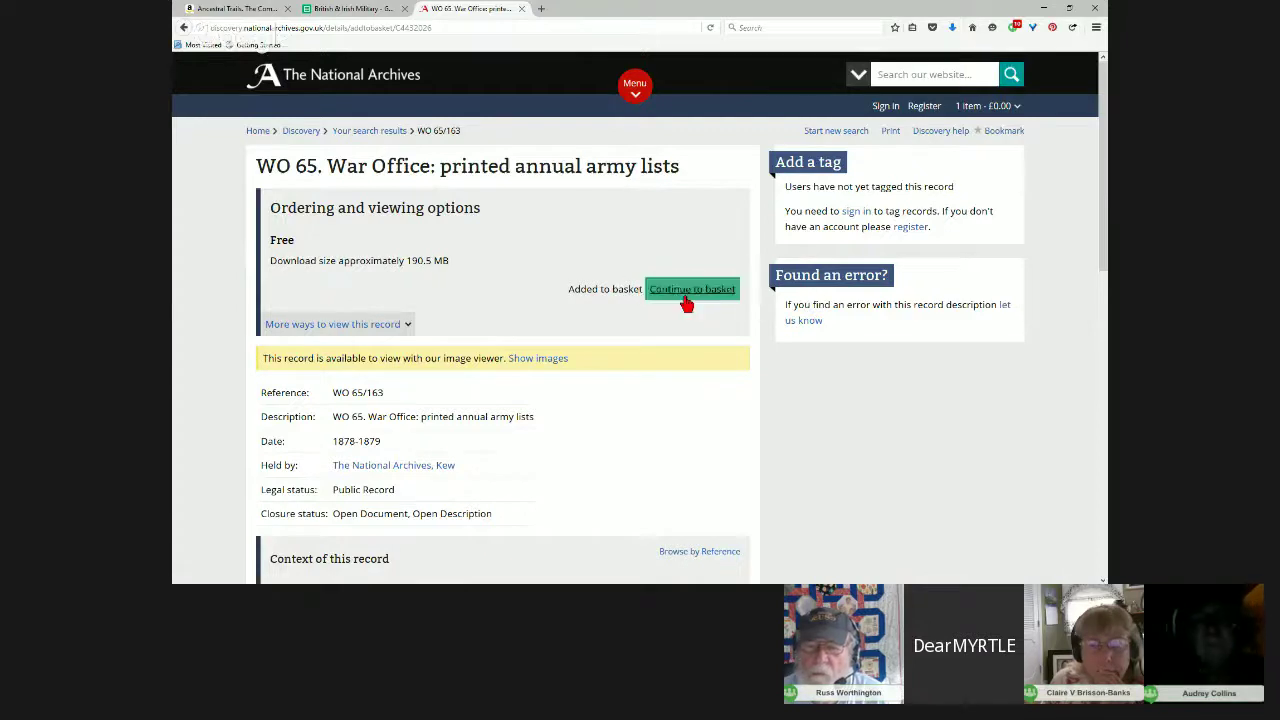
{"action": "left_click", "coordinate": [691, 296]}
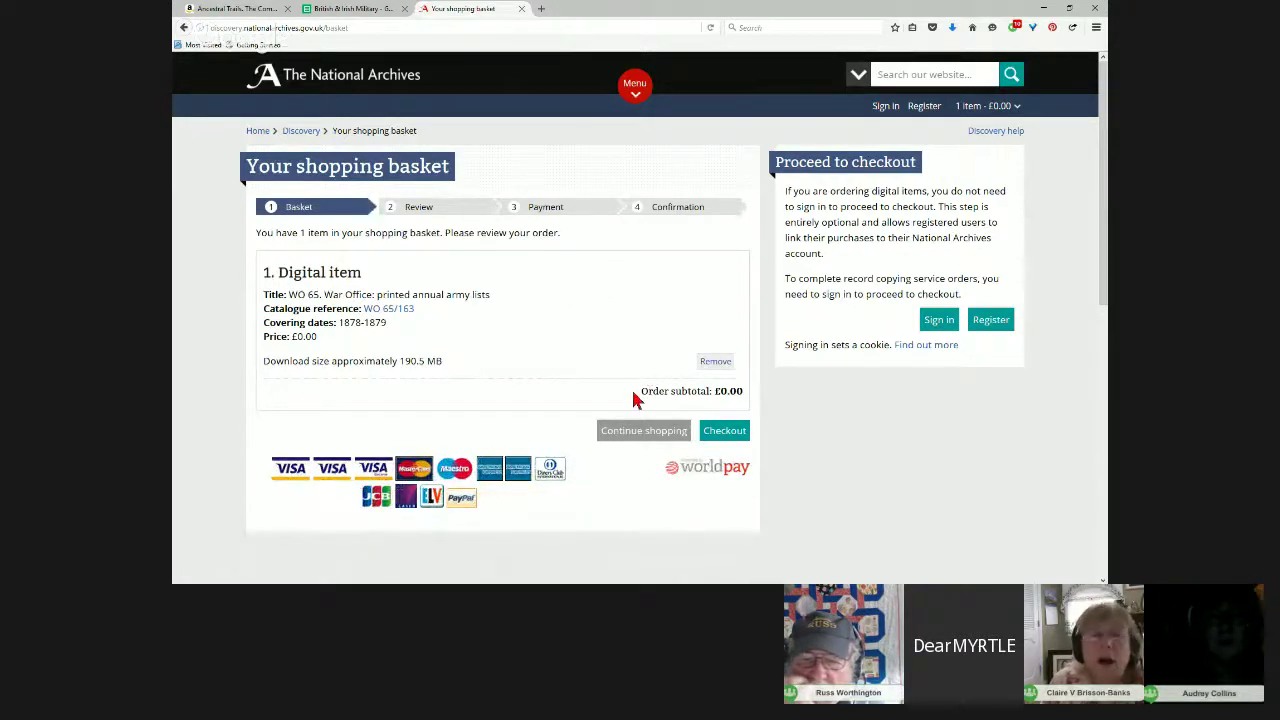
{"action": "left_click_drag", "start_coordinate": [636, 396], "coordinate": [749, 409]}
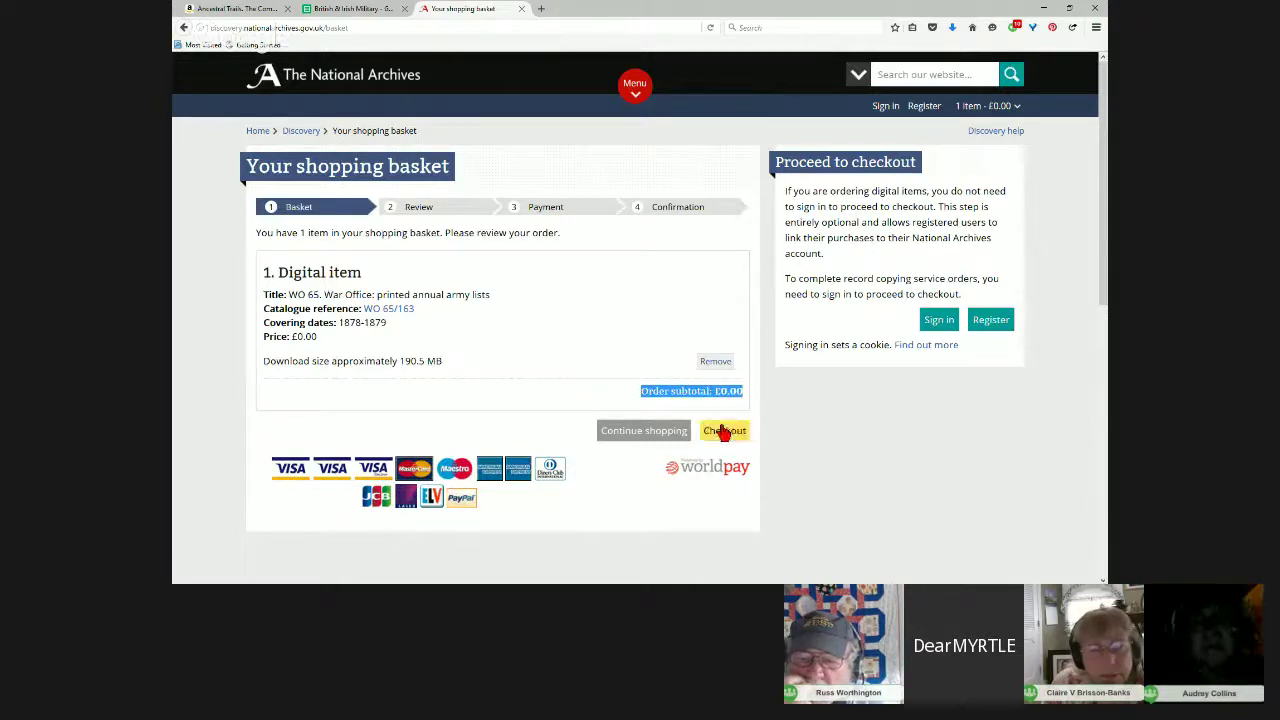
{"action": "left_click", "coordinate": [730, 435]}
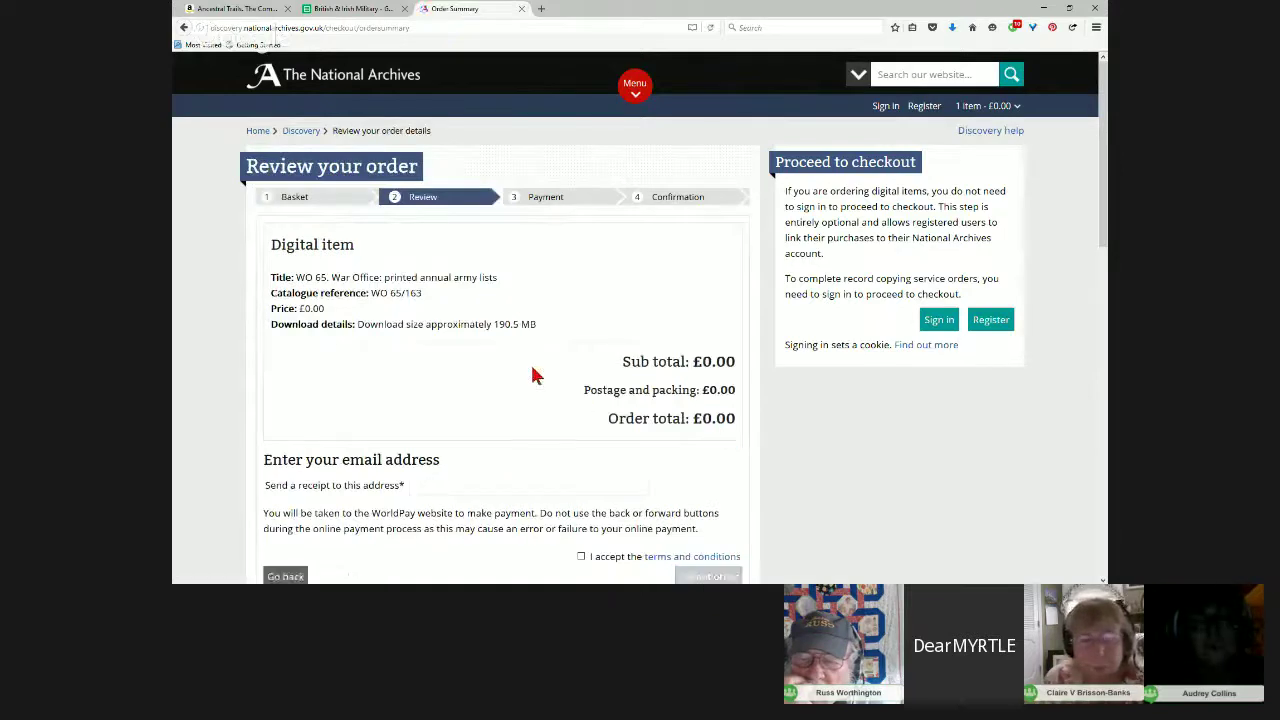
Step: Enter the receipt e-mail address, accept the terms and submit the free order
{"action": "scroll", "coordinate": [530, 362], "scroll_direction": "down", "scroll_amount": 3}
{"action": "left_click", "coordinate": [443, 354]}
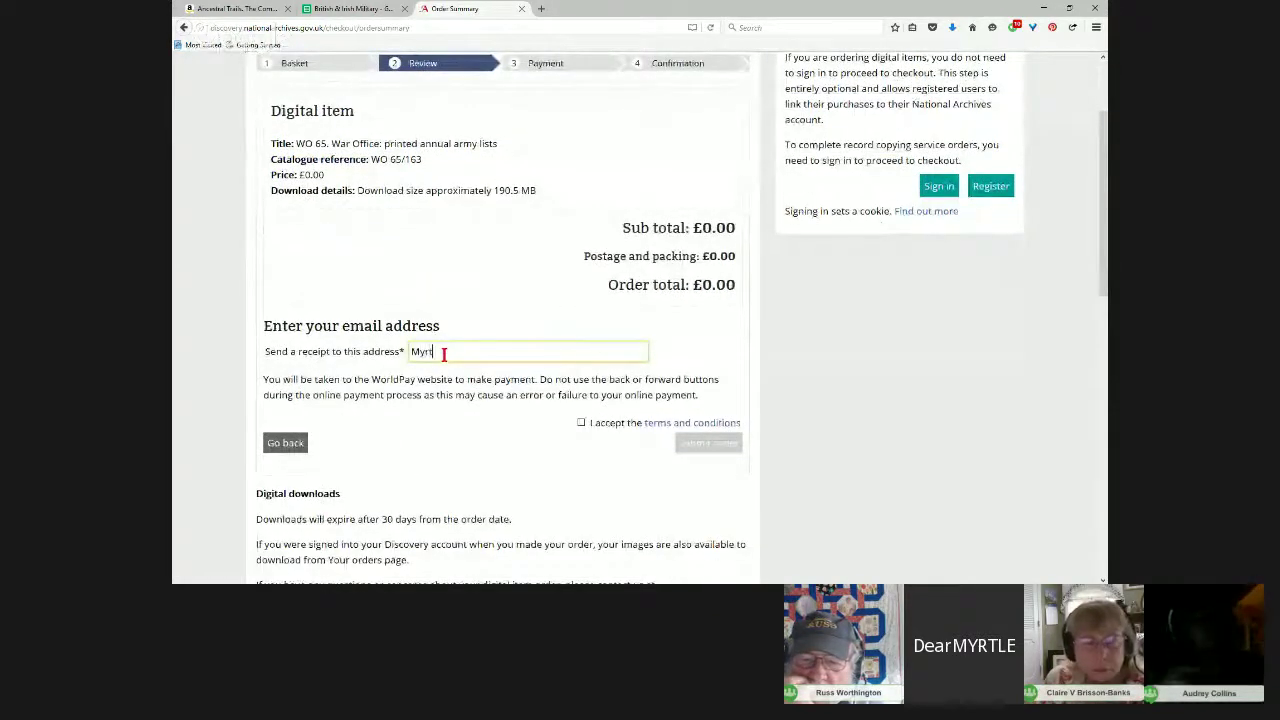
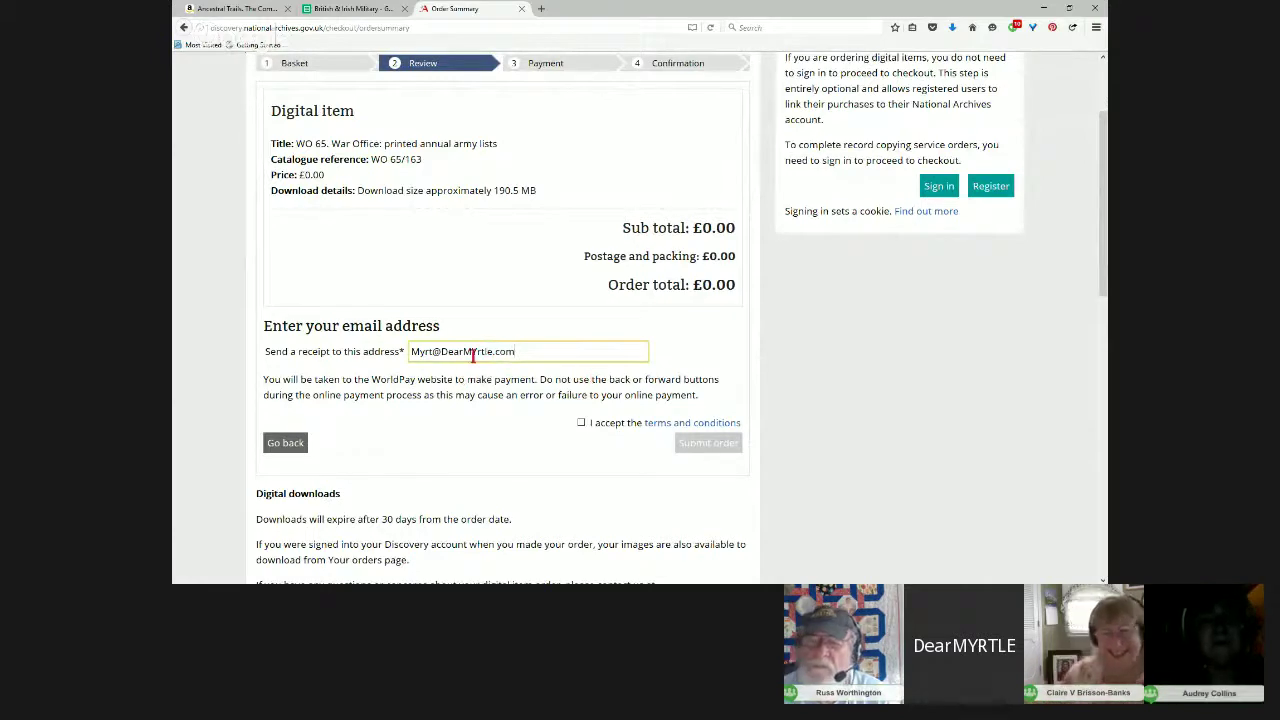
{"action": "left_click", "coordinate": [581, 422]}
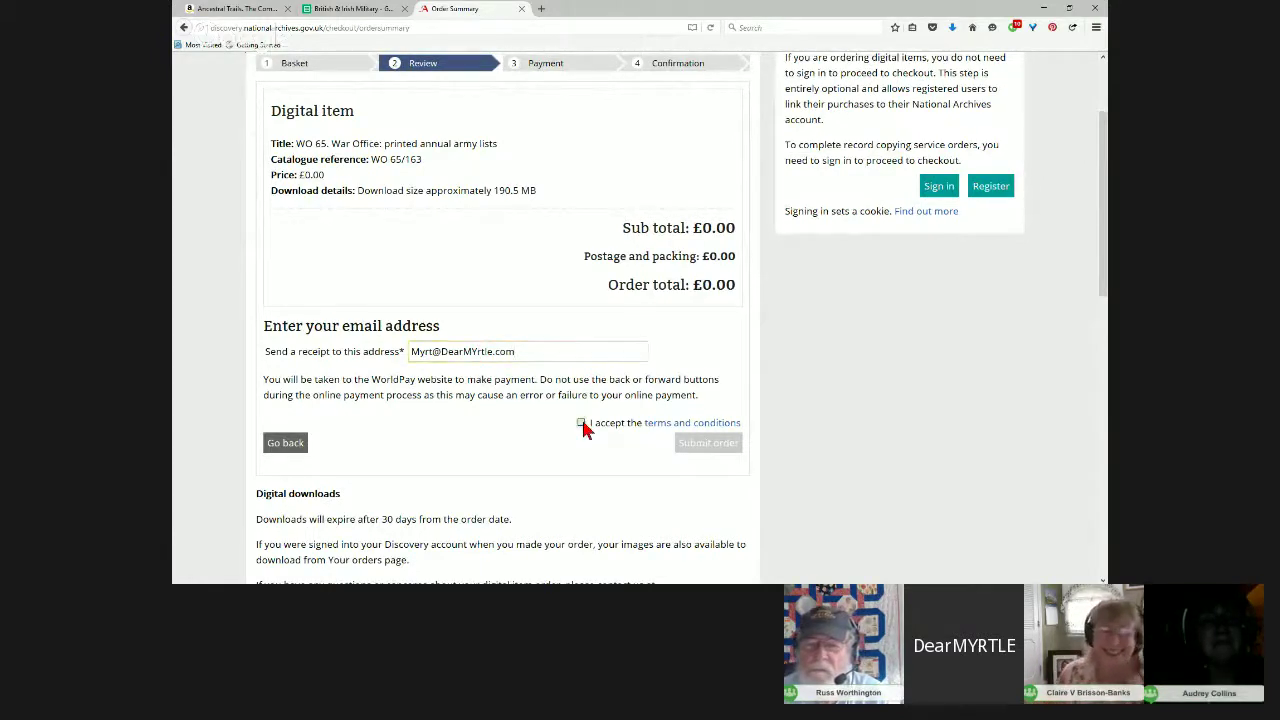
{"action": "left_click", "coordinate": [706, 454]}
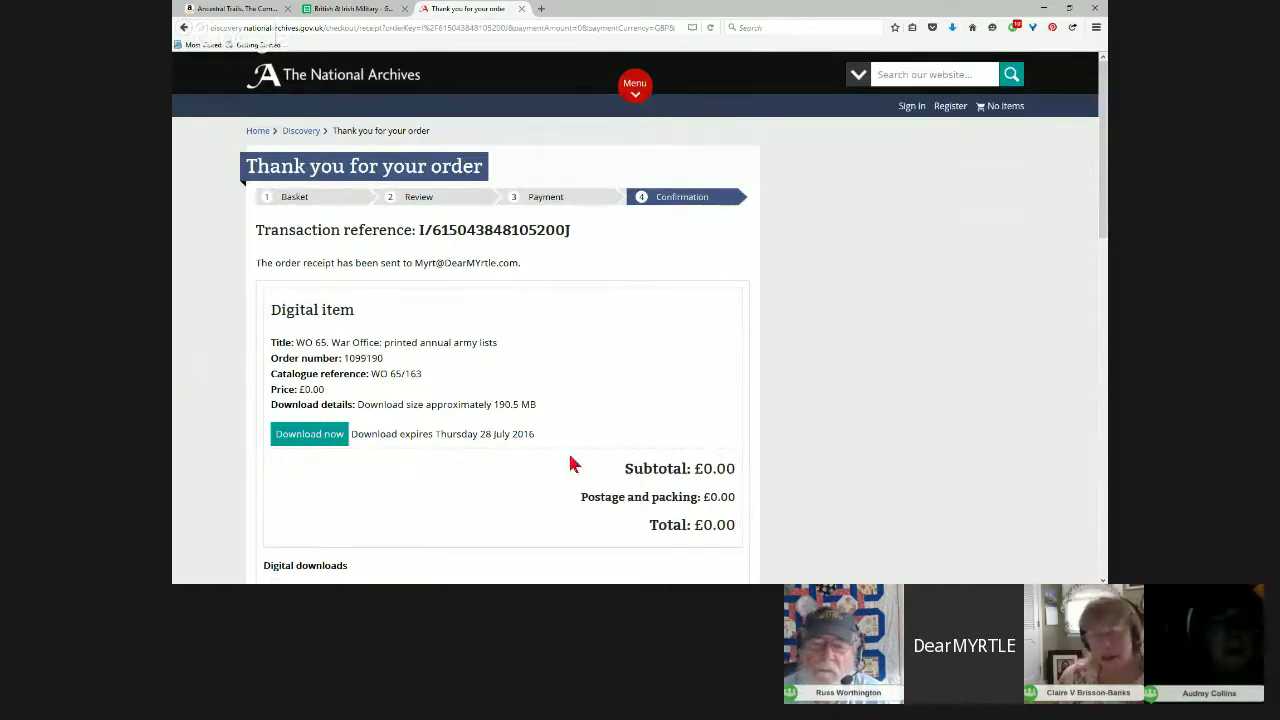
Step: Start downloading WO 65_163.pdf (190 MB) from the Discovery confirmation page, retrying once
{"action": "left_click_drag", "start_coordinate": [553, 440], "coordinate": [352, 437]}
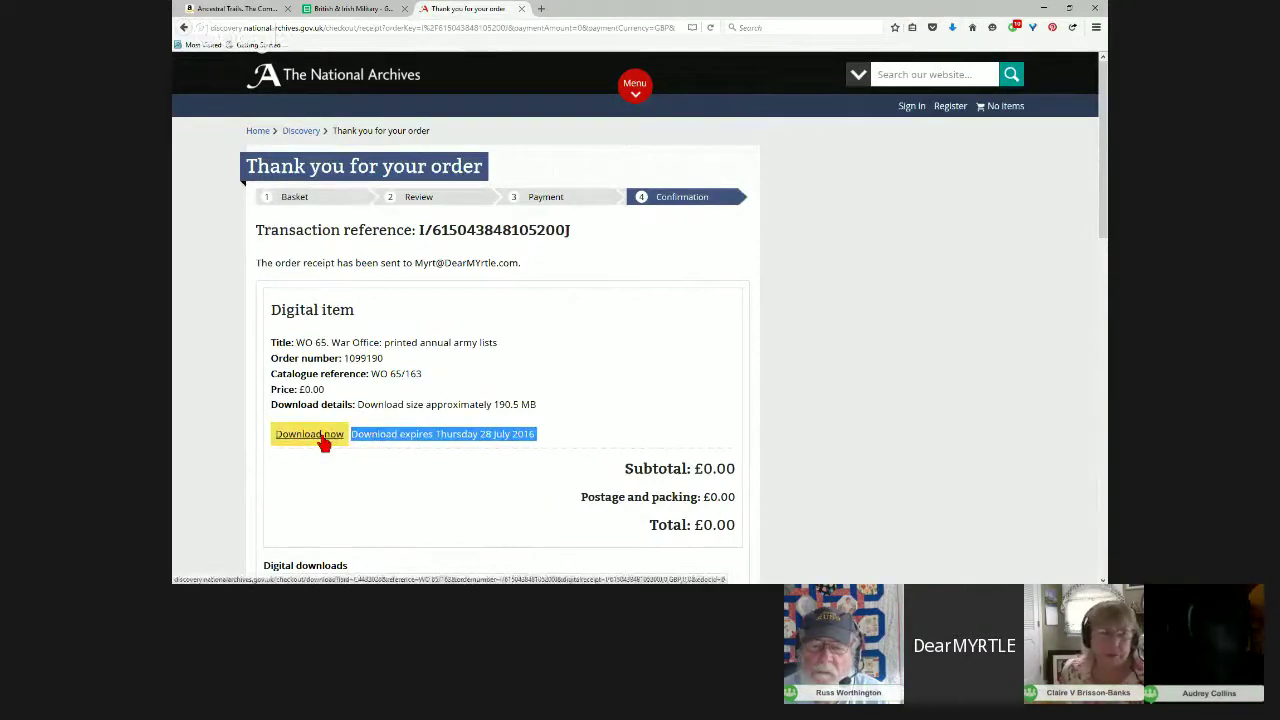
{"action": "left_click", "coordinate": [322, 438]}
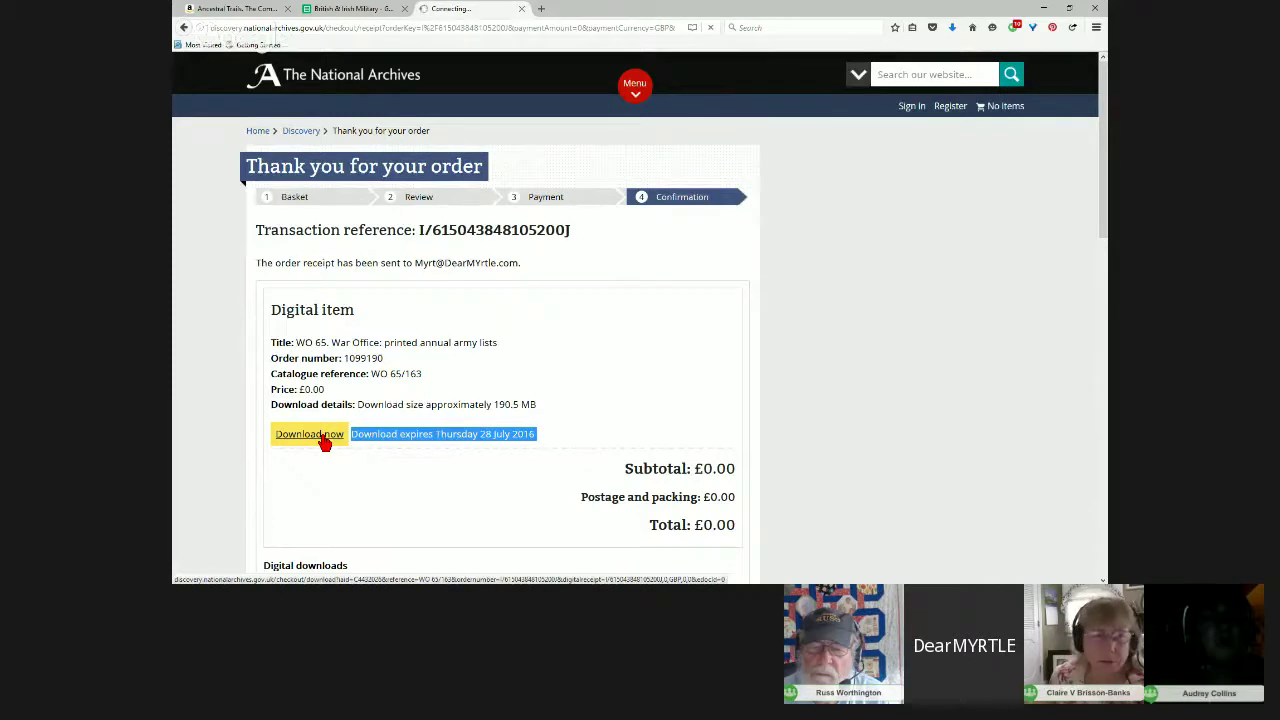
{"action": "left_click", "coordinate": [322, 437]}
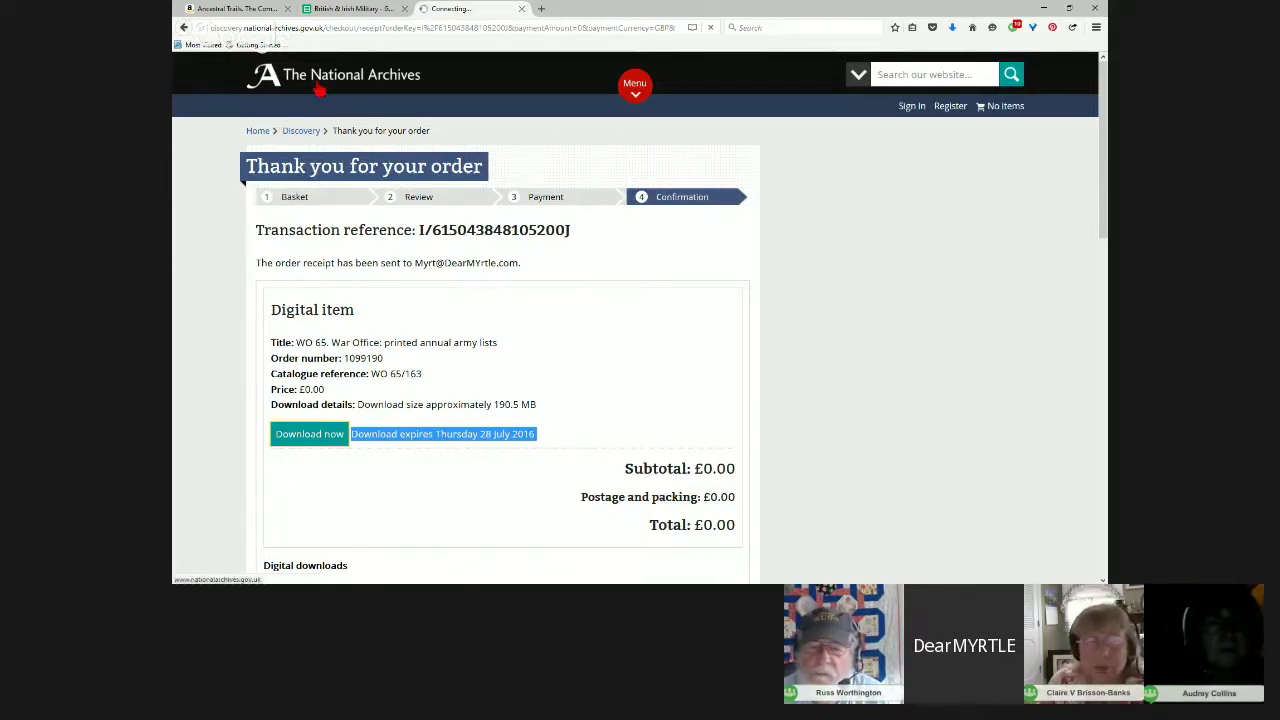
{"action": "left_click", "coordinate": [243, 12]}
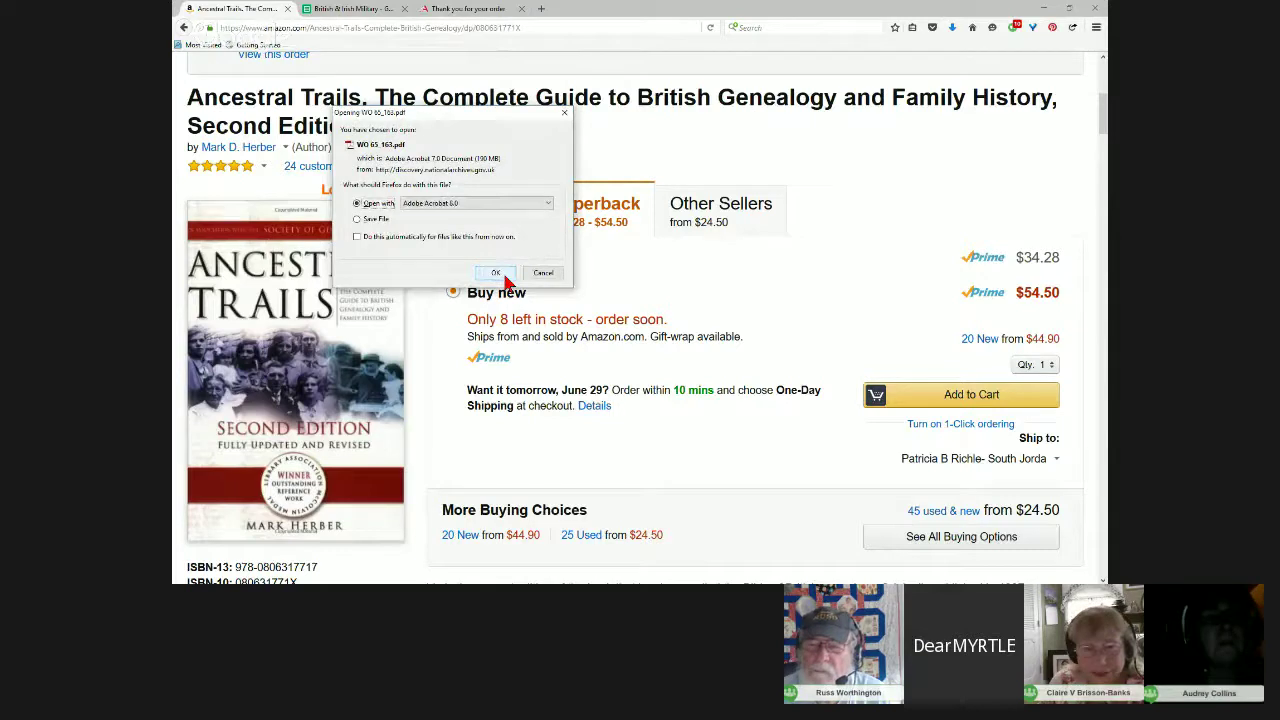
Step: Open WO 65_163.pdf with Adobe Acrobat and return to the British & Irish Military spreadsheet
{"action": "left_click", "coordinate": [496, 273]}
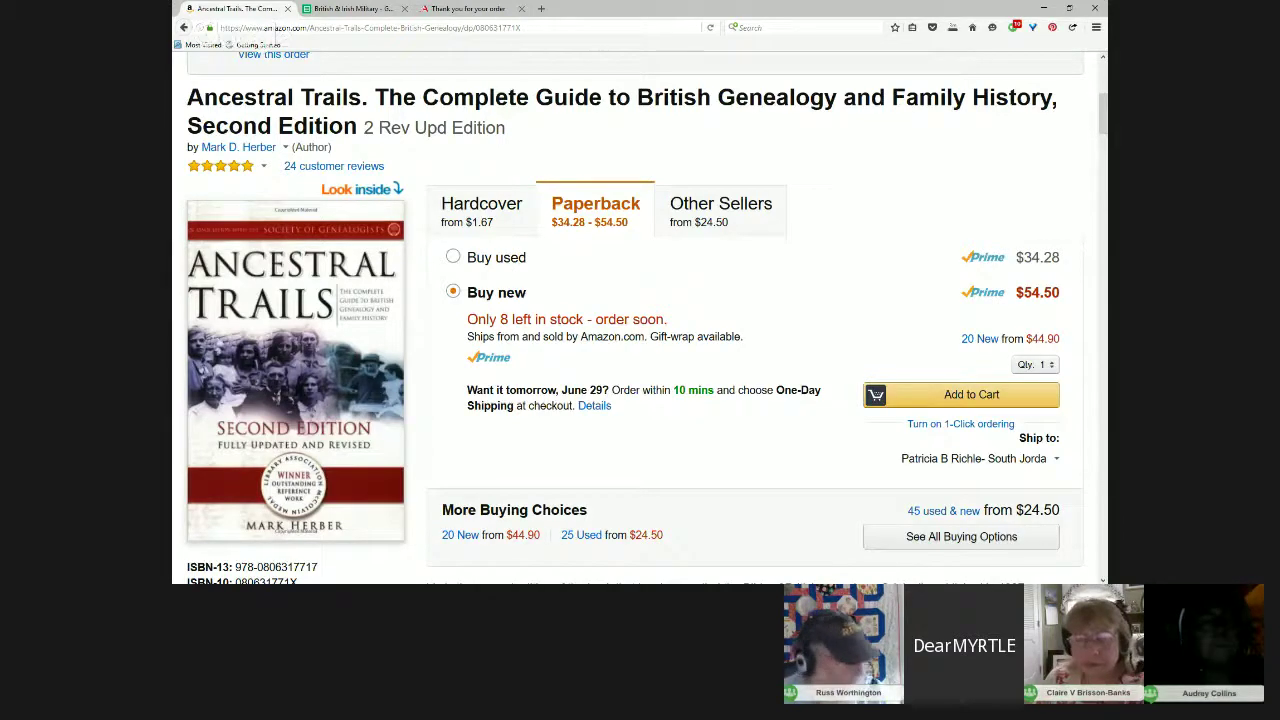
{"action": "left_click", "coordinate": [370, 12]}
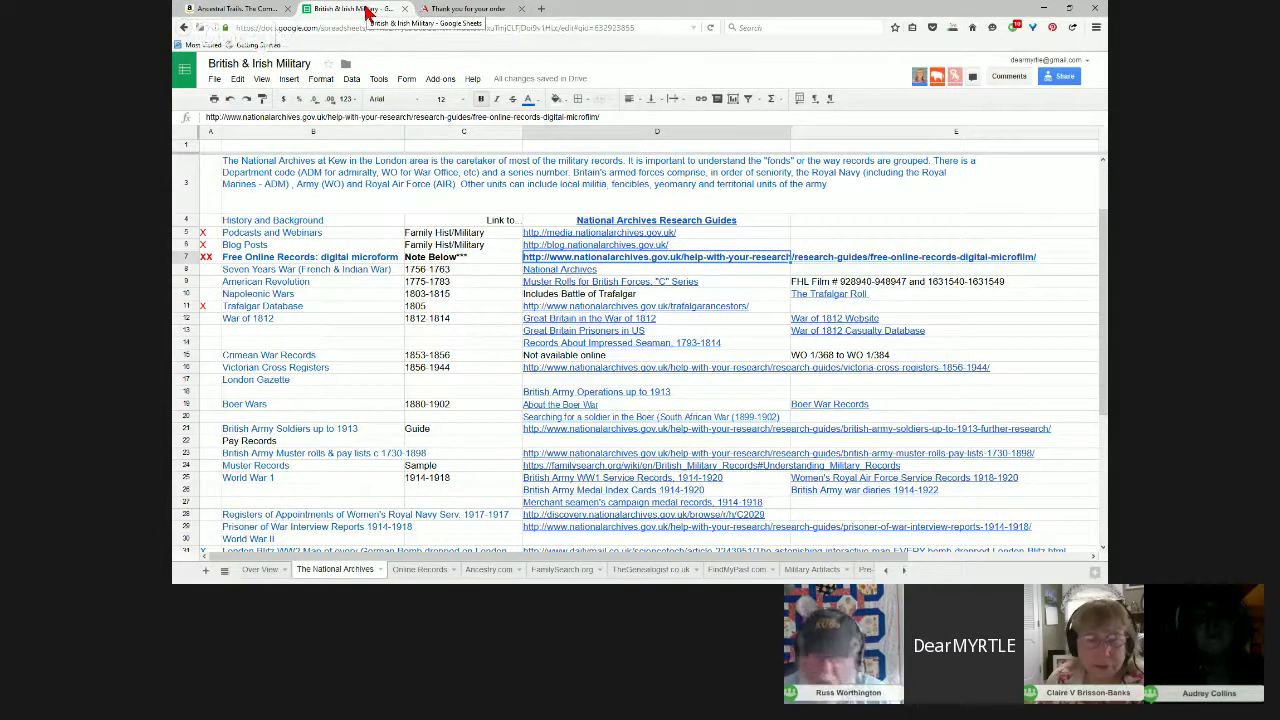
Step: Show the empty Research Log Form sheet and select cell D3, leaving formatting unchanged
{"action": "left_click", "coordinate": [259, 575]}
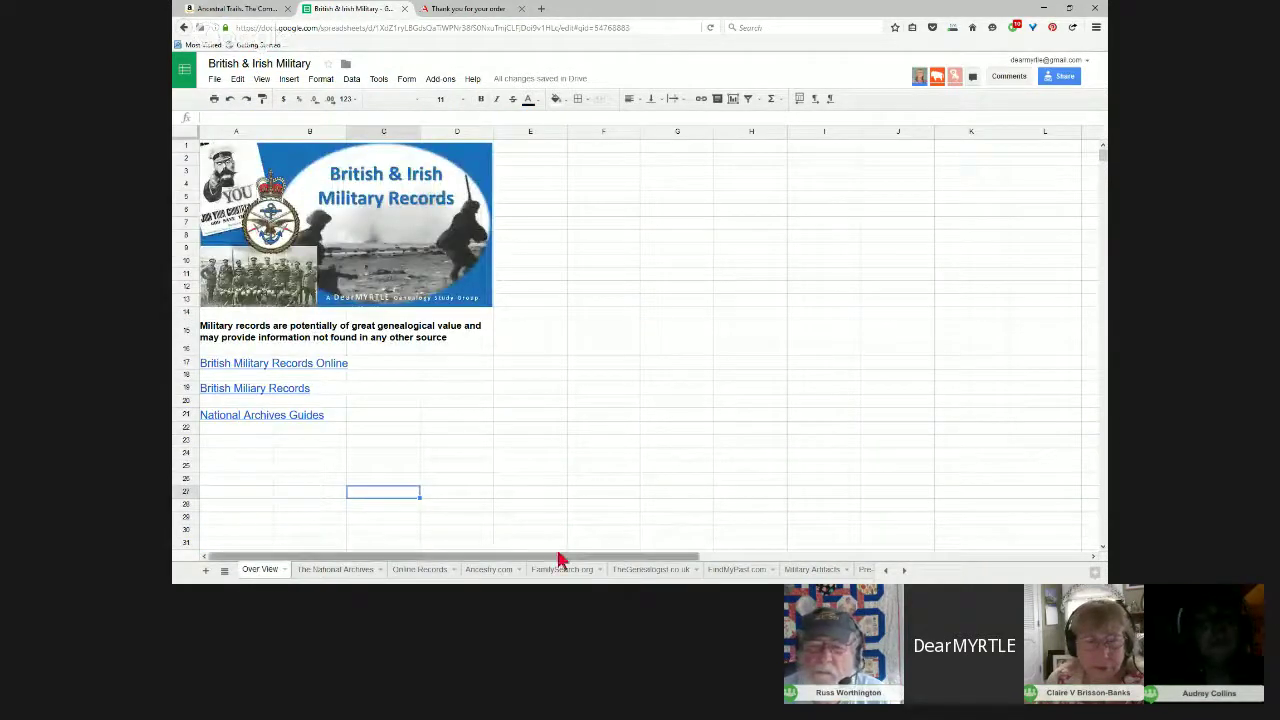
{"action": "left_click", "coordinate": [902, 572]}
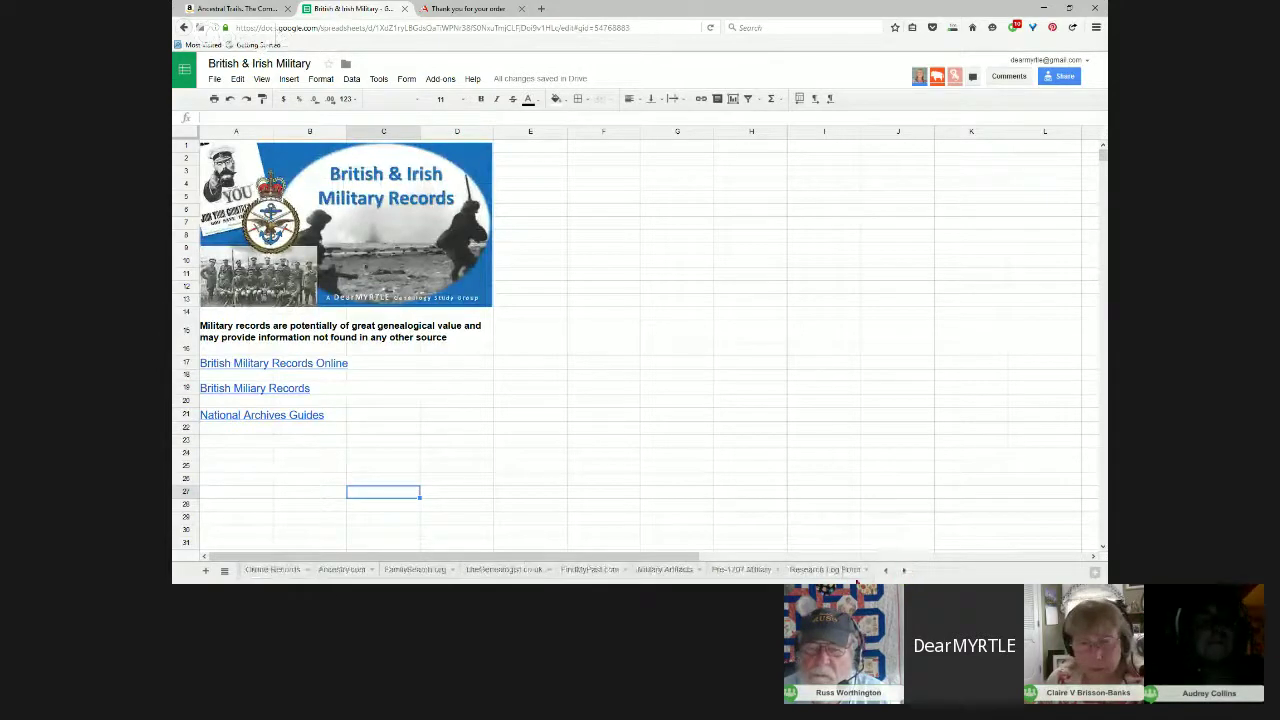
{"action": "left_click", "coordinate": [834, 572]}
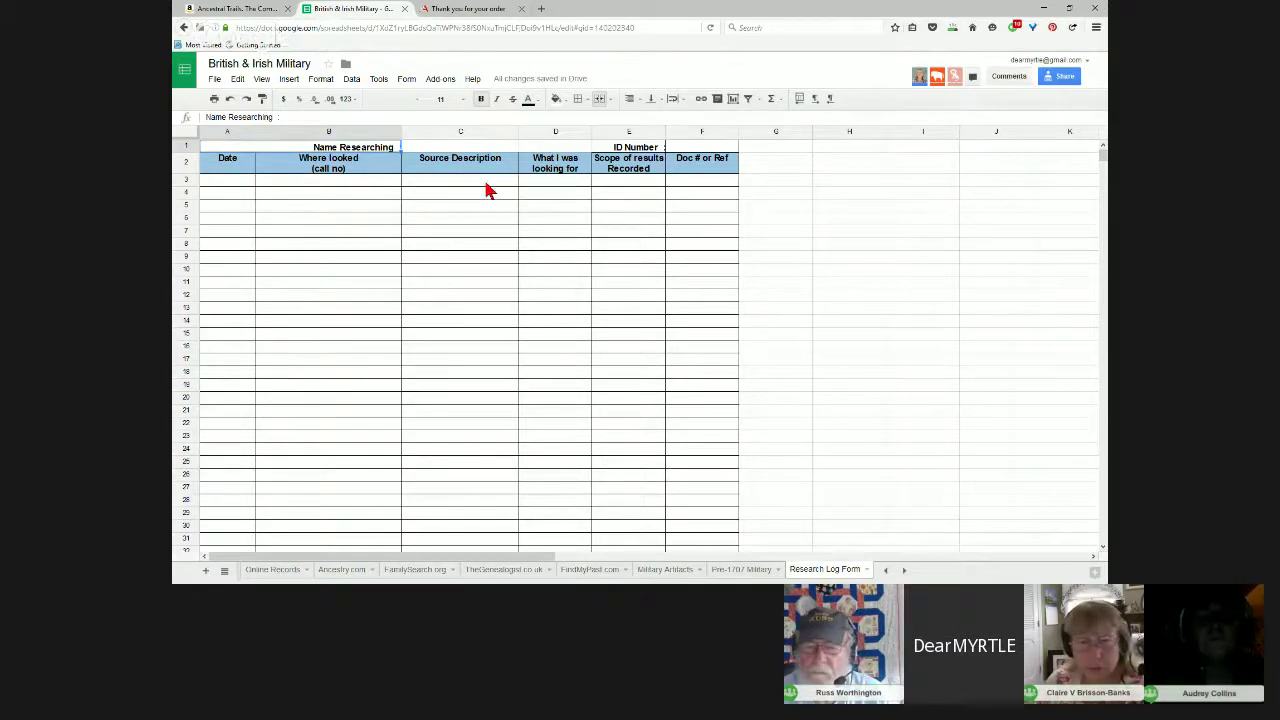
{"action": "left_click", "coordinate": [545, 186]}
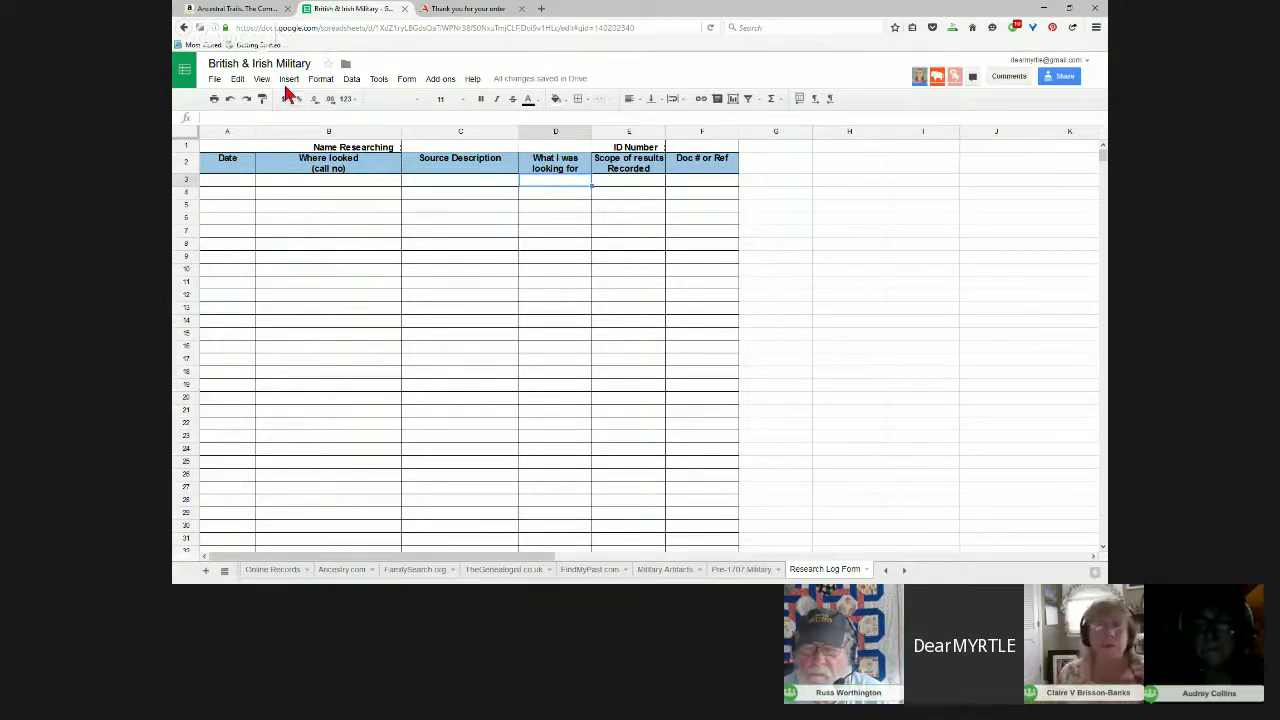
{"action": "left_click", "coordinate": [319, 84]}
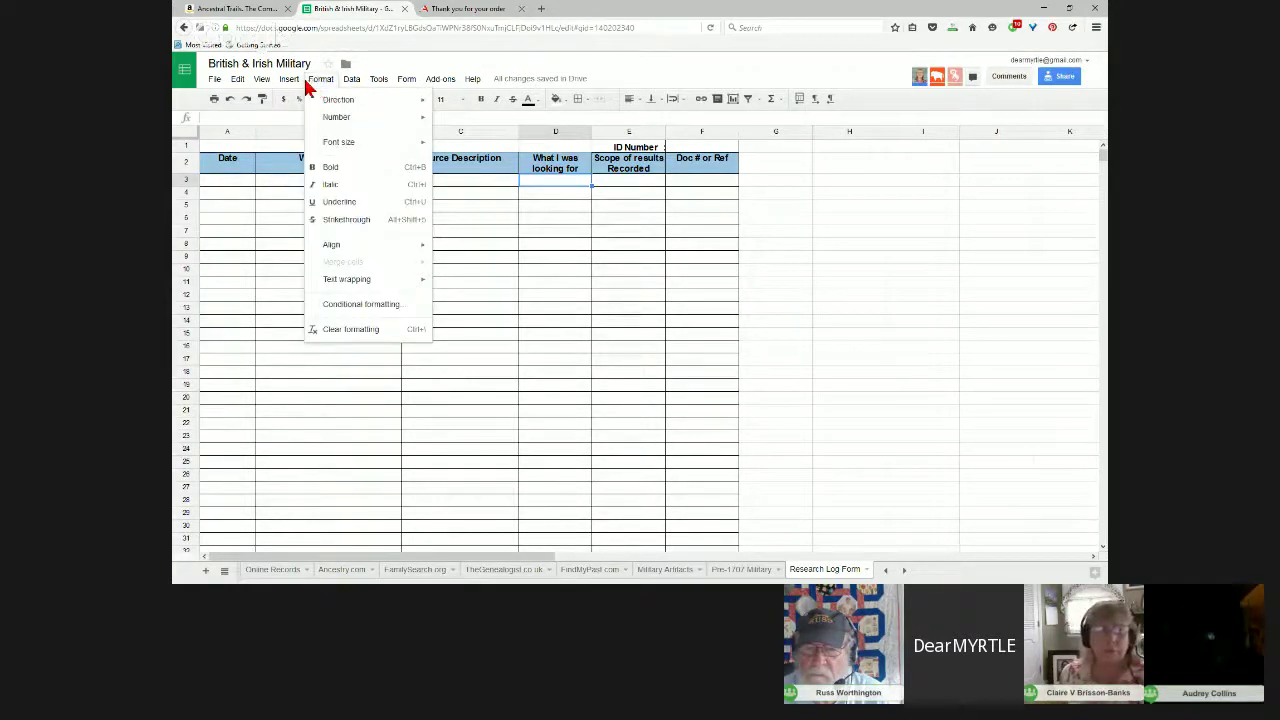
{"action": "left_click", "coordinate": [346, 182]}
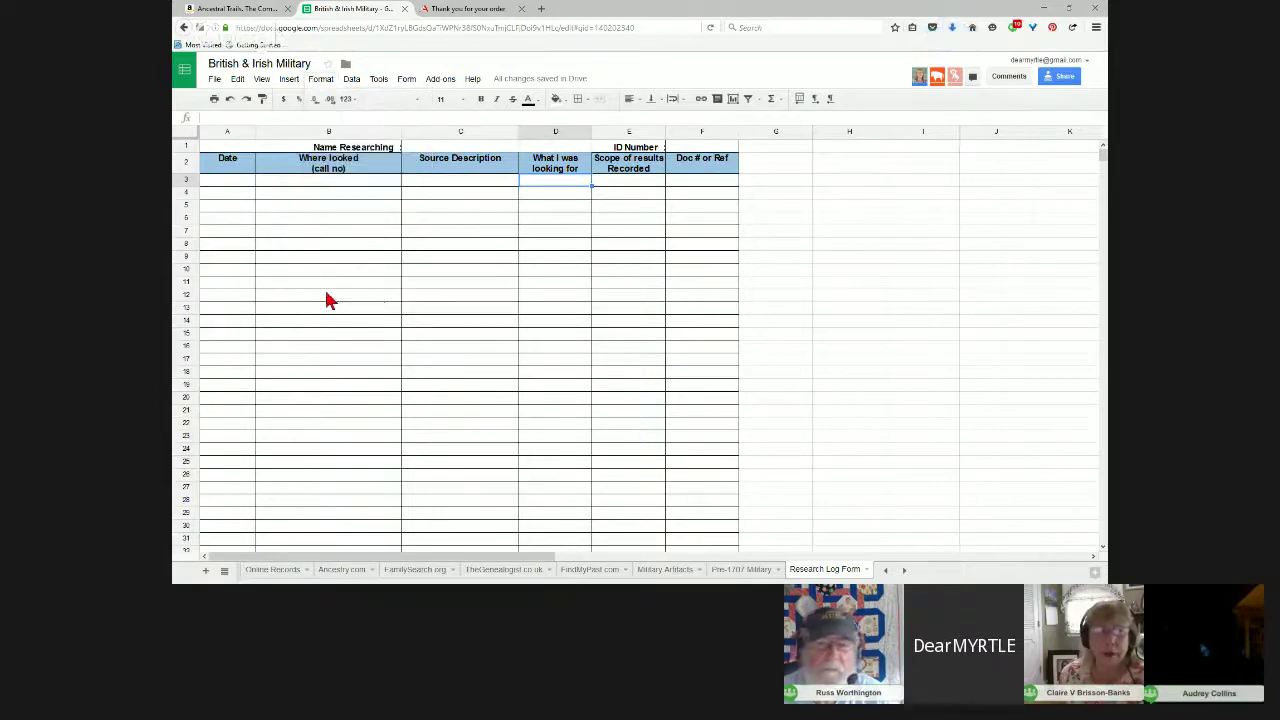
Step: Reposition and minimise the Acrobat PDF window, then bring the DearMYRTLE hangouts page forward
{"action": "key", "text": "alt+Tab"}
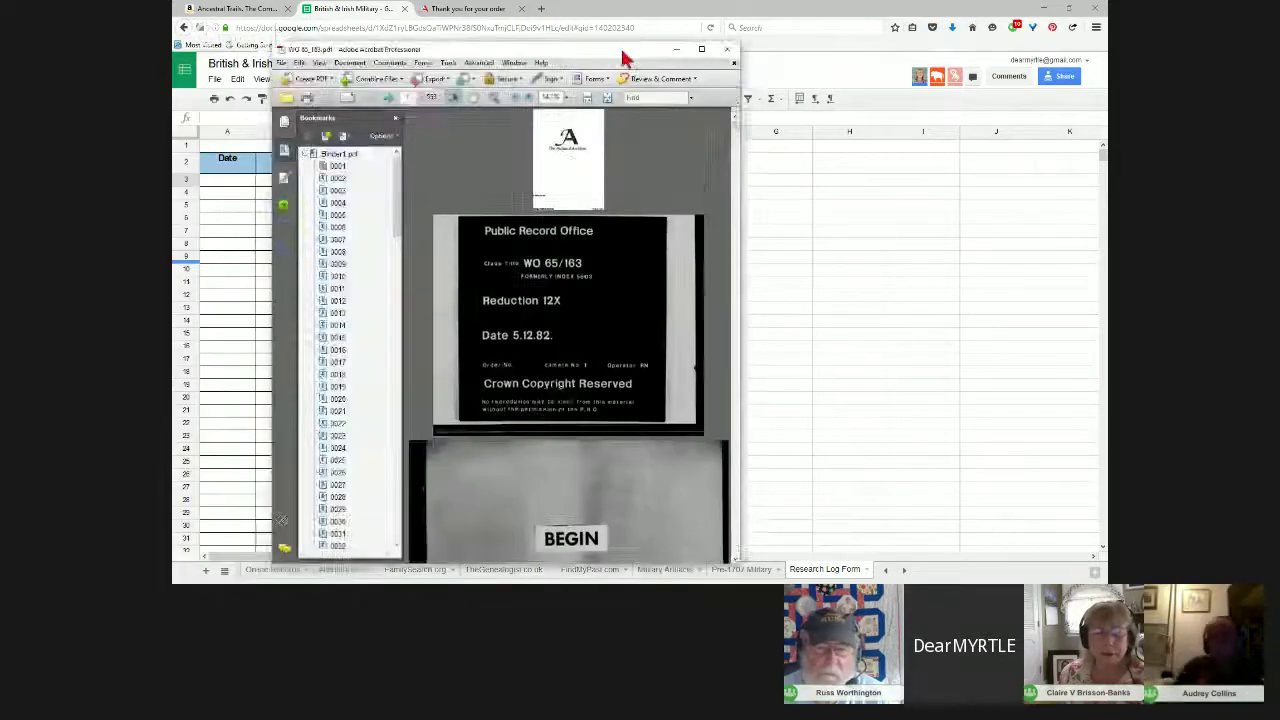
{"action": "left_click_drag", "start_coordinate": [526, 46], "coordinate": [743, 20]}
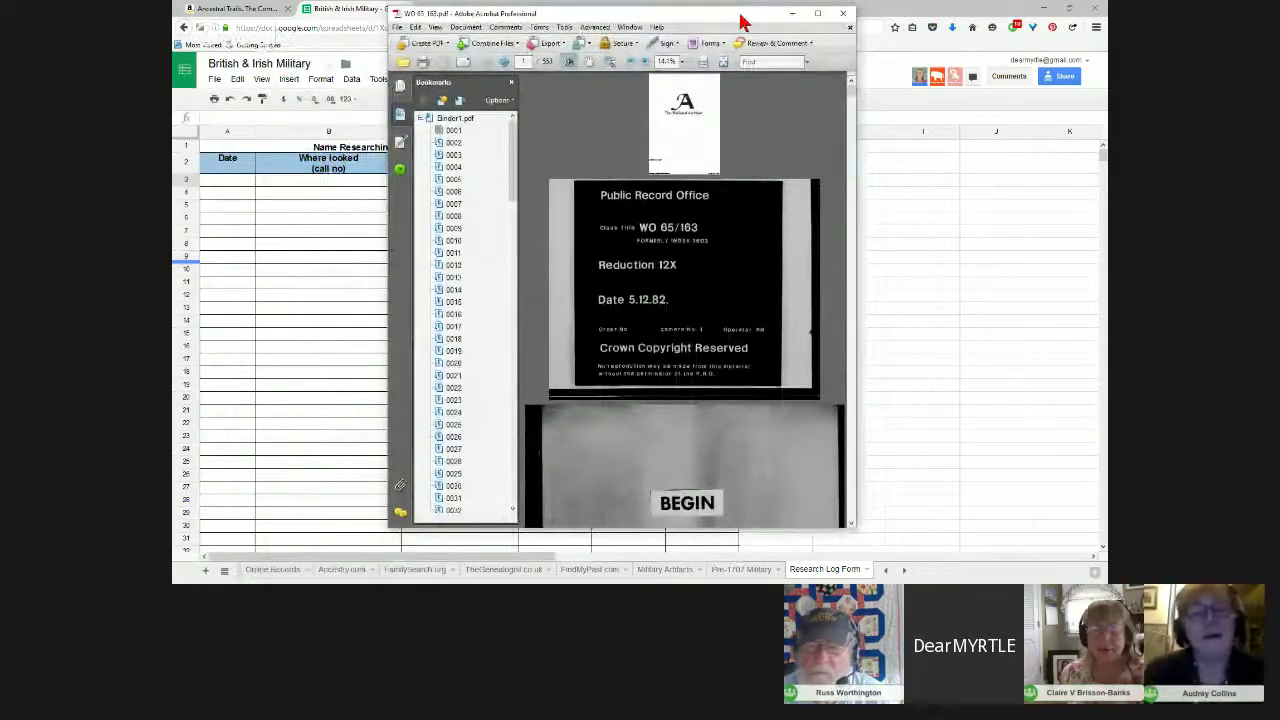
{"action": "key", "text": "alt+Tab"}
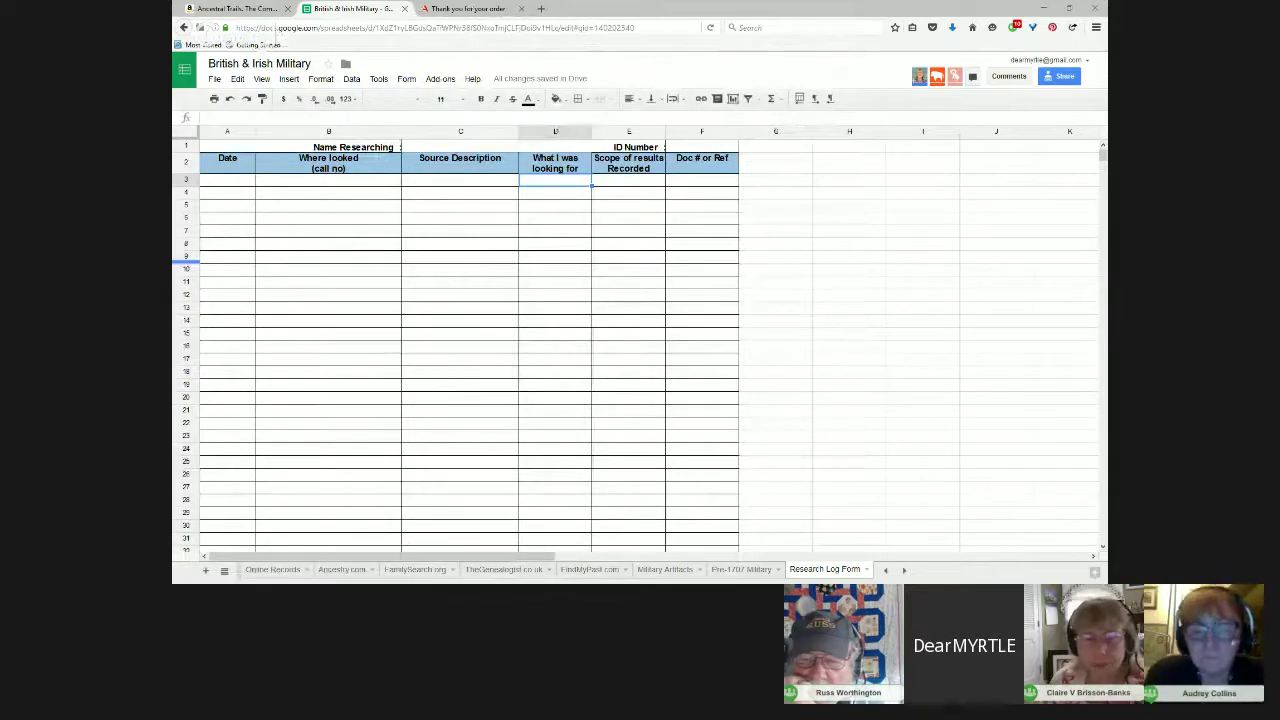
{"action": "key", "text": "alt+Tab"}
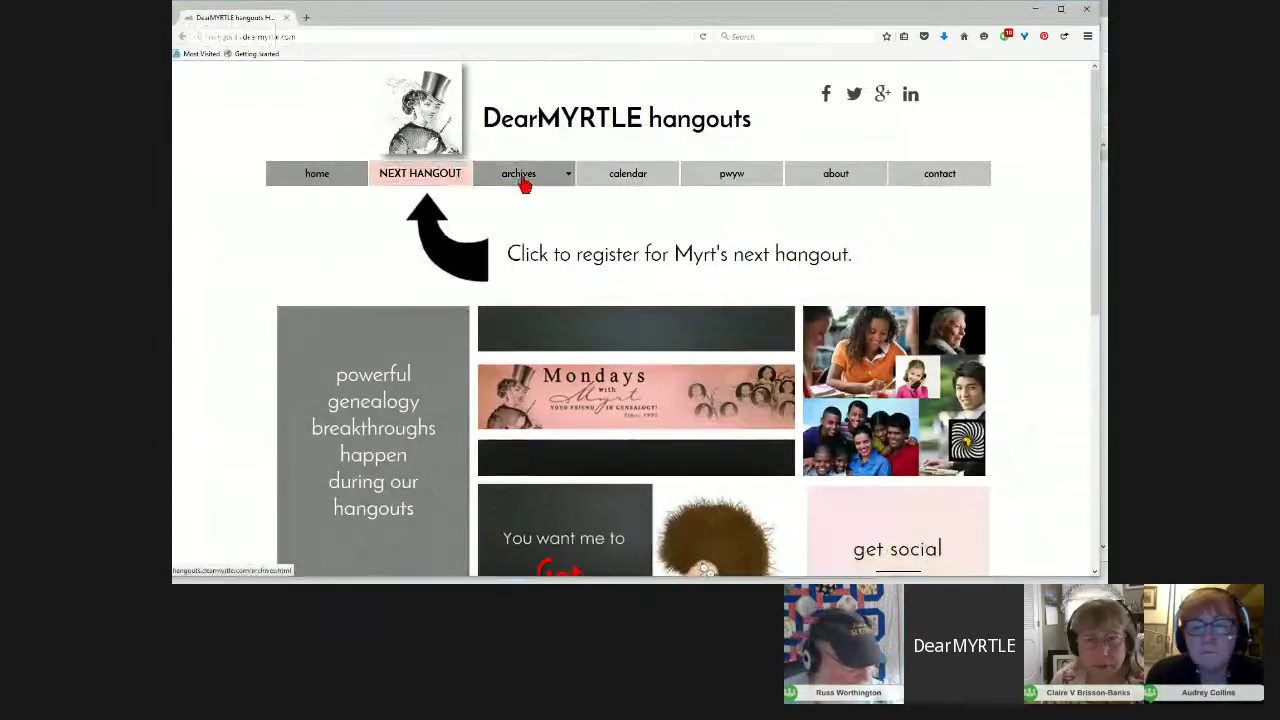
Step: Minimise the DearMYRTLE hangouts window after viewing its British & Irish Military menu entries
{"action": "mouse_move", "coordinate": [532, 187]}
{"action": "mouse_move", "coordinate": [536, 214]}
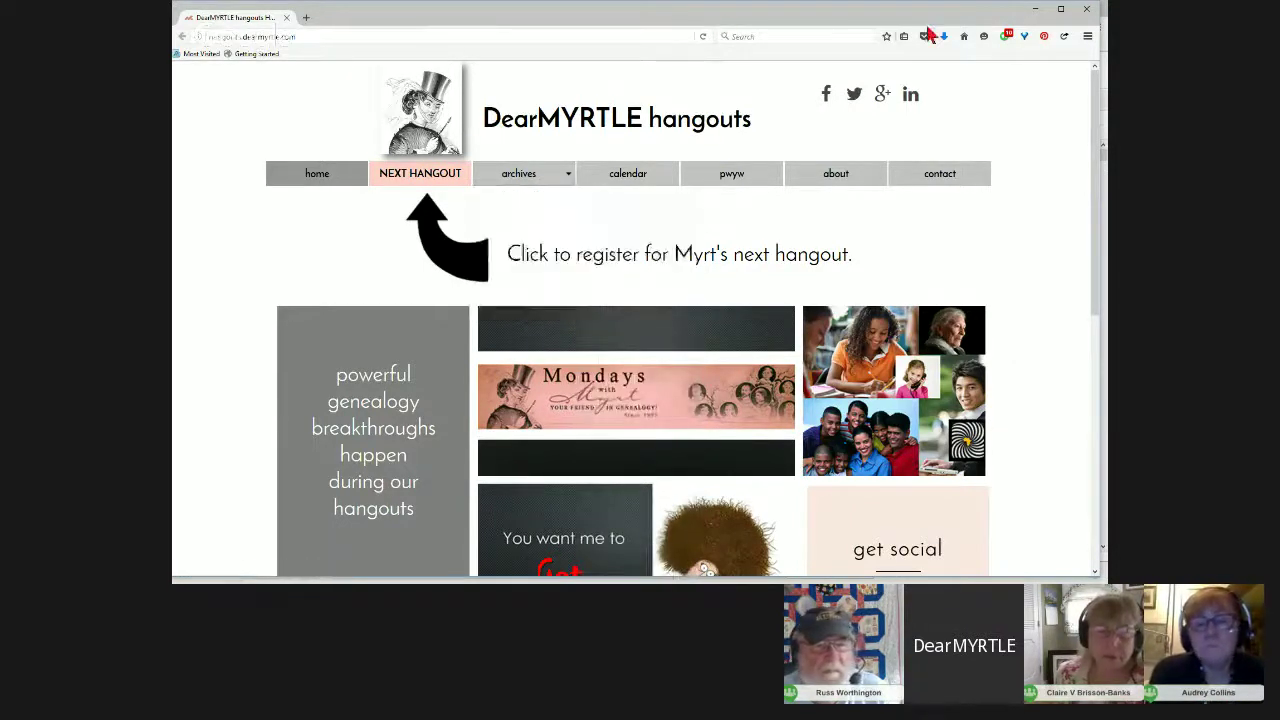
{"action": "left_click", "coordinate": [1035, 9]}
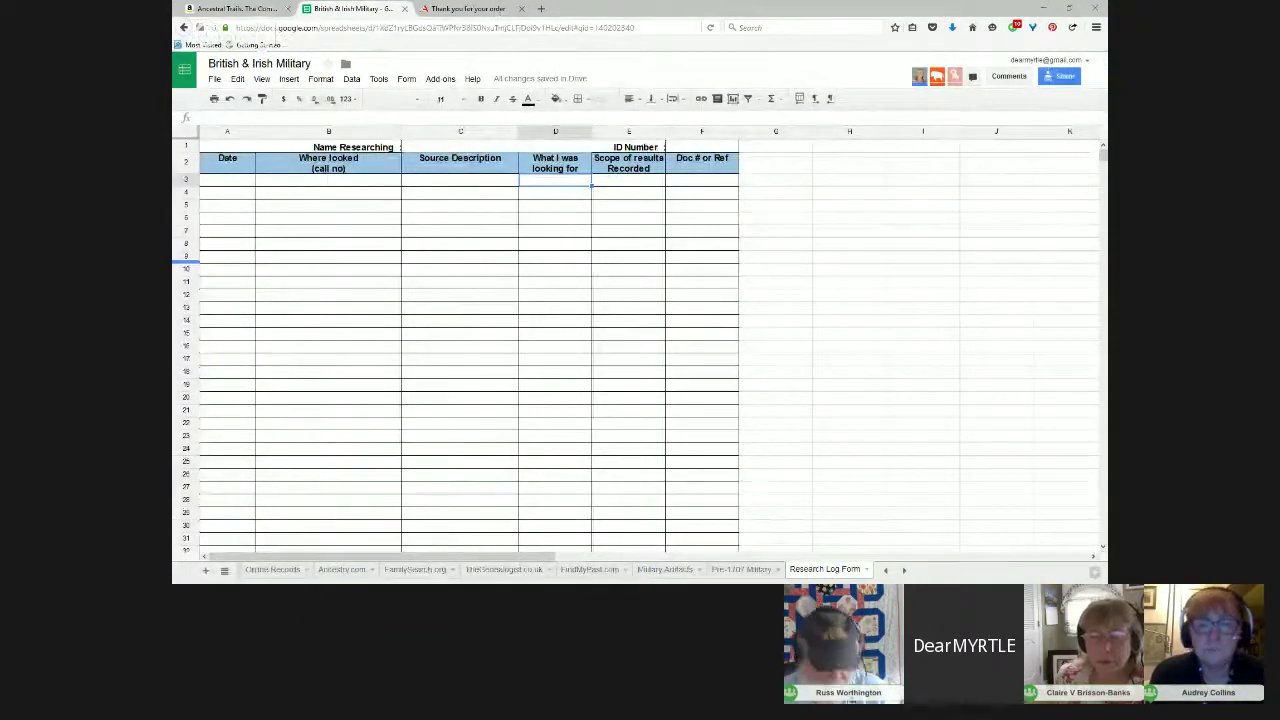
Step: Switch to the Amazon page for Ancestral Trails, Second Edition
{"action": "left_click", "coordinate": [251, 10]}
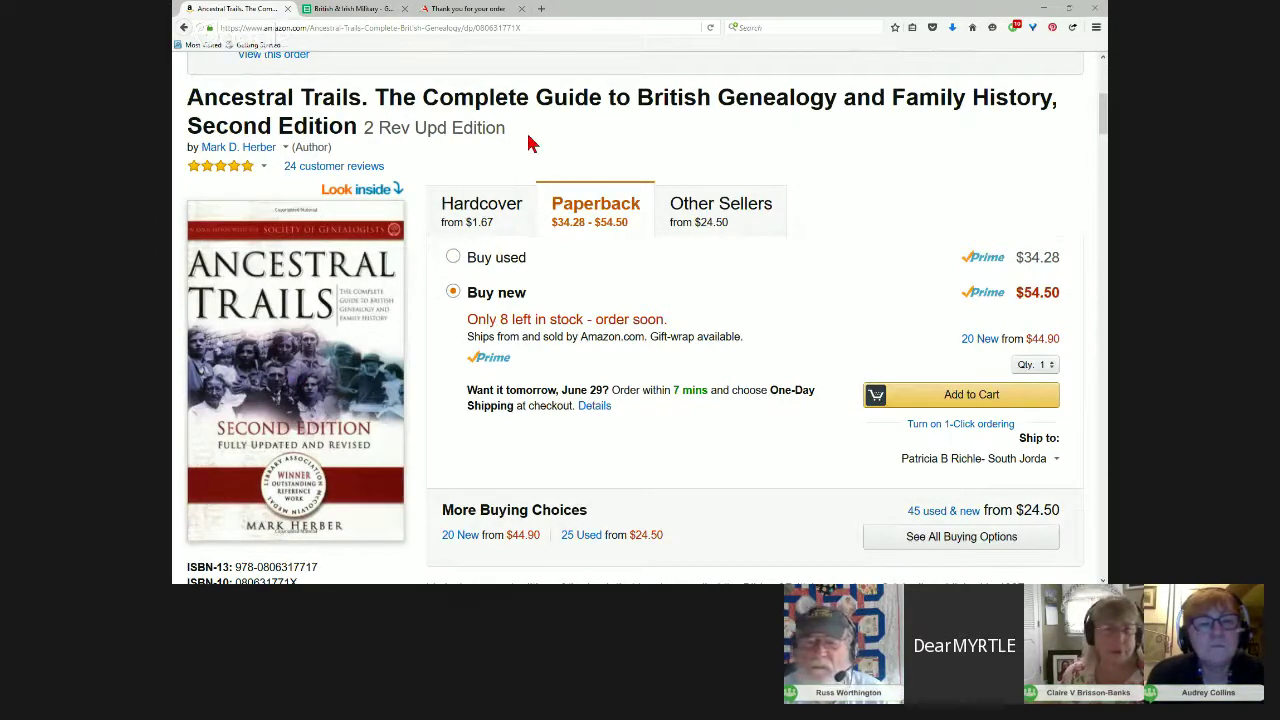
Step: Select the Ancestral Trails book title, then close the Amazon tab
{"action": "left_click_drag", "start_coordinate": [528, 136], "coordinate": [190, 112]}
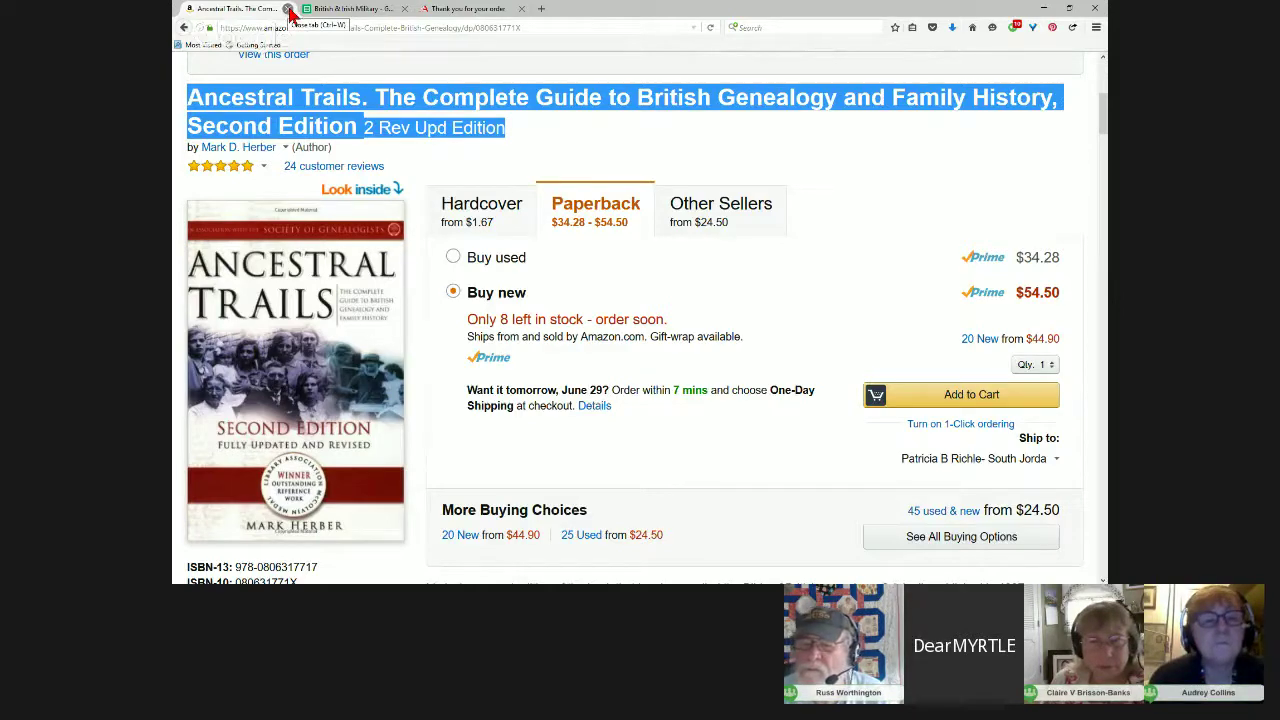
{"action": "left_click", "coordinate": [288, 9]}
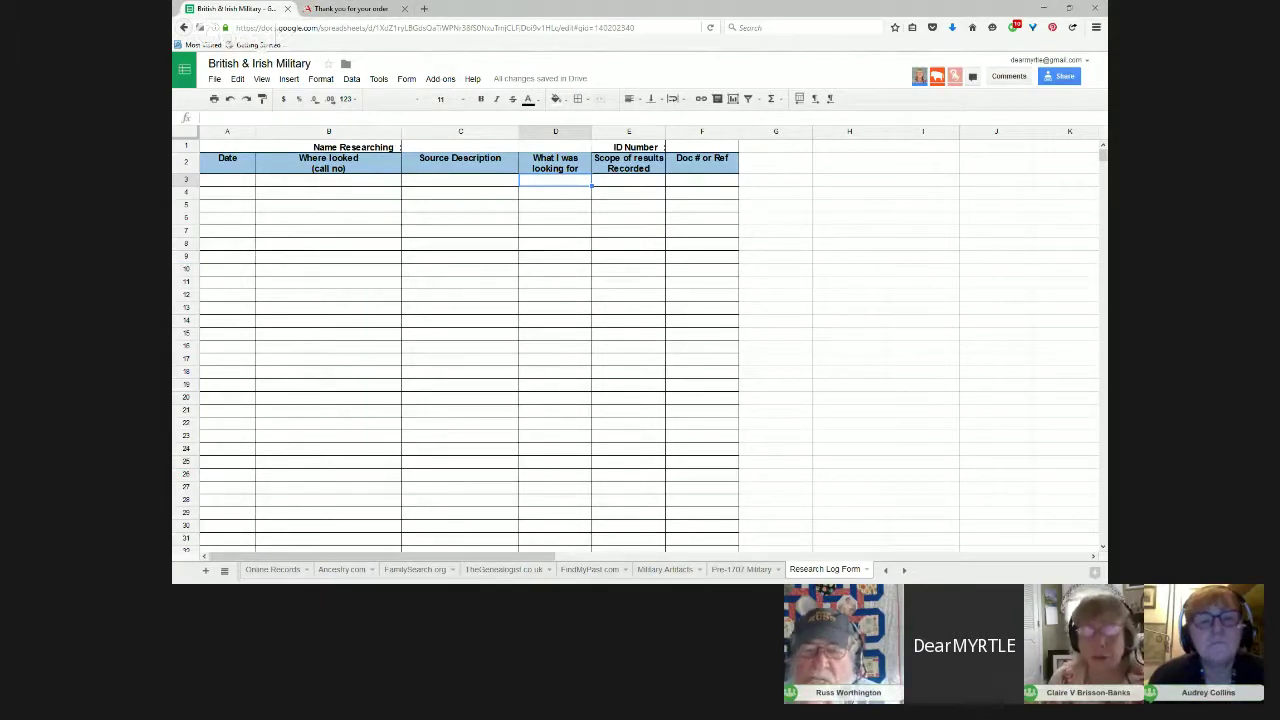
Step: Bring the WO 65_163 PDF back and maximise the Acrobat window
{"action": "key", "text": "alt+Tab"}
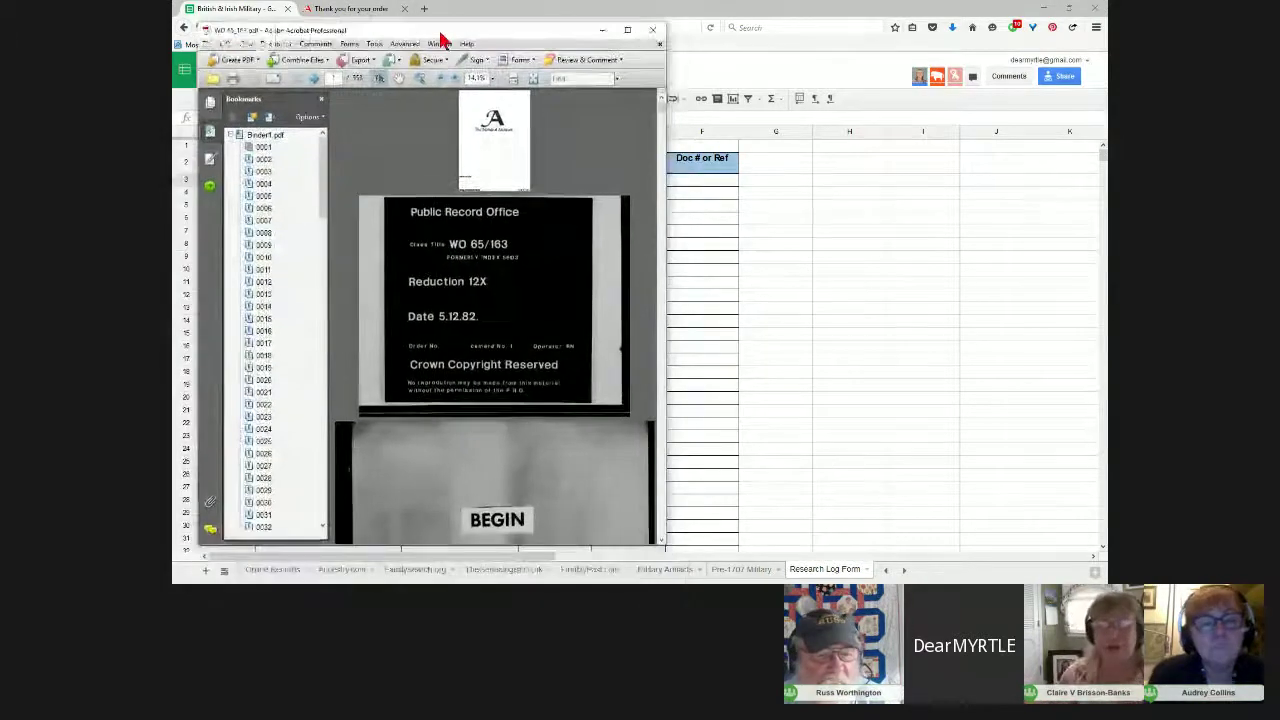
{"action": "left_click", "coordinate": [627, 29]}
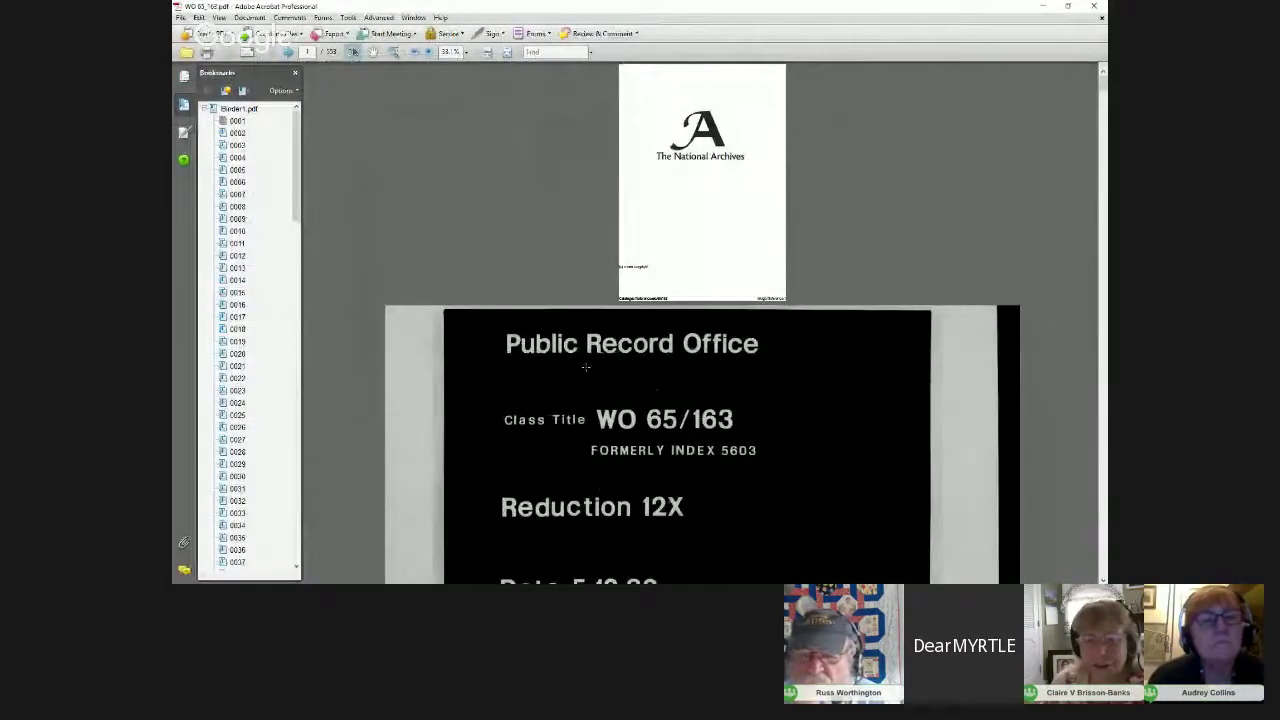
{"action": "scroll", "coordinate": [630, 330], "scroll_direction": "down", "scroll_amount": 1}
{"action": "scroll", "coordinate": [630, 336], "scroll_direction": "down", "scroll_amount": 1}
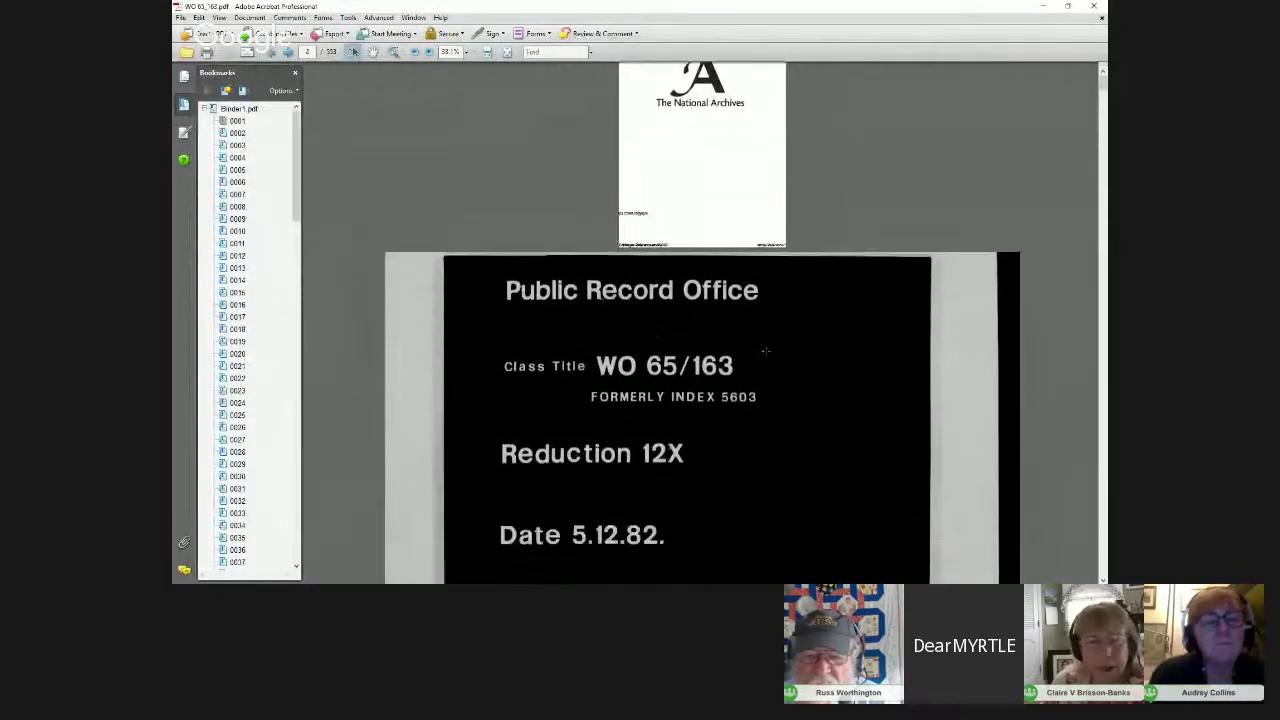
{"action": "scroll", "coordinate": [1104, 93], "scroll_direction": "down", "scroll_amount": 5}
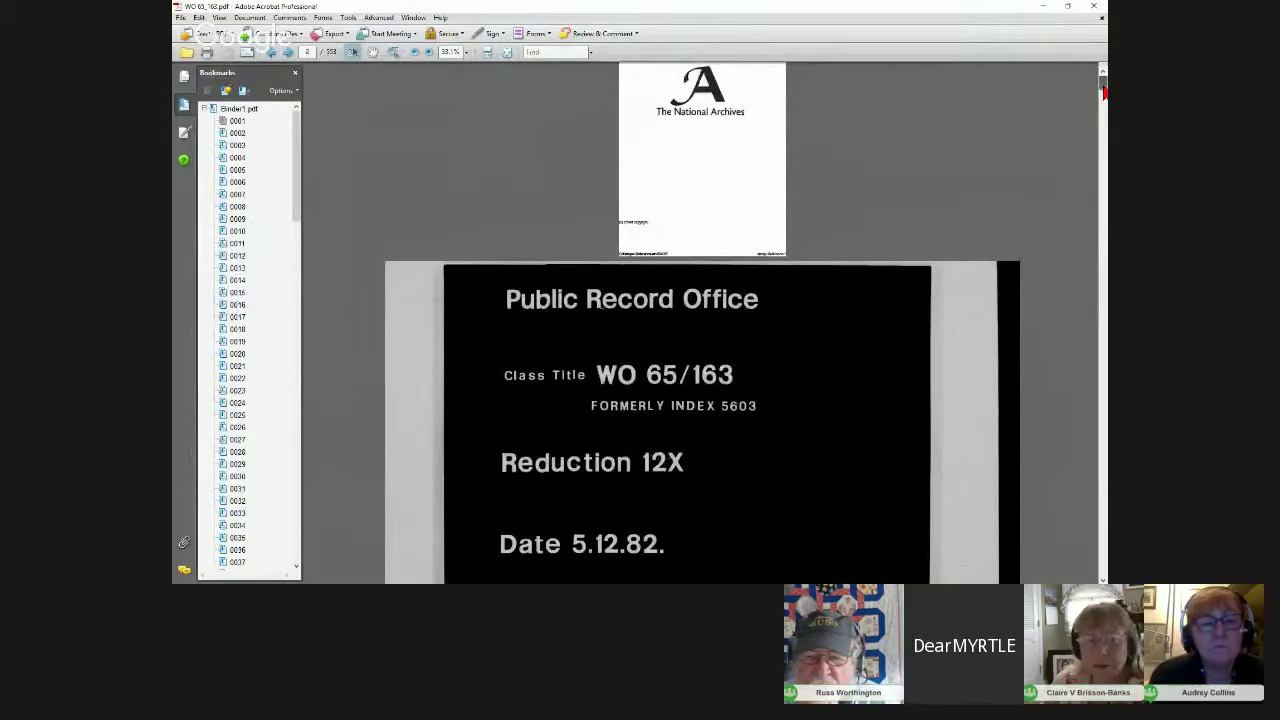
{"action": "scroll", "coordinate": [1104, 93], "scroll_direction": "up", "scroll_amount": 6}
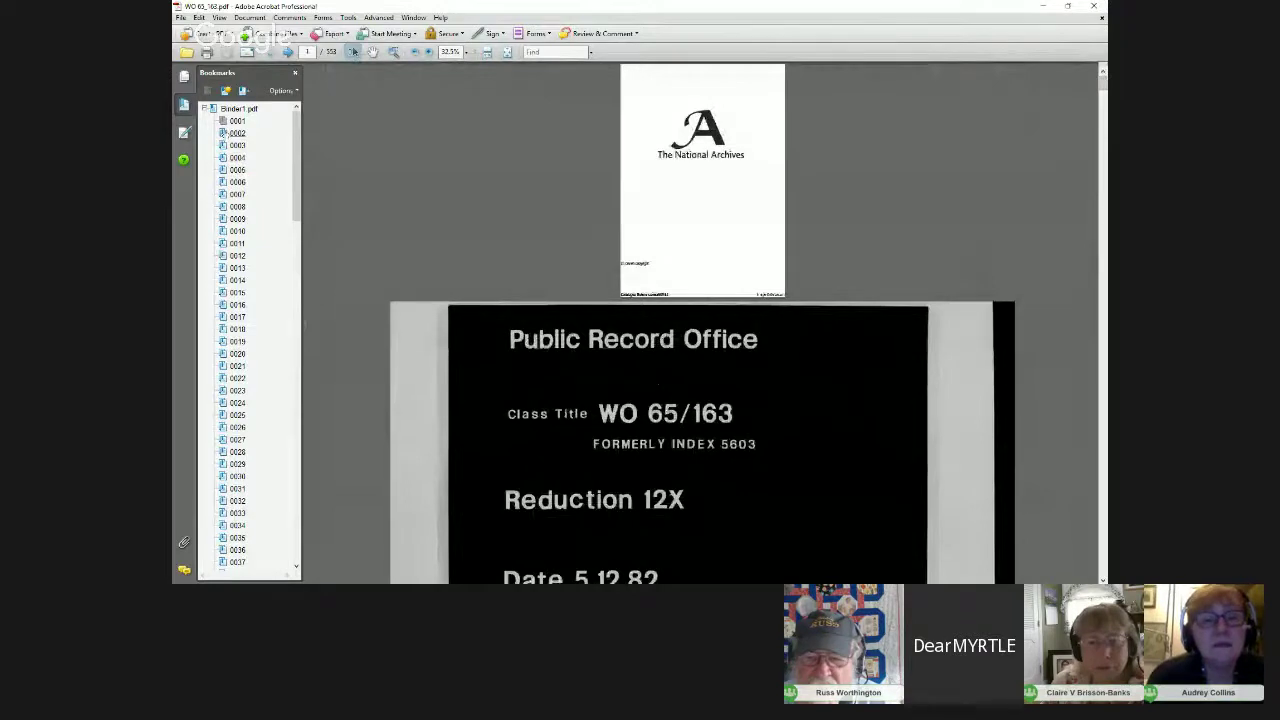
Step: Step through bookmarks 0001 and 0002 to bookmark 0016, the page 17 register spread
{"action": "left_click", "coordinate": [234, 121]}
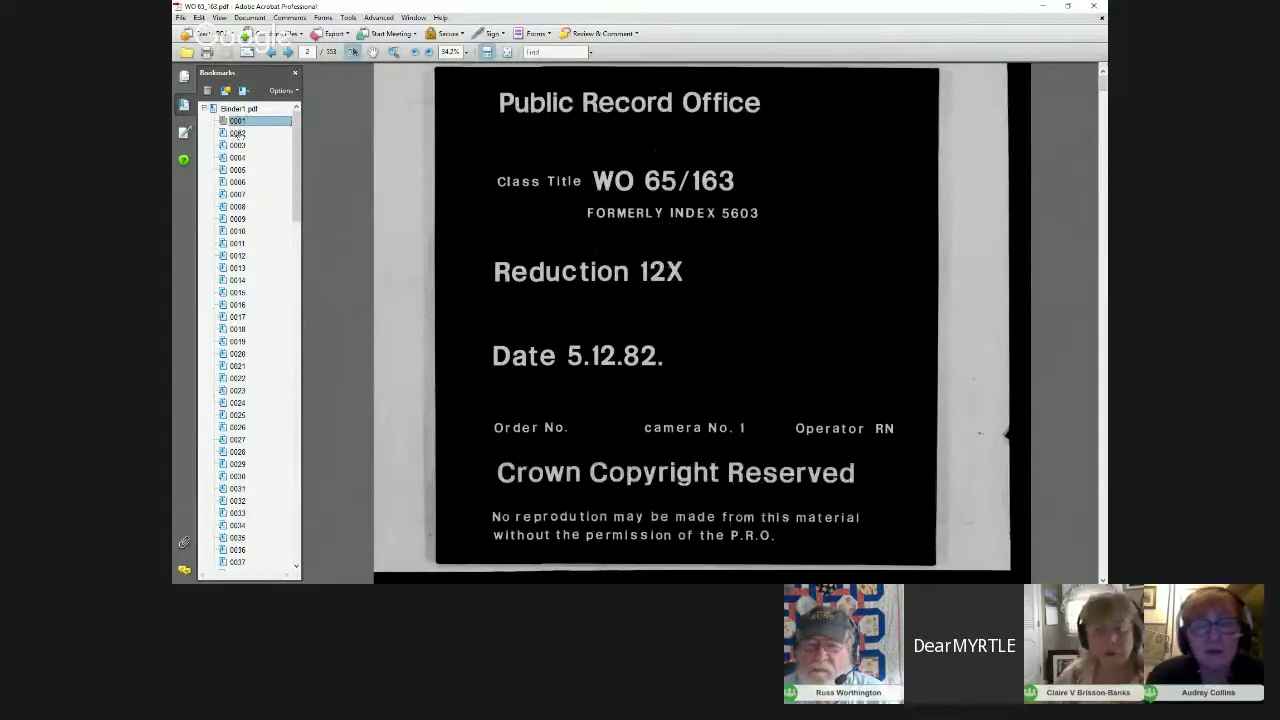
{"action": "left_click", "coordinate": [237, 133]}
{"action": "left_click", "coordinate": [237, 133]}
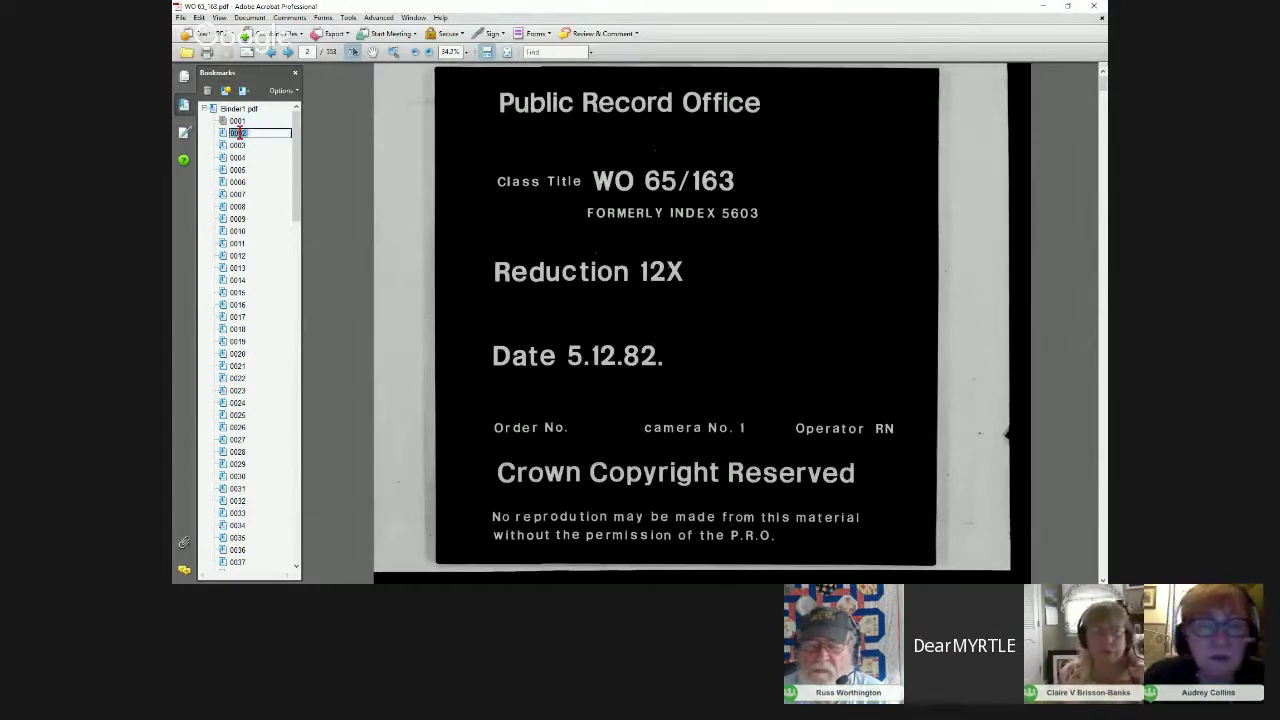
{"action": "left_click", "coordinate": [237, 305]}
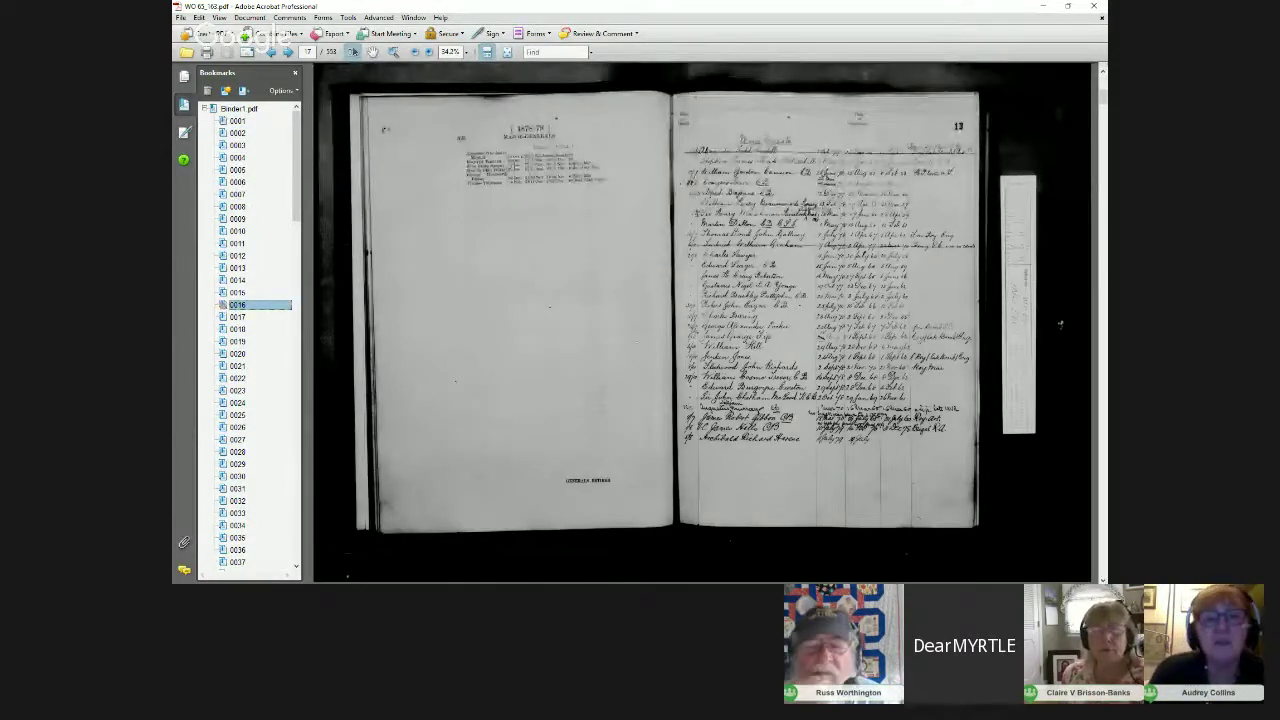
Step: Zoom the army list page to 200% and pan across the Major-Generals names
{"action": "left_click", "coordinate": [466, 52]}
{"action": "left_click", "coordinate": [458, 155]}
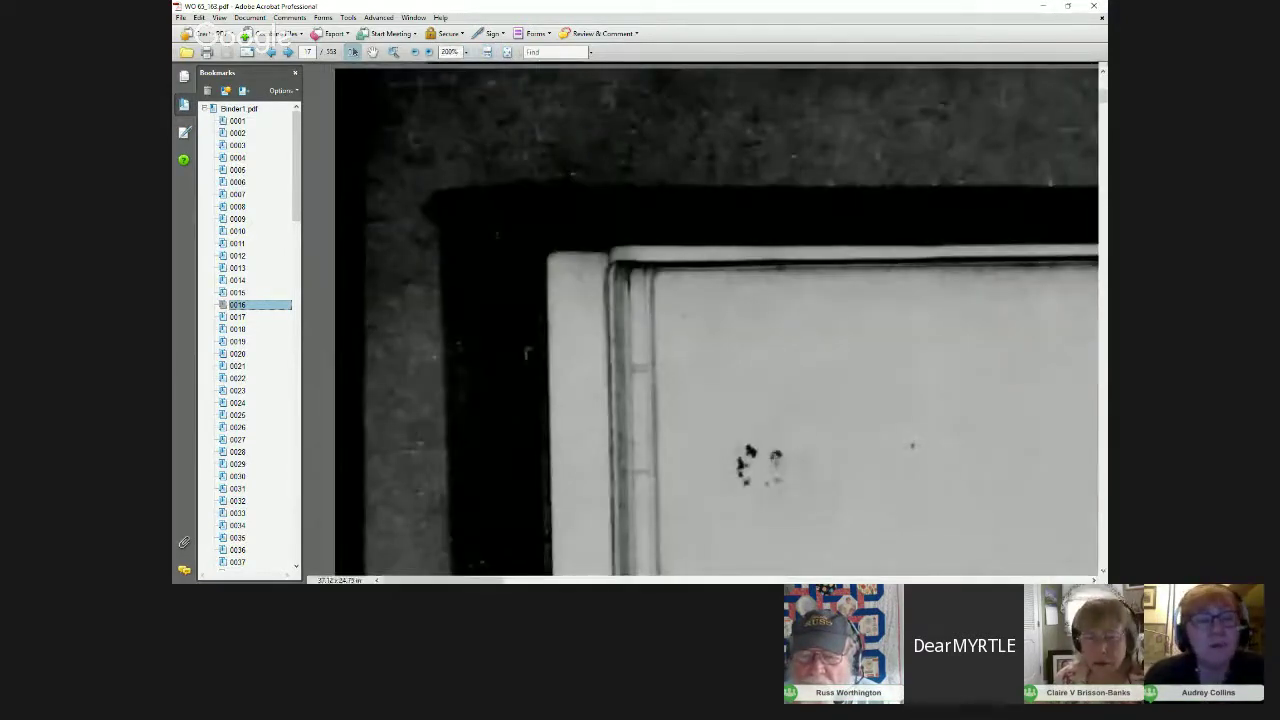
{"action": "left_click_drag", "start_coordinate": [681, 317], "coordinate": [800, 364]}
{"action": "scroll", "coordinate": [704, 320], "scroll_direction": "right", "scroll_amount": 1}
{"action": "scroll", "coordinate": [704, 320], "scroll_direction": "right", "scroll_amount": 5}
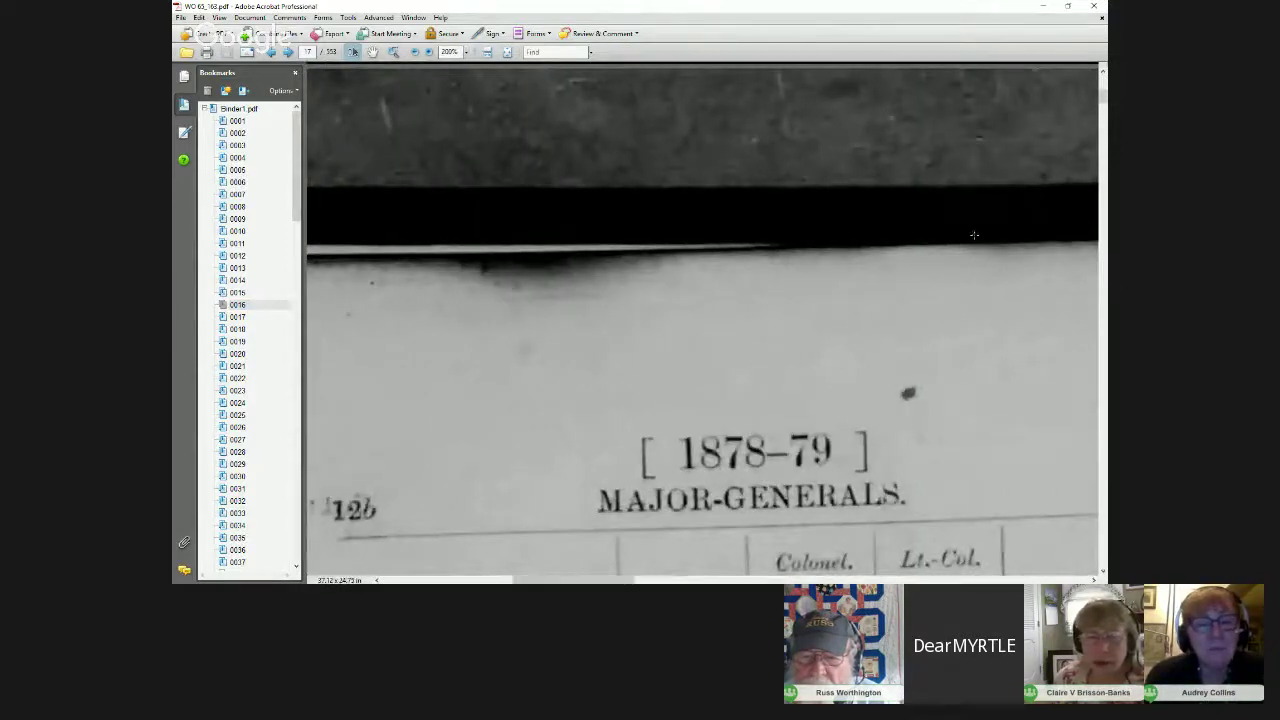
{"action": "left_click_drag", "start_coordinate": [1104, 90], "coordinate": [1101, 113]}
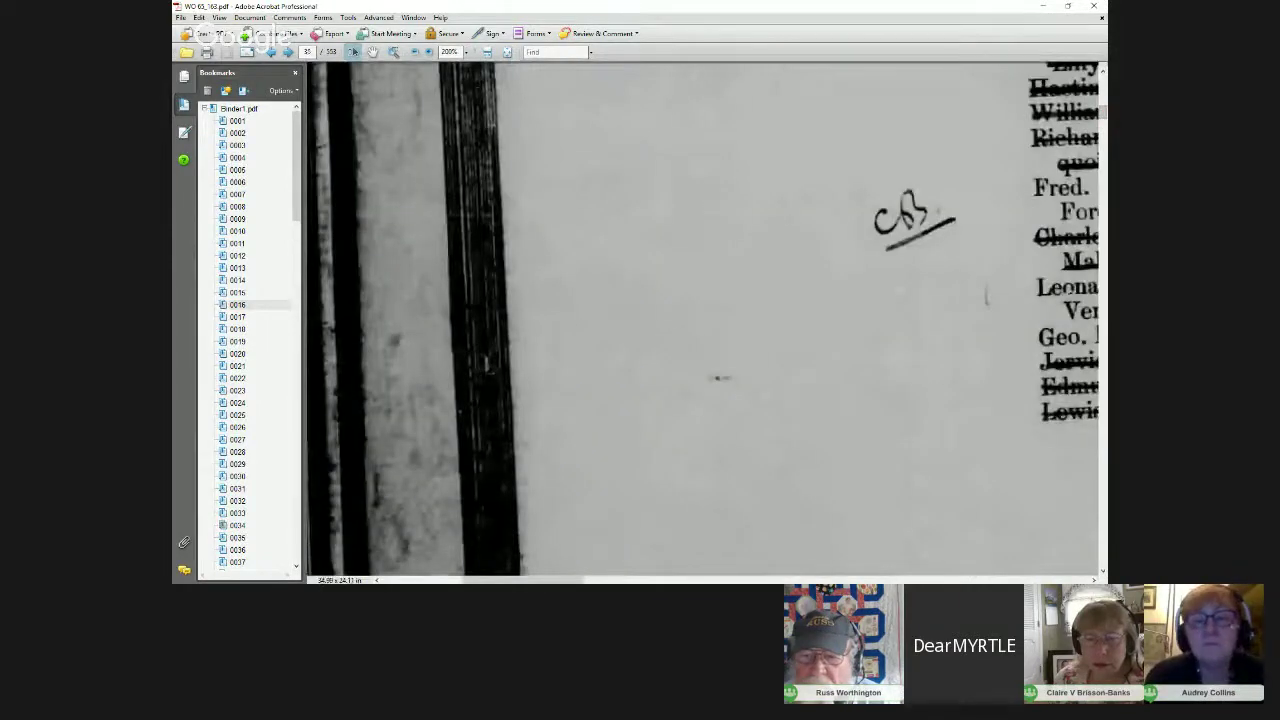
Step: Reduce zoom to 150% and scroll through the 1878–79 names list
{"action": "left_click", "coordinate": [466, 52]}
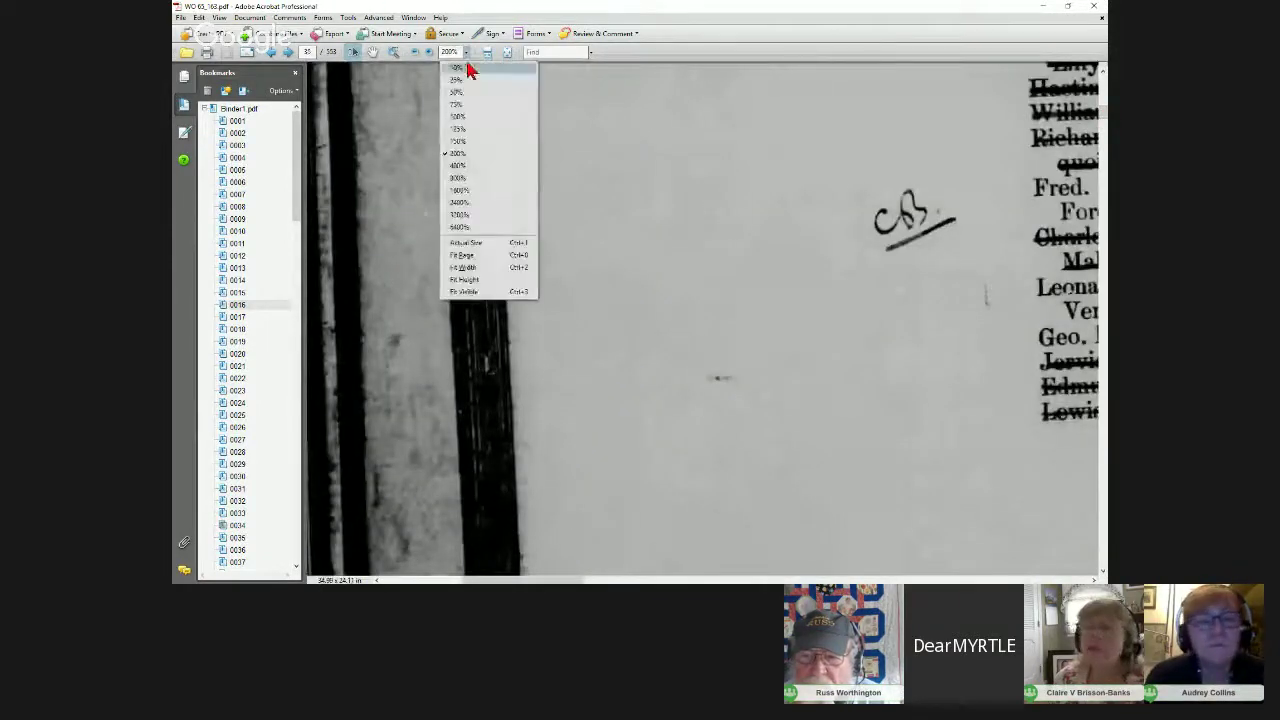
{"action": "left_click", "coordinate": [458, 141]}
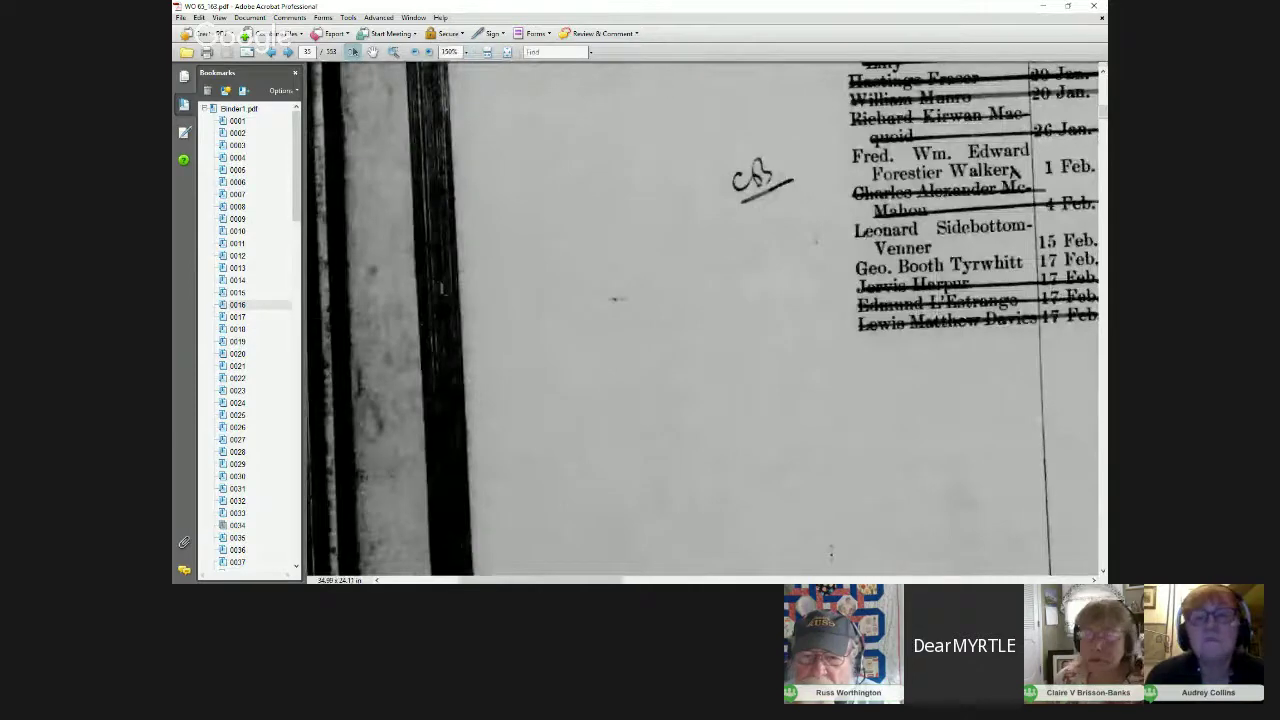
{"action": "left_click_drag", "start_coordinate": [540, 580], "coordinate": [627, 580]}
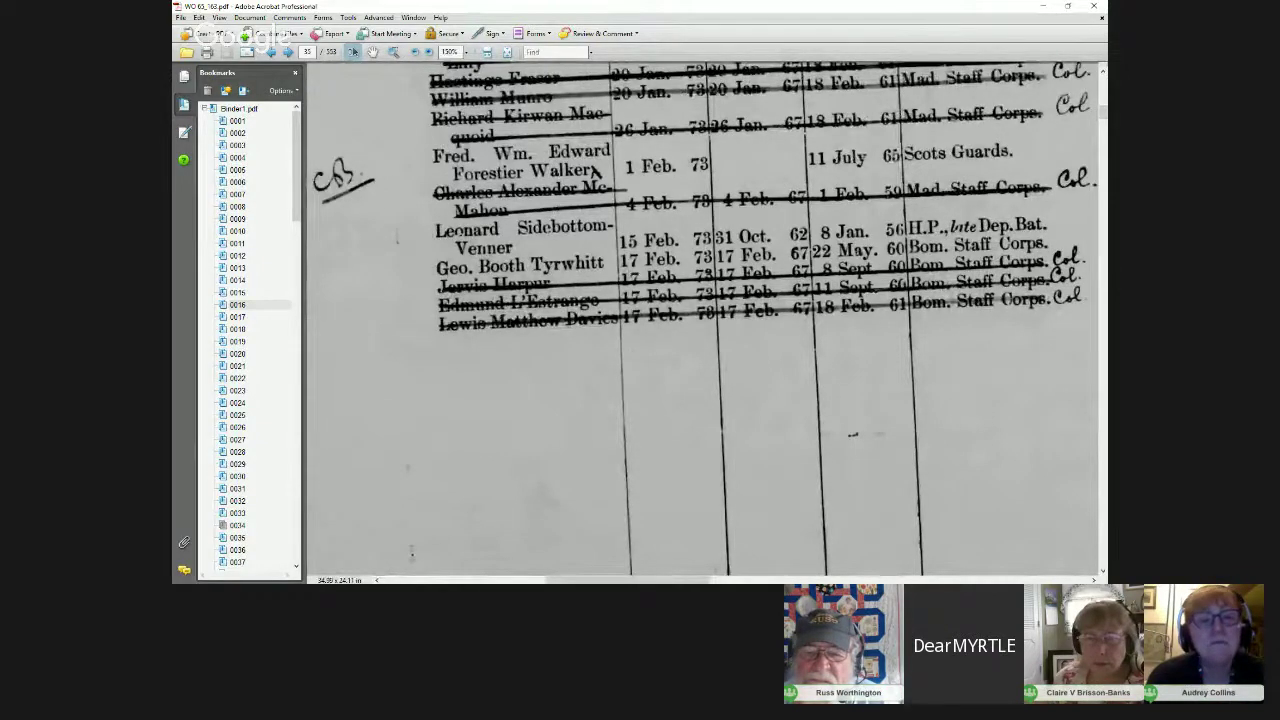
{"action": "left_click_drag", "start_coordinate": [673, 580], "coordinate": [680, 580]}
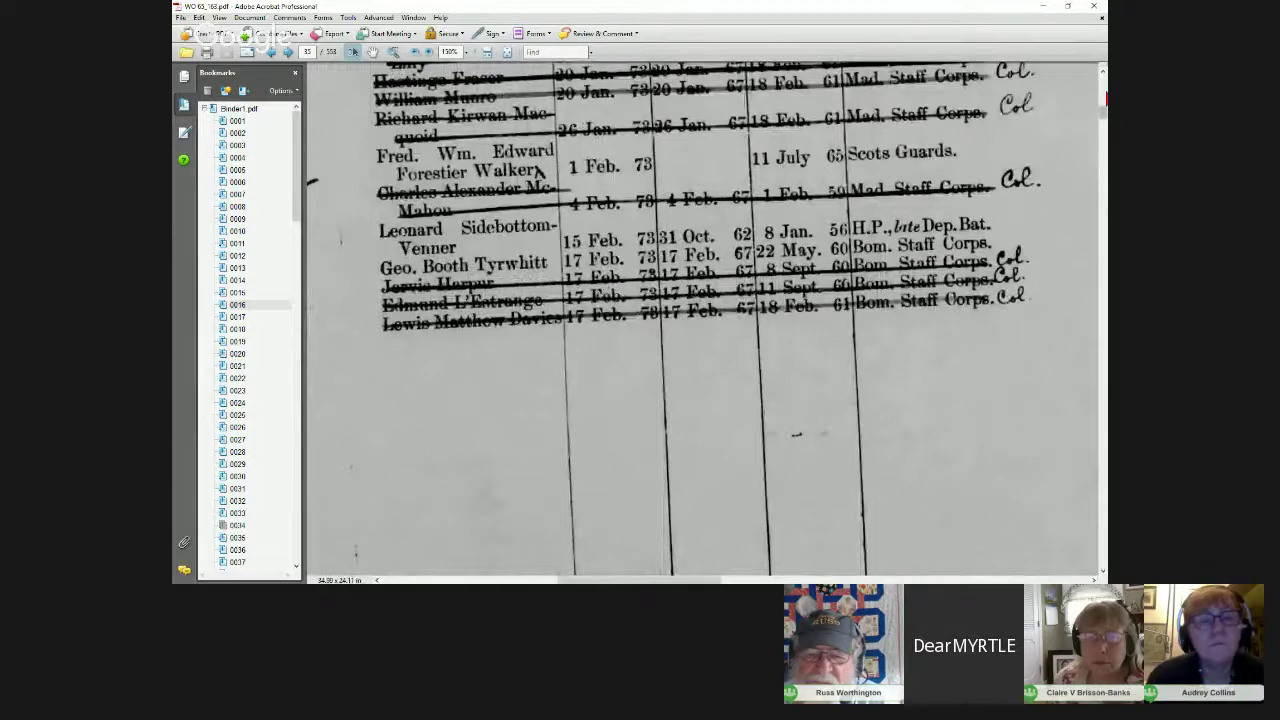
{"action": "left_click_drag", "start_coordinate": [1105, 108], "coordinate": [1104, 98]}
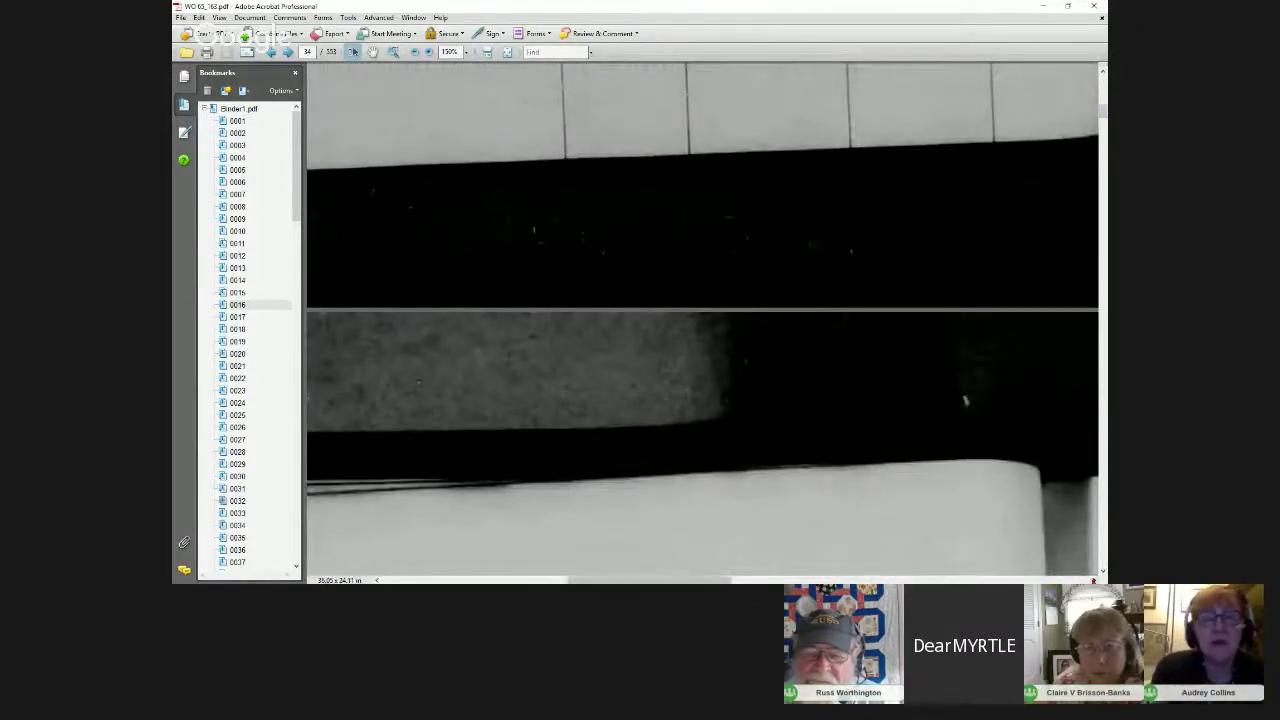
Step: Nest bookmark 0017 under 0016, then jump to the Generals Retired pages at bookmark 0018
{"action": "left_click", "coordinate": [1103, 573]}
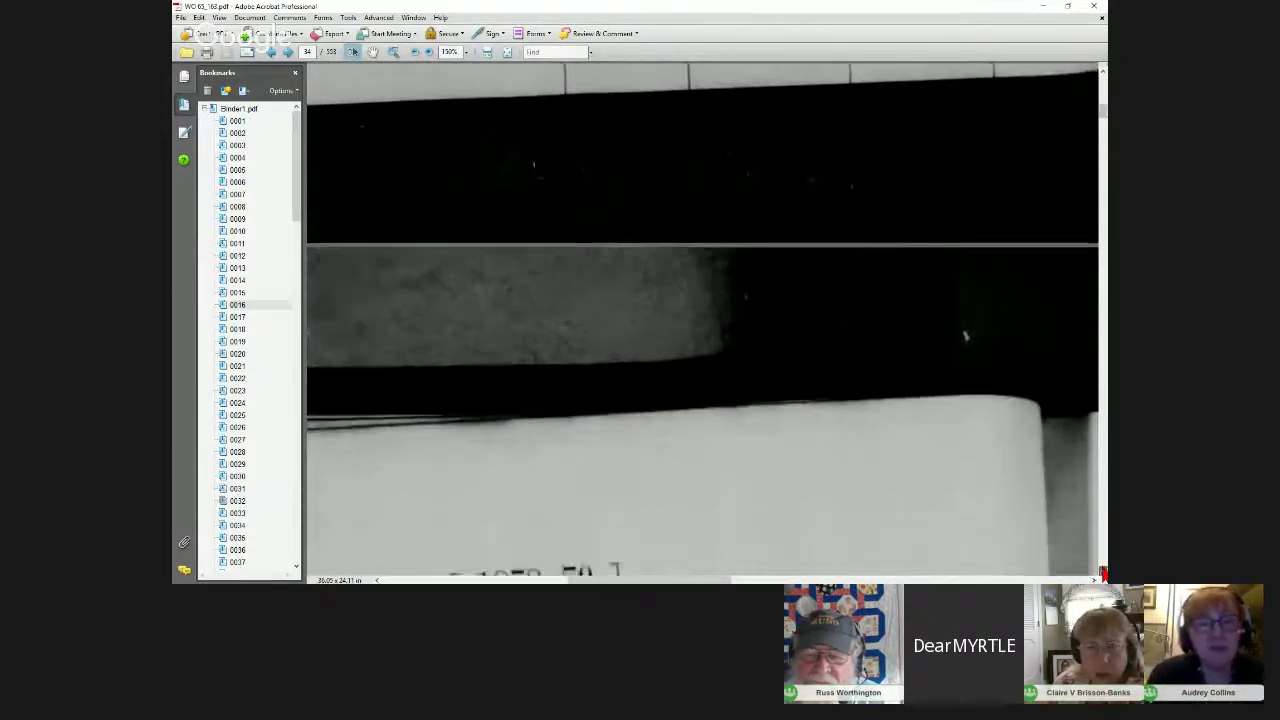
{"action": "scroll", "coordinate": [1103, 573], "scroll_direction": "down", "scroll_amount": 3}
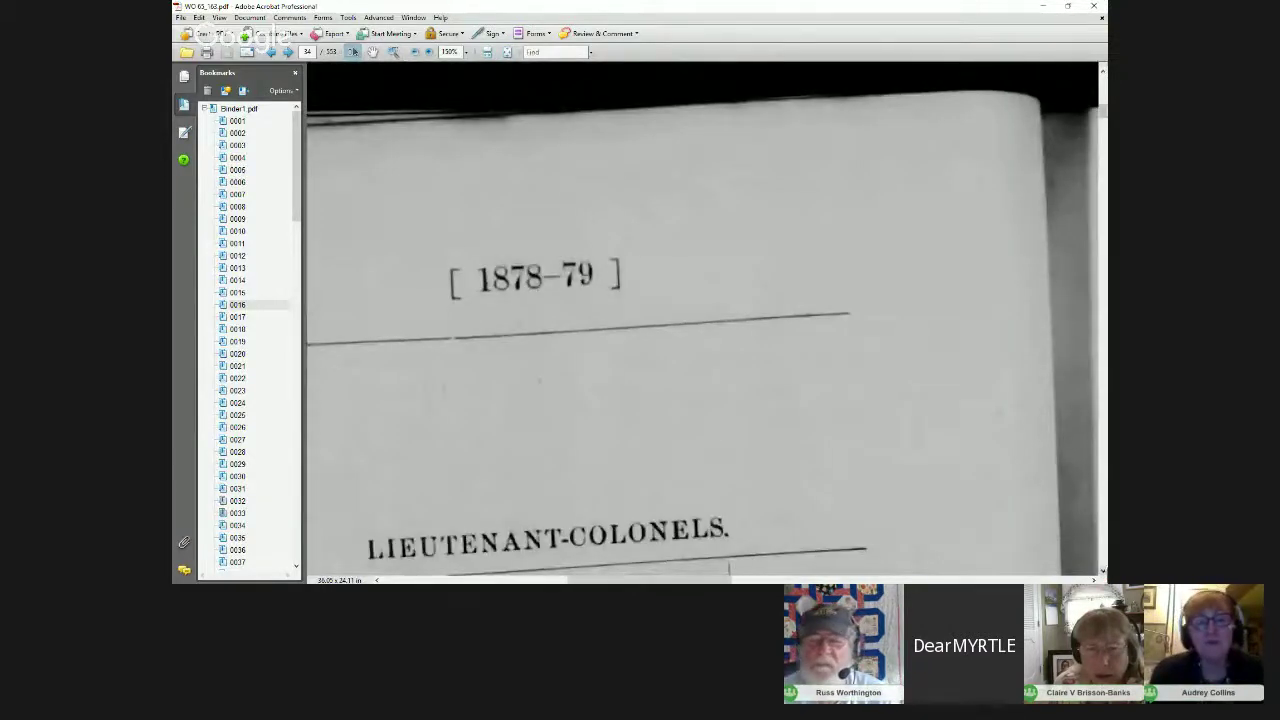
{"action": "scroll", "coordinate": [1103, 573], "scroll_direction": "down", "scroll_amount": 4}
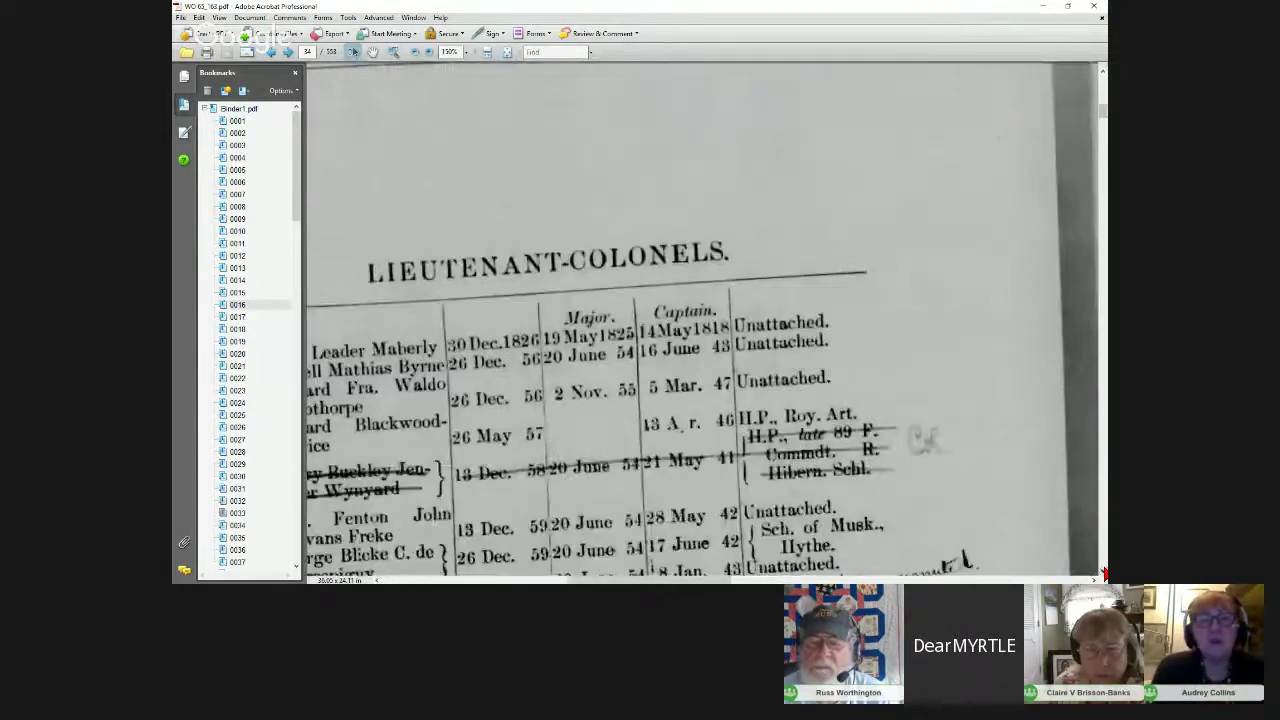
{"action": "left_click_drag", "start_coordinate": [726, 580], "coordinate": [686, 580]}
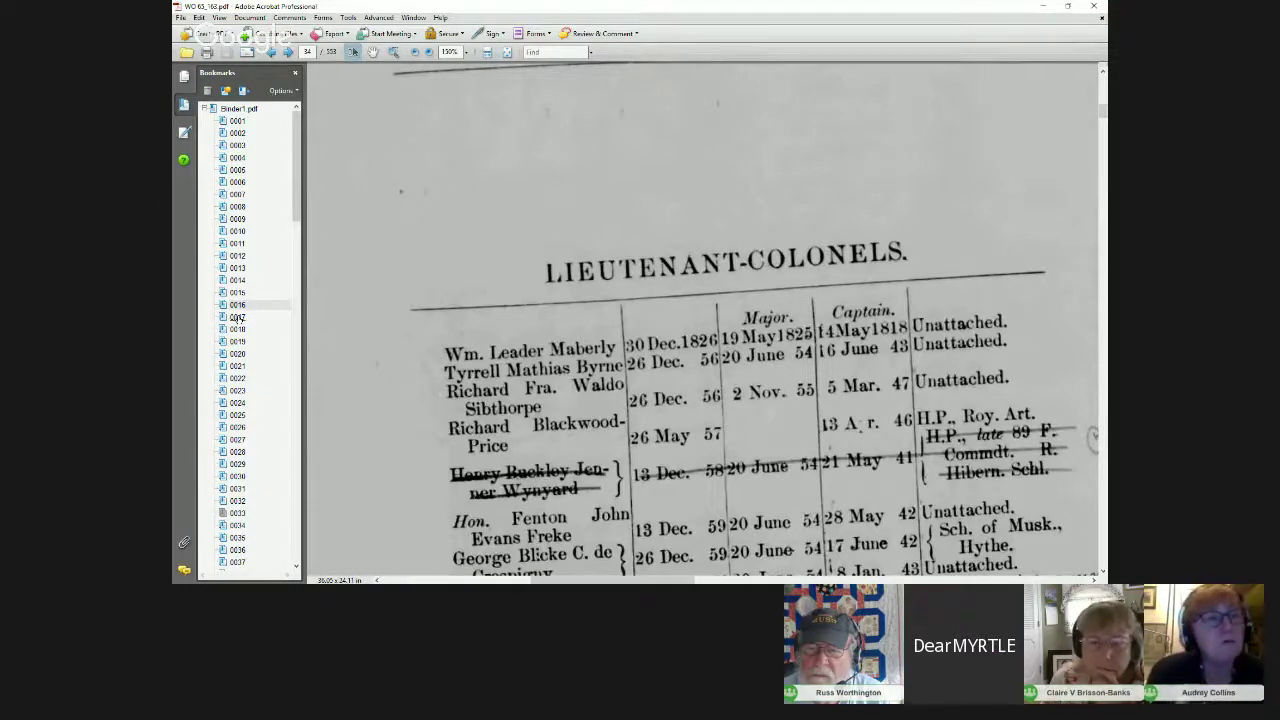
{"action": "left_click", "coordinate": [237, 317]}
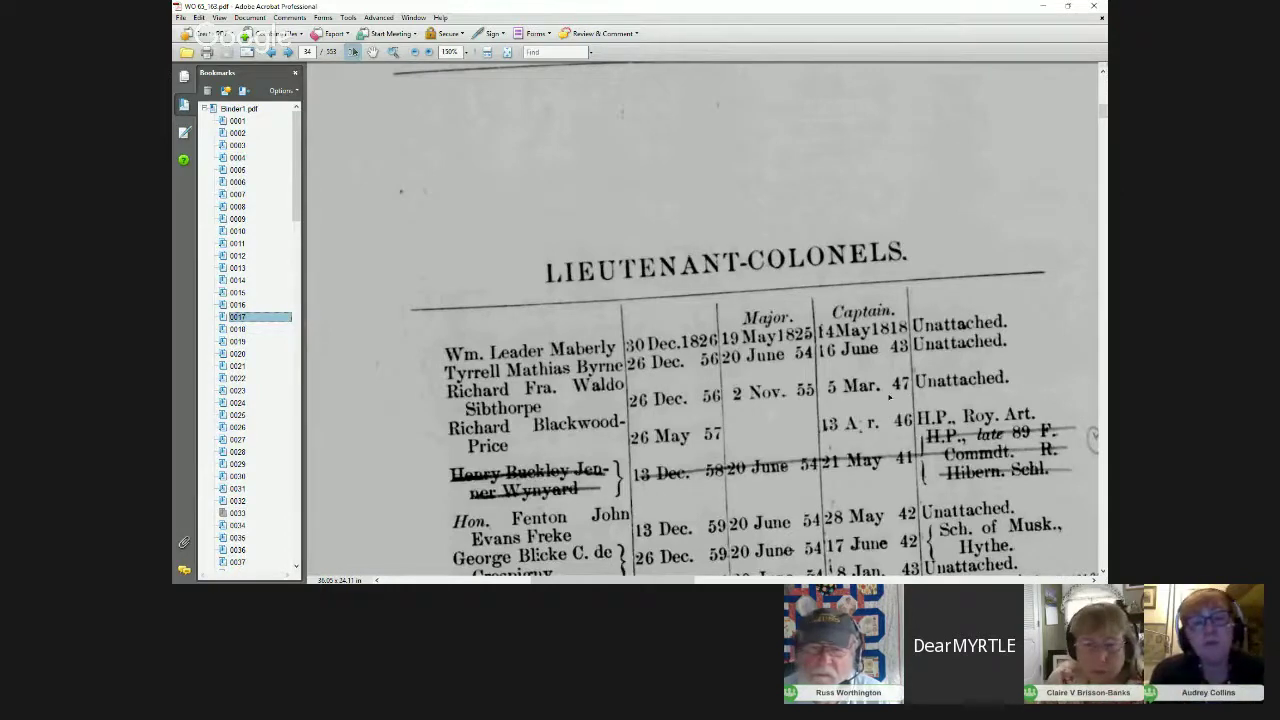
{"action": "left_click_drag", "start_coordinate": [256, 303], "coordinate": [254, 306]}
{"action": "left_click", "coordinate": [238, 317]}
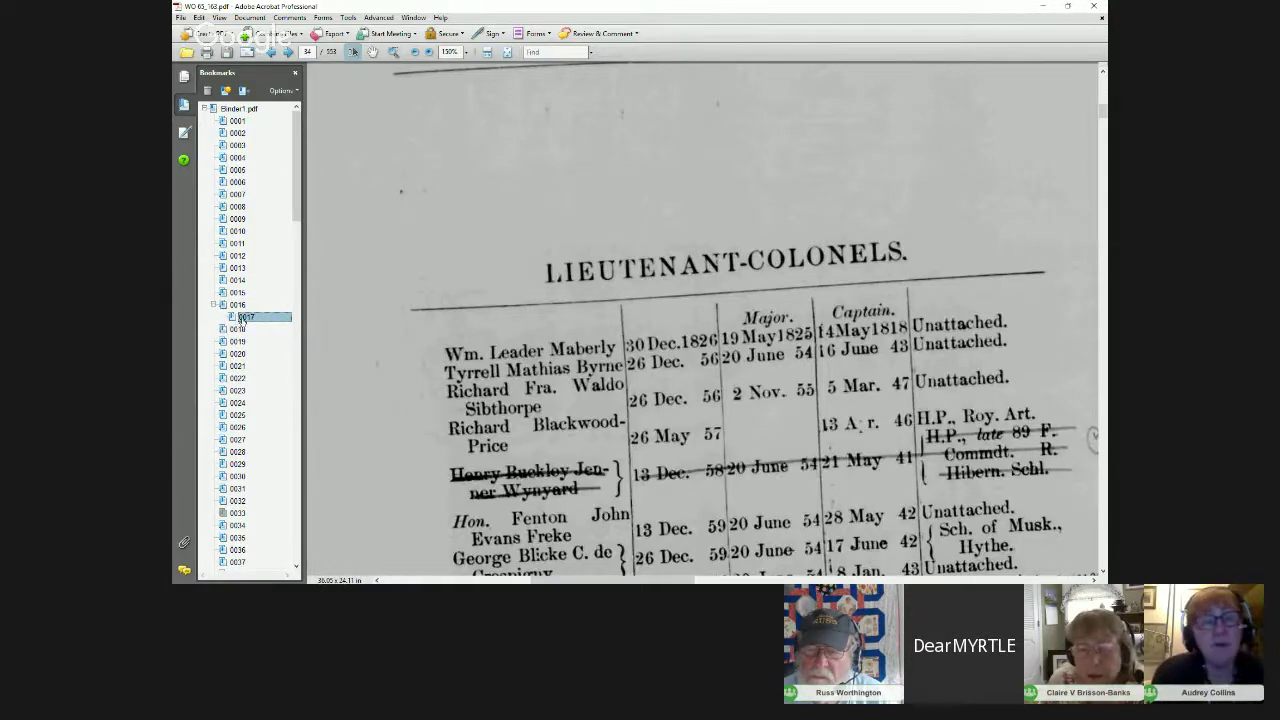
{"action": "left_click", "coordinate": [224, 329]}
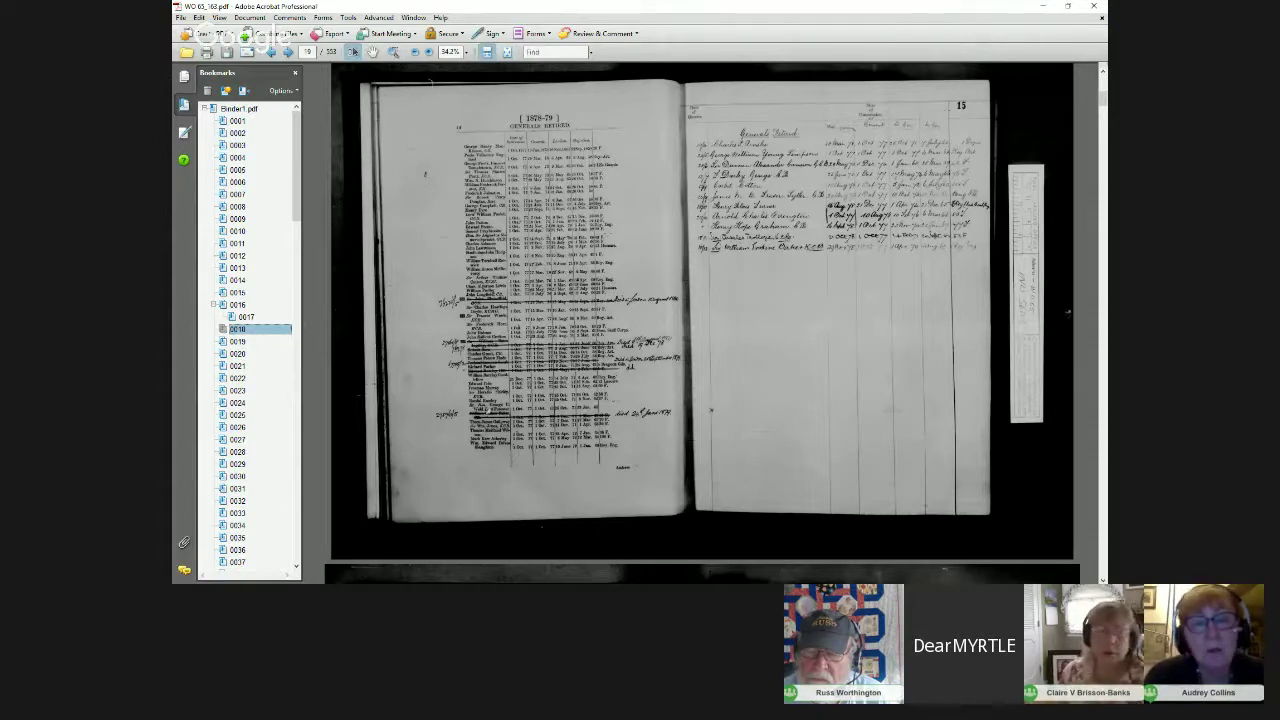
Step: Zoom the Generals Retired pages to 50% and pan toward the handwritten right page
{"action": "left_click", "coordinate": [467, 52]}
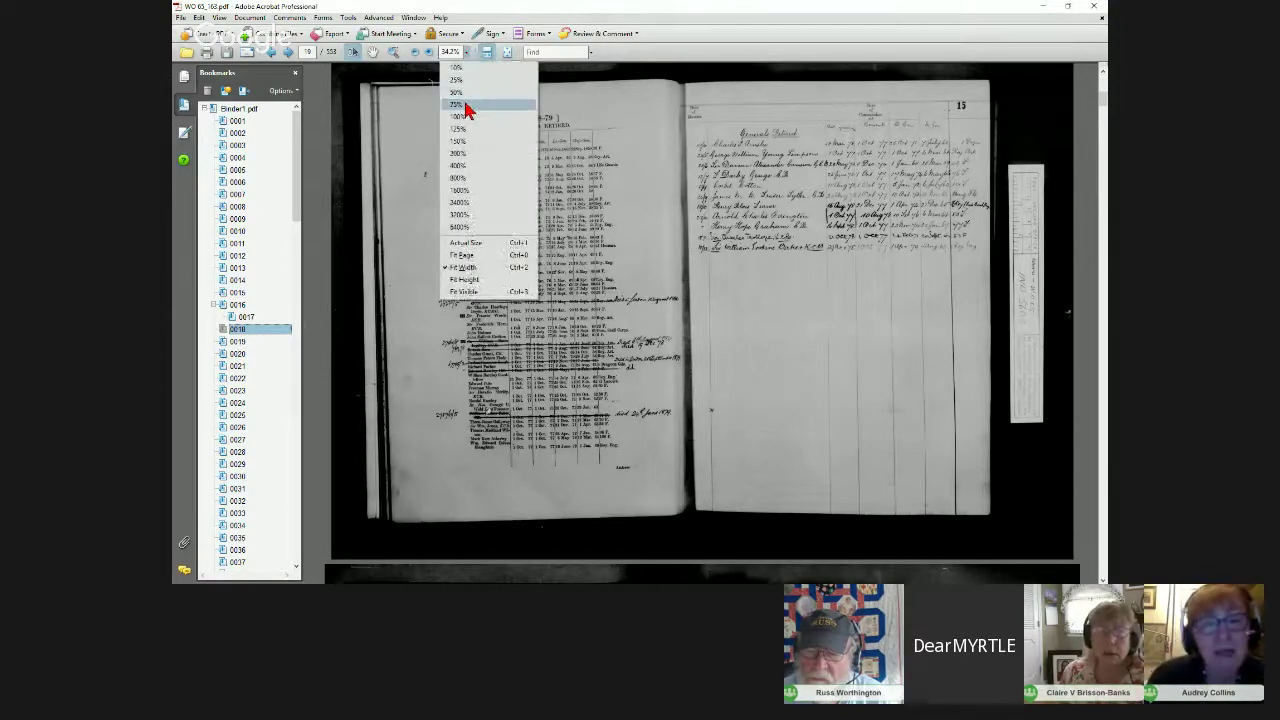
{"action": "left_click", "coordinate": [458, 92]}
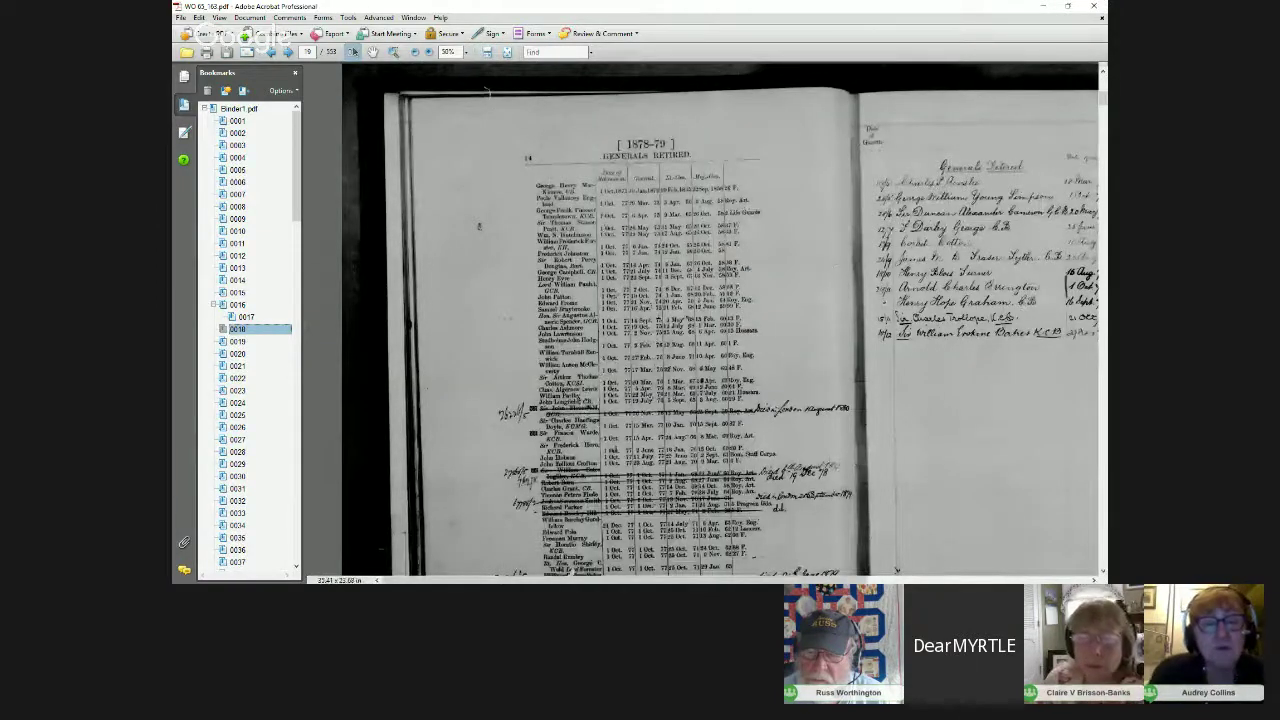
{"action": "left_click_drag", "start_coordinate": [897, 571], "coordinate": [740, 571]}
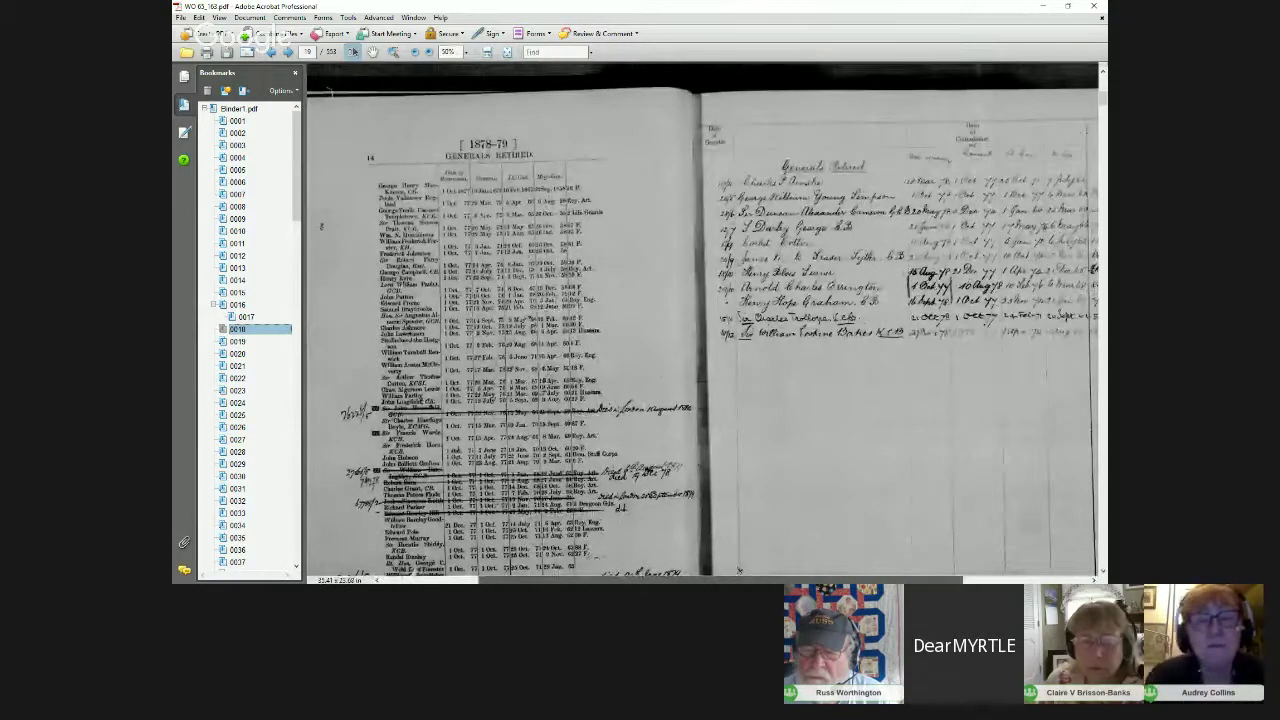
{"action": "left_click_drag", "start_coordinate": [739, 571], "coordinate": [716, 571]}
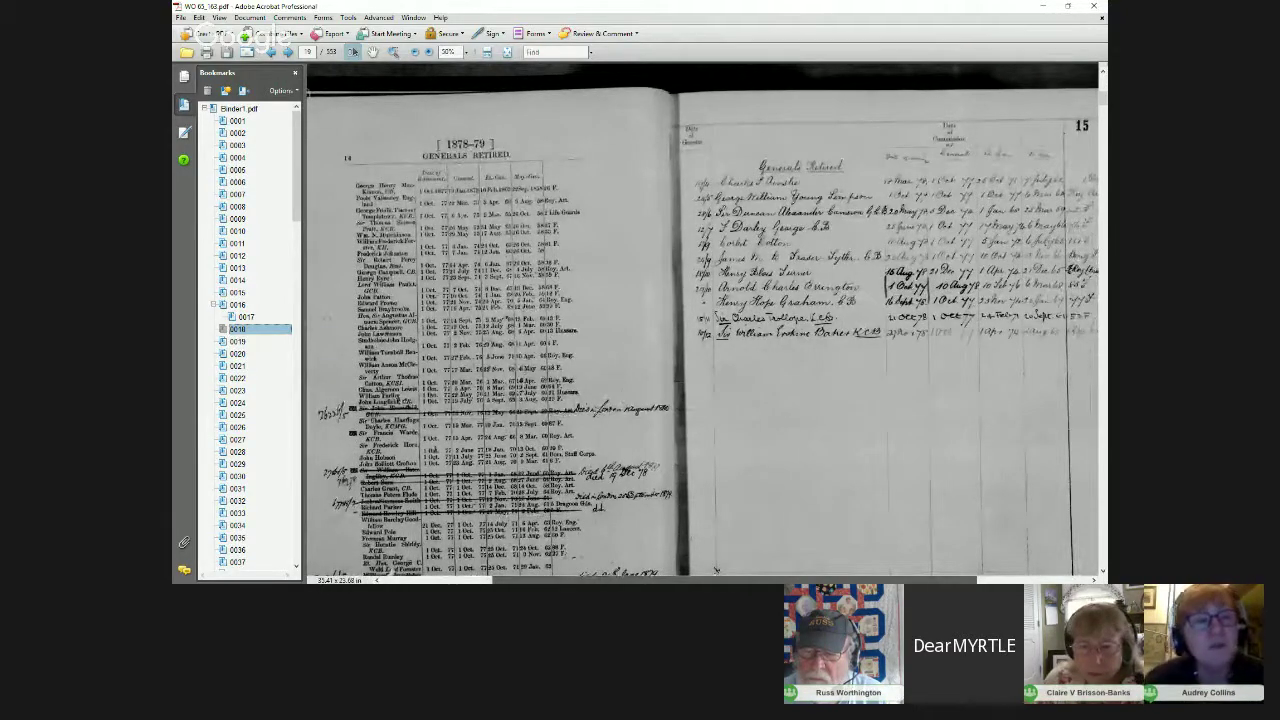
Step: Increase the zoom to 75% and scroll across pages 14 and 15
{"action": "left_click", "coordinate": [468, 54]}
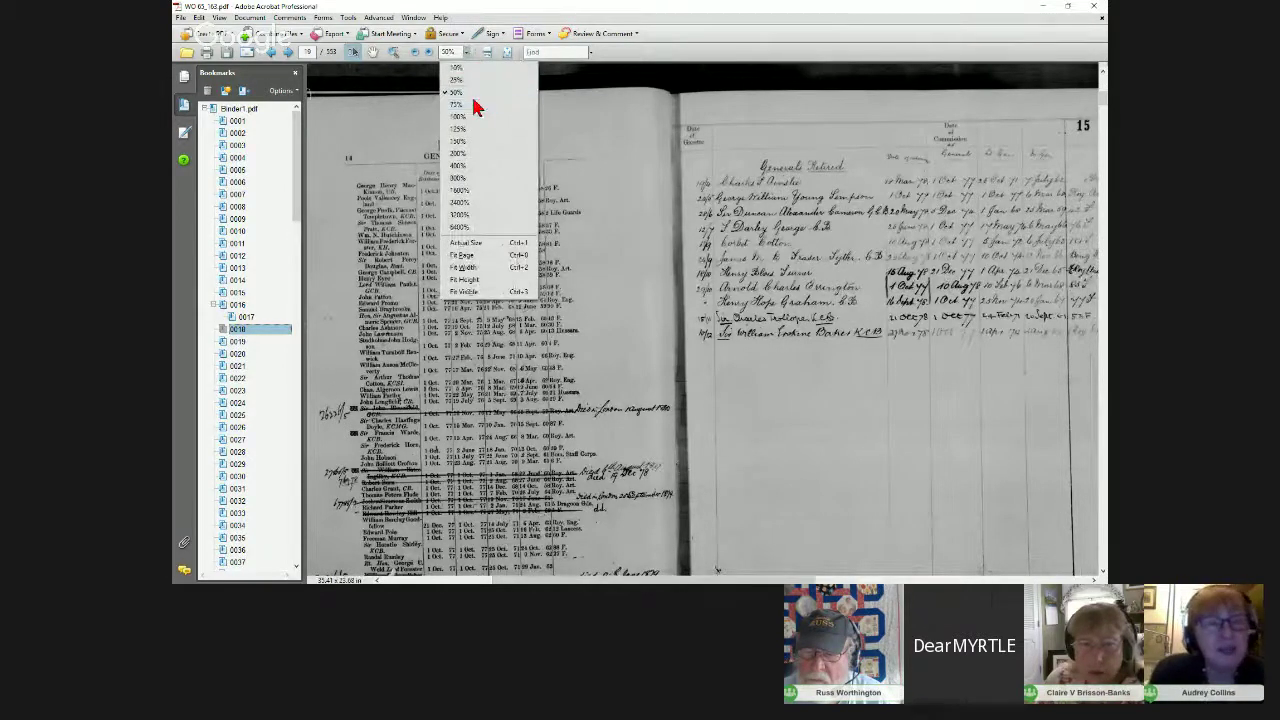
{"action": "left_click", "coordinate": [478, 105]}
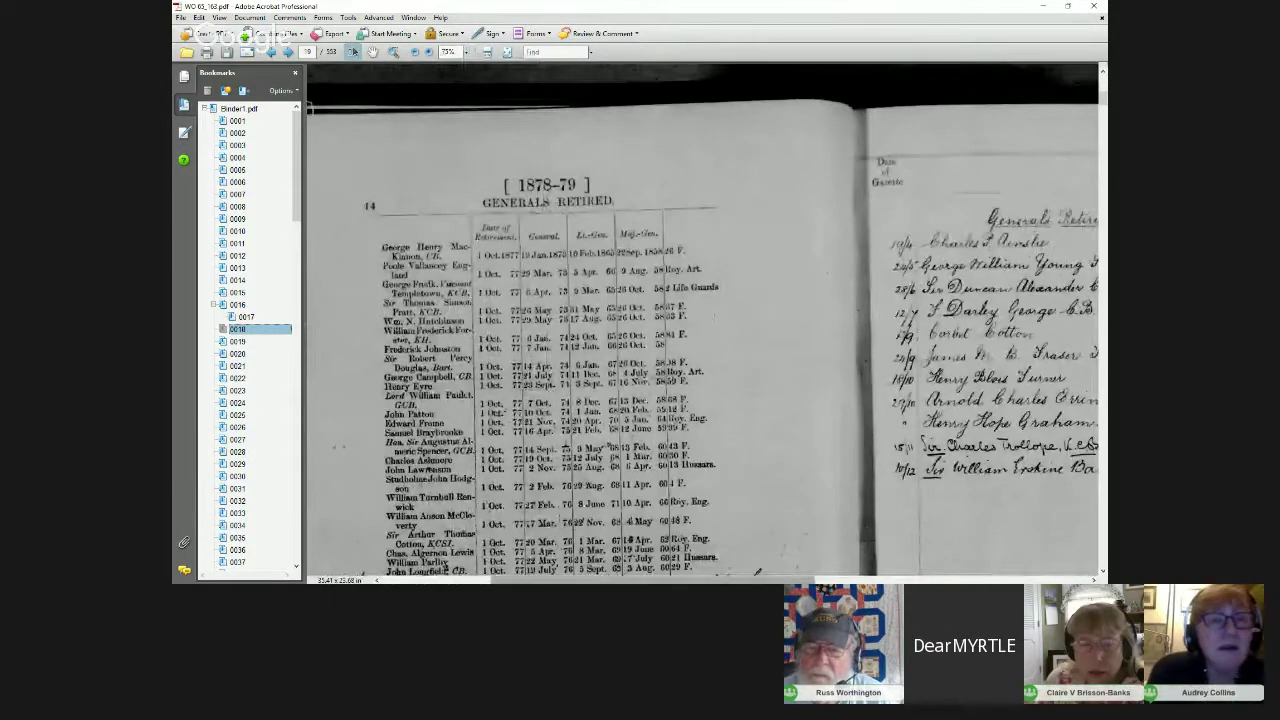
{"action": "scroll", "coordinate": [700, 320], "scroll_direction": "right", "scroll_amount": 2}
{"action": "scroll", "coordinate": [700, 320], "scroll_direction": "right", "scroll_amount": 3}
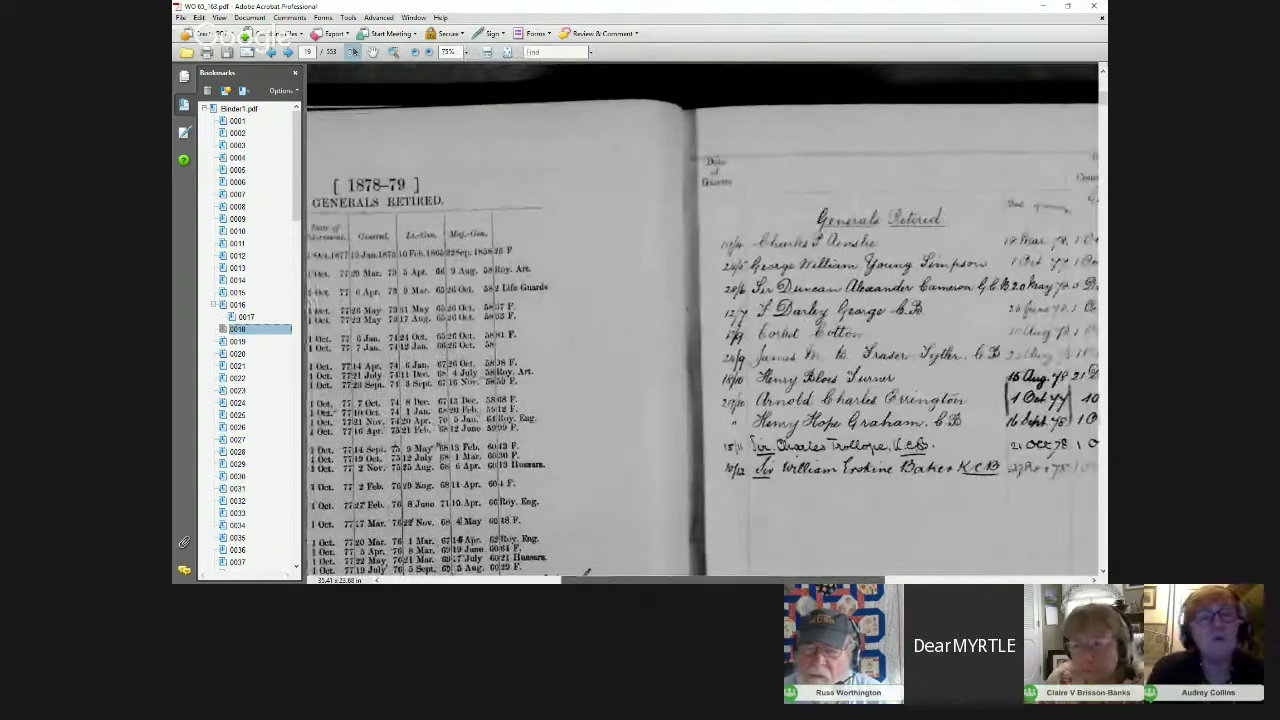
{"action": "scroll", "coordinate": [700, 320], "scroll_direction": "right", "scroll_amount": 4}
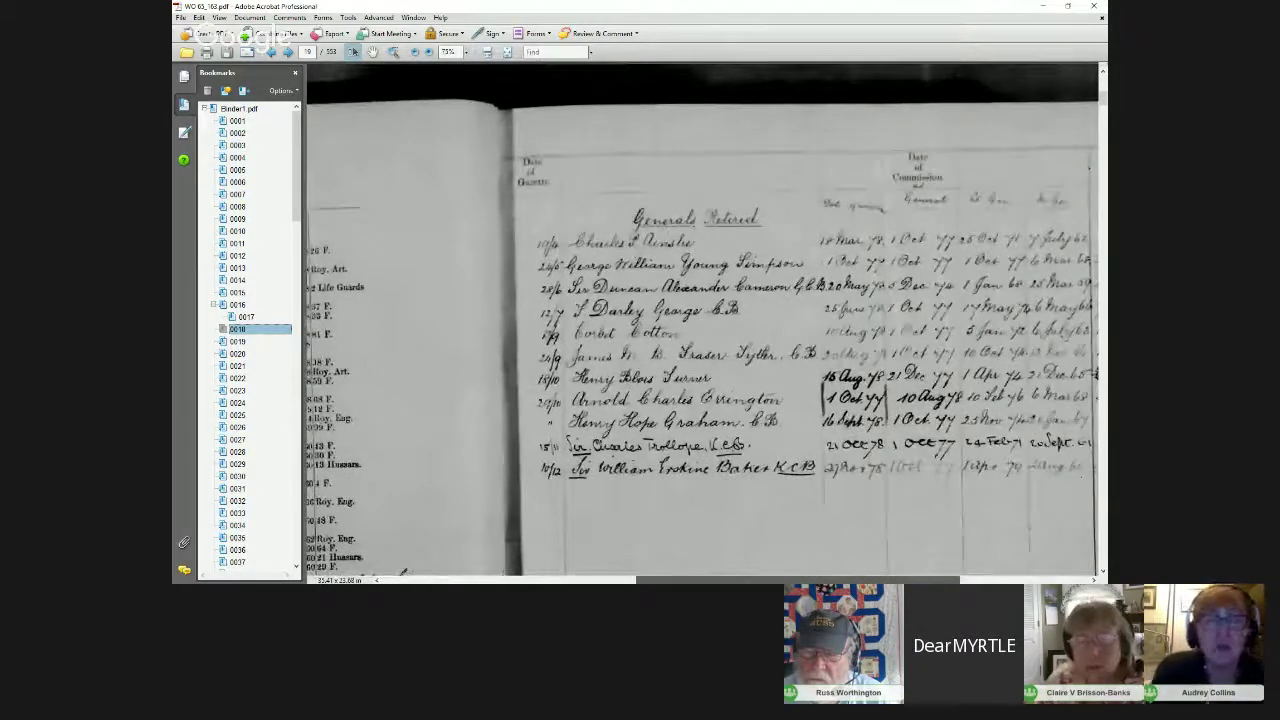
{"action": "scroll", "coordinate": [700, 320], "scroll_direction": "right", "scroll_amount": 3}
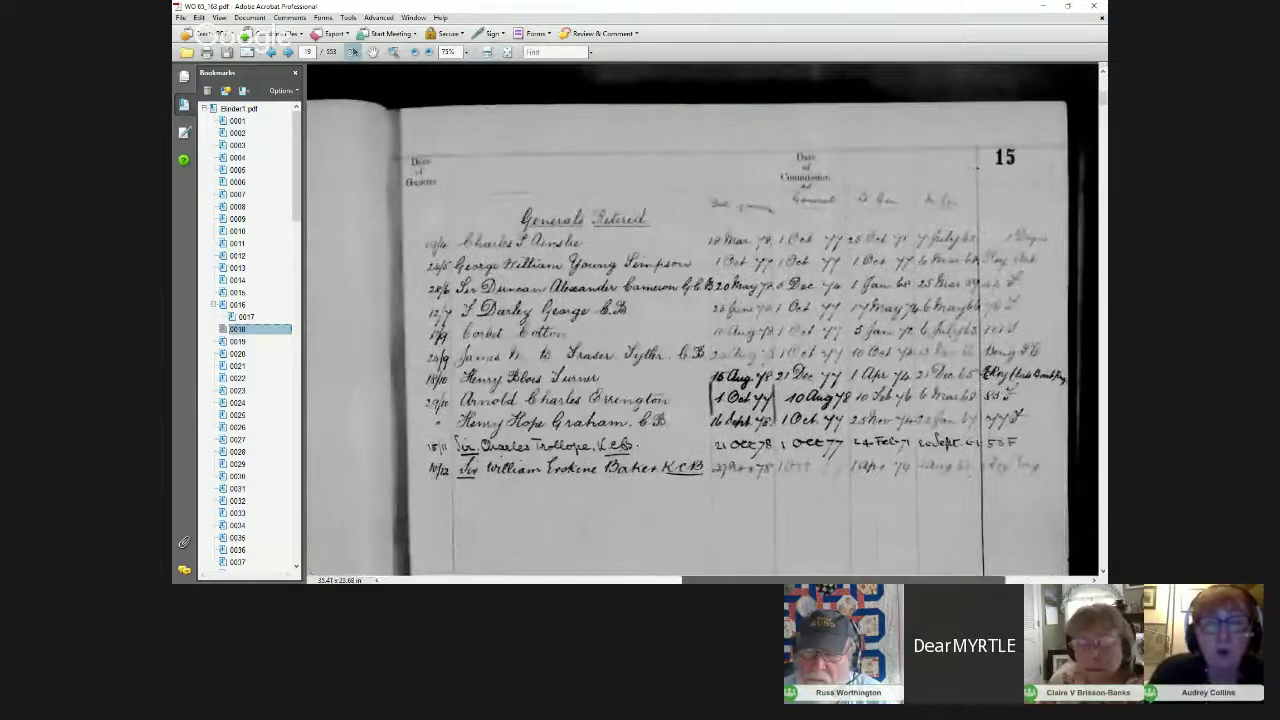
{"action": "scroll", "coordinate": [700, 320], "scroll_direction": "left", "scroll_amount": 1}
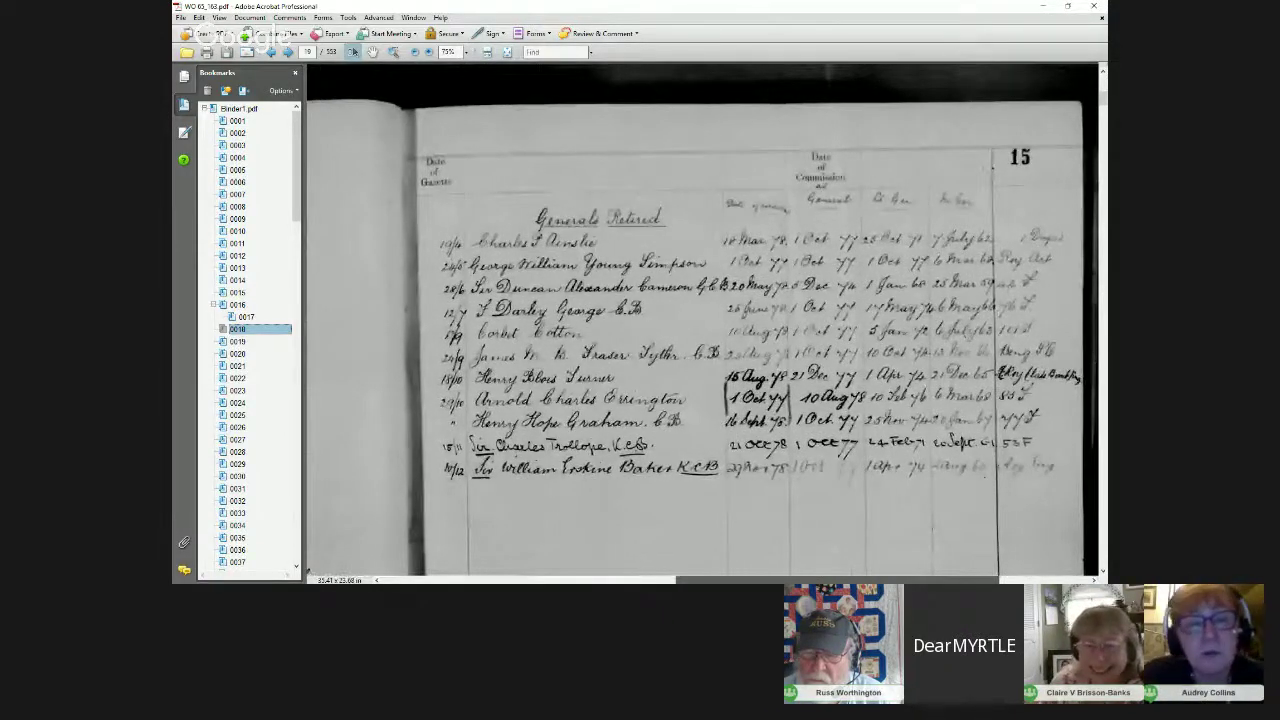
{"action": "left_click_drag", "start_coordinate": [750, 578], "coordinate": [570, 570]}
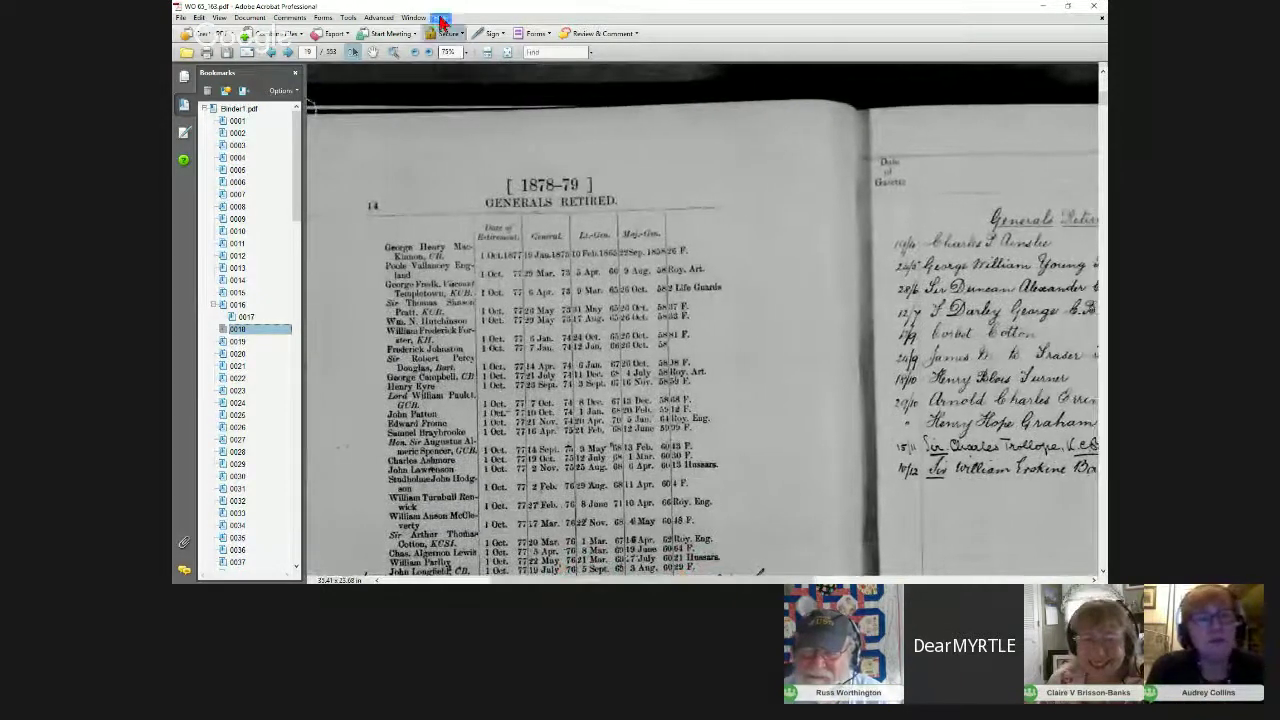
Step: Zoom to 100% and pan to read the handwritten names
{"action": "left_click", "coordinate": [466, 52]}
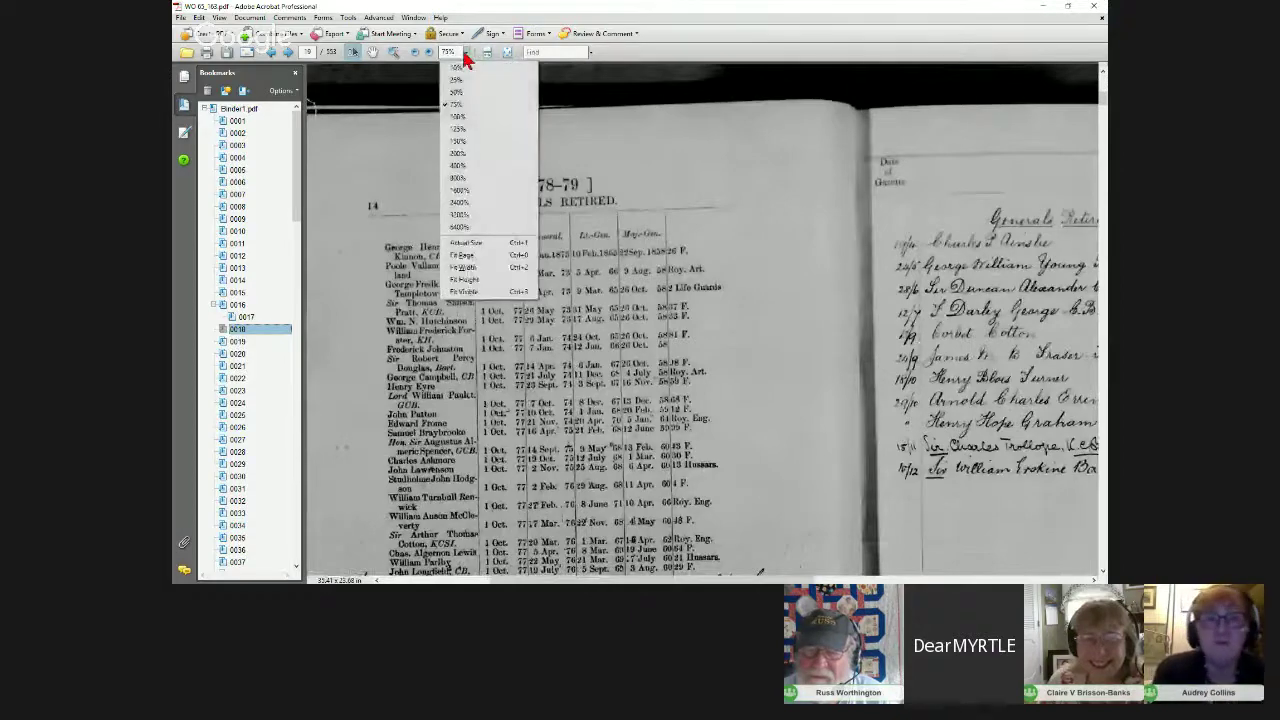
{"action": "left_click", "coordinate": [462, 117]}
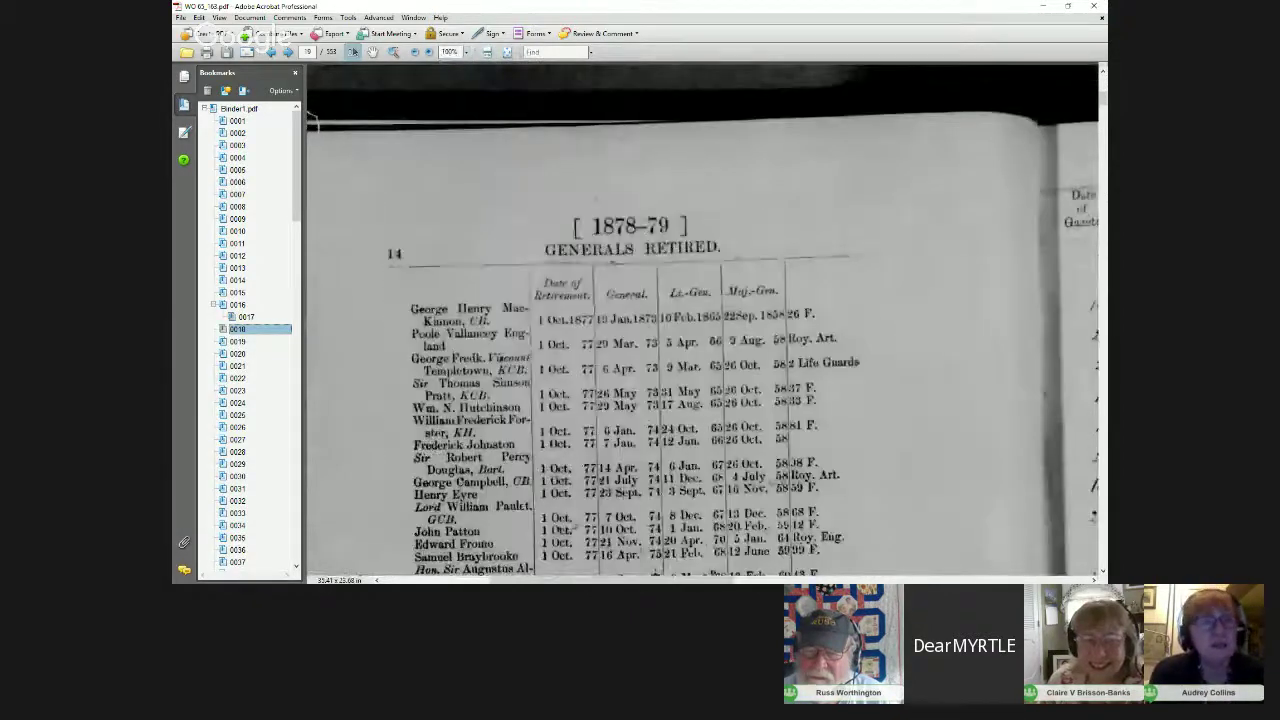
{"action": "left_click_drag", "start_coordinate": [390, 580], "coordinate": [645, 578]}
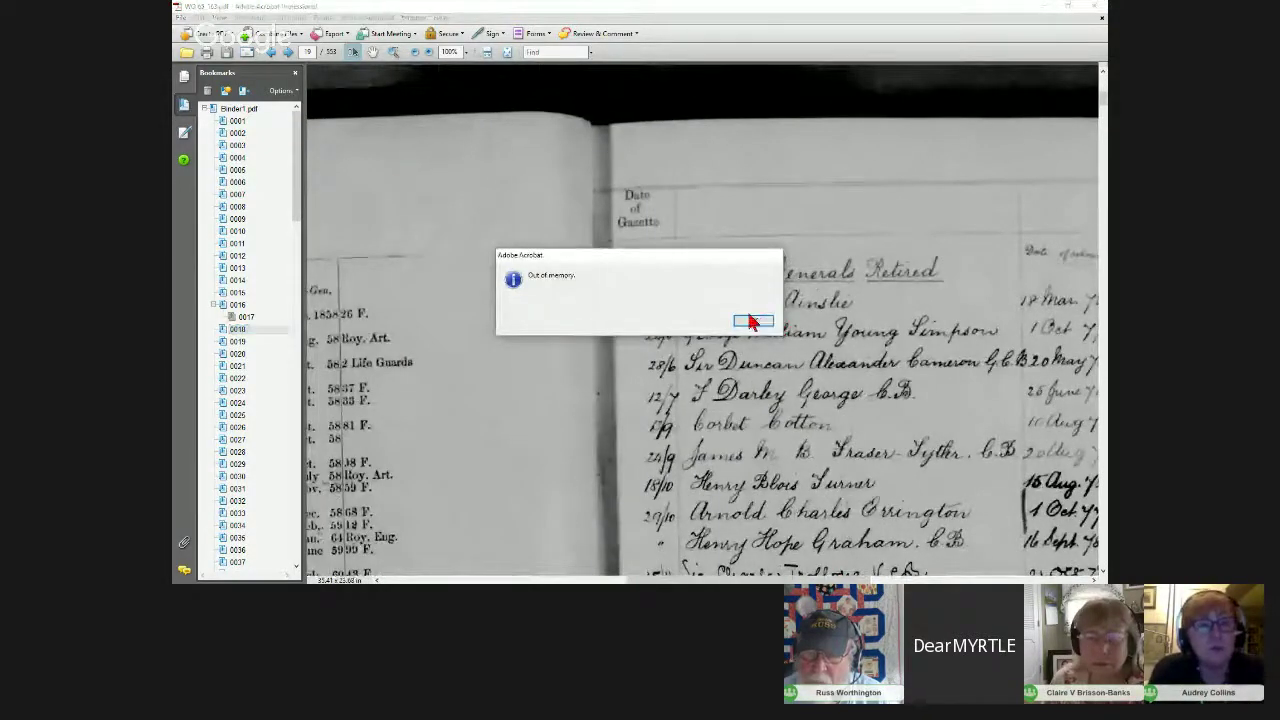
Step: Dismiss the Out of memory alert and close the army list, agreeing to save changes
{"action": "left_click", "coordinate": [753, 322]}
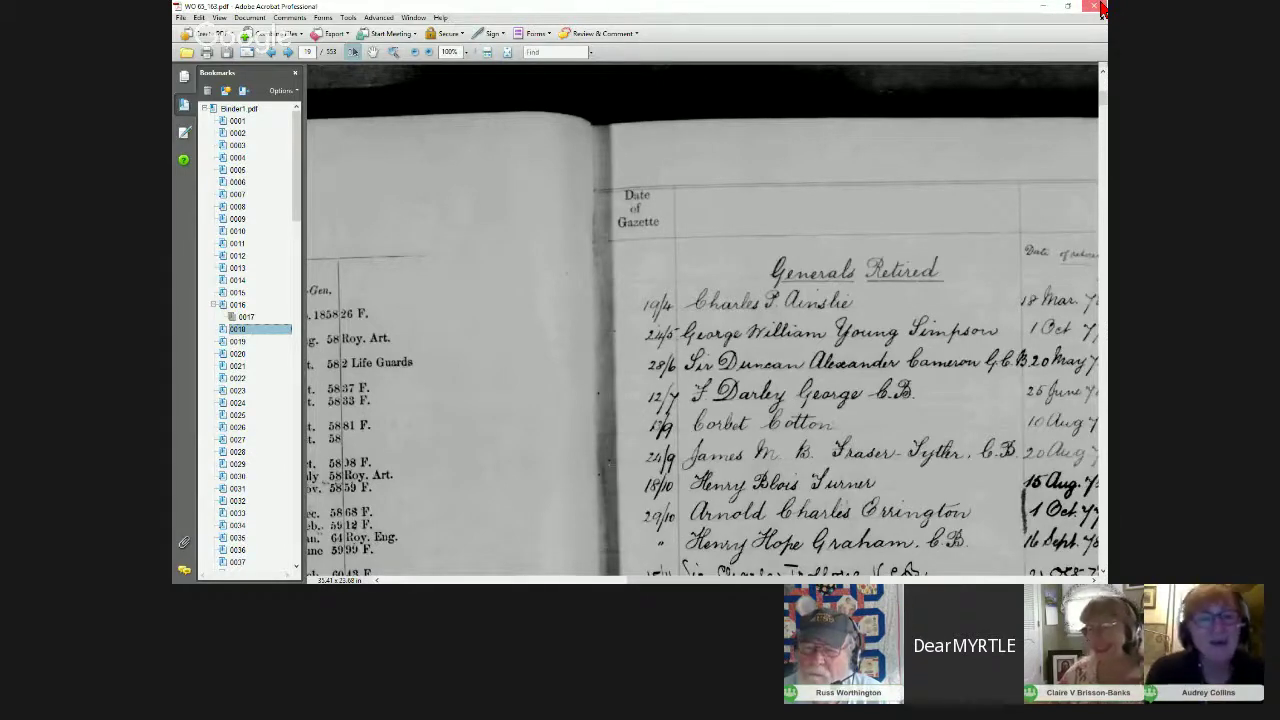
{"action": "left_click", "coordinate": [1101, 9]}
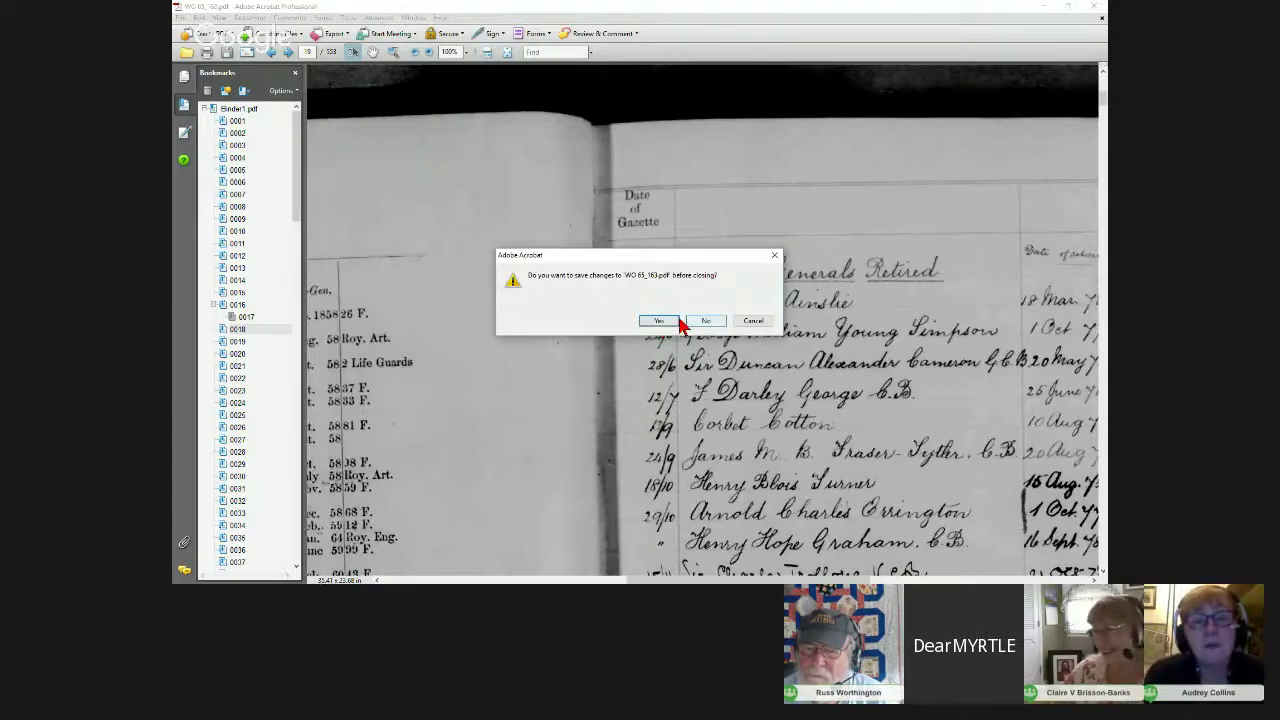
{"action": "left_click", "coordinate": [666, 321]}
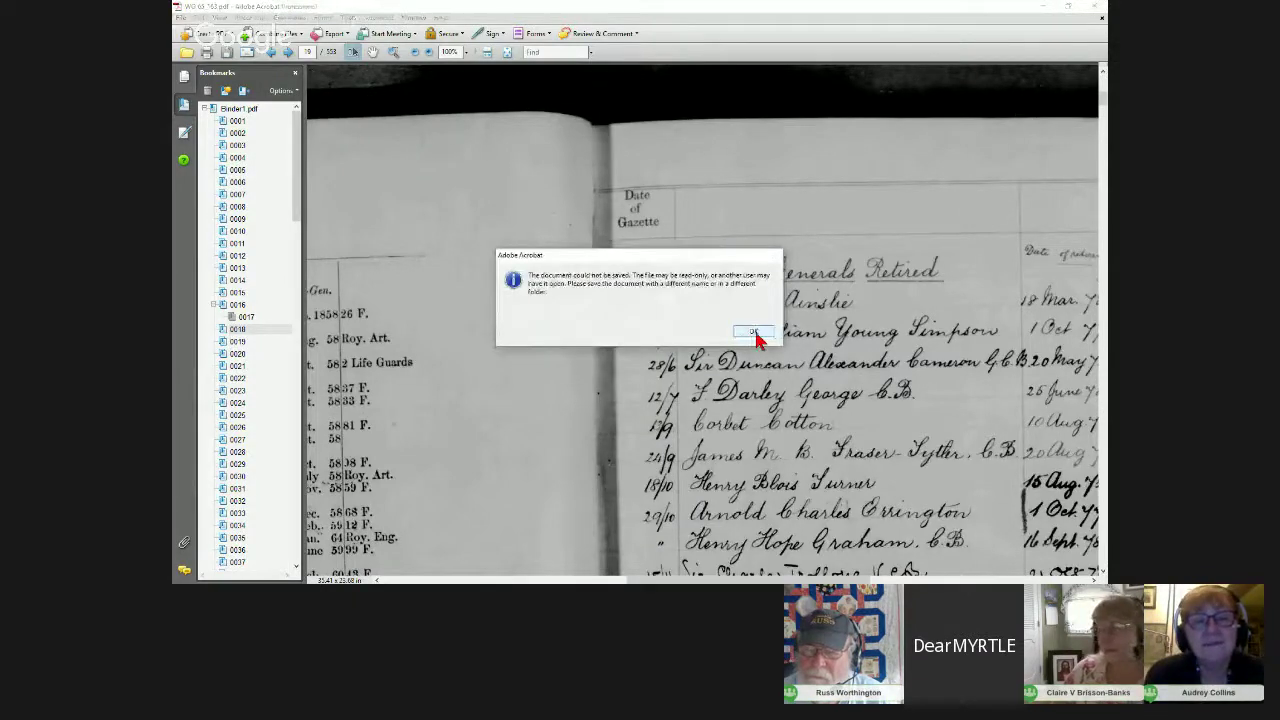
{"action": "left_click", "coordinate": [755, 333]}
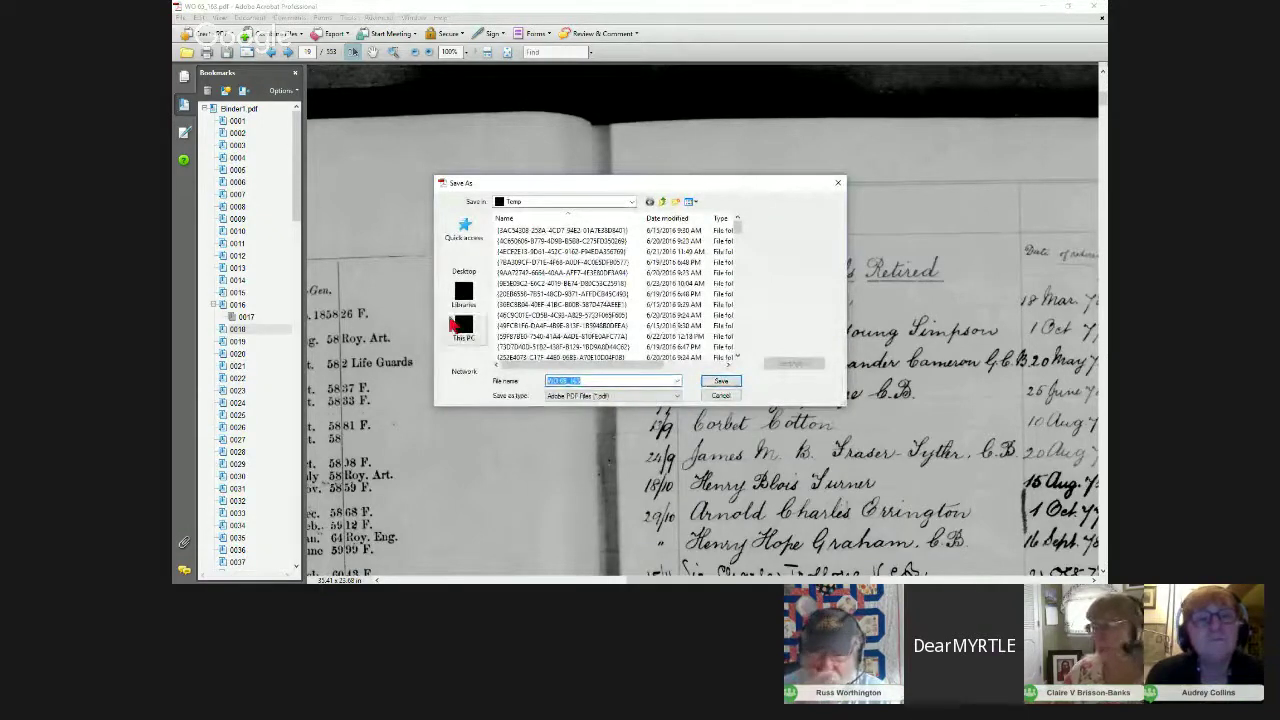
Step: Save the copy to the Desktop, then minimize the browser to reveal the title slide
{"action": "left_click", "coordinate": [464, 266]}
{"action": "left_click", "coordinate": [733, 384]}
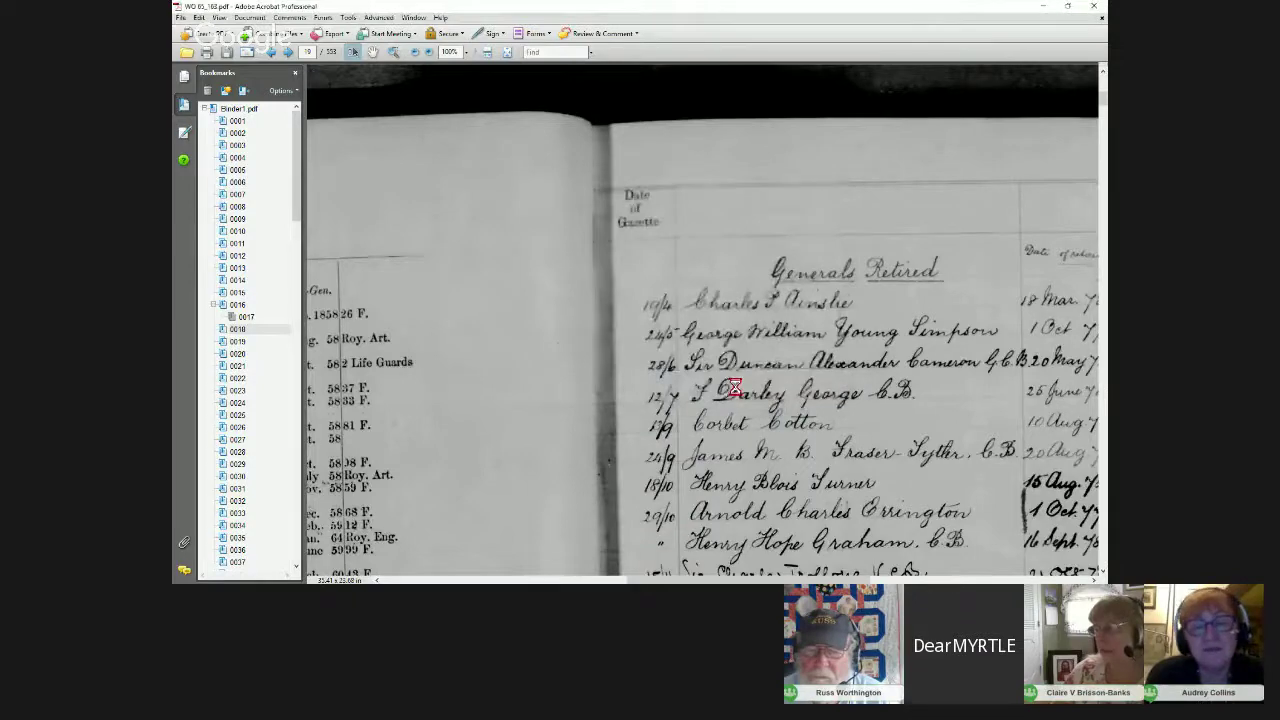
{"action": "key", "text": "alt+Tab"}
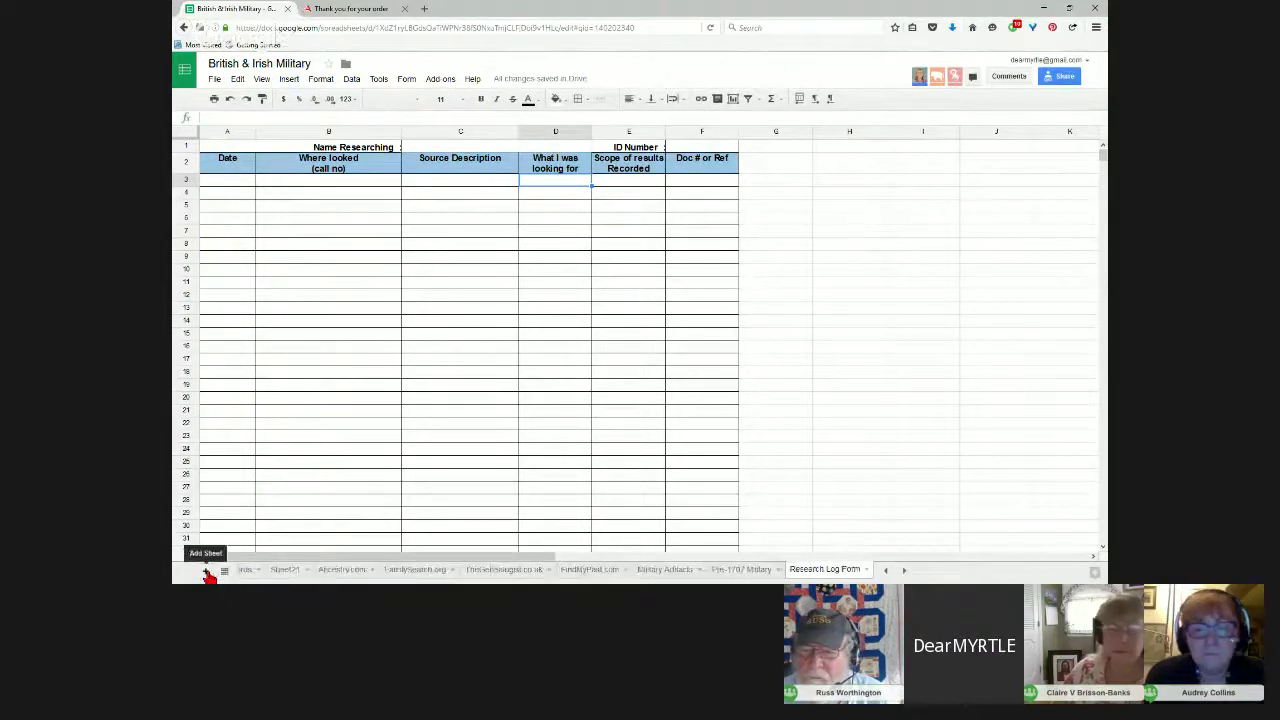
{"action": "left_click", "coordinate": [1043, 10]}
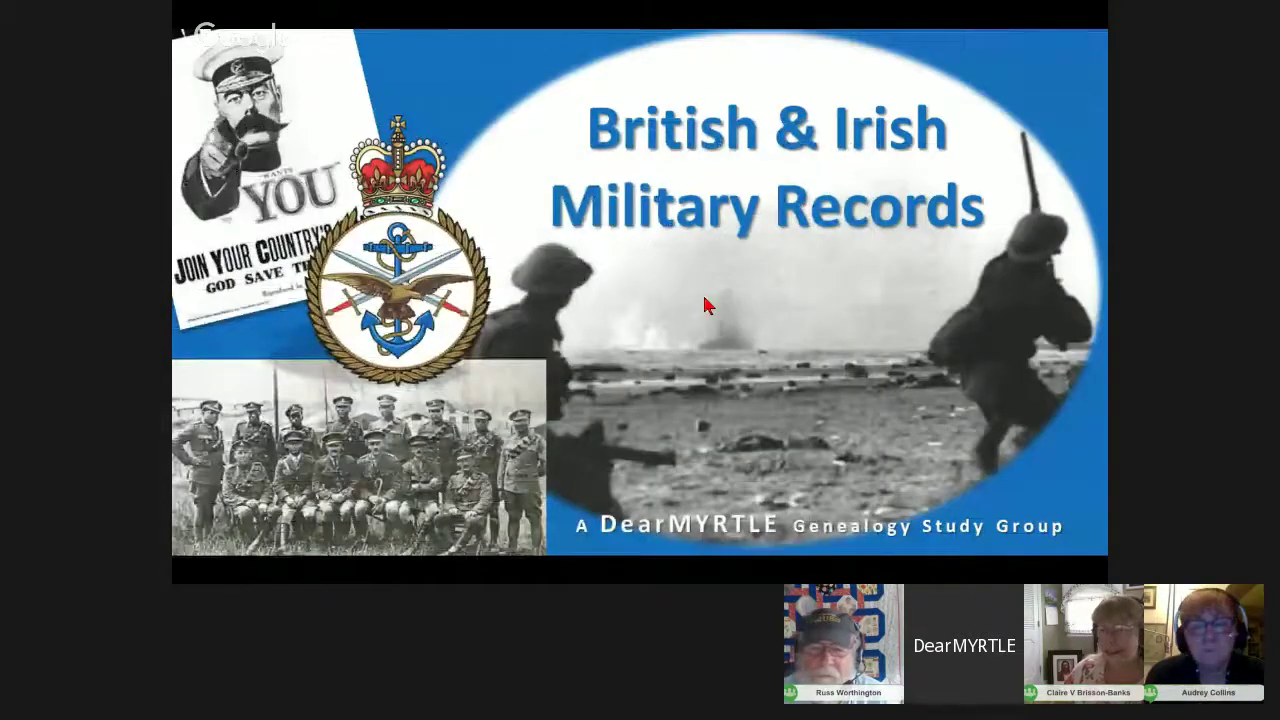